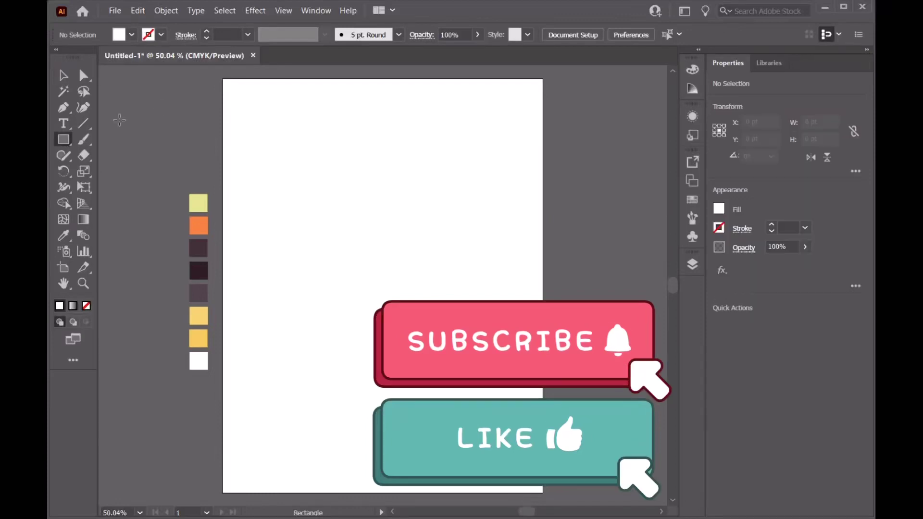
# Step: Draw a page-sized rectangle filled with the pale yellow swatch
pyautogui.moveTo(222, 79)
pyautogui.mouseDown()
pyautogui.moveTo(466, 293)
pyautogui.moveTo(543, 492)
pyautogui.mouseUp()
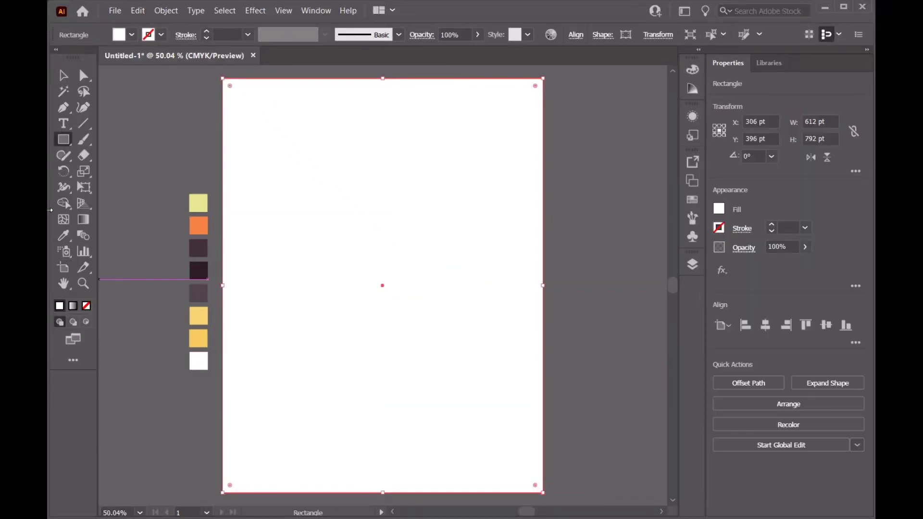
pyautogui.click(63, 235)
pyautogui.click(198, 202)
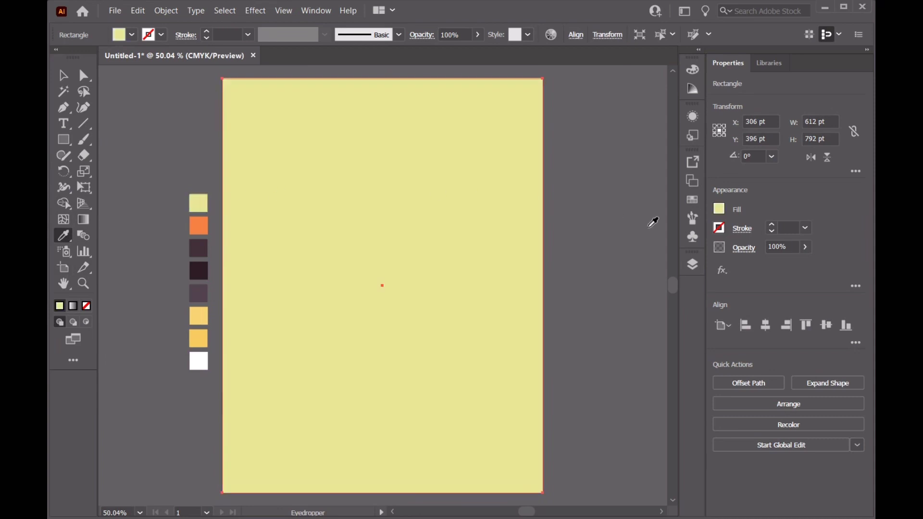
# Step: Lock the background layer and add a new layer above it
pyautogui.click(693, 265)
pyautogui.click(542, 210)
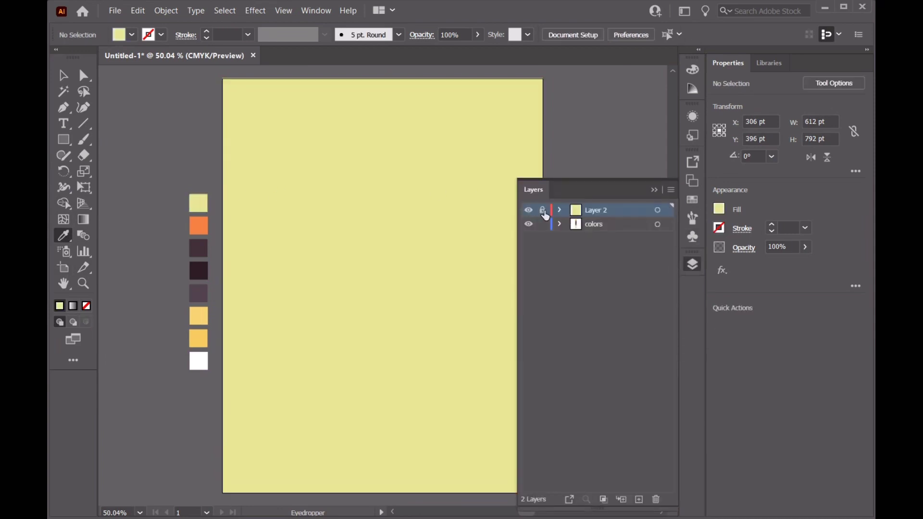
pyautogui.click(632, 500)
pyautogui.click(655, 191)
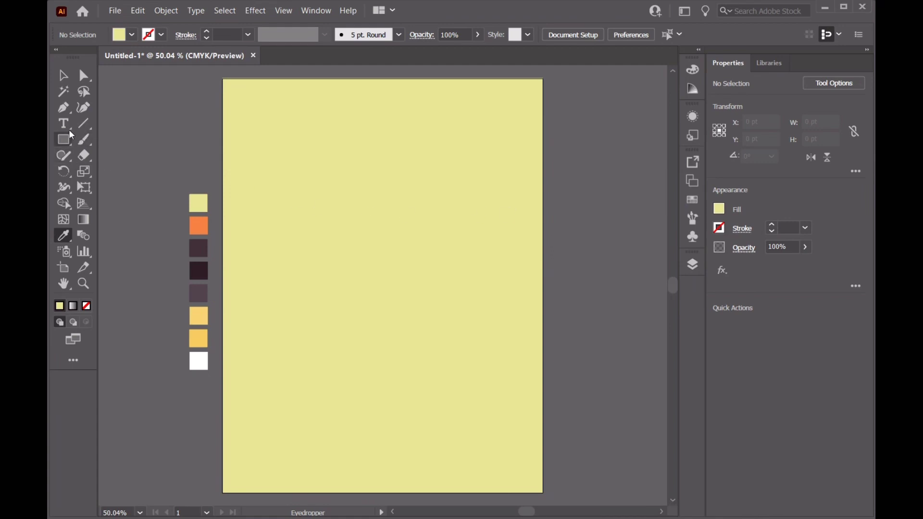
# Step: Pen a zigzag ridge from the page's left edge across to the middle-right
pyautogui.press('p')
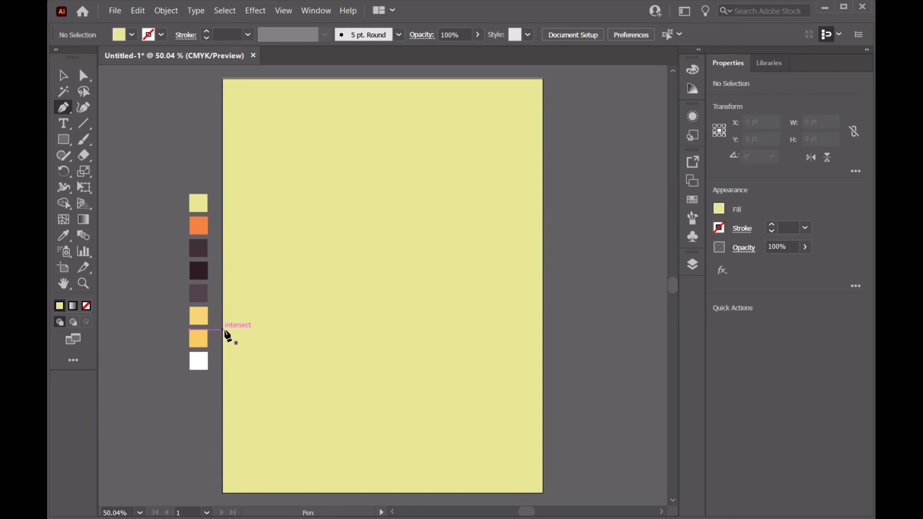
pyautogui.click(222, 330)
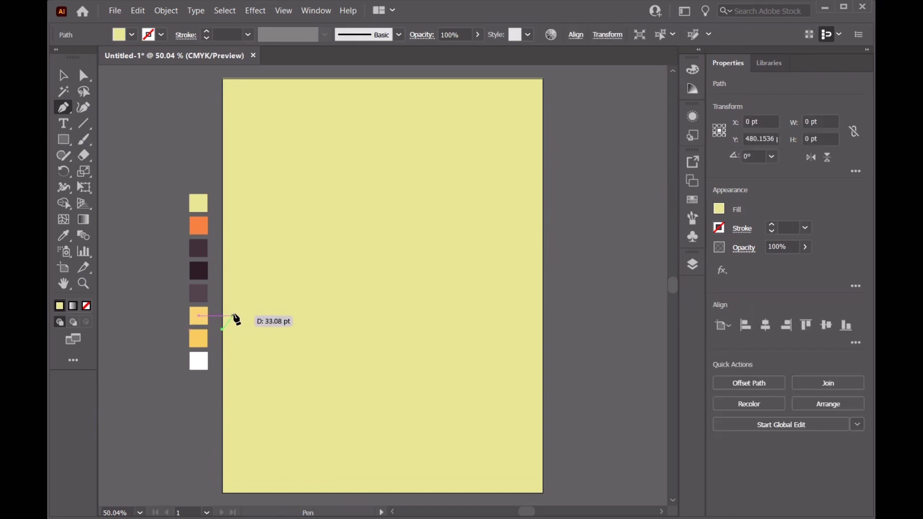
pyautogui.click(247, 286)
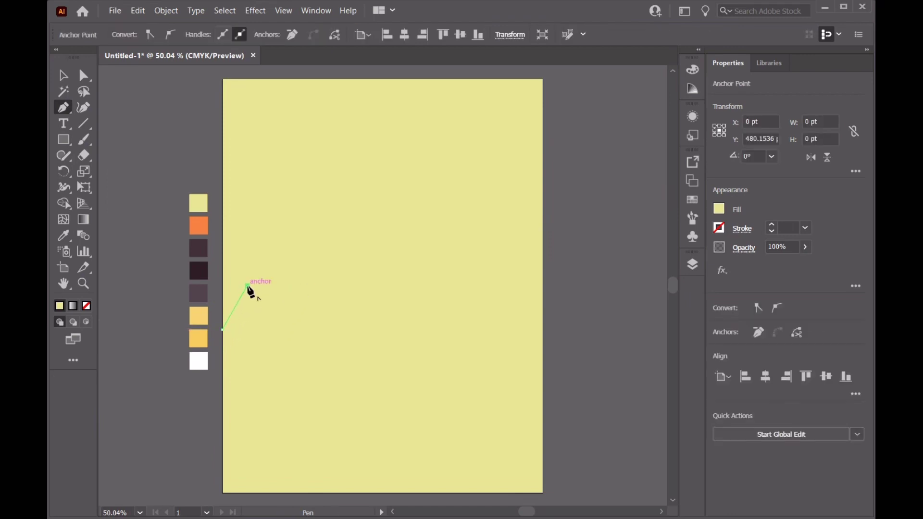
pyautogui.click(263, 315)
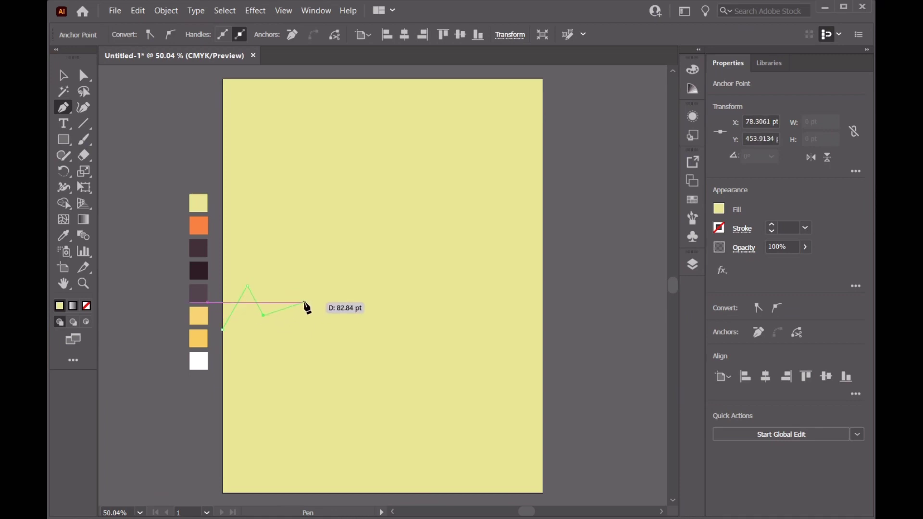
pyautogui.click(309, 292)
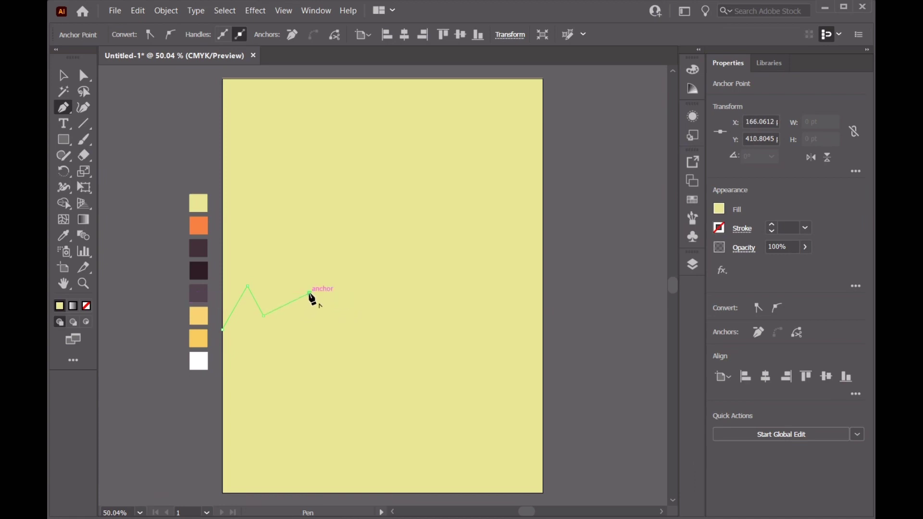
pyautogui.click(375, 334)
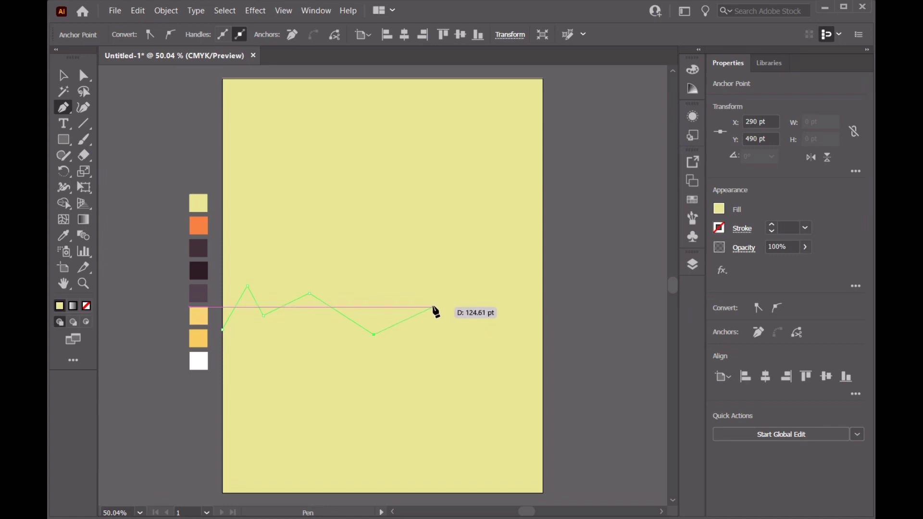
pyautogui.click(433, 310)
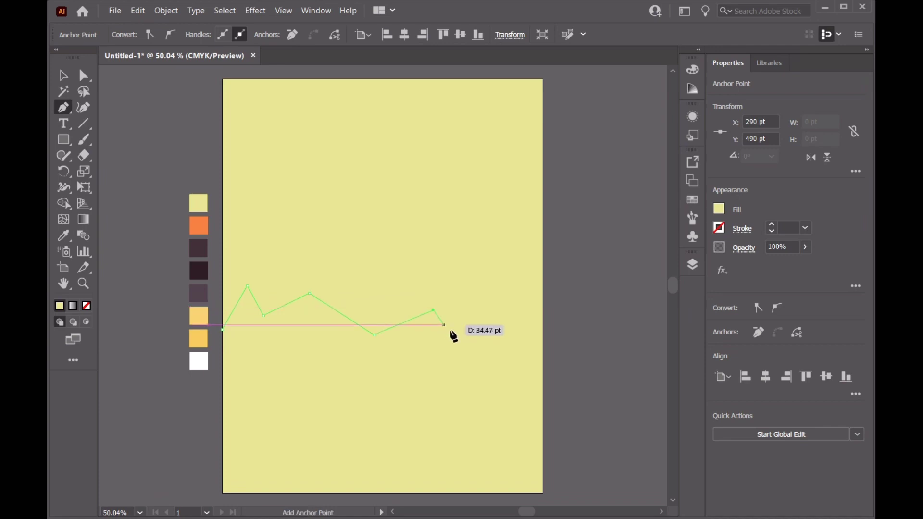
# Step: Add a tall right peak, then close the hill down the right edge and along the bottom
pyautogui.click(485, 338)
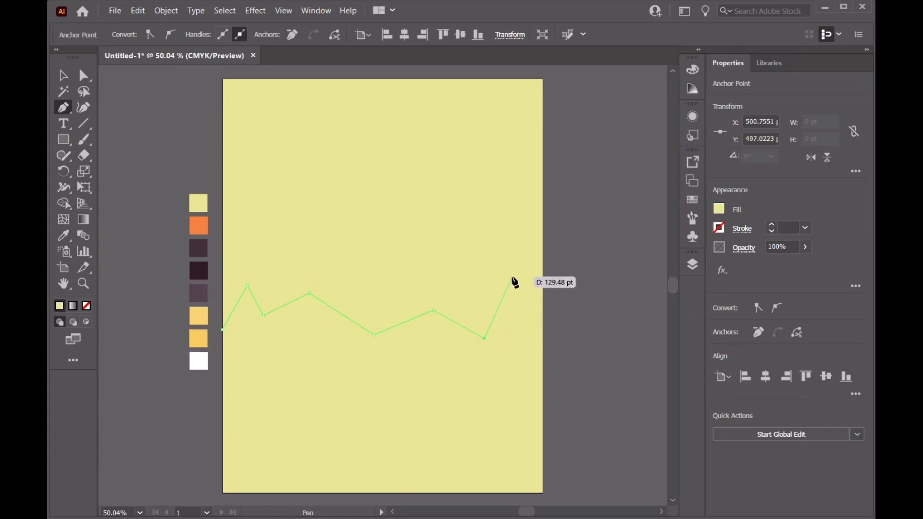
pyautogui.click(513, 277)
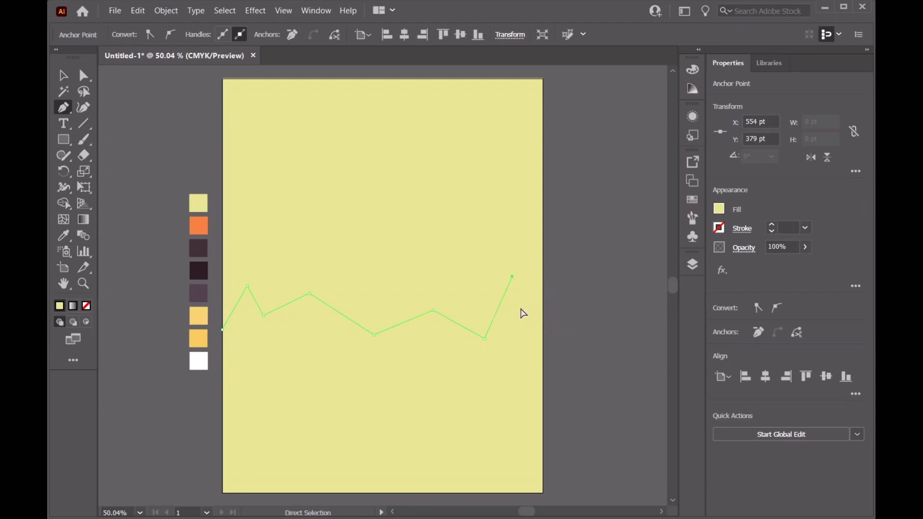
pyautogui.hotkey('ctrl', 'z')
pyautogui.click(510, 230)
pyautogui.click(544, 281)
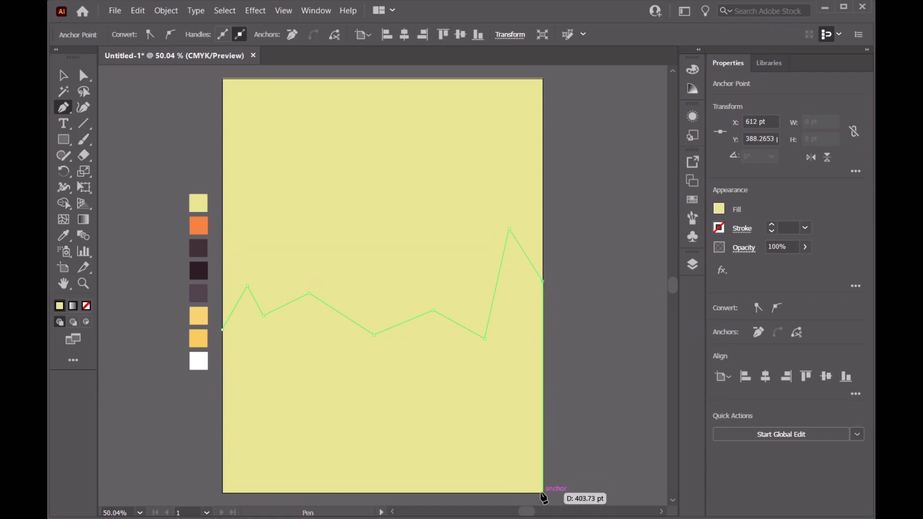
pyautogui.click(543, 493)
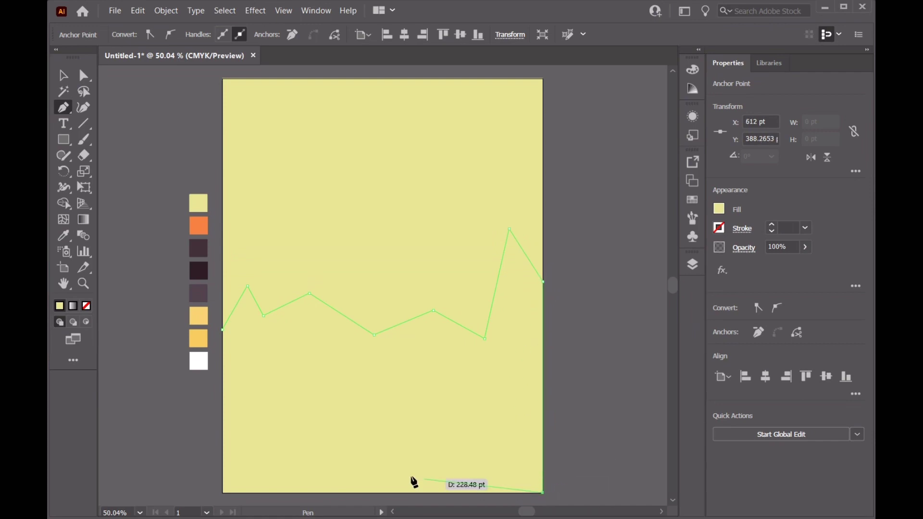
pyautogui.click(222, 493)
pyautogui.click(222, 330)
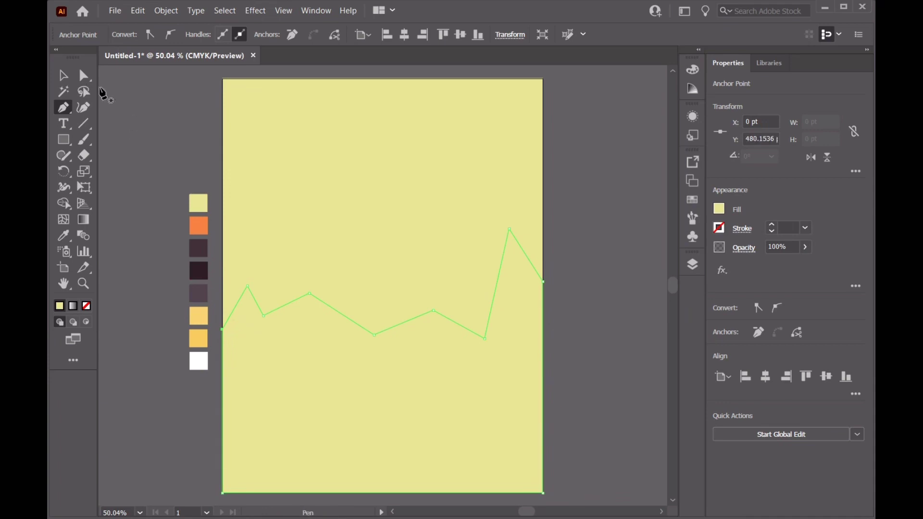
pyautogui.click(63, 235)
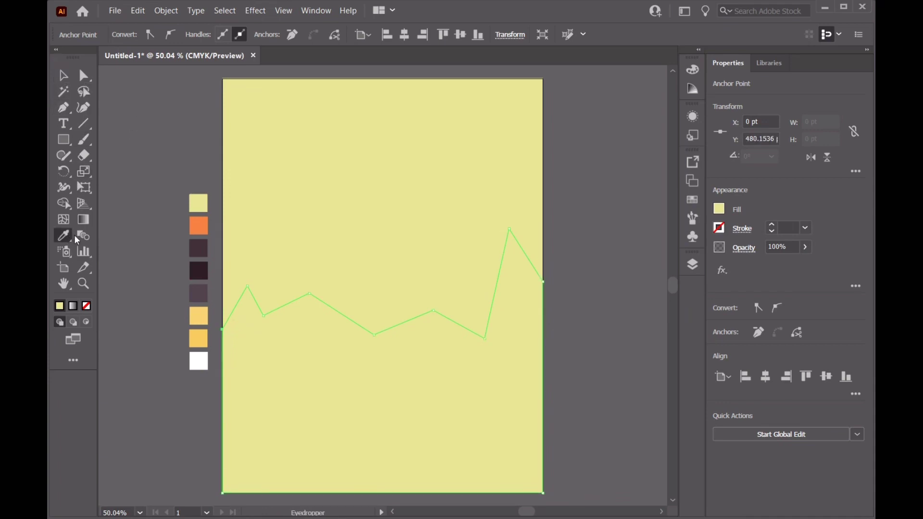
# Step: Fill the hill orange and round off its small left peak
pyautogui.click(199, 225)
pyautogui.click(69, 76)
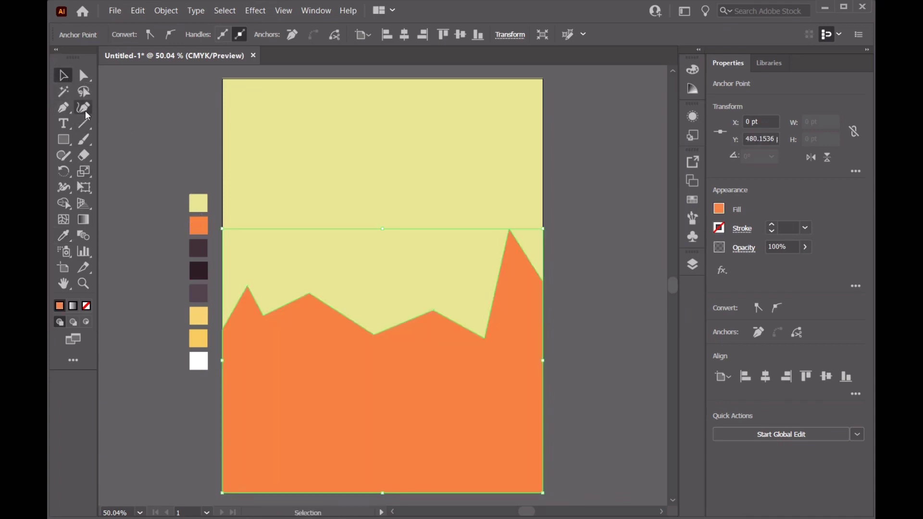
pyautogui.click(85, 110)
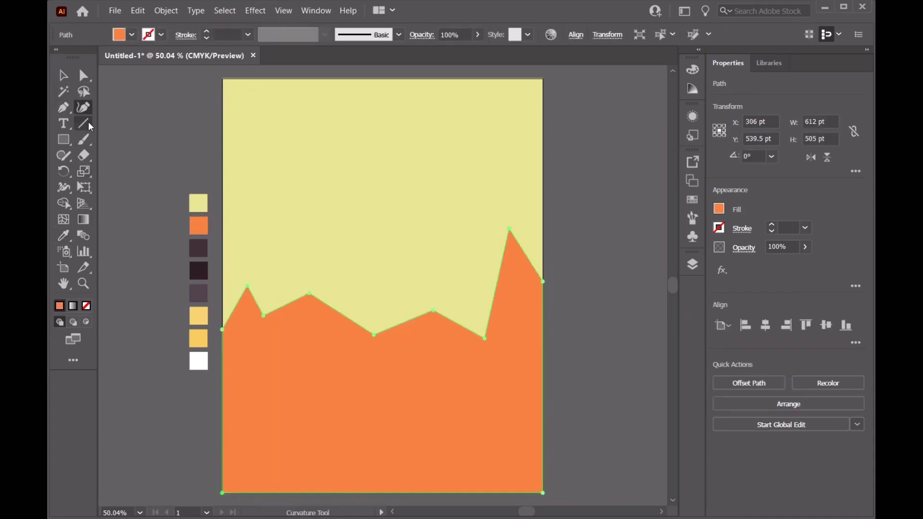
pyautogui.click(241, 289)
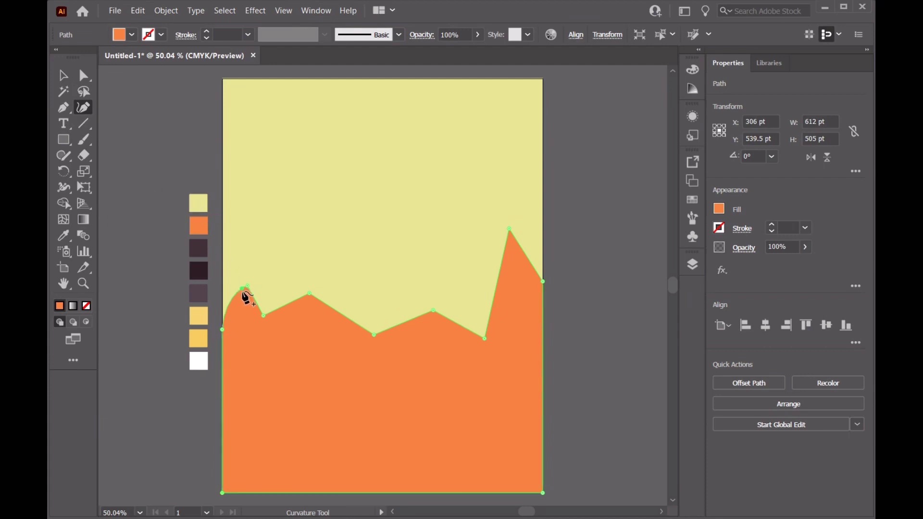
pyautogui.moveTo(242, 289); pyautogui.dragTo(239, 293)
# Step: Curve the dip beside the small peak and smooth the middle ridge point
pyautogui.click(287, 317)
pyautogui.moveTo(285, 316); pyautogui.dragTo(284, 312)
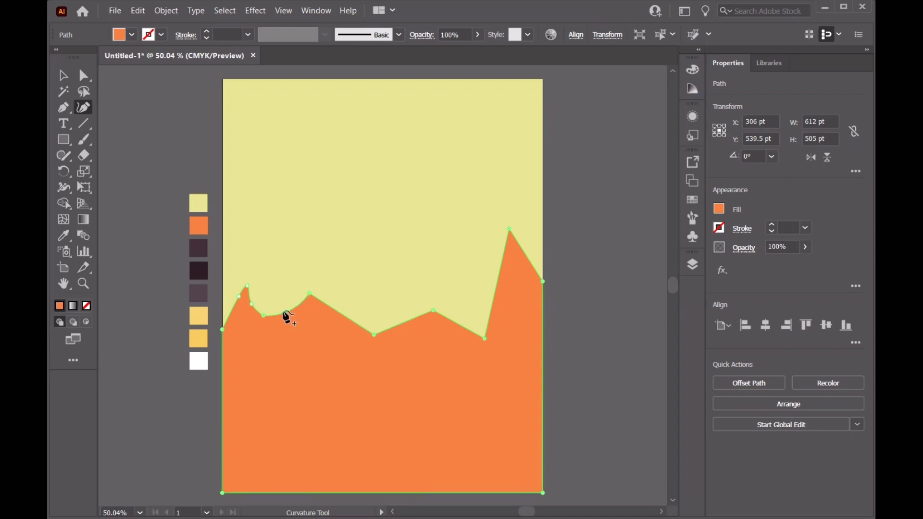
pyautogui.click(254, 308)
pyautogui.click(267, 312)
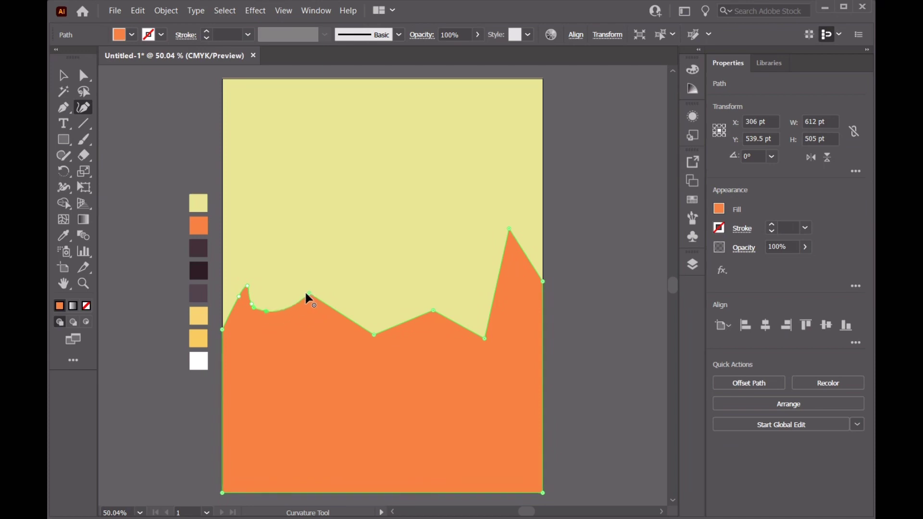
pyautogui.doubleClick(310, 293)
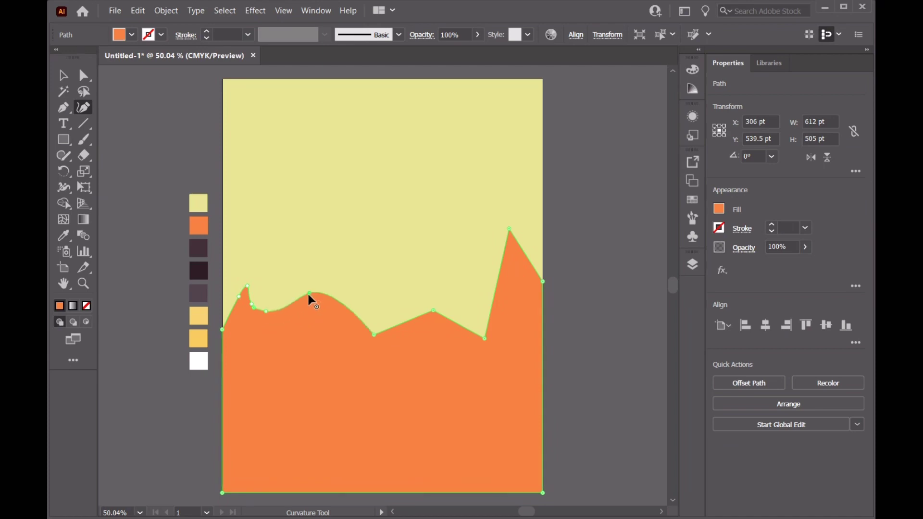
pyautogui.moveTo(255, 308); pyautogui.dragTo(273, 308)
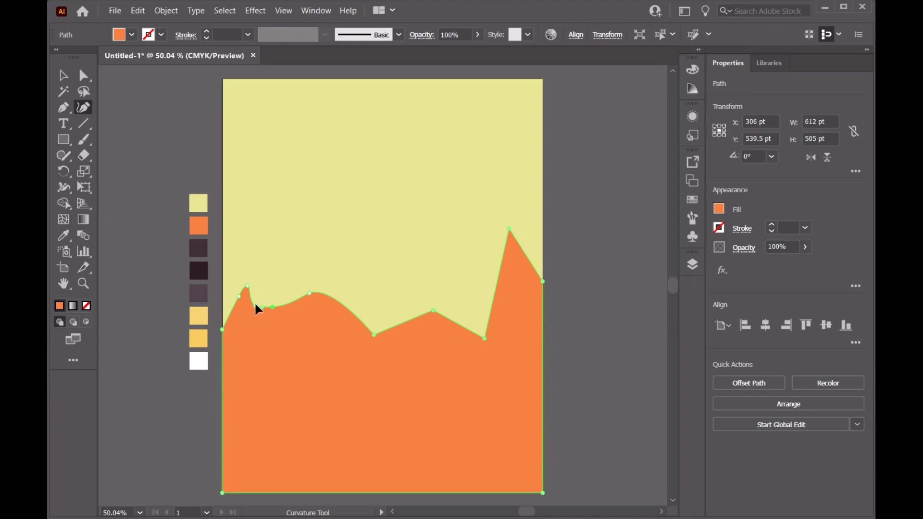
pyautogui.click(253, 303)
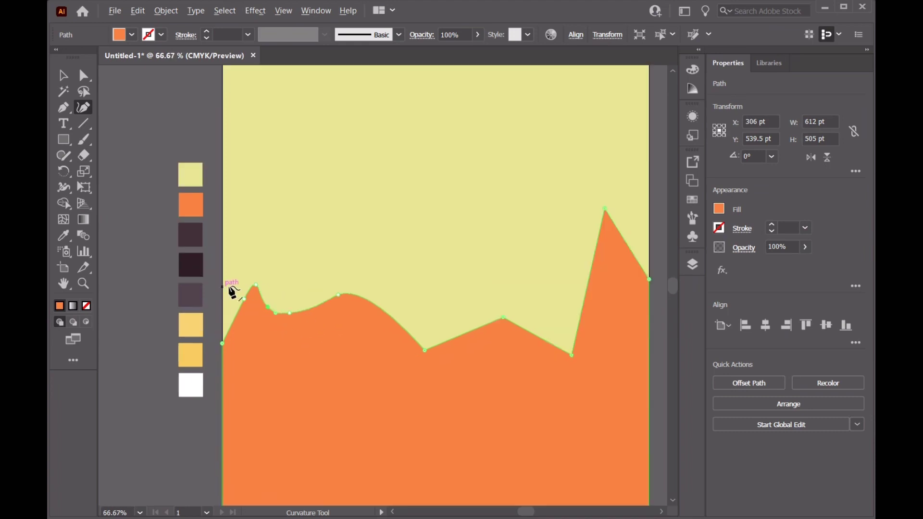
# Step: Smooth the hills' middle bump, central dip and the low point before the tall peak
pyautogui.scroll(1, 230, 288)
pyautogui.scroll(1, 233, 296)
pyautogui.click(72, 79)
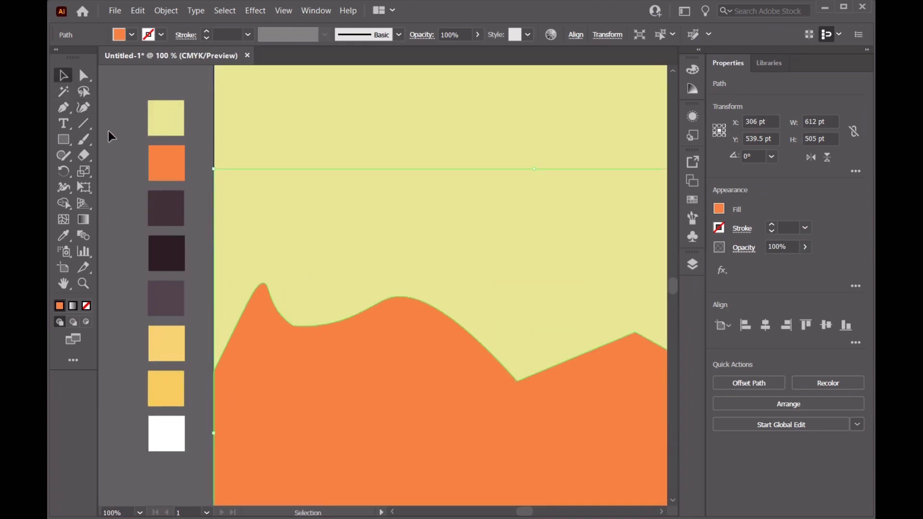
pyautogui.hotkey('shift', '`')
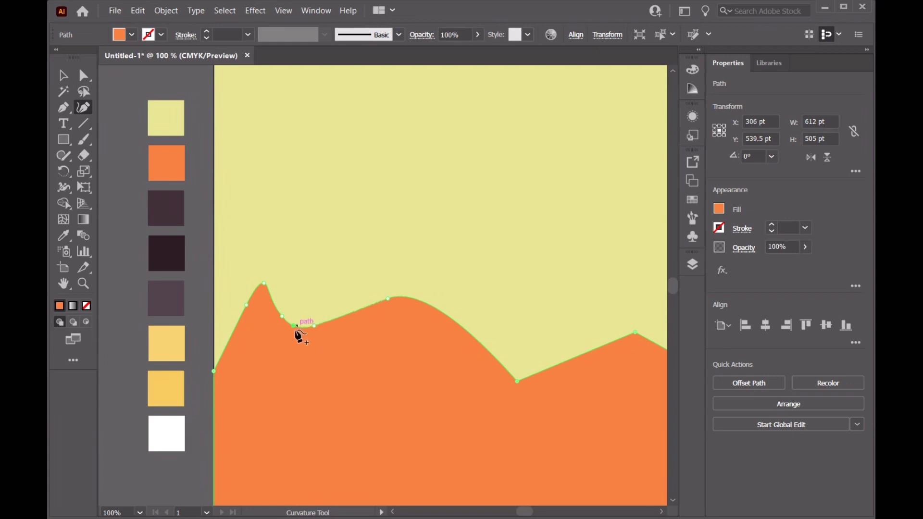
pyautogui.press('v')
pyautogui.scroll(-2, 356, 333)
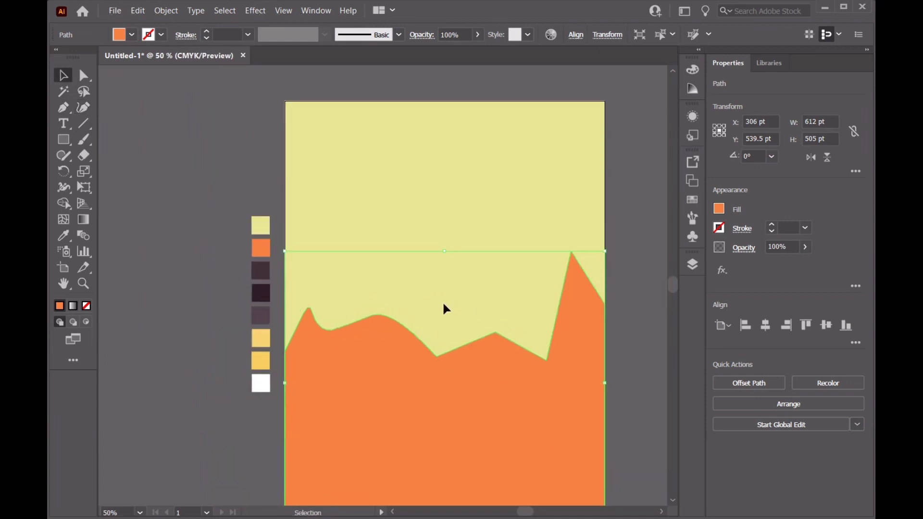
pyautogui.click(83, 107)
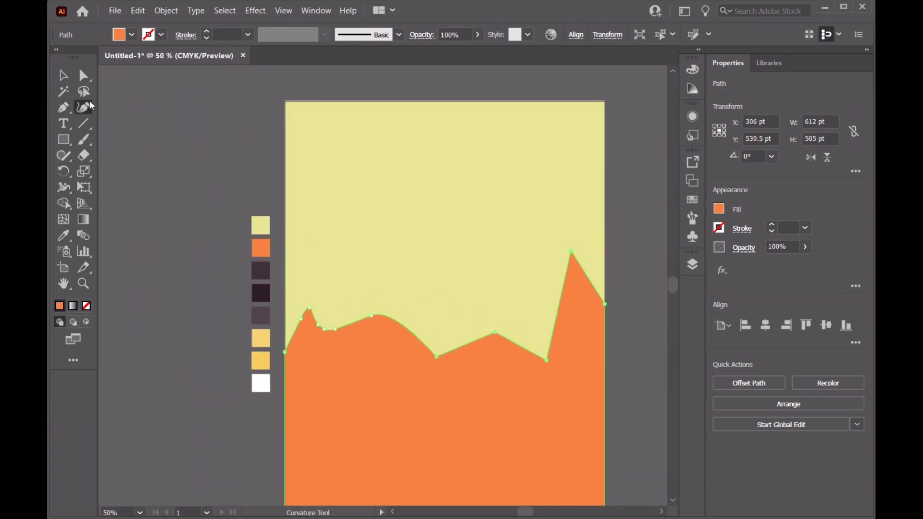
pyautogui.doubleClick(495, 332)
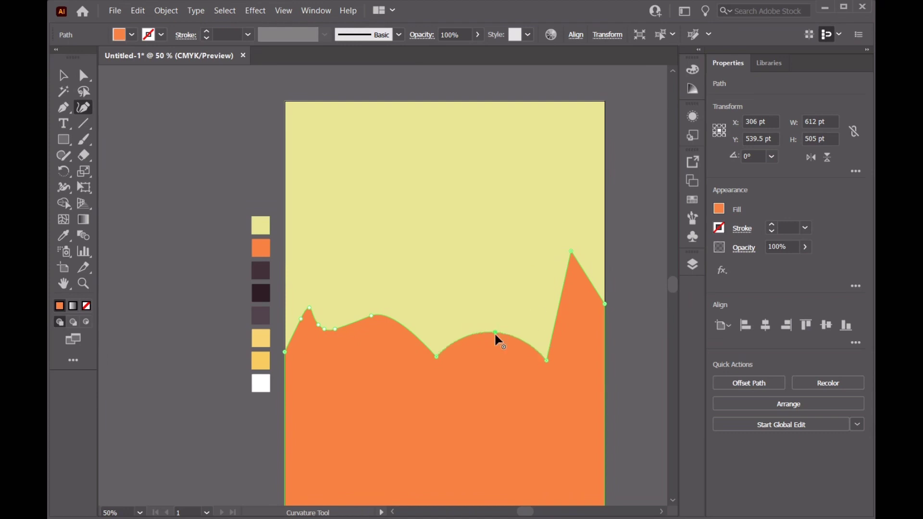
pyautogui.doubleClick(436, 356)
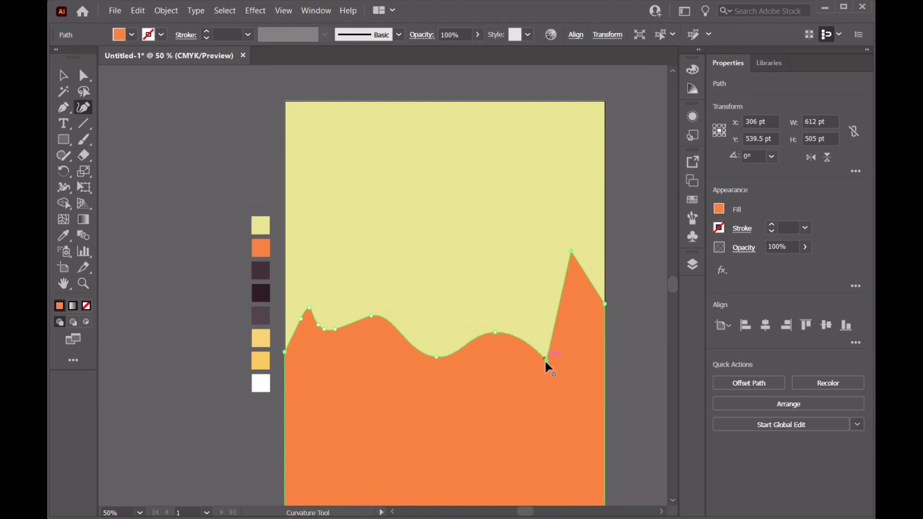
pyautogui.doubleClick(546, 360)
pyautogui.moveTo(546, 361); pyautogui.dragTo(519, 362)
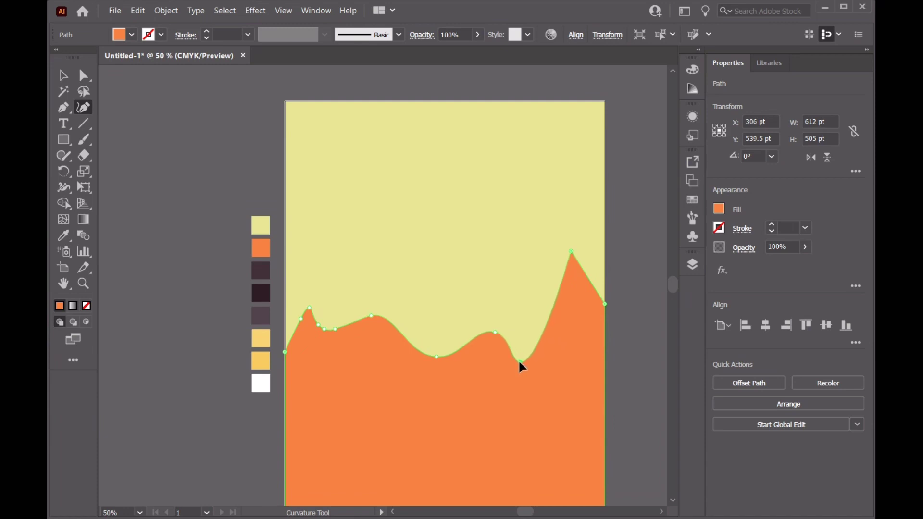
# Step: Round the tall right peak and reshape both its slopes into a rolling crest
pyautogui.doubleClick(571, 251)
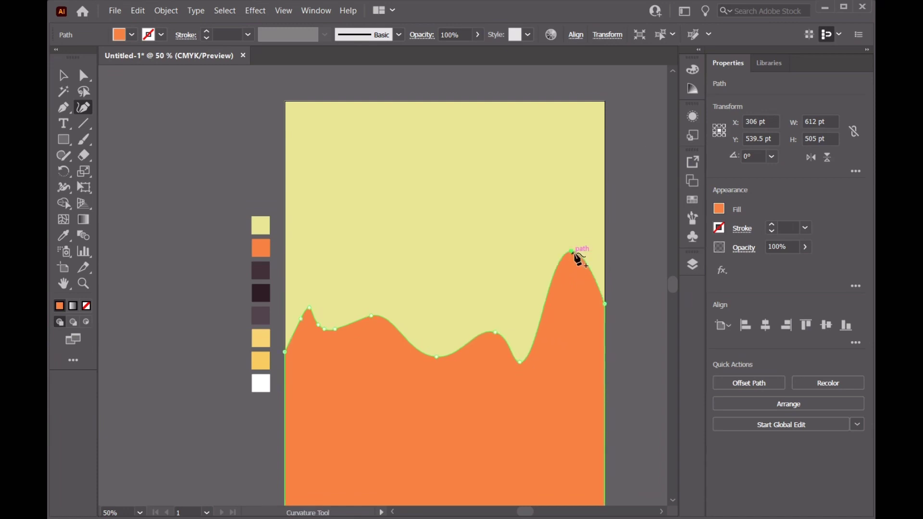
pyautogui.click(545, 319)
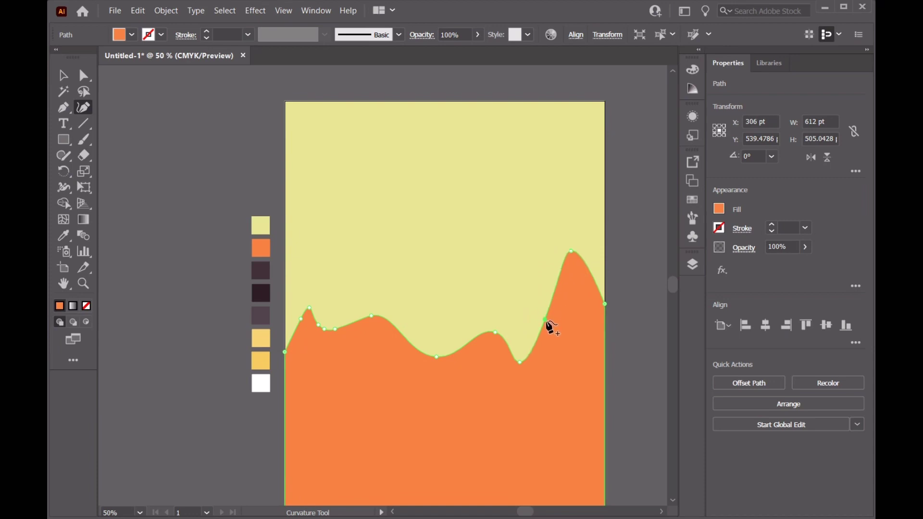
pyautogui.moveTo(544, 319); pyautogui.dragTo(547, 327)
pyautogui.click(590, 278)
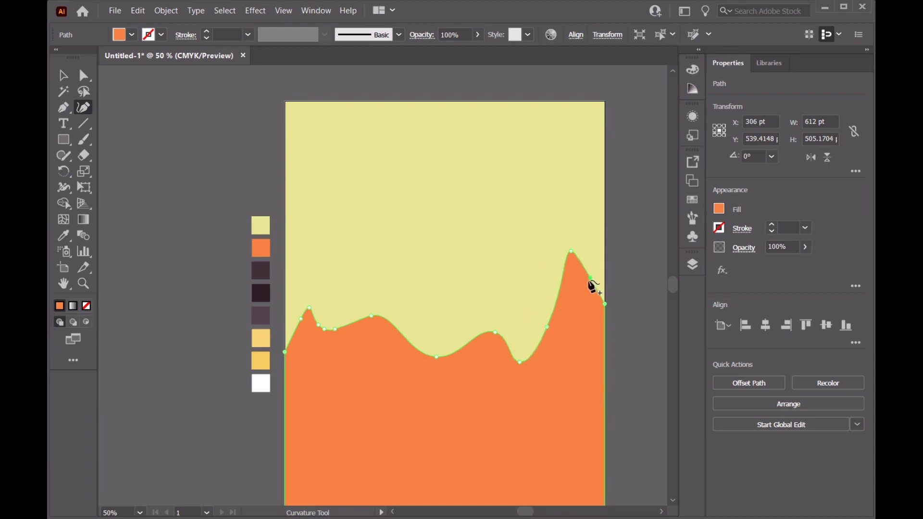
pyautogui.moveTo(590, 278); pyautogui.dragTo(589, 280)
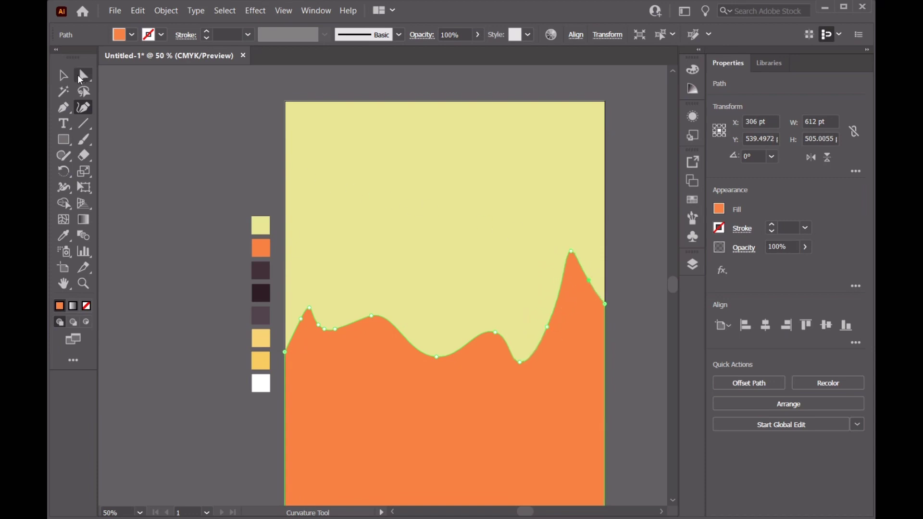
pyautogui.click(63, 75)
pyautogui.click(161, 107)
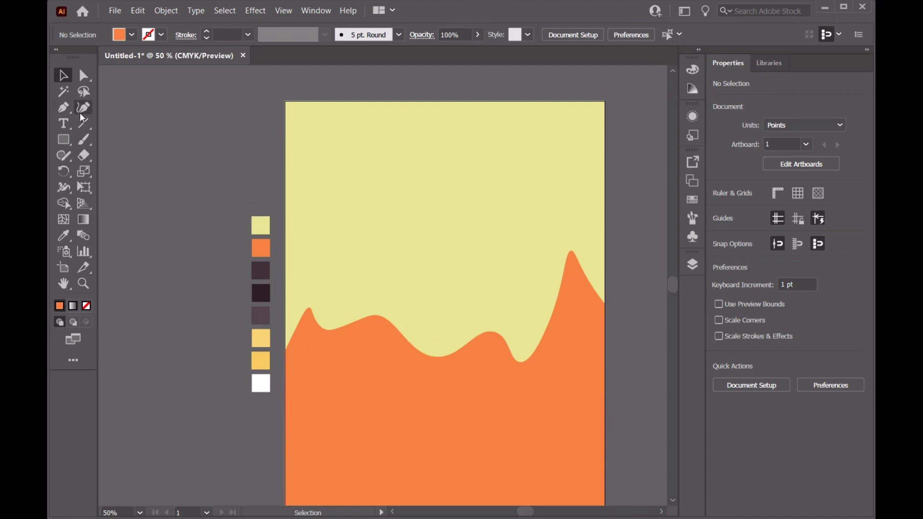
# Step: Start a jagged snow-cap outline down from the left orange peak
pyautogui.click(693, 264)
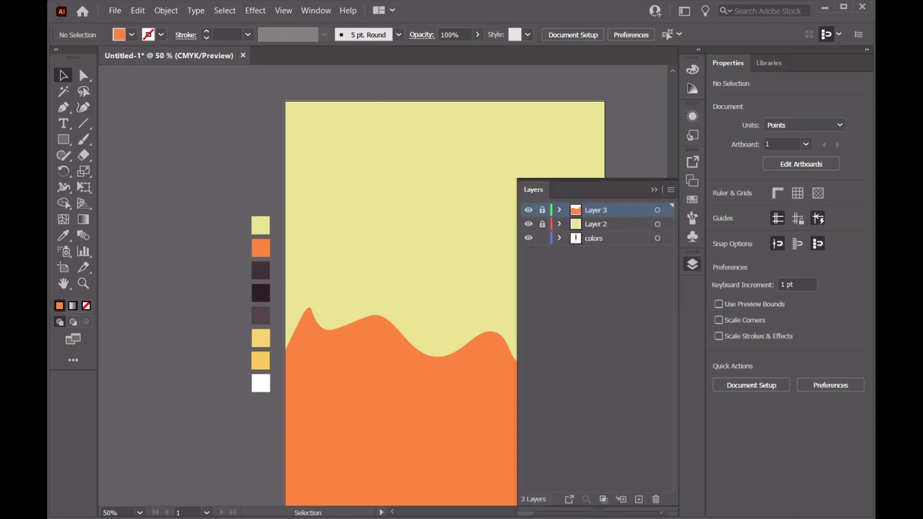
pyautogui.click(653, 190)
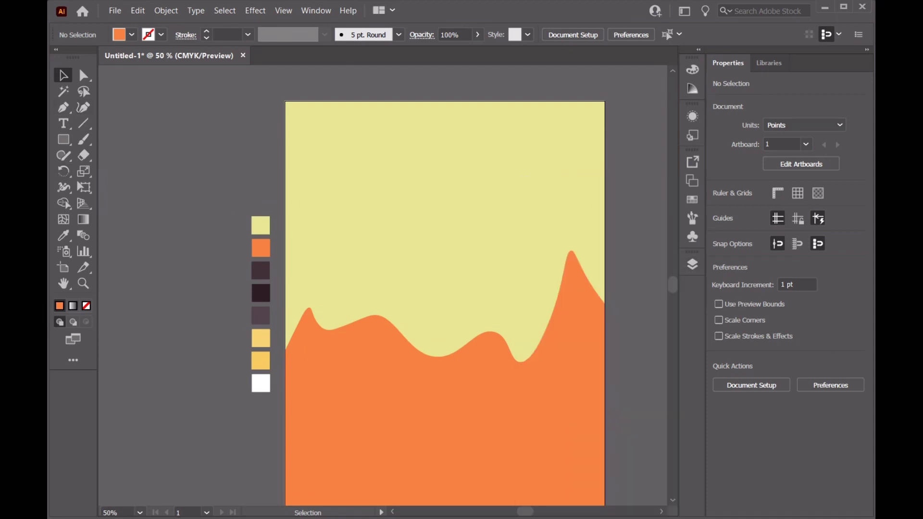
pyautogui.press('p')
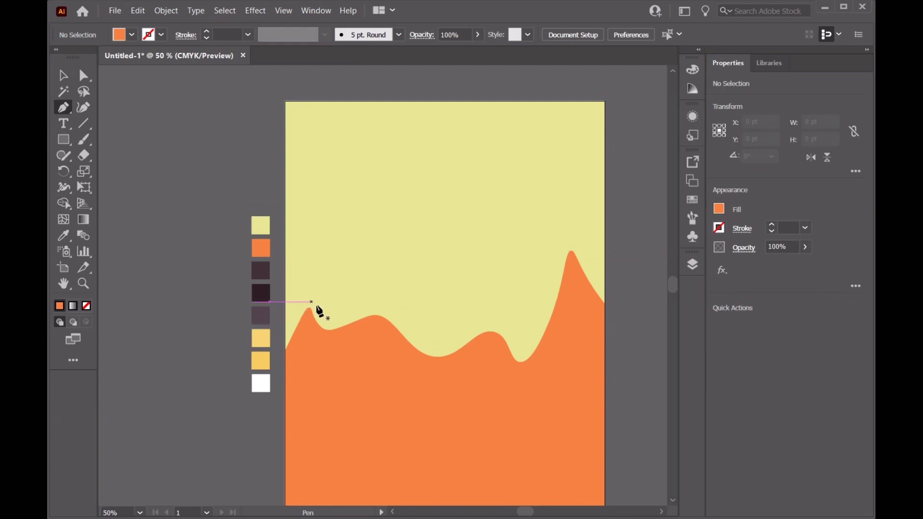
pyautogui.click(309, 307)
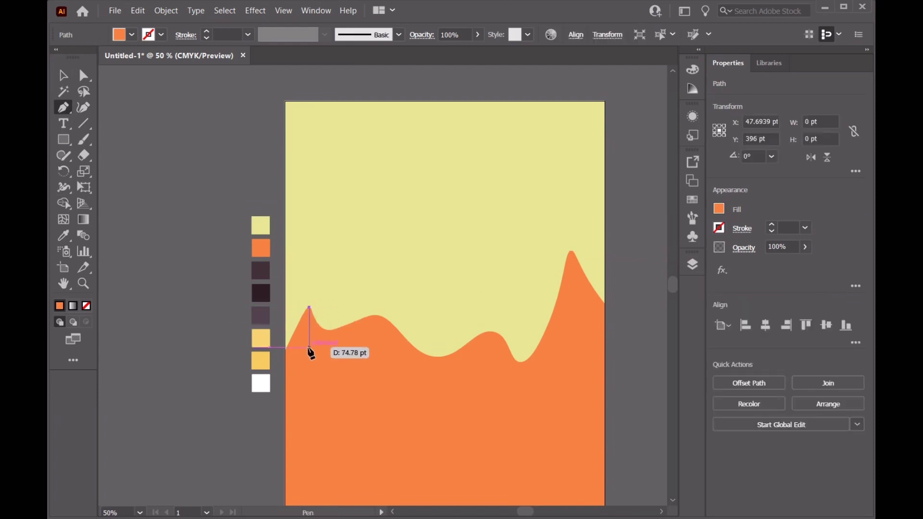
pyautogui.click(310, 347)
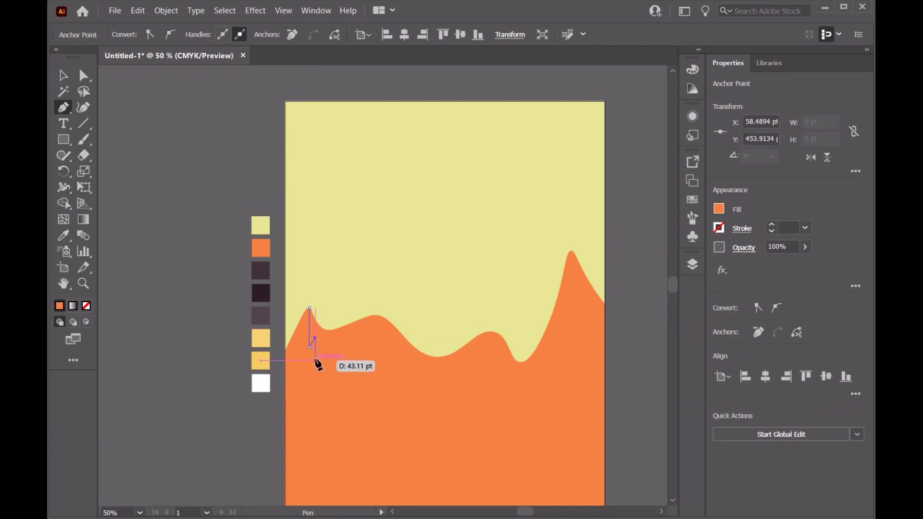
pyautogui.moveTo(316, 356); pyautogui.dragTo(316, 357)
pyautogui.click(323, 348)
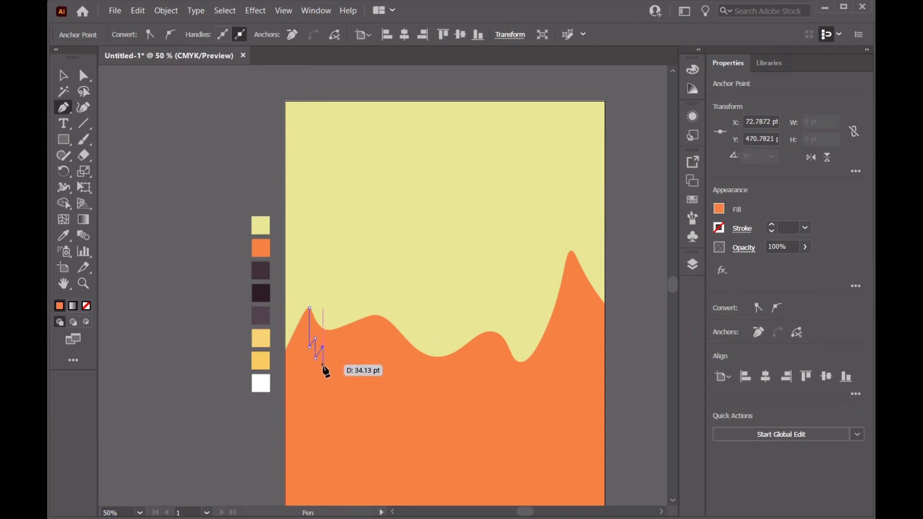
pyautogui.click(327, 363)
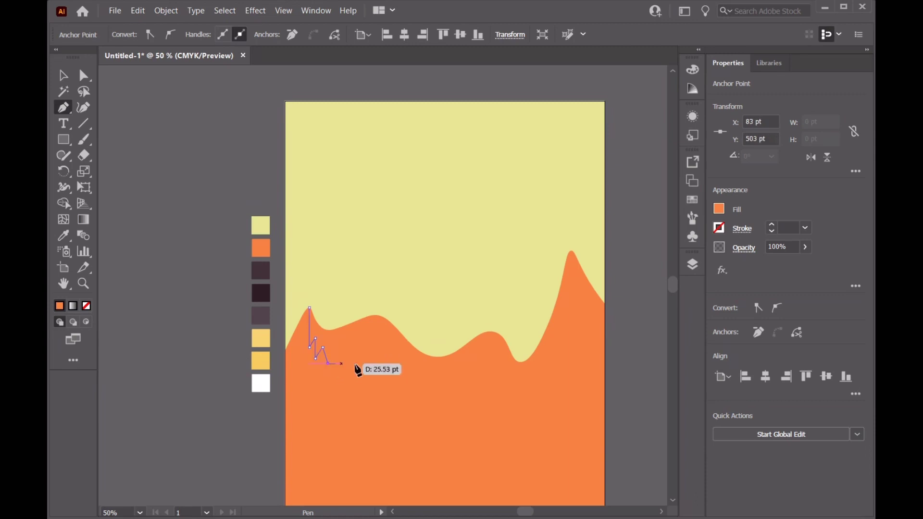
# Step: Close the snow cap back at the peak and fill it white
pyautogui.click(382, 364)
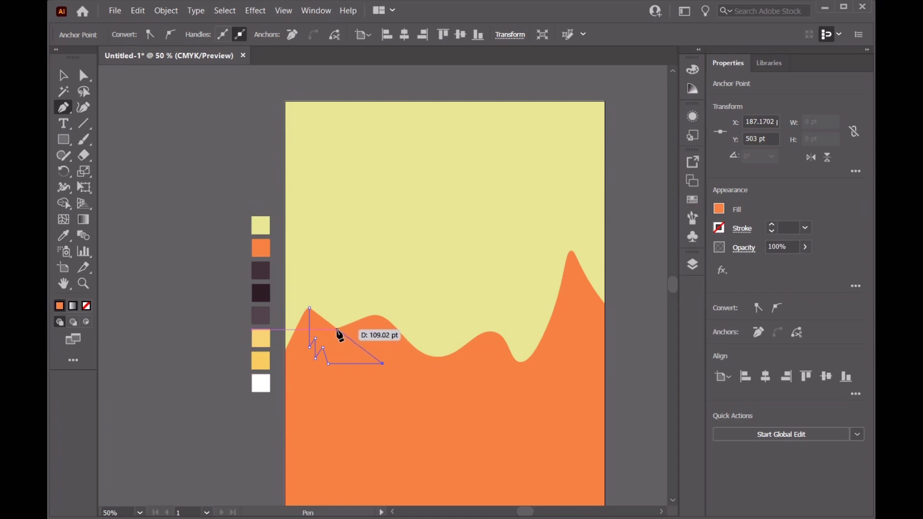
pyautogui.click(337, 330)
pyautogui.click(323, 333)
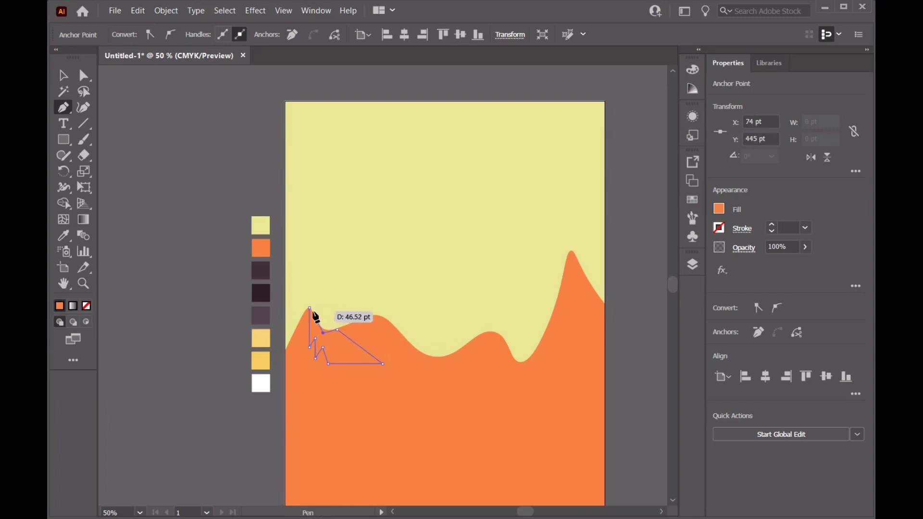
pyautogui.click(309, 308)
pyautogui.click(63, 235)
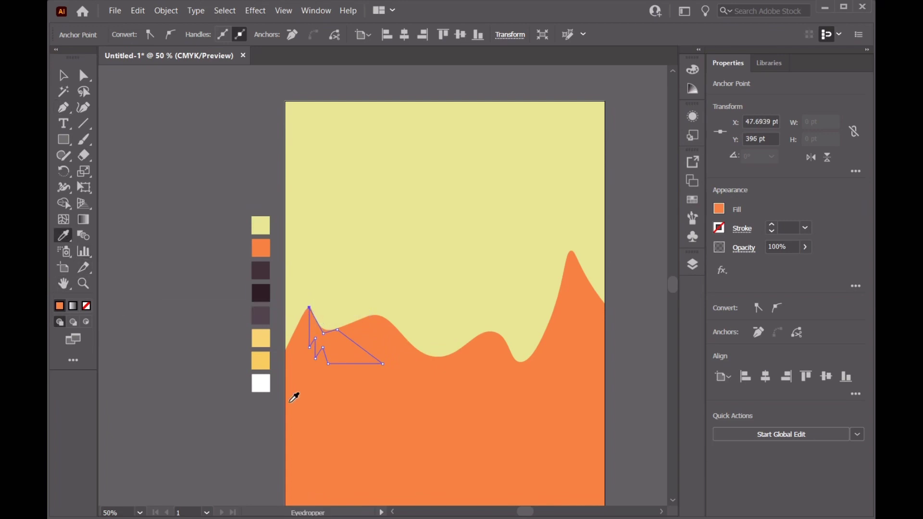
pyautogui.click(261, 383)
# Step: Select the white snow cap for reshaping with the Curvature tool
pyautogui.click(65, 80)
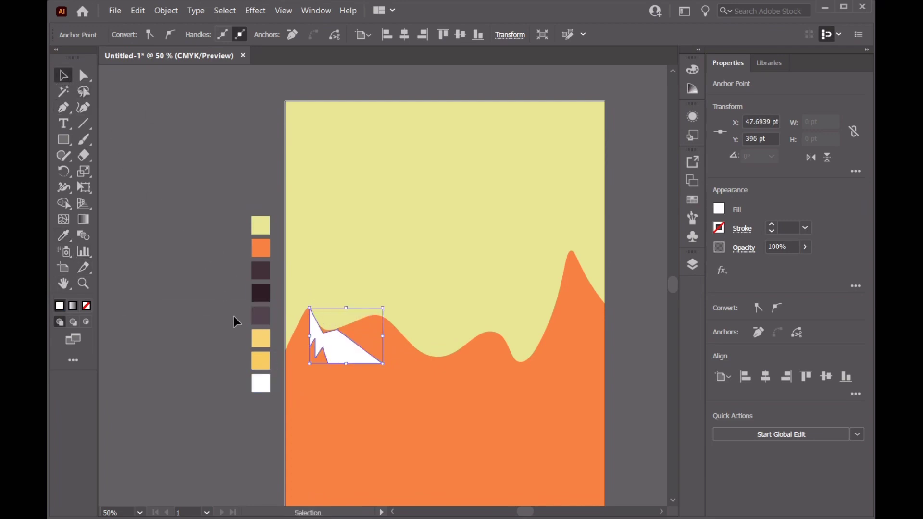
pyautogui.click(134, 137)
pyautogui.click(83, 108)
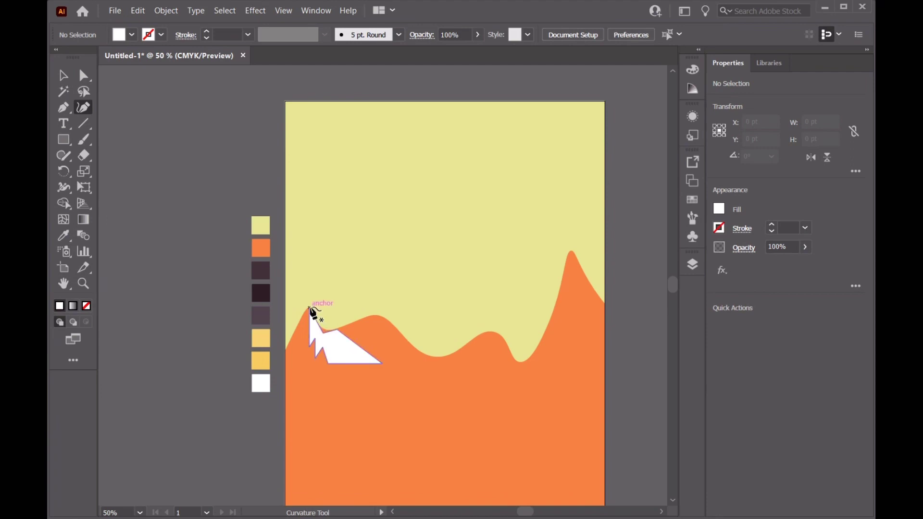
pyautogui.click(63, 76)
pyautogui.click(332, 353)
pyautogui.click(84, 107)
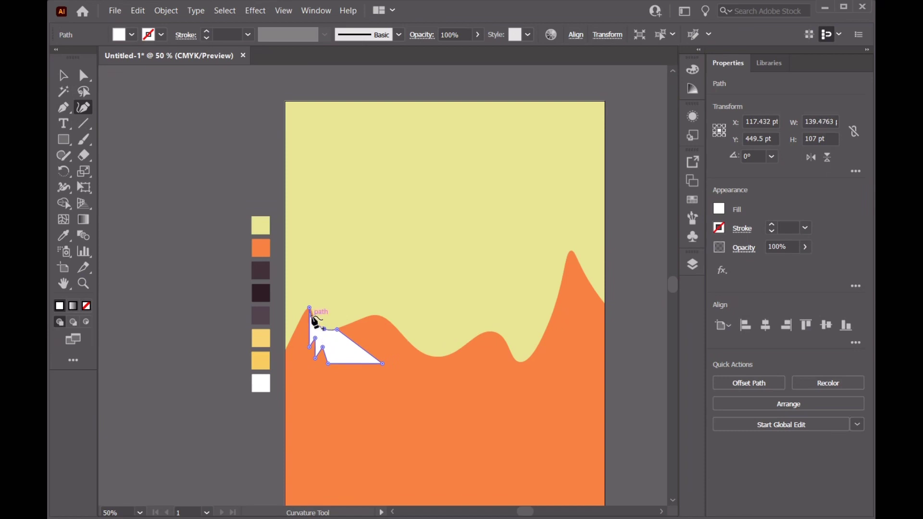
pyautogui.click(311, 308)
# Step: Drag the snow cap's anchors to curve its upper and lower edges
pyautogui.scroll(5, 313, 315)
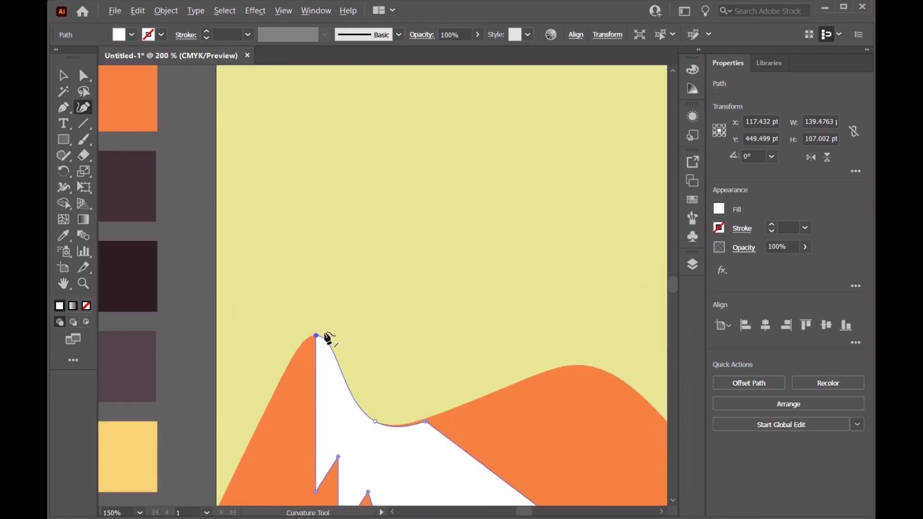
pyautogui.scroll(-5, 345, 372)
pyautogui.moveTo(390, 404); pyautogui.dragTo(393, 403)
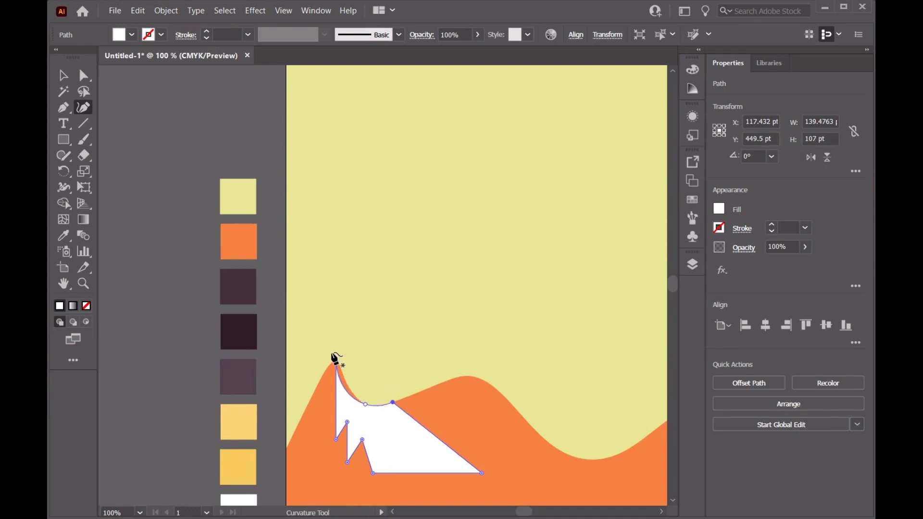
pyautogui.moveTo(337, 364); pyautogui.dragTo(336, 365)
pyautogui.scroll(5, 336, 365)
pyautogui.scroll(-3, 418, 429)
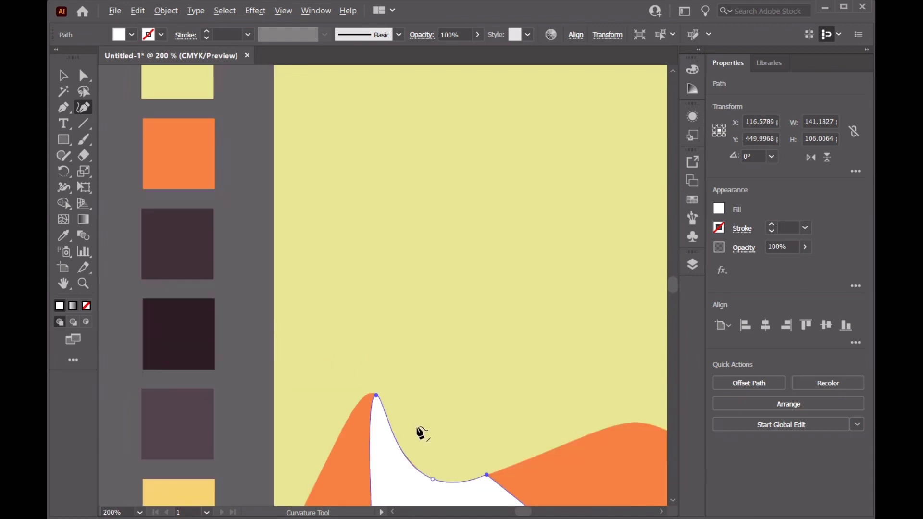
pyautogui.moveTo(432, 478); pyautogui.dragTo(432, 471)
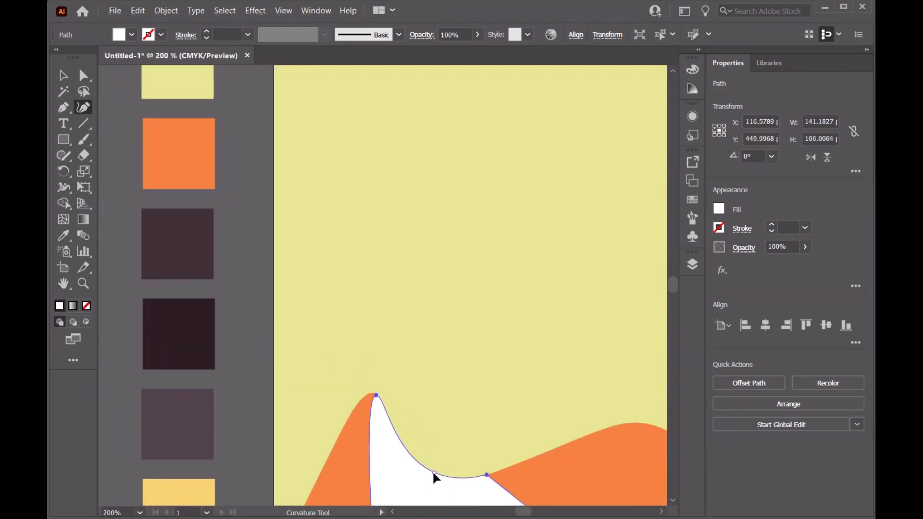
pyautogui.scroll(-3, 432, 472)
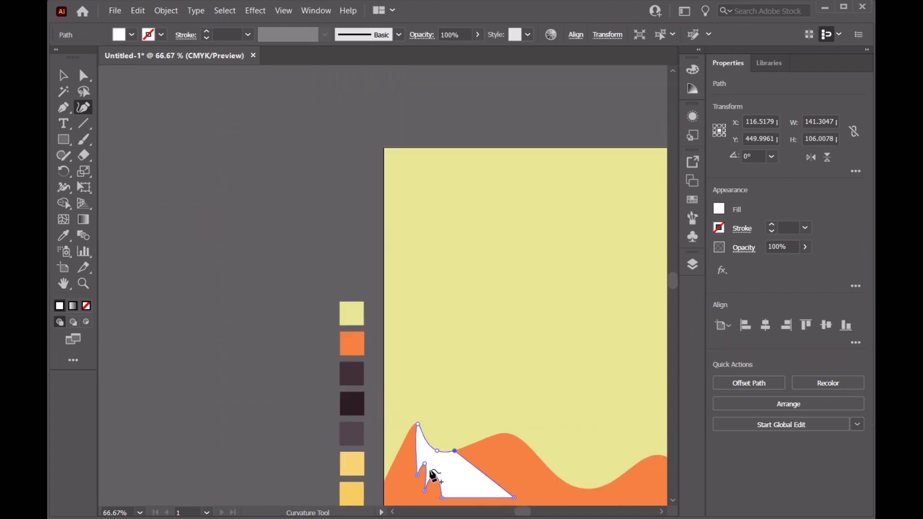
# Step: Pull the snow cap's lower-right anchors so its right edge runs straight down the slope
pyautogui.click(63, 75)
pyautogui.click(194, 166)
pyautogui.scroll(-1, 370, 353)
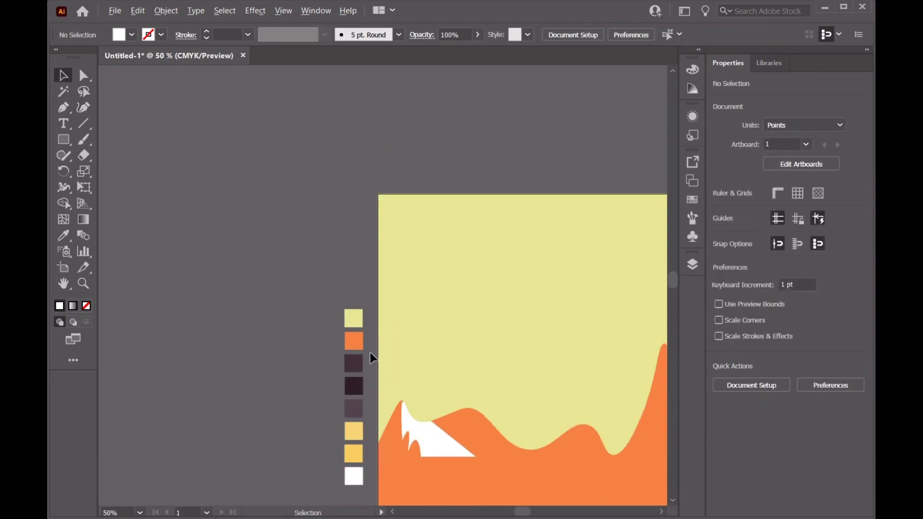
pyautogui.click(455, 449)
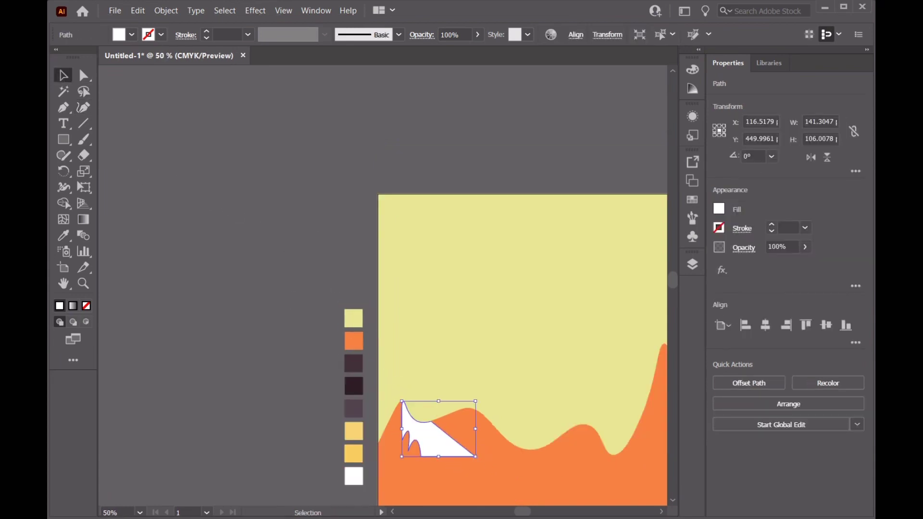
pyautogui.click(85, 113)
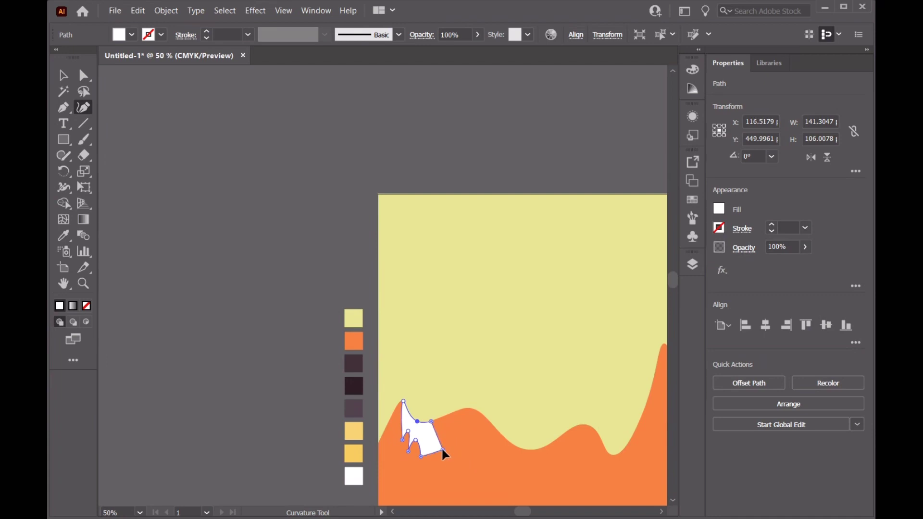
pyautogui.moveTo(443, 450); pyautogui.dragTo(429, 439)
pyautogui.moveTo(473, 460)
pyautogui.mouseDown()
pyautogui.moveTo(467, 466)
pyautogui.moveTo(472, 460)
pyautogui.mouseUp()
pyautogui.click(452, 444)
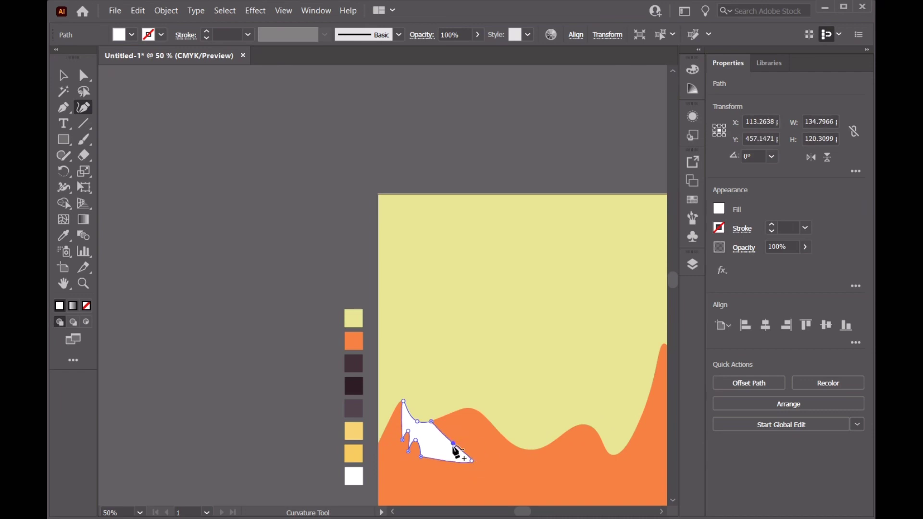
pyautogui.click(63, 75)
pyautogui.click(284, 187)
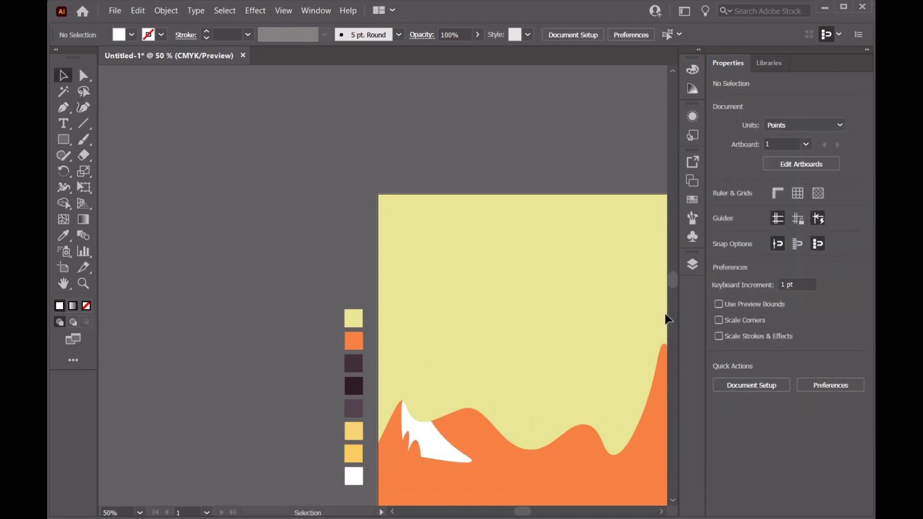
# Step: Add a new layer on top in the Layers panel
pyautogui.click(692, 264)
pyautogui.click(639, 499)
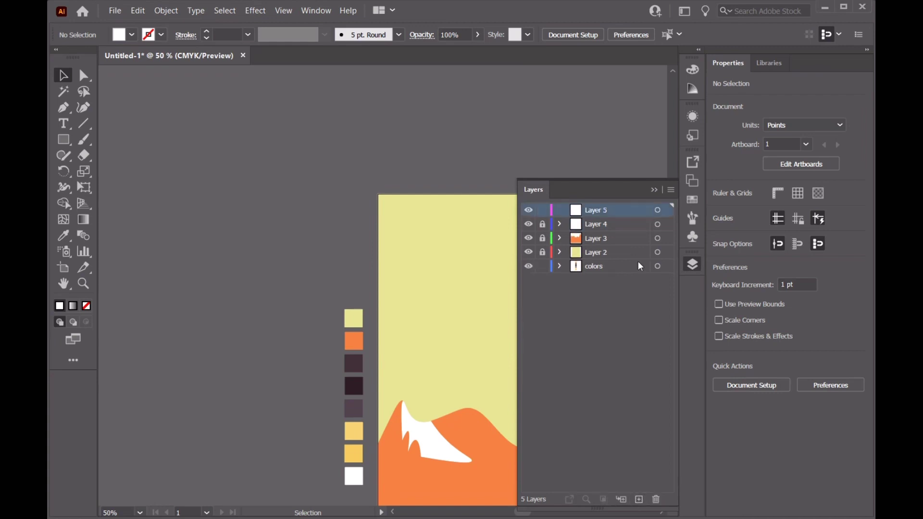
pyautogui.click(653, 190)
# Step: Pen a closed jagged snow shape down the second peak's right slope
pyautogui.press('p')
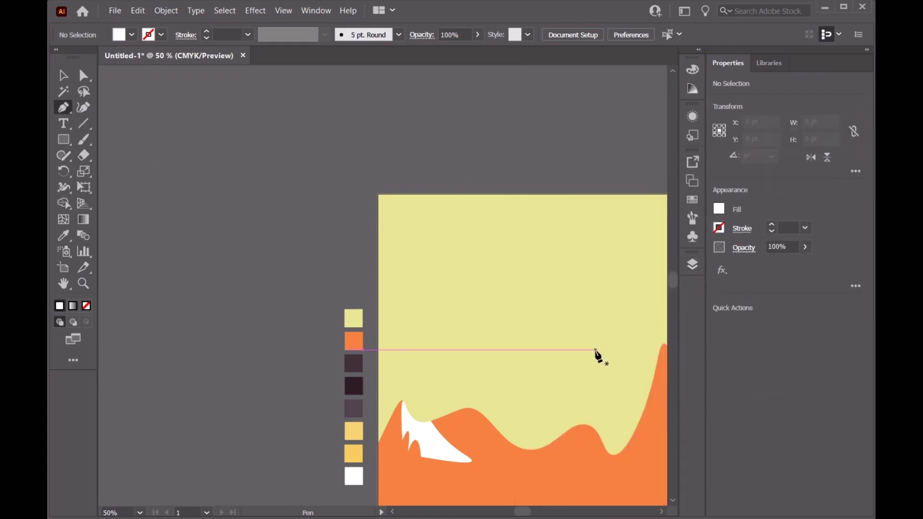
pyautogui.click(472, 409)
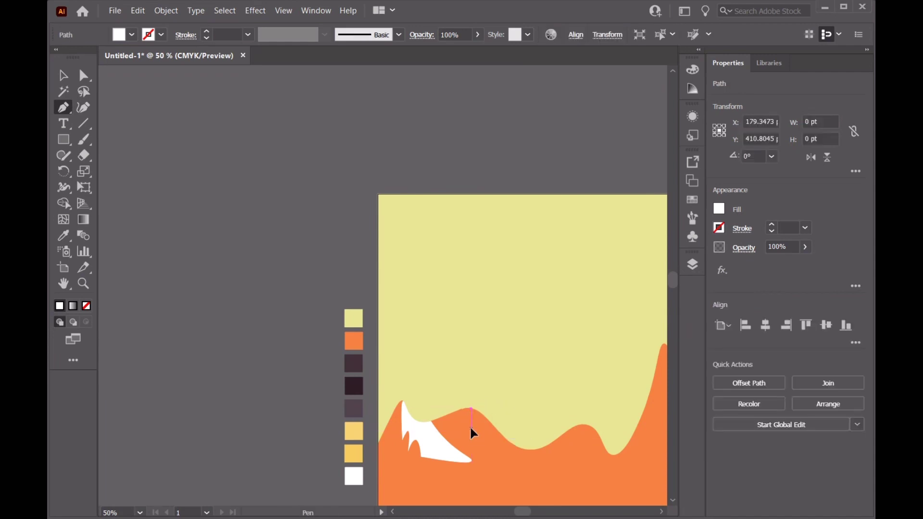
pyautogui.click(472, 429)
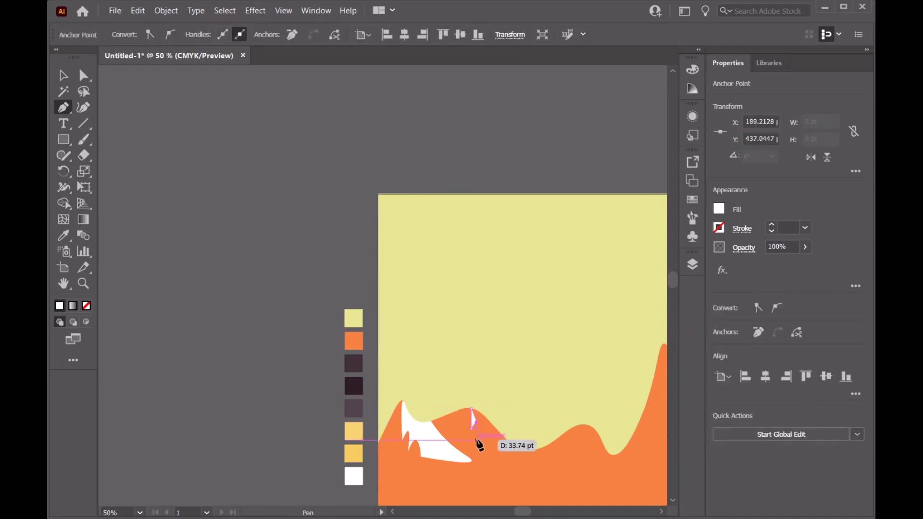
pyautogui.click(479, 440)
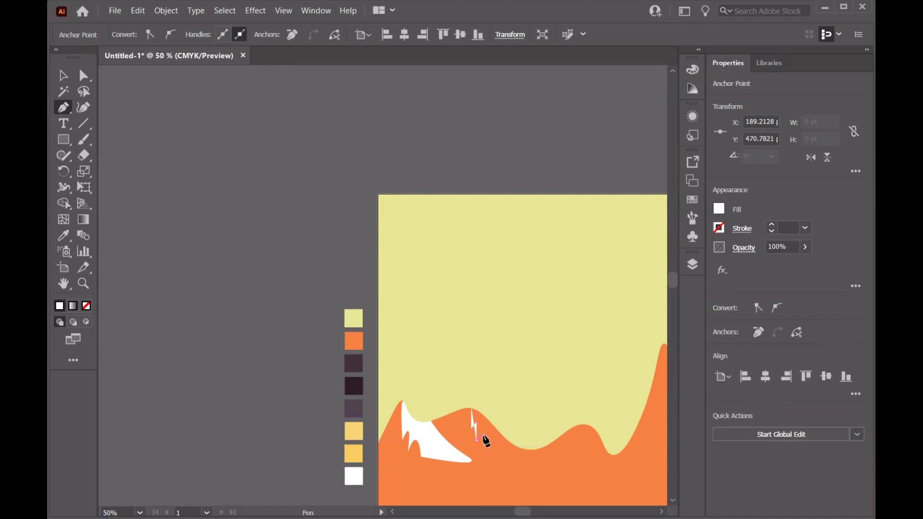
pyautogui.click(514, 470)
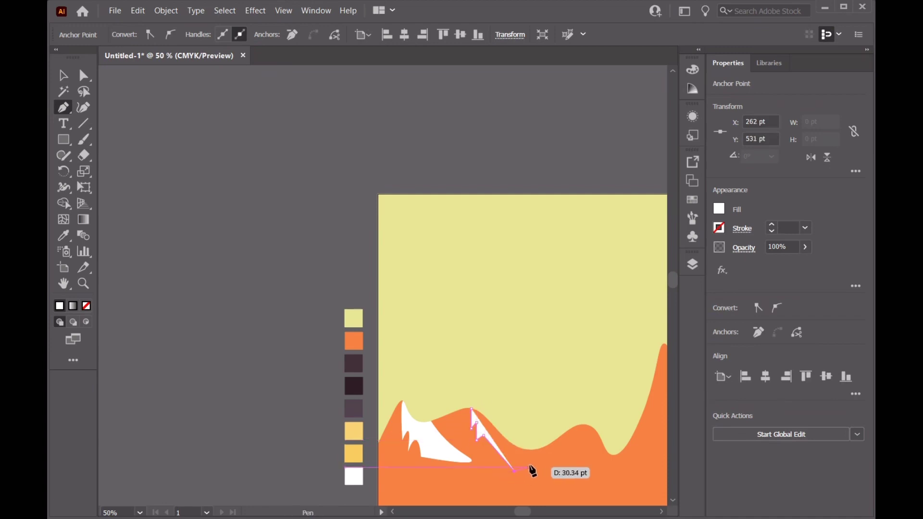
pyautogui.click(532, 462)
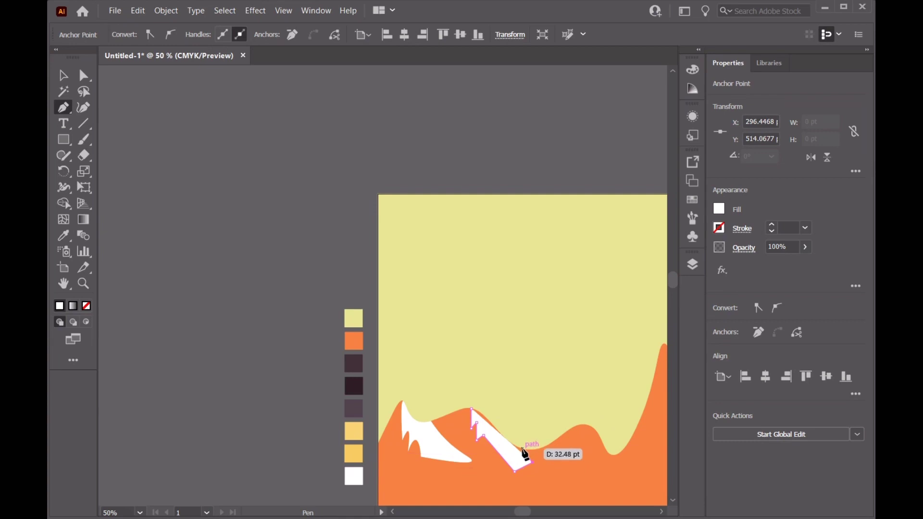
pyautogui.click(521, 448)
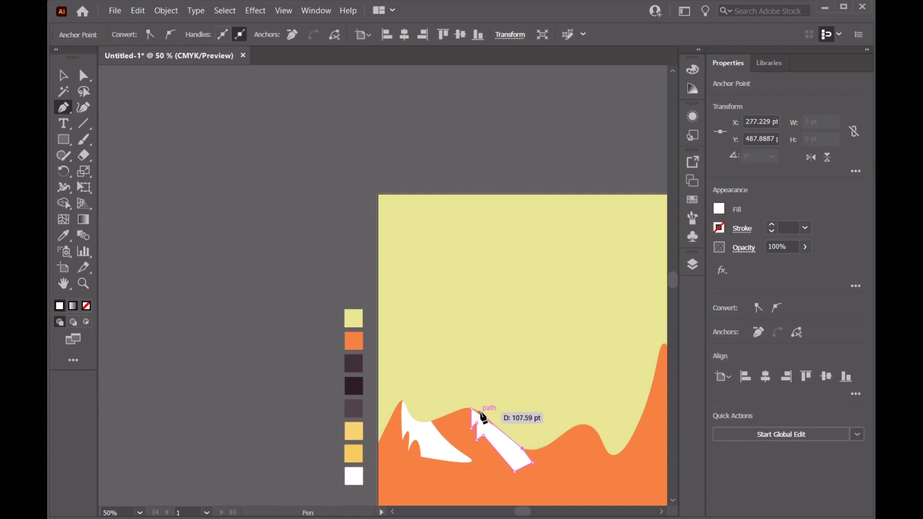
pyautogui.click(482, 415)
pyautogui.click(472, 409)
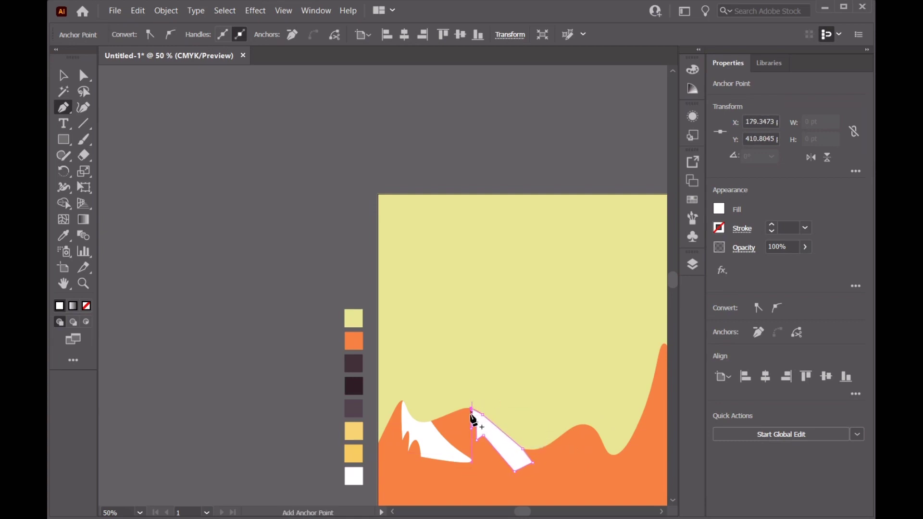
# Step: Round the second snow cap's jagged corners and bend its right edge into soft curves
pyautogui.hotkey('shift', '`')
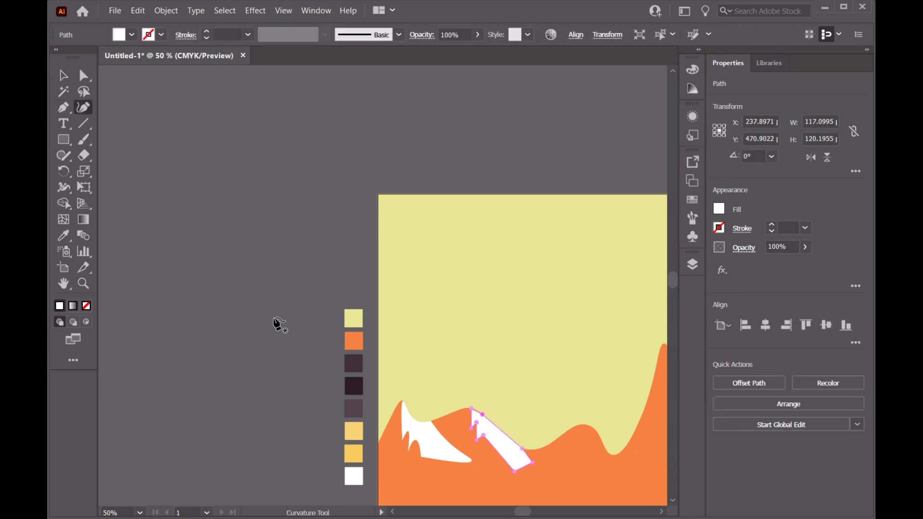
pyautogui.scroll(1, 515, 449)
pyautogui.scroll(2, 515, 449)
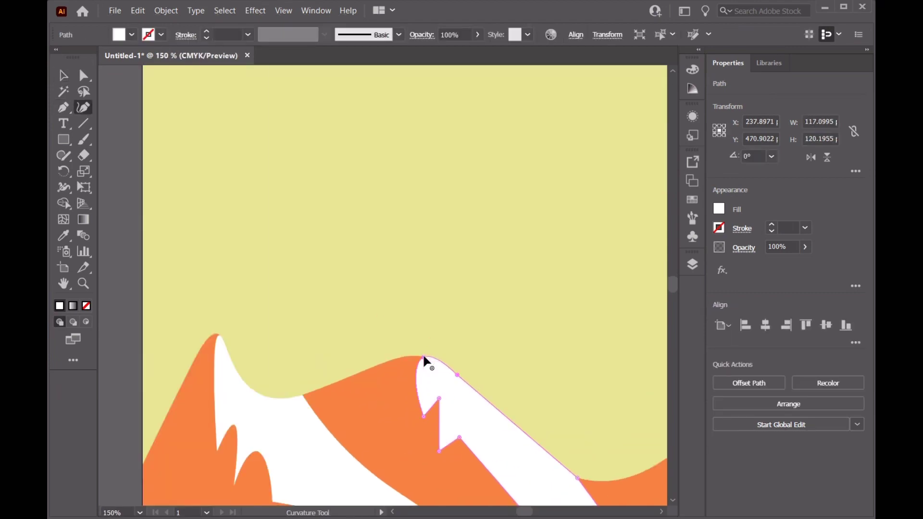
pyautogui.moveTo(417, 377); pyautogui.dragTo(422, 375)
pyautogui.doubleClick(439, 399)
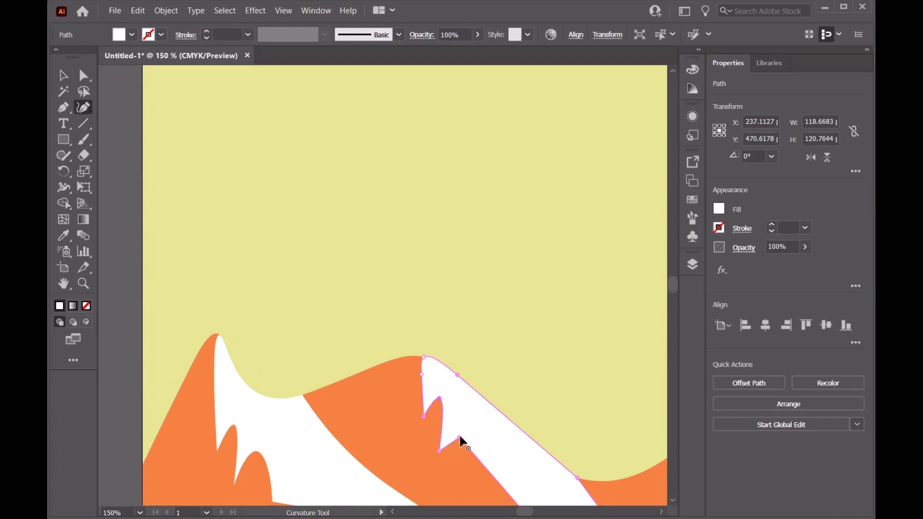
pyautogui.doubleClick(460, 437)
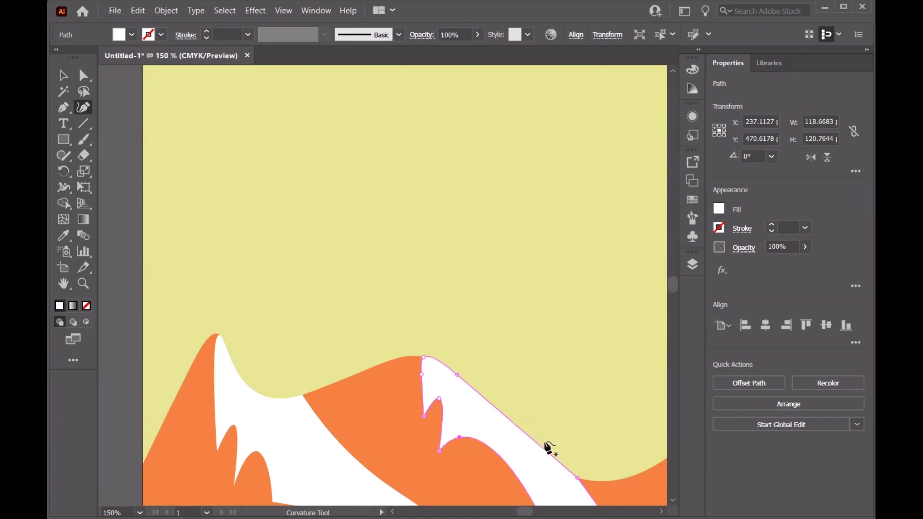
pyautogui.moveTo(491, 405); pyautogui.dragTo(495, 413)
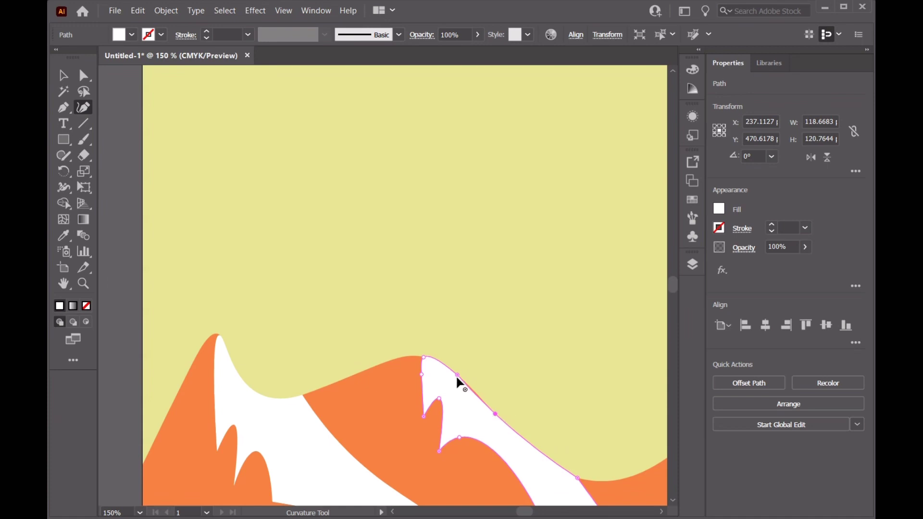
pyautogui.moveTo(457, 375); pyautogui.dragTo(469, 381)
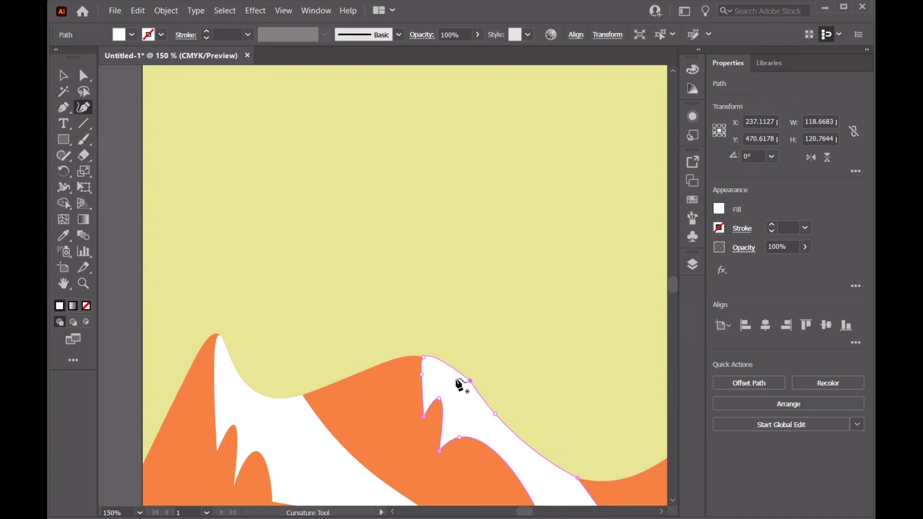
pyautogui.moveTo(422, 358); pyautogui.dragTo(421, 356)
pyautogui.click(422, 357)
pyautogui.click(535, 452)
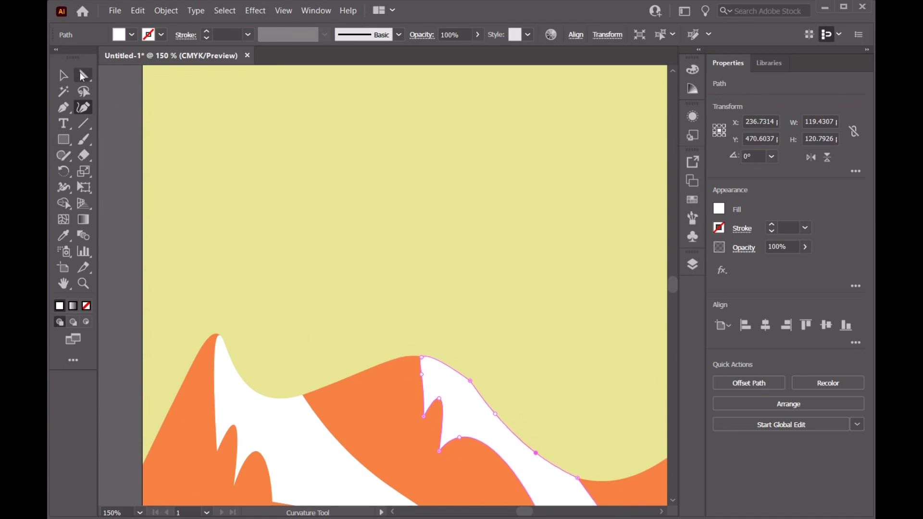
pyautogui.click(63, 75)
# Step: Deselect the snow cap, bring the whole poster into view, and add a new top layer
pyautogui.click(157, 117)
pyautogui.scroll(-3, 696, 445)
pyautogui.scroll(-1, 464, 492)
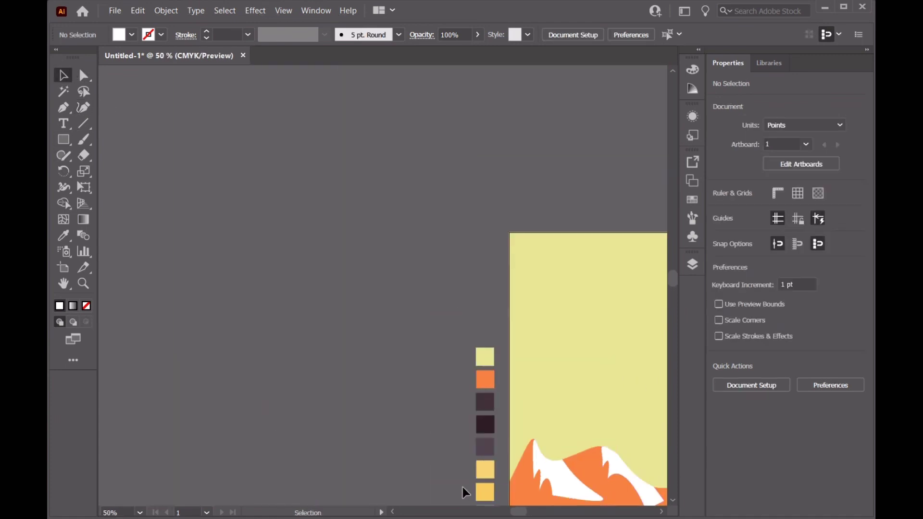
pyautogui.moveTo(517, 514); pyautogui.dragTo(526, 511)
pyautogui.scroll(-1, 529, 486)
pyautogui.scroll(-3, 526, 466)
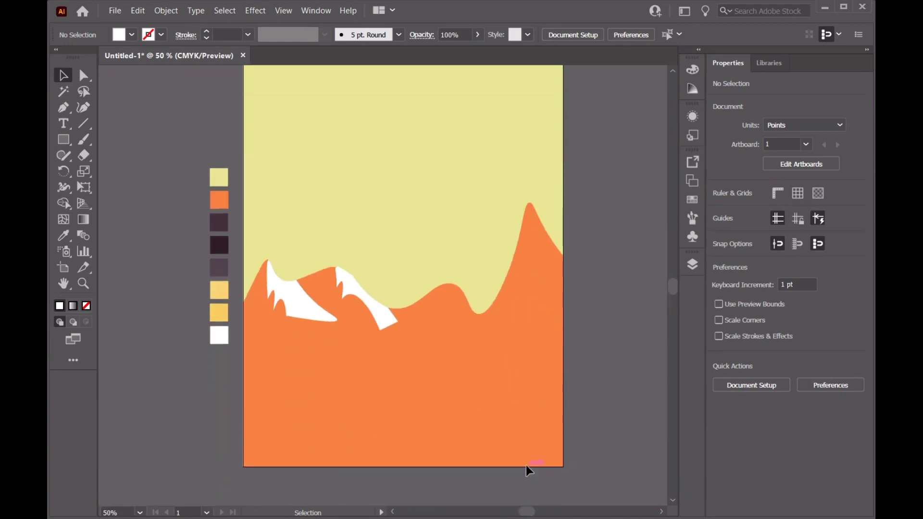
pyautogui.scroll(1, 526, 466)
pyautogui.scroll(-1, 526, 454)
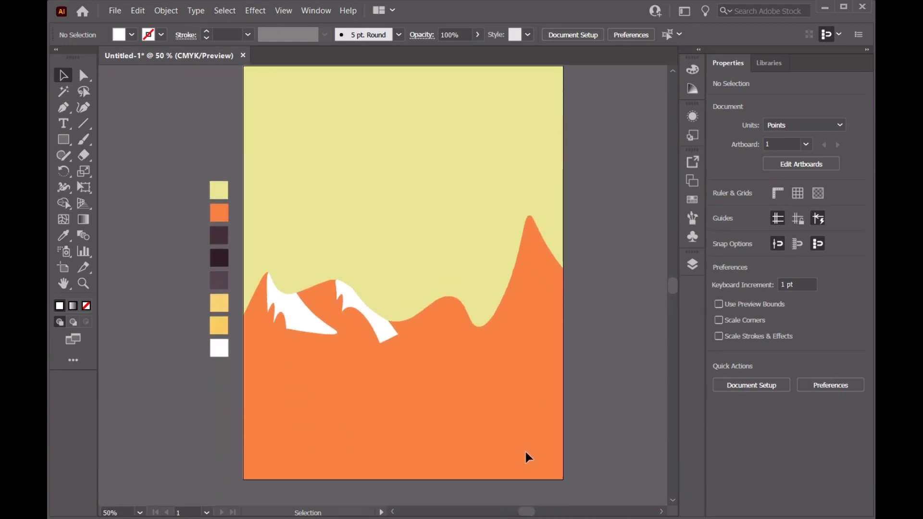
pyautogui.click(692, 264)
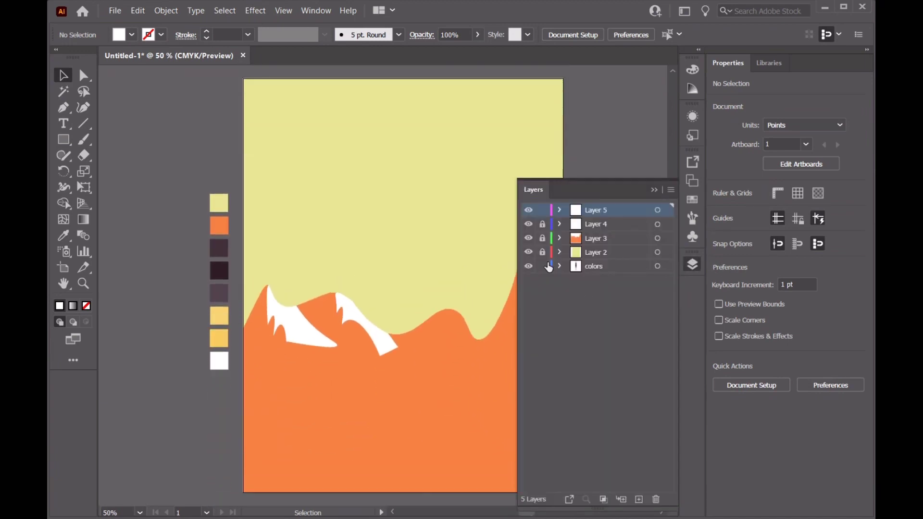
pyautogui.click(638, 500)
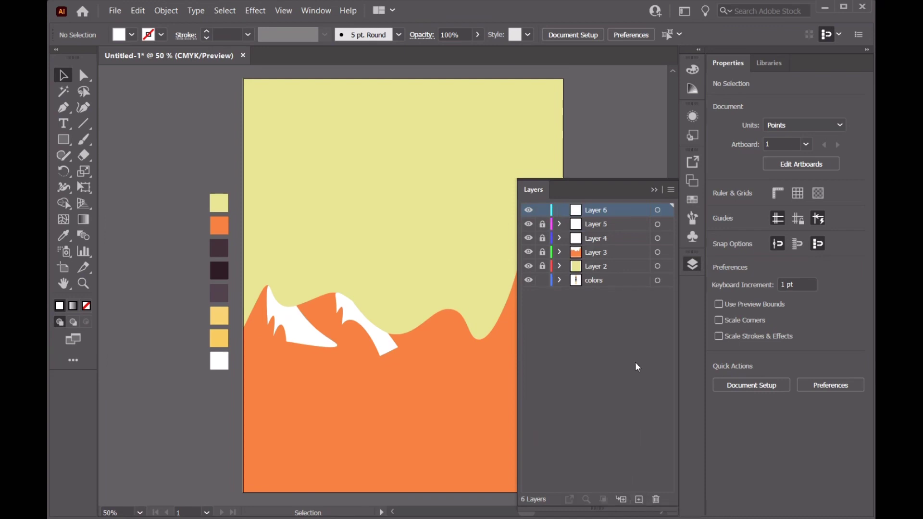
pyautogui.click(660, 191)
# Step: Pen-outline the mountain from the poster's left edge, across the hill, and up to the summit
pyautogui.press('p')
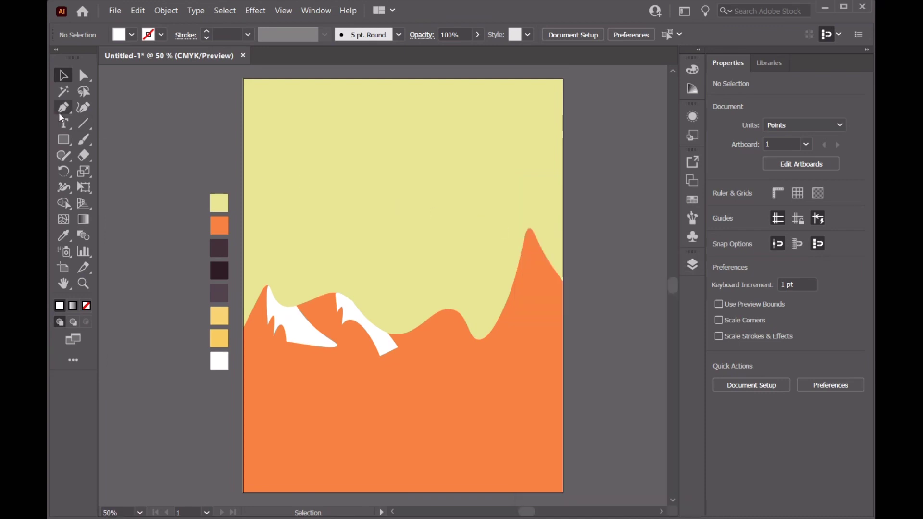
pyautogui.click(219, 304)
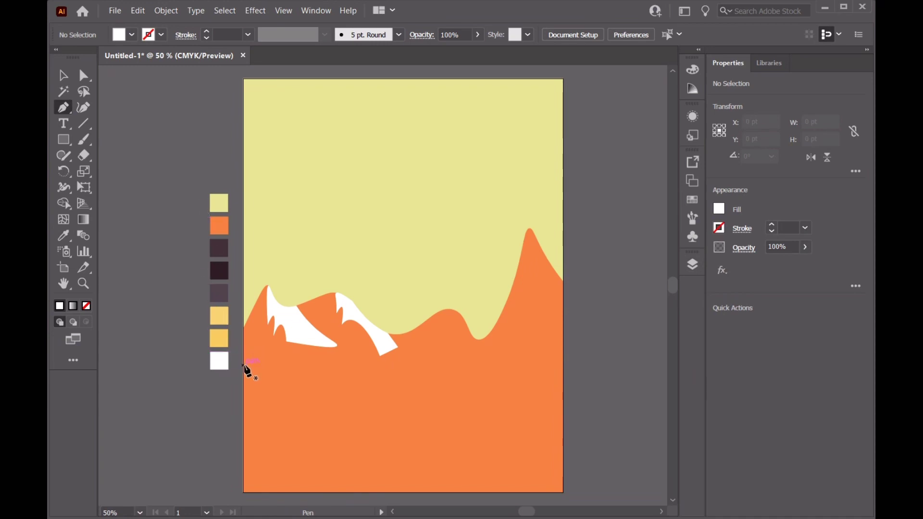
pyautogui.click(243, 366)
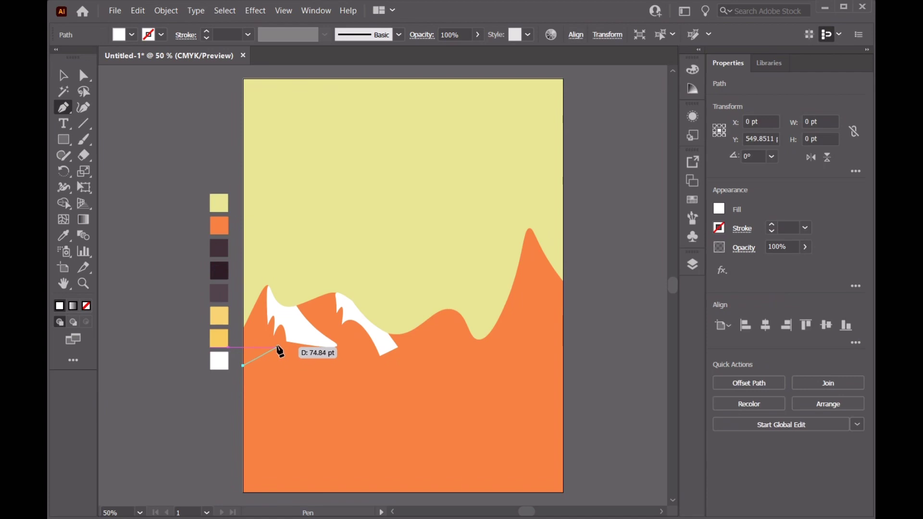
pyautogui.click(278, 346)
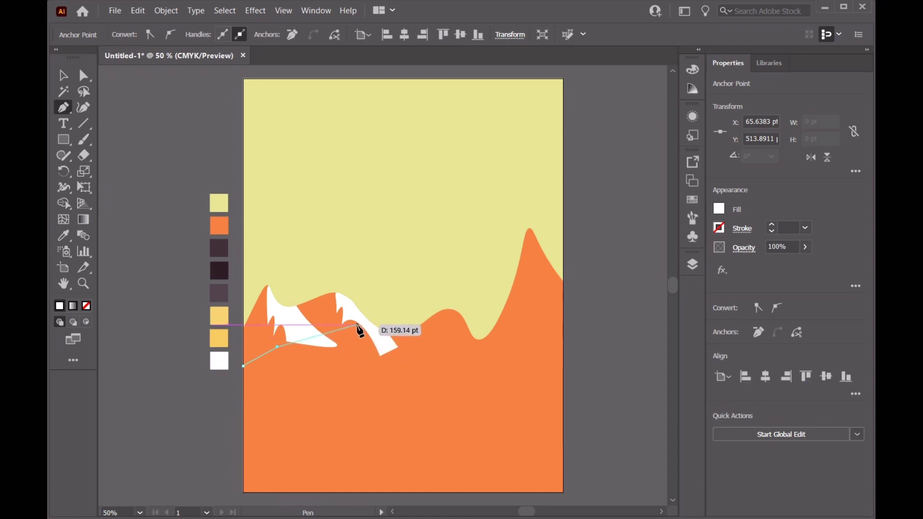
pyautogui.click(359, 325)
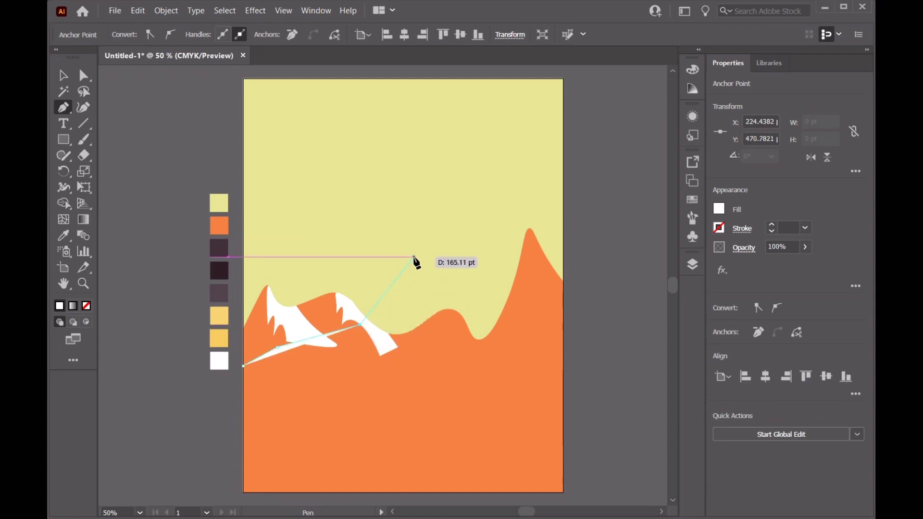
pyautogui.click(391, 226)
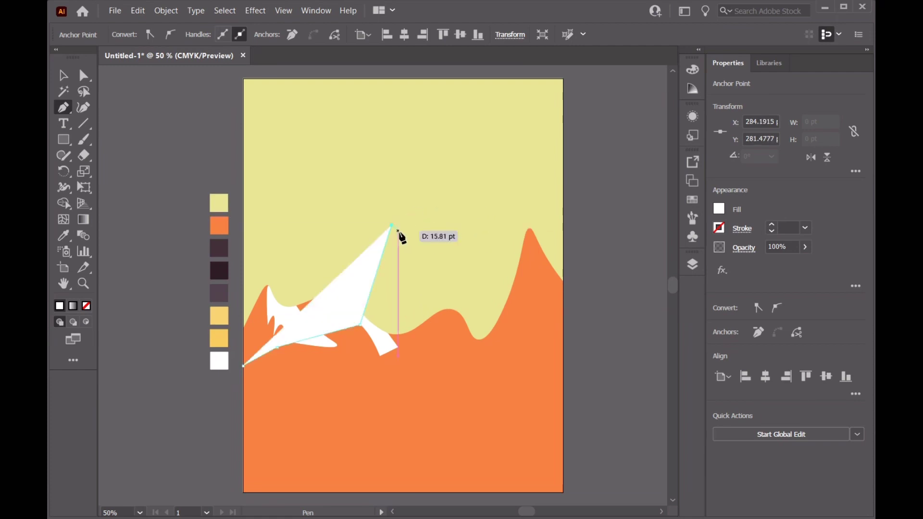
pyautogui.click(400, 227)
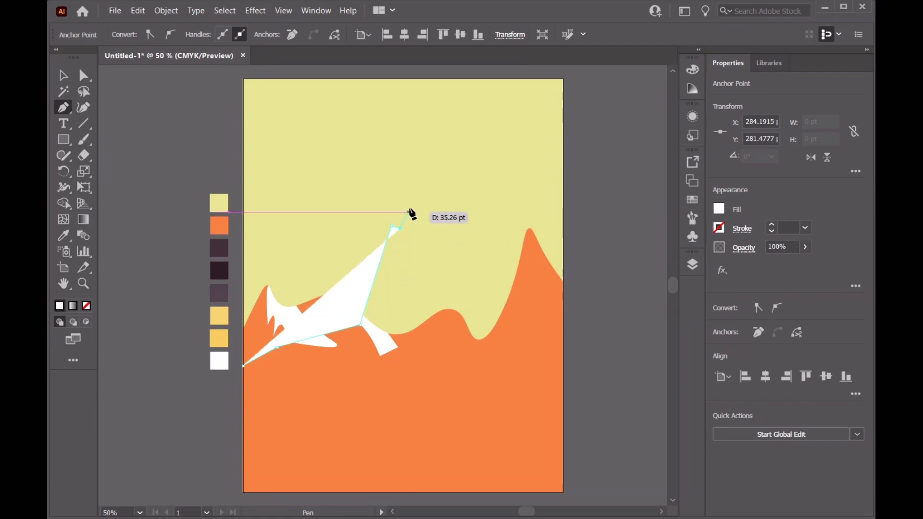
pyautogui.click(421, 184)
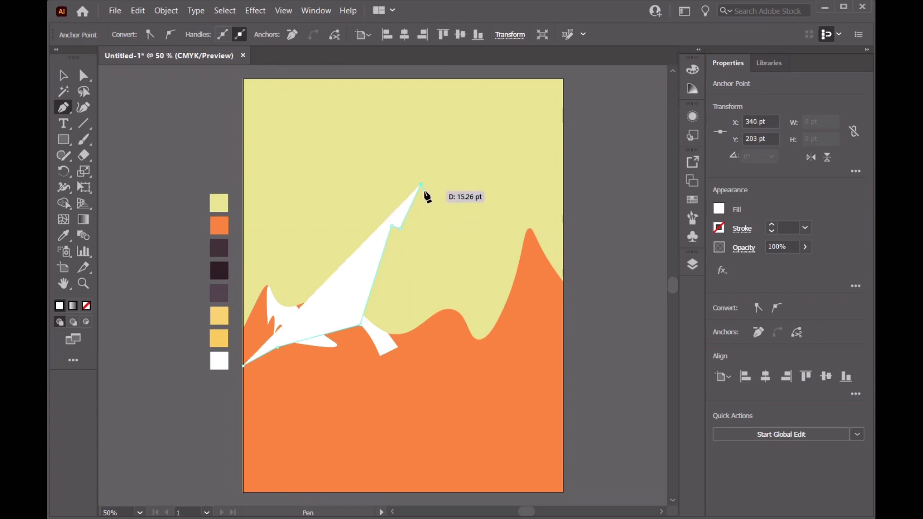
pyautogui.click(430, 191)
pyautogui.click(455, 150)
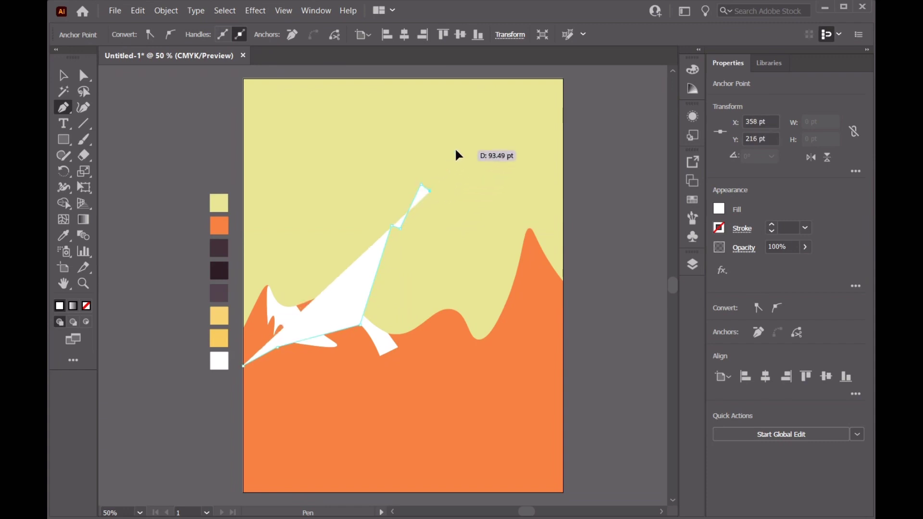
# Step: Add the jagged ridge right of the summit and close the outline at both bottom corners
pyautogui.click(473, 193)
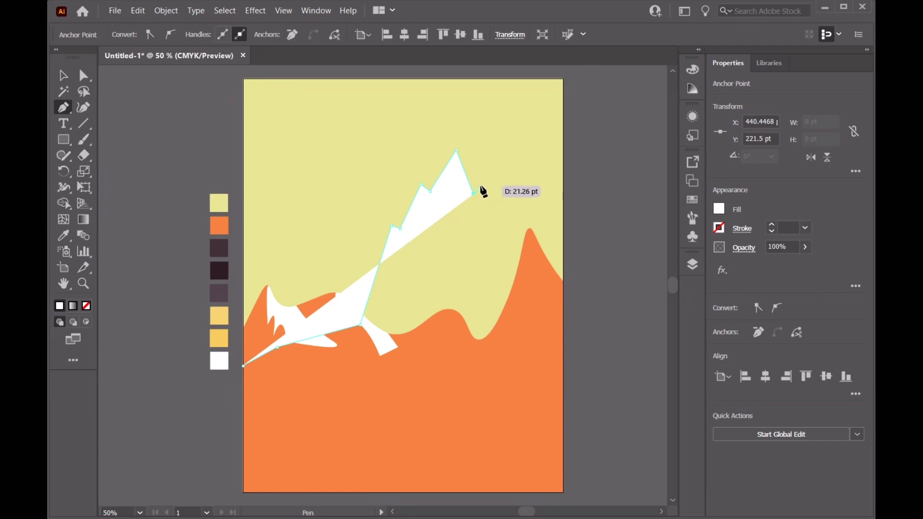
pyautogui.click(479, 179)
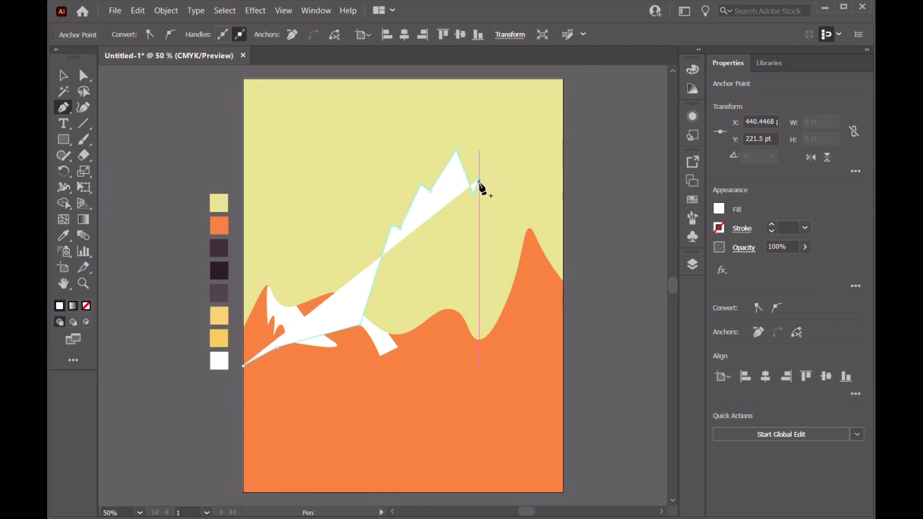
pyautogui.click(479, 190)
pyautogui.click(492, 190)
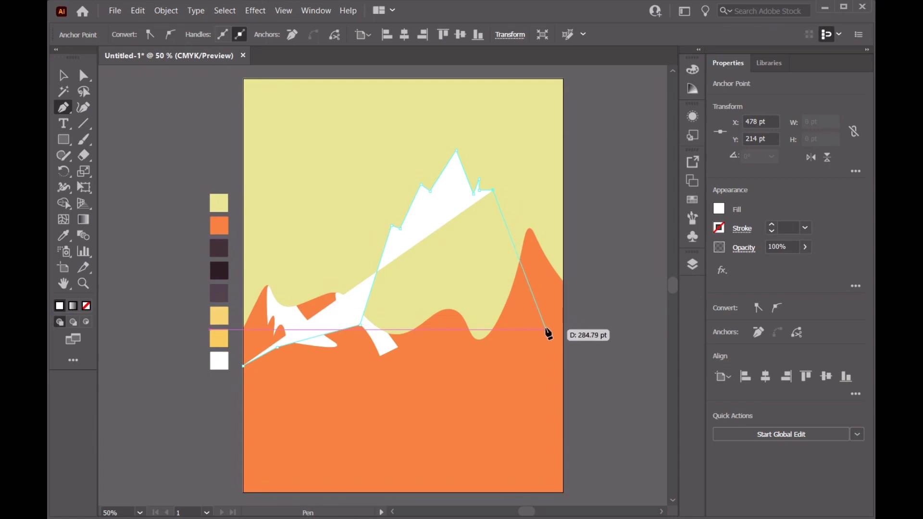
pyautogui.keyDown('ctrl'); pyautogui.click(539, 284); pyautogui.keyUp('ctrl')
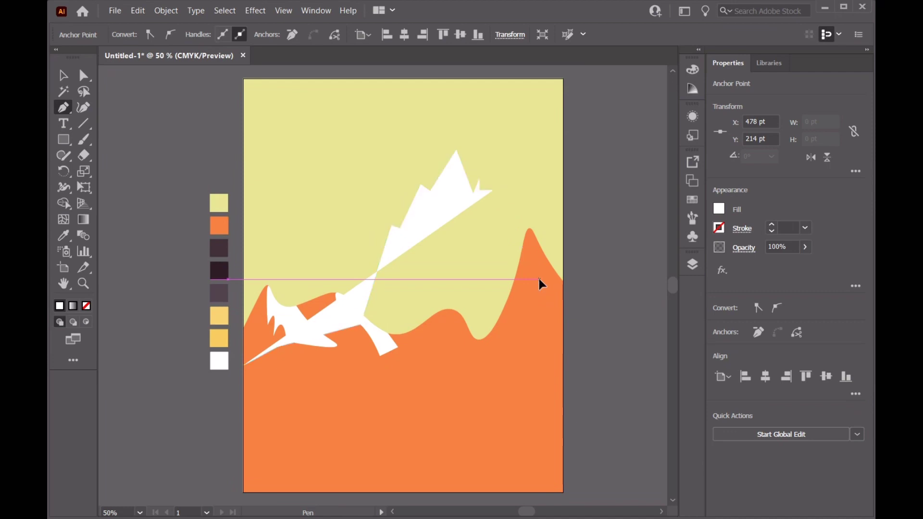
pyautogui.click(564, 282)
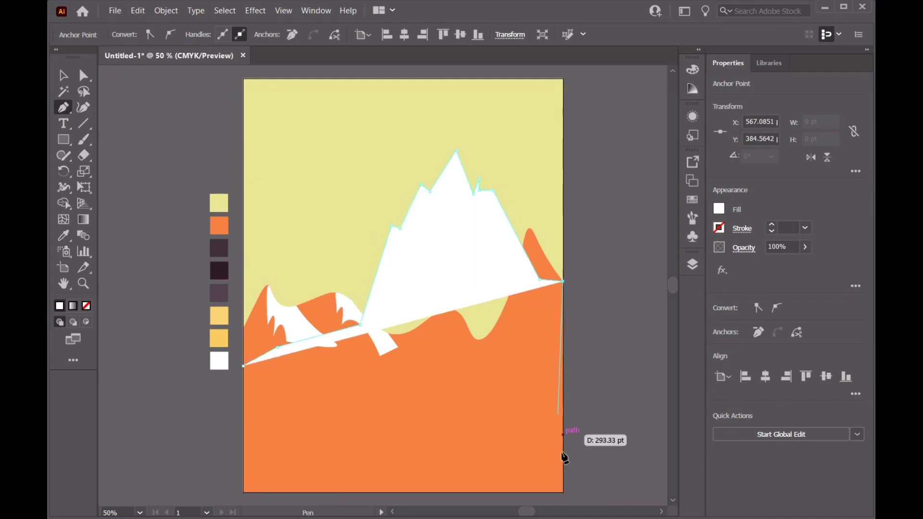
pyautogui.click(563, 492)
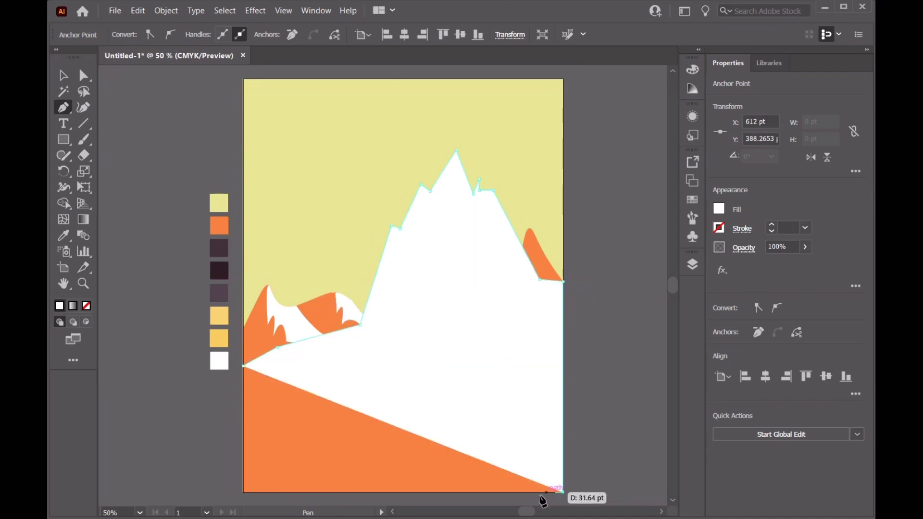
pyautogui.click(244, 492)
pyautogui.click(243, 366)
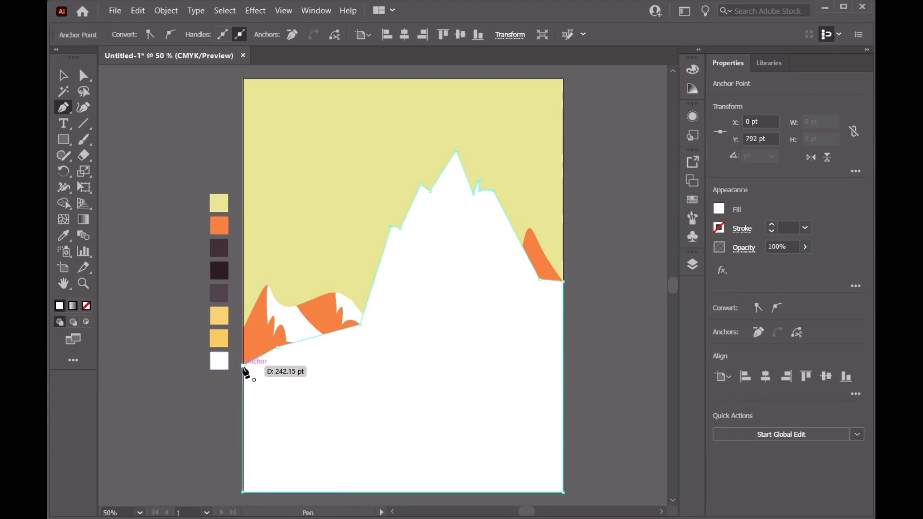
# Step: Fill the mountain with the dark plum swatch and begin curving its straight left slope
pyautogui.click(63, 235)
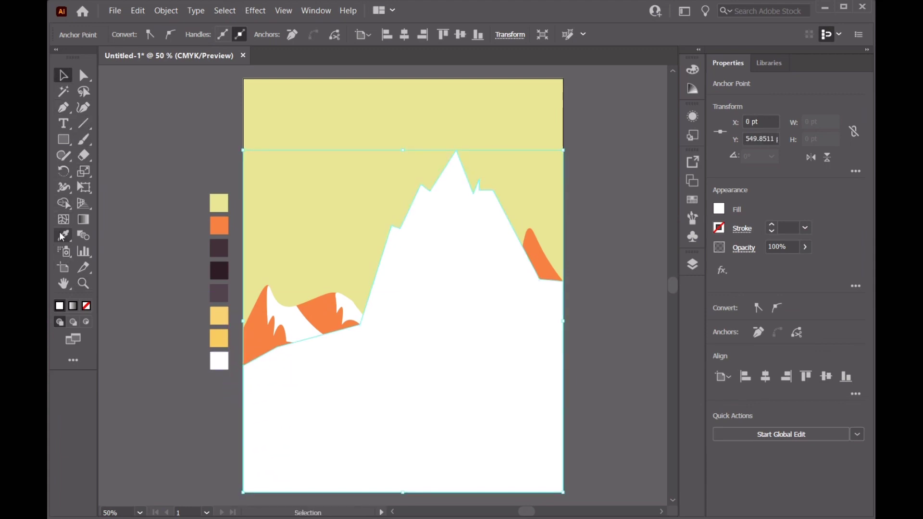
pyautogui.click(219, 248)
pyautogui.click(63, 75)
pyautogui.click(83, 107)
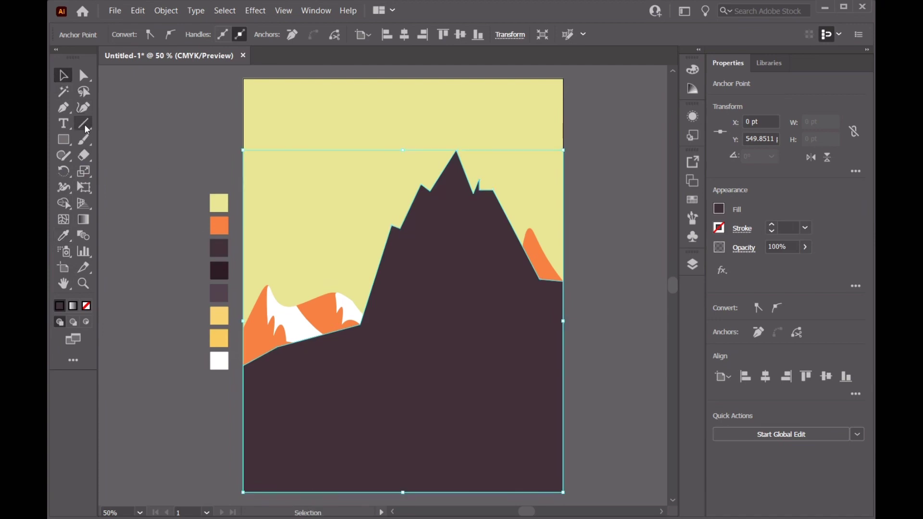
pyautogui.click(276, 347)
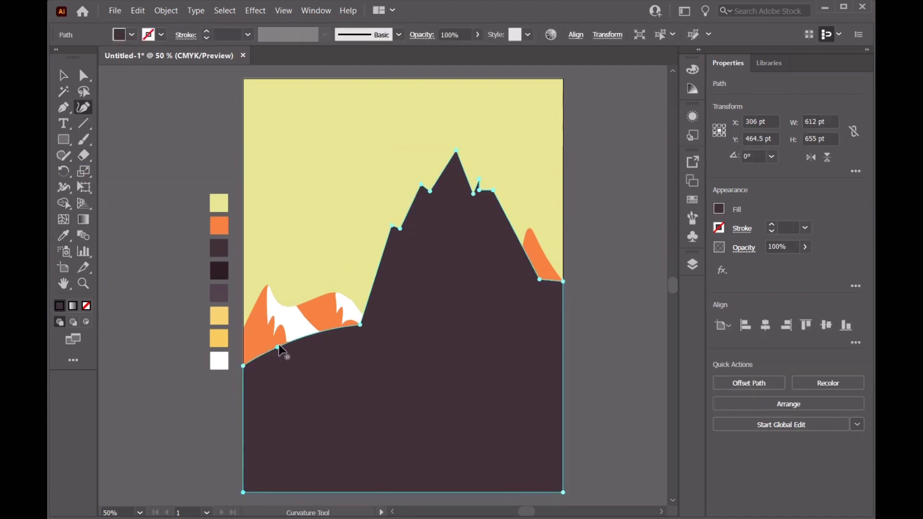
# Step: Smooth the left valley point and the slopes around the summit into curves
pyautogui.doubleClick(360, 325)
pyautogui.moveTo(360, 324); pyautogui.dragTo(339, 334)
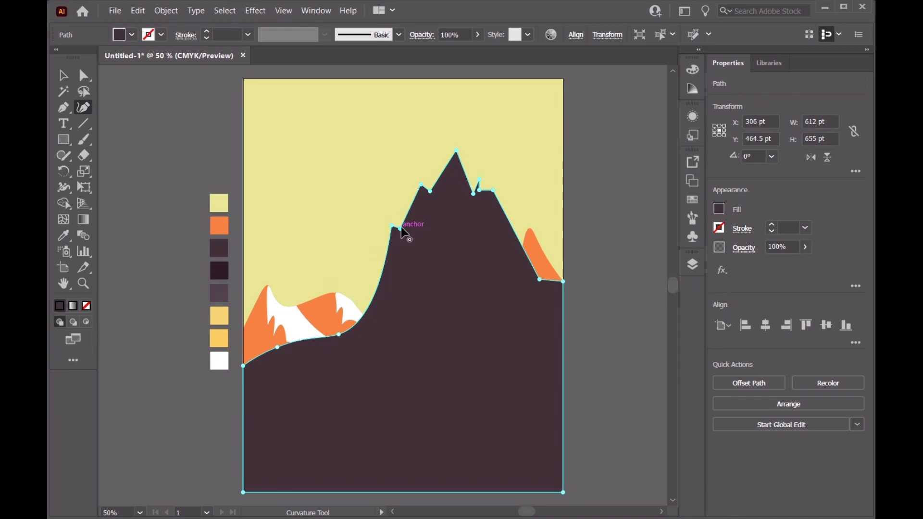
pyautogui.doubleClick(430, 191)
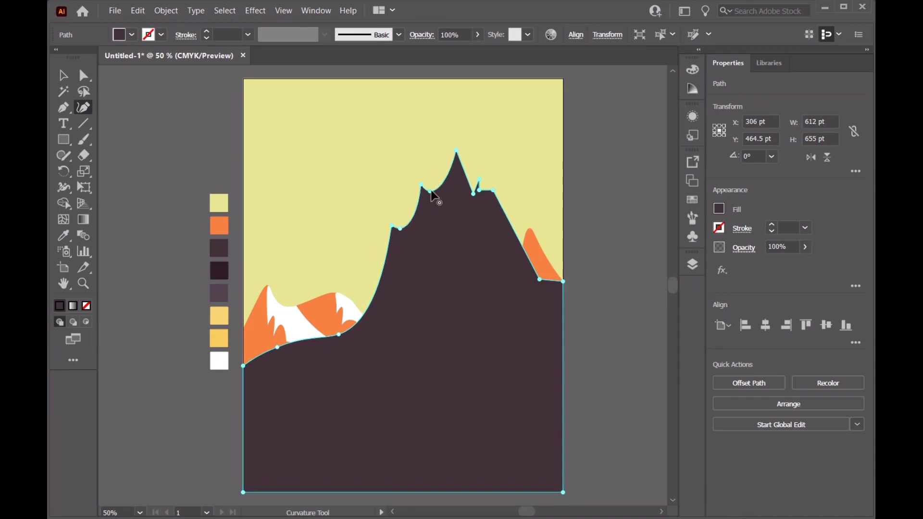
pyautogui.doubleClick(474, 194)
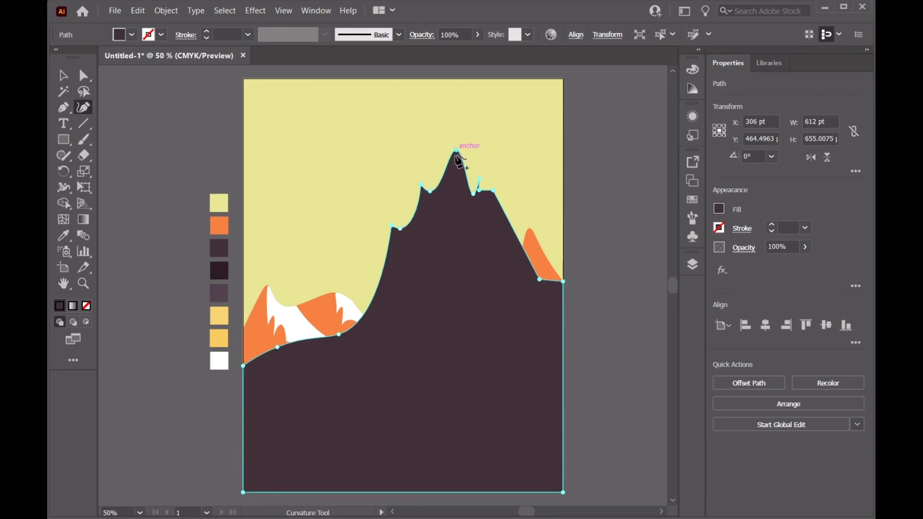
pyautogui.click(457, 153)
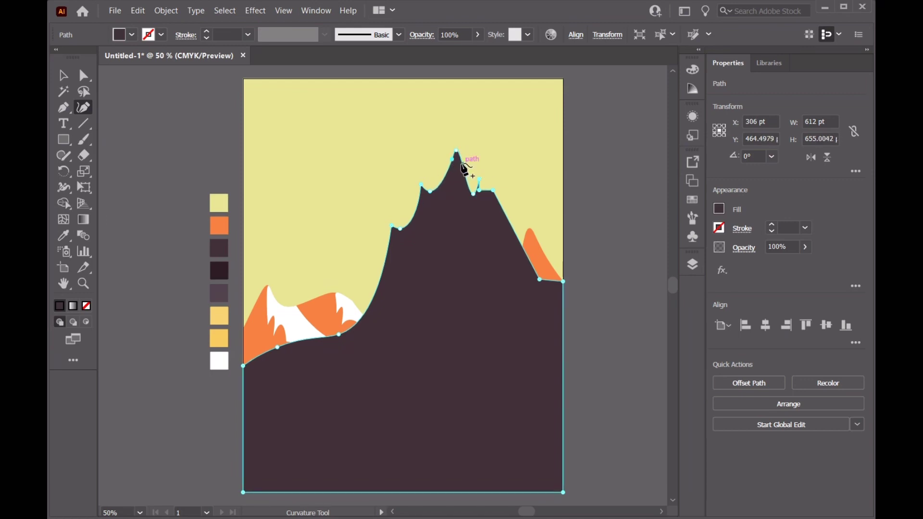
pyautogui.click(460, 166)
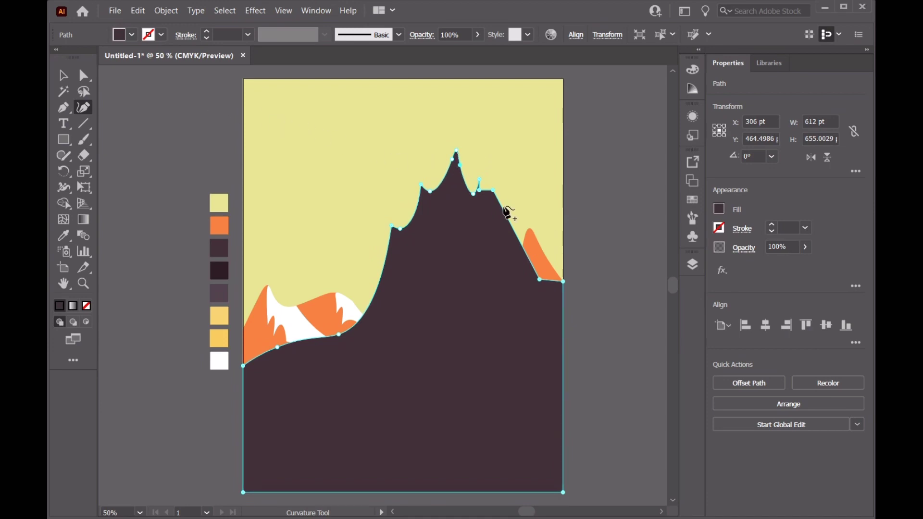
# Step: Reshape the small spike right of the summit and curve the long right slope down to the hill
pyautogui.scroll(1, 480, 176)
pyautogui.scroll(2, 480, 176)
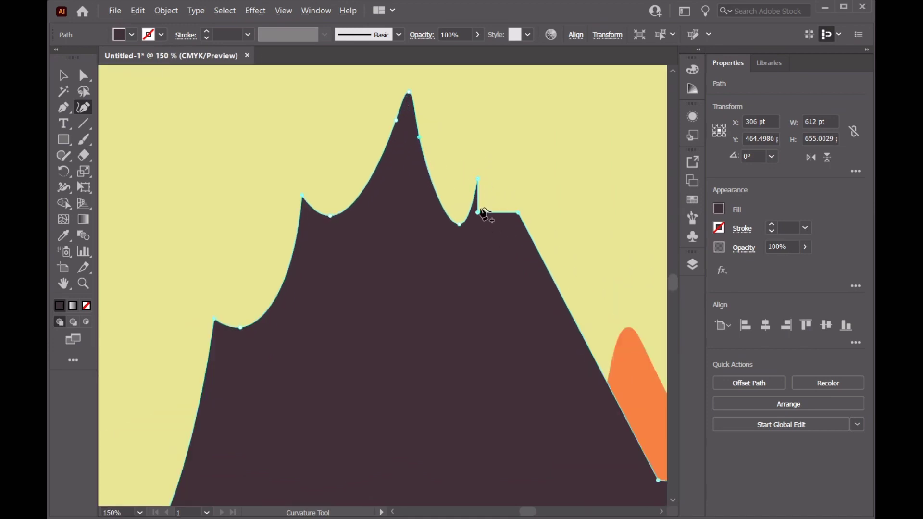
pyautogui.moveTo(482, 210); pyautogui.dragTo(482, 213)
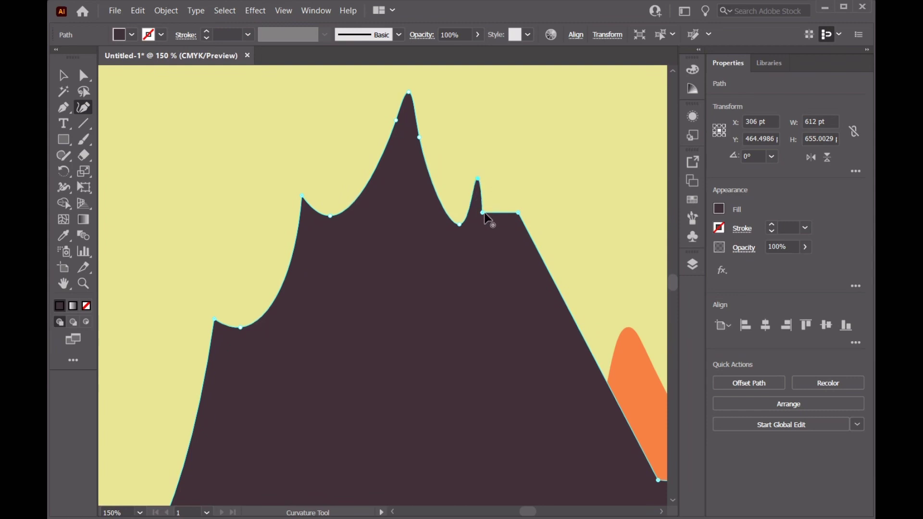
pyautogui.moveTo(482, 213); pyautogui.dragTo(482, 194)
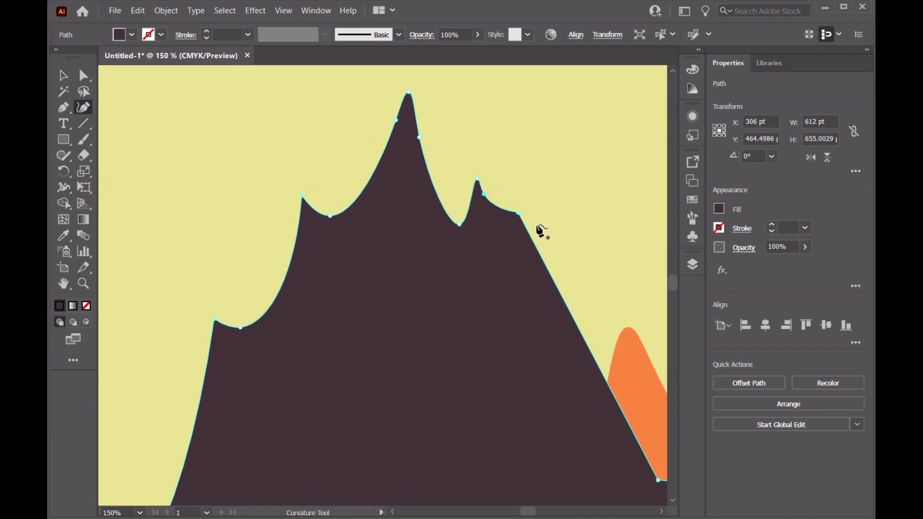
pyautogui.doubleClick(519, 213)
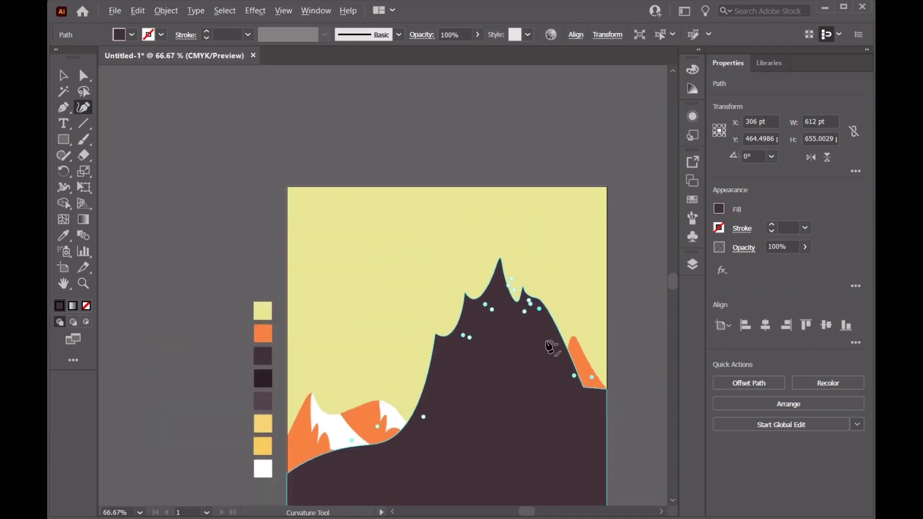
pyautogui.hotkey('ctrl', '-')
pyautogui.hotkey('ctrl', '-')
pyautogui.hotkey('ctrl', '-')
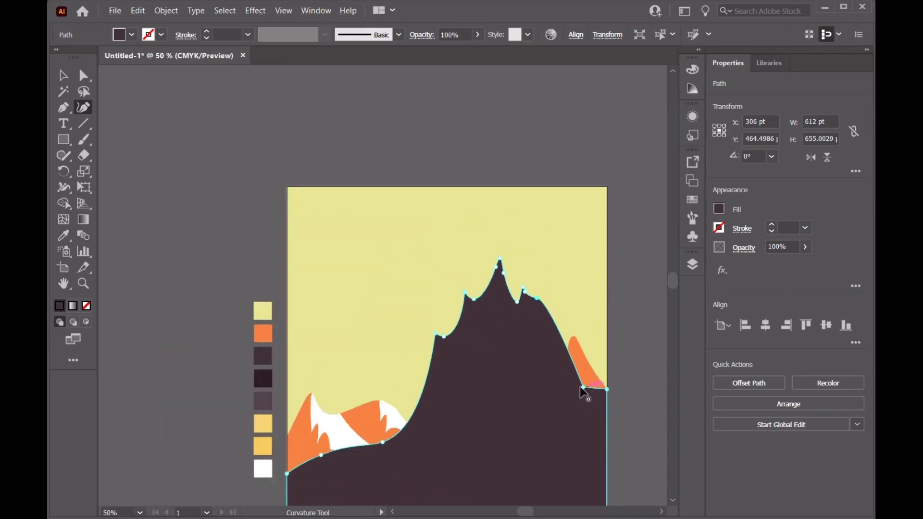
pyautogui.moveTo(582, 387); pyautogui.dragTo(574, 374)
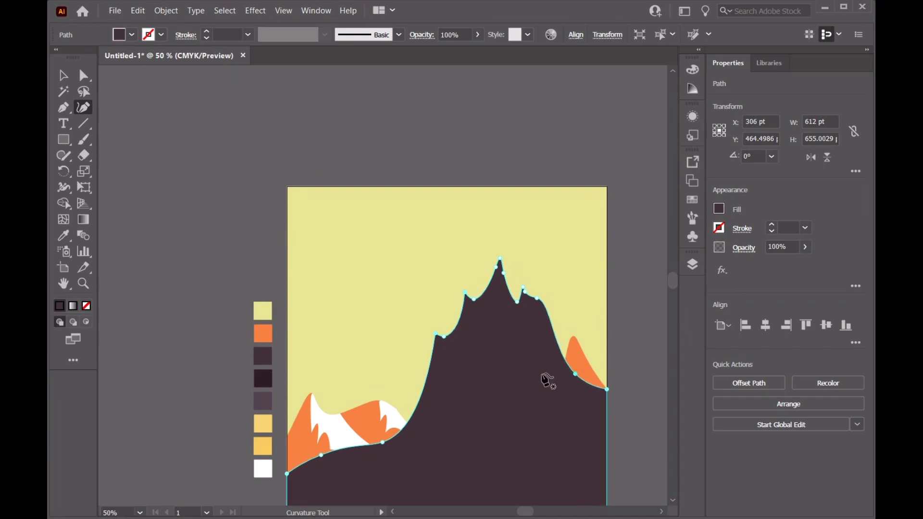
pyautogui.hotkey('ctrl', '-')
pyautogui.scroll(-2, 480, 394)
pyautogui.hotkey('ctrl', '+')
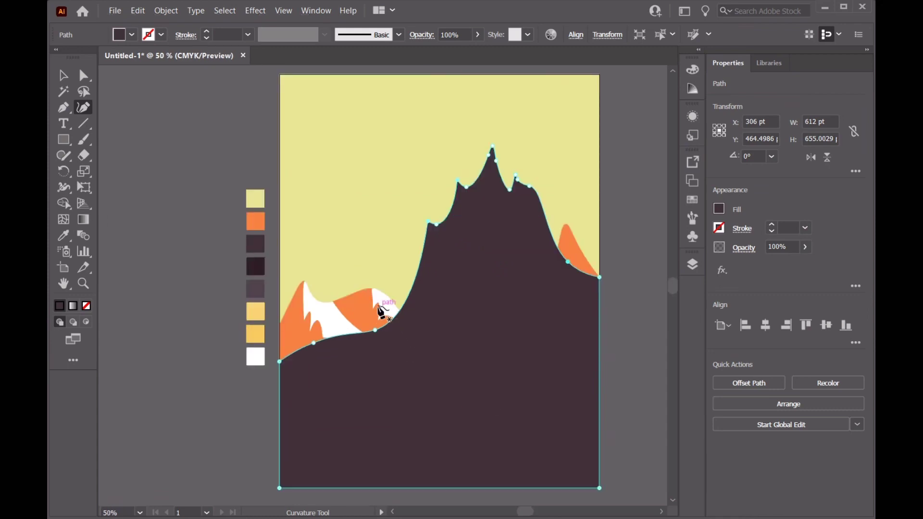
# Step: Deselect the finished plum mountain, check the Layers panel, and switch to the Pen tool
pyautogui.click(63, 75)
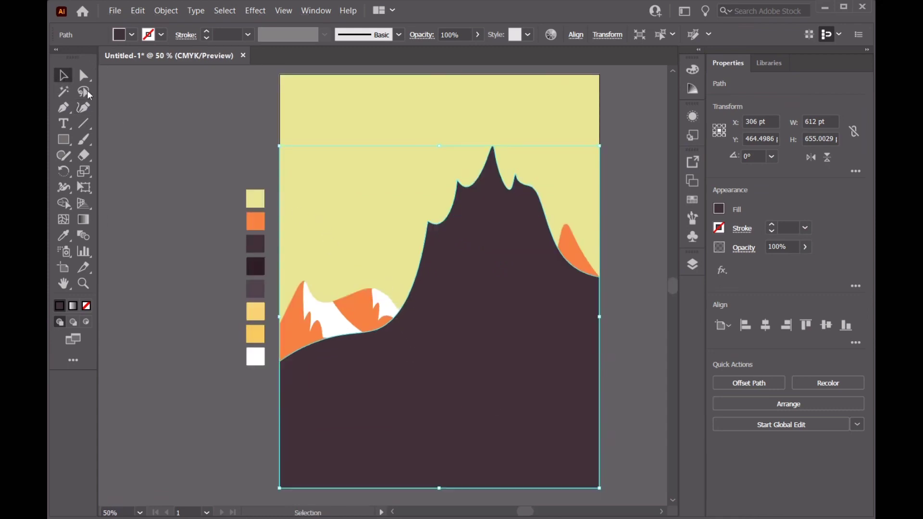
pyautogui.hotkey('ctrl', 'shift', 'a')
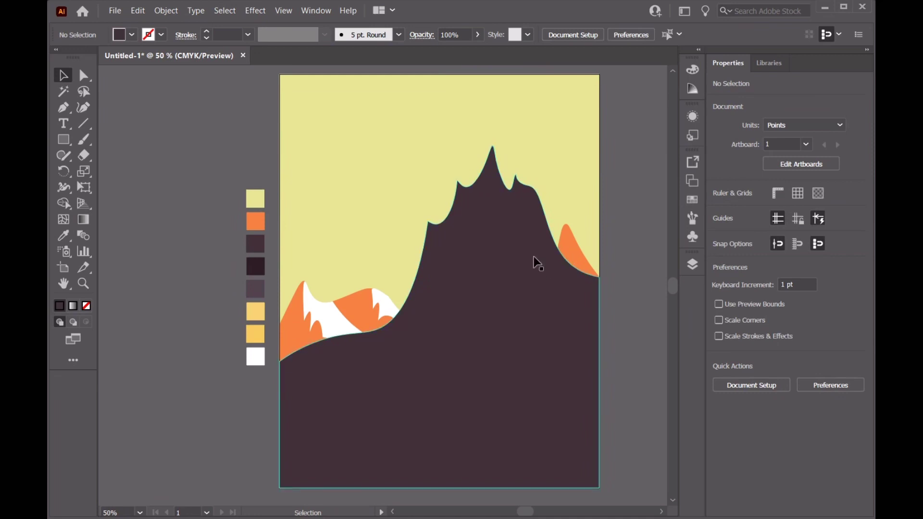
pyautogui.click(692, 264)
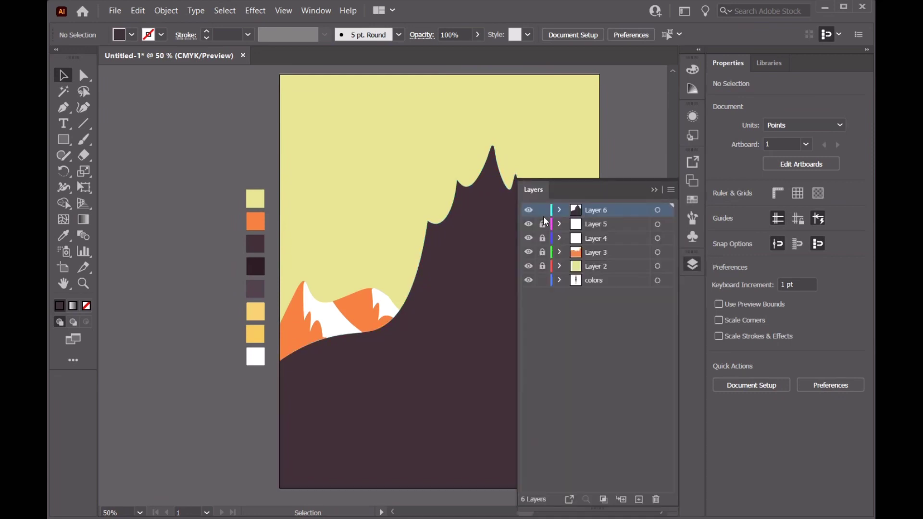
pyautogui.click(655, 190)
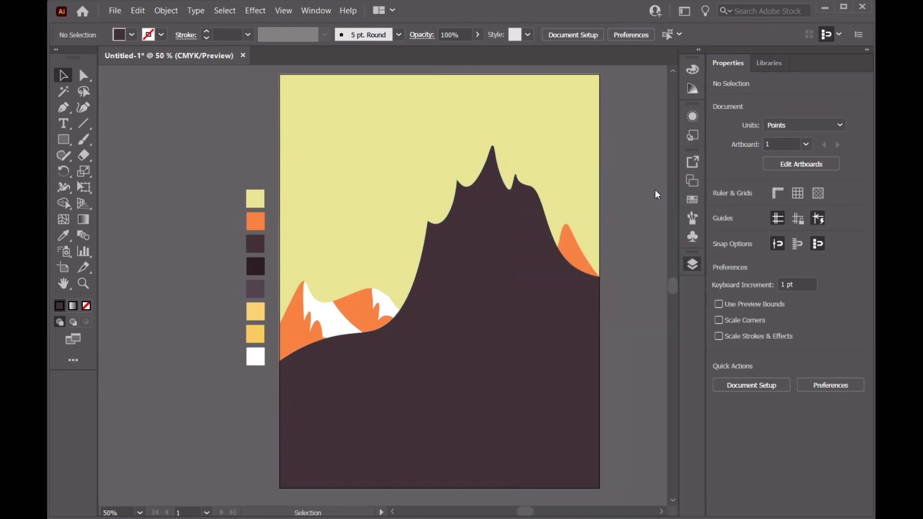
pyautogui.click(62, 111)
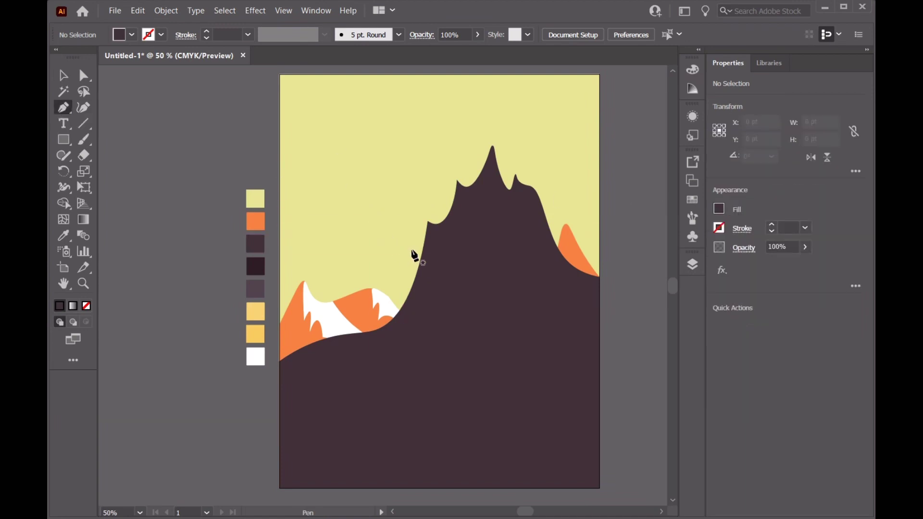
# Step: Start a zigzag path below the peak, out to the artboard's right edge and back into the mountain
pyautogui.click(434, 234)
pyautogui.moveTo(435, 234); pyautogui.dragTo(441, 231)
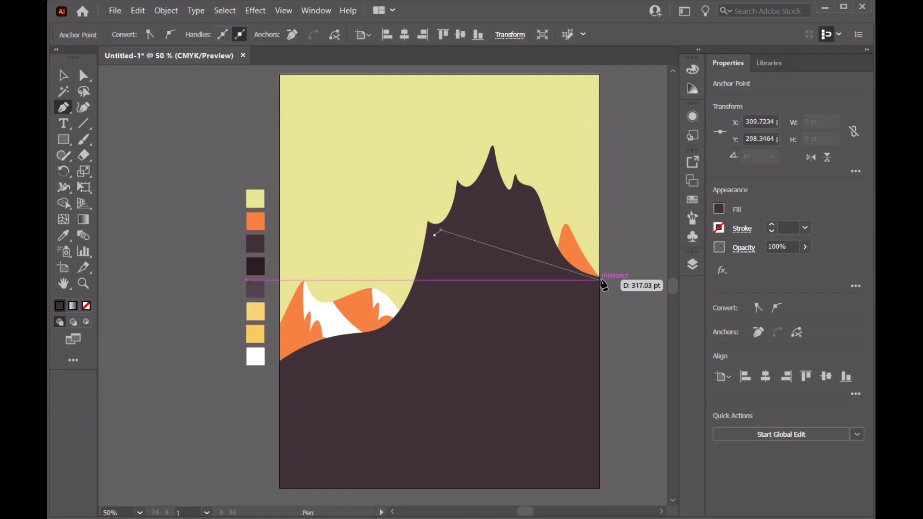
pyautogui.click(599, 277)
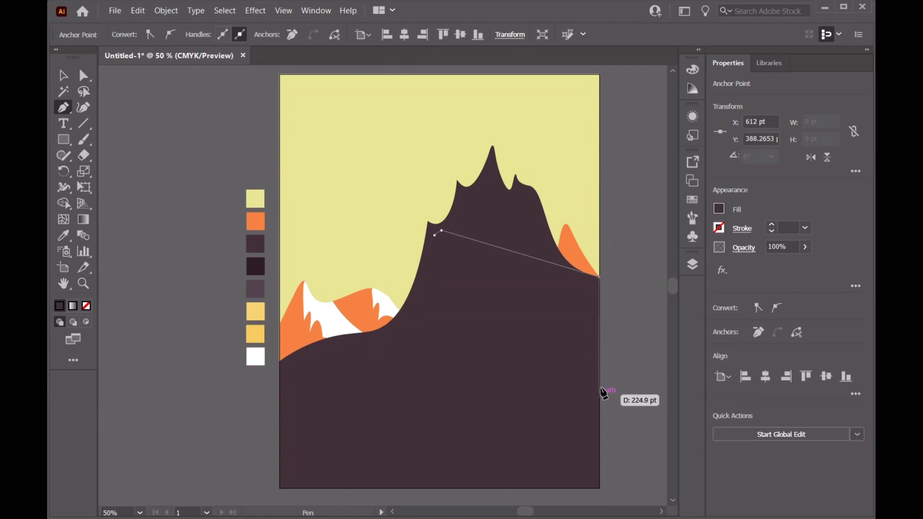
pyautogui.click(599, 392)
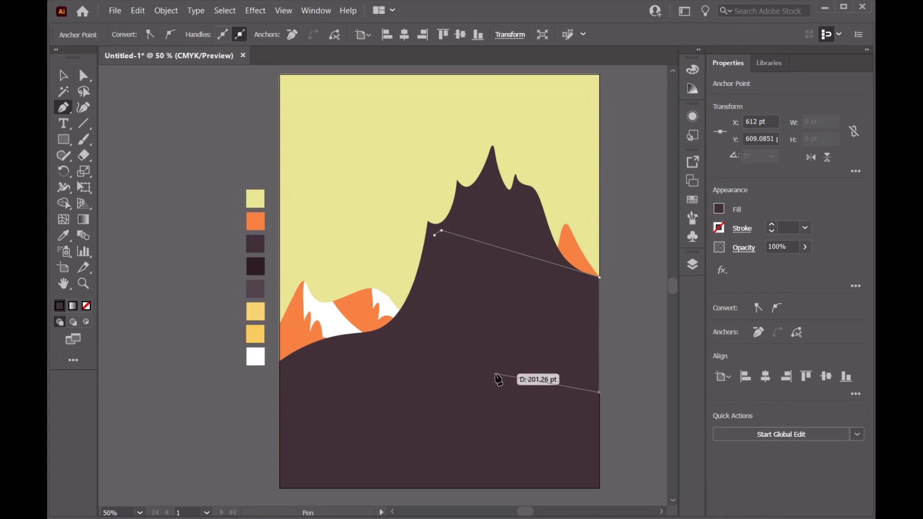
pyautogui.click(495, 371)
pyautogui.click(512, 356)
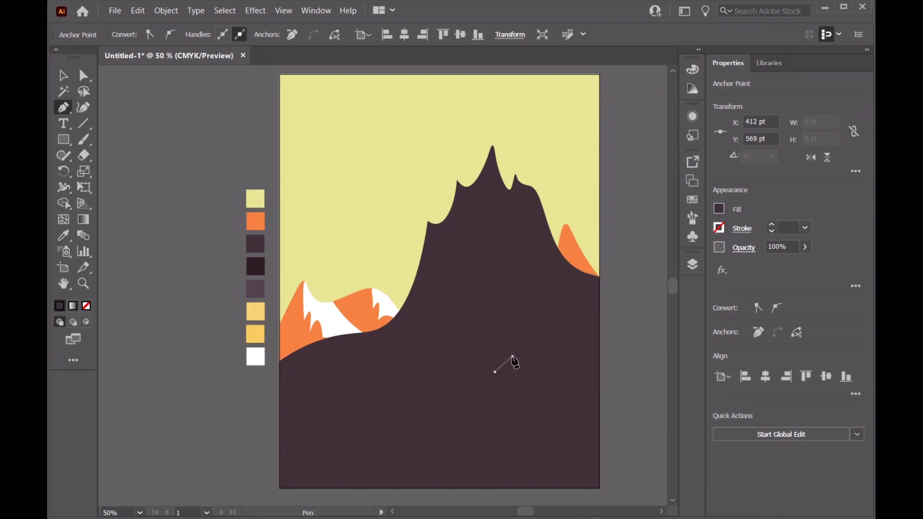
# Step: Zigzag the path back up the left side and close it at its starting point
pyautogui.click(403, 343)
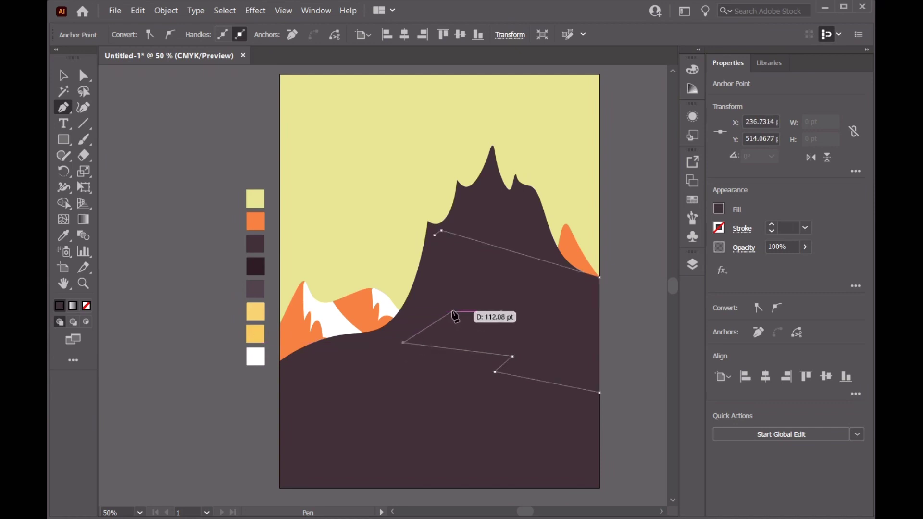
pyautogui.click(452, 312)
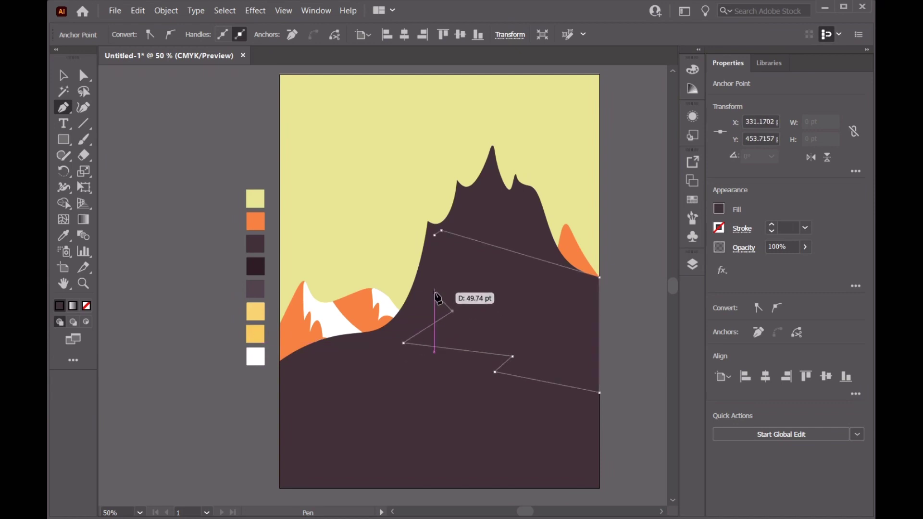
pyautogui.click(439, 295)
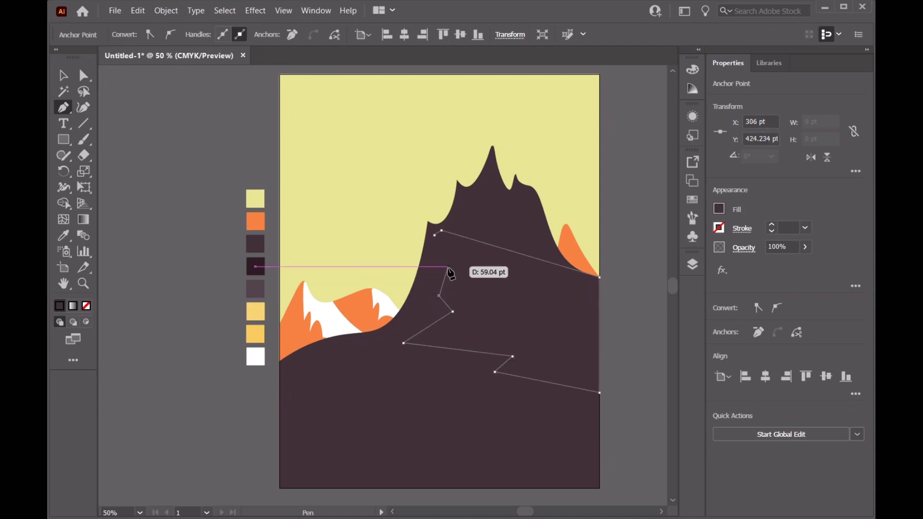
pyautogui.click(451, 266)
pyautogui.click(434, 234)
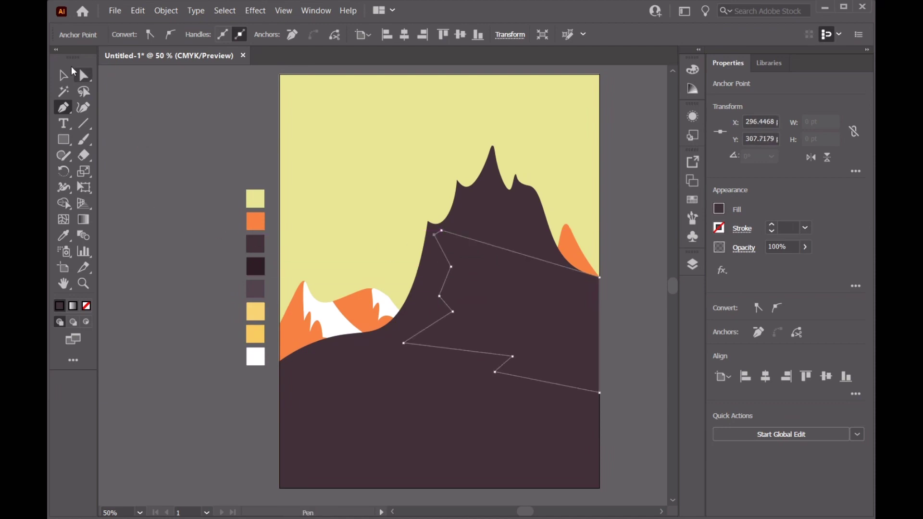
pyautogui.click(67, 75)
pyautogui.click(63, 235)
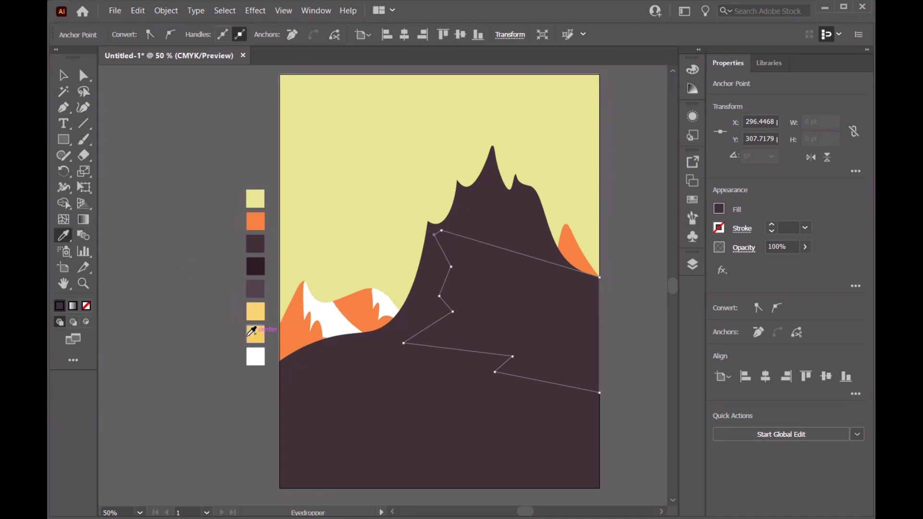
# Step: Fill the zigzag golden yellow and smooth its left-edge corners into curves, keeping the bottom notch sharp
pyautogui.click(264, 338)
pyautogui.click(63, 76)
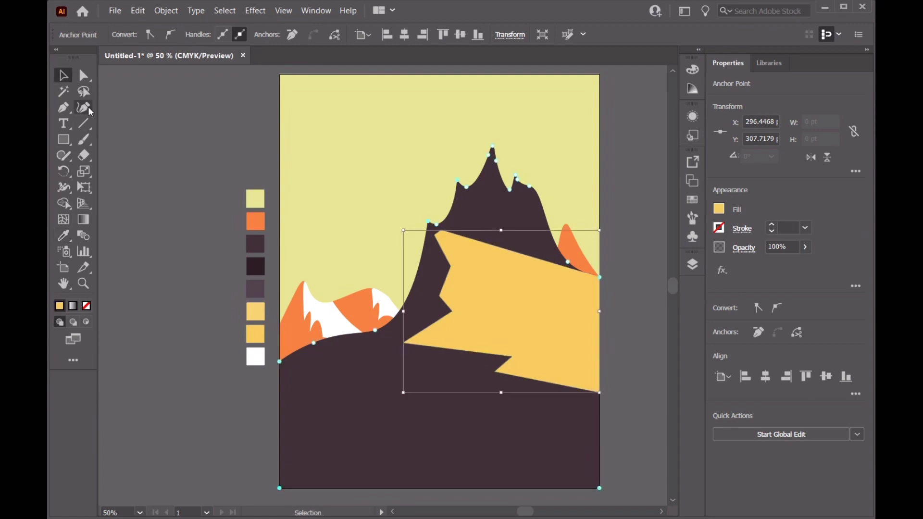
pyautogui.click(84, 108)
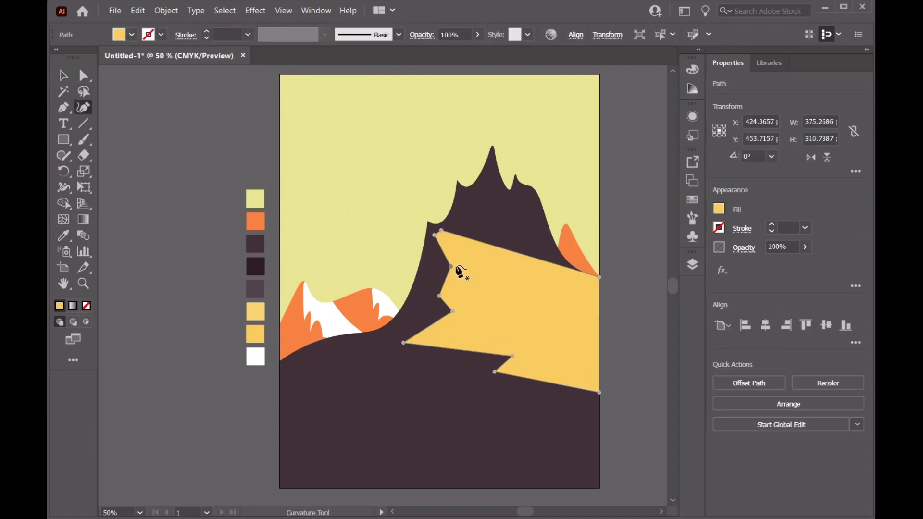
pyautogui.doubleClick(450, 266)
pyautogui.doubleClick(440, 295)
pyautogui.doubleClick(452, 311)
pyautogui.doubleClick(403, 344)
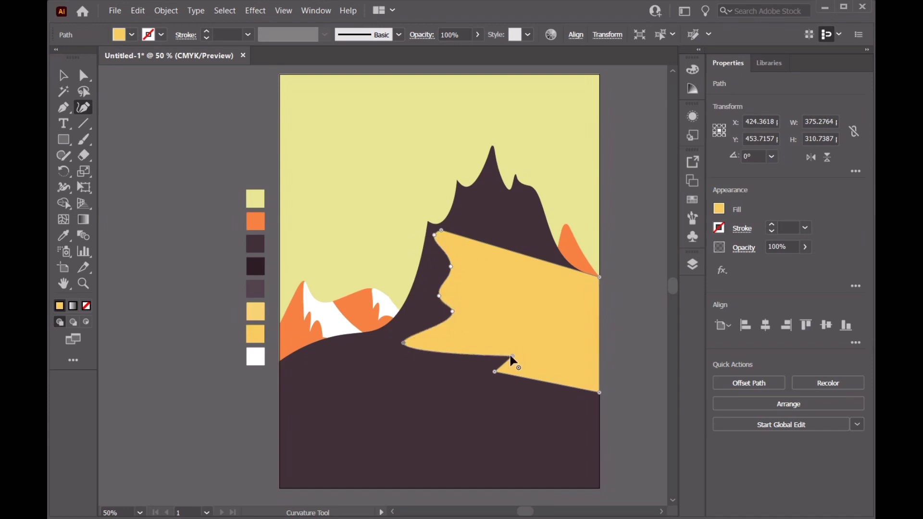
pyautogui.doubleClick(512, 356)
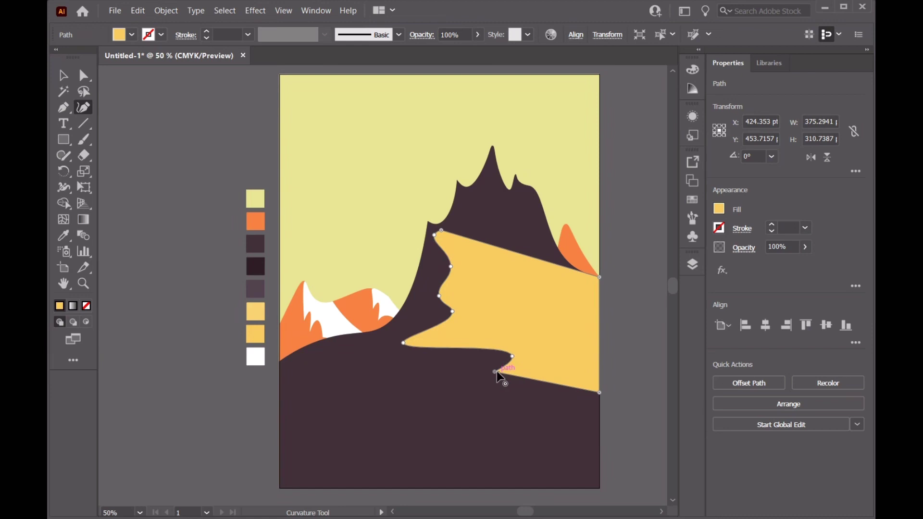
pyautogui.doubleClick(496, 372)
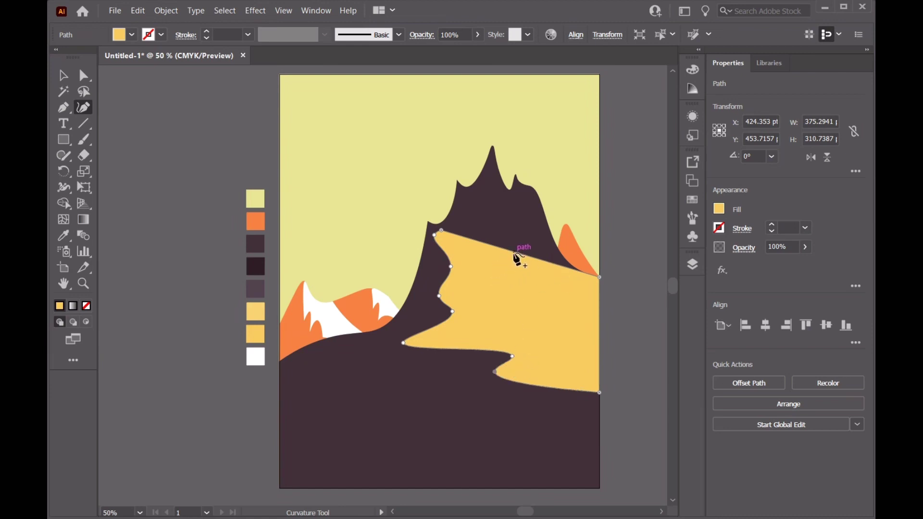
# Step: Reshape the yellow shape's top edge and top-left point near the peak, then deselect to preview
pyautogui.moveTo(441, 229); pyautogui.dragTo(445, 222)
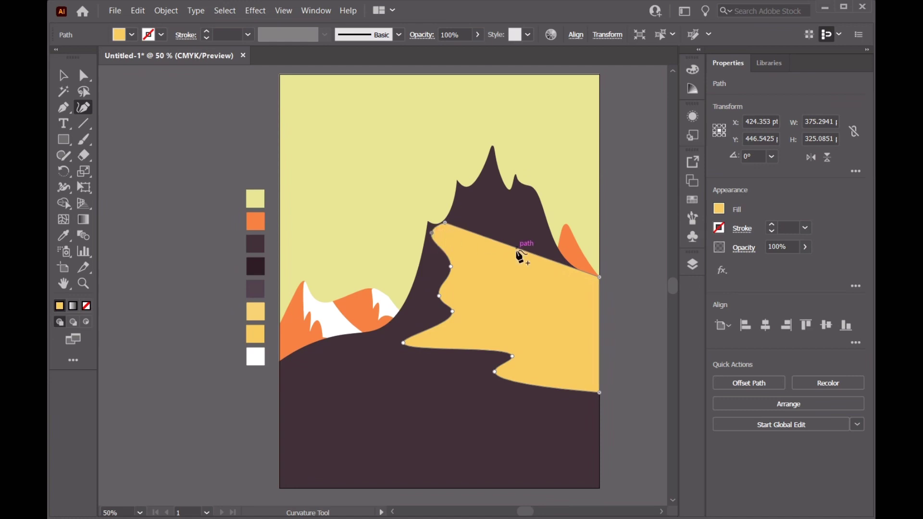
pyautogui.moveTo(518, 249); pyautogui.dragTo(519, 258)
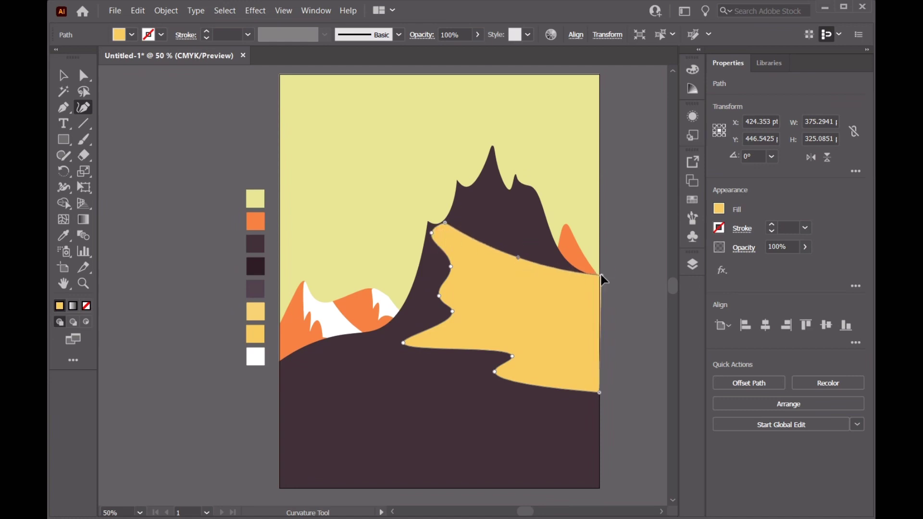
pyautogui.moveTo(600, 277); pyautogui.dragTo(601, 274)
pyautogui.moveTo(517, 258); pyautogui.dragTo(519, 253)
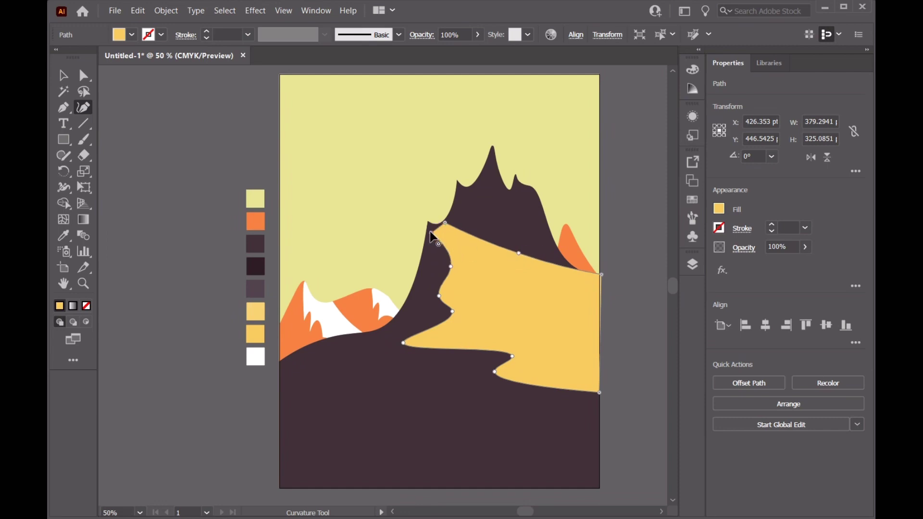
pyautogui.moveTo(430, 232); pyautogui.dragTo(429, 226)
pyautogui.moveTo(446, 223); pyautogui.dragTo(438, 226)
pyautogui.click(63, 75)
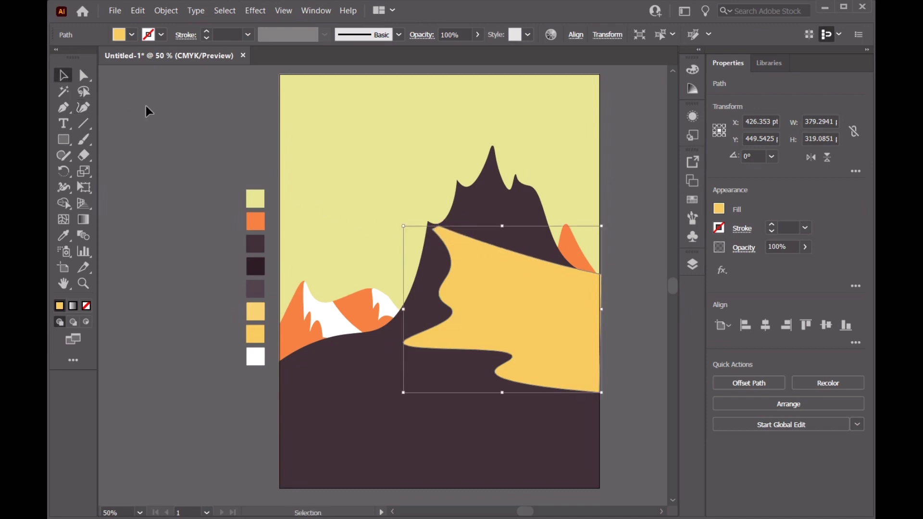
pyautogui.click(146, 109)
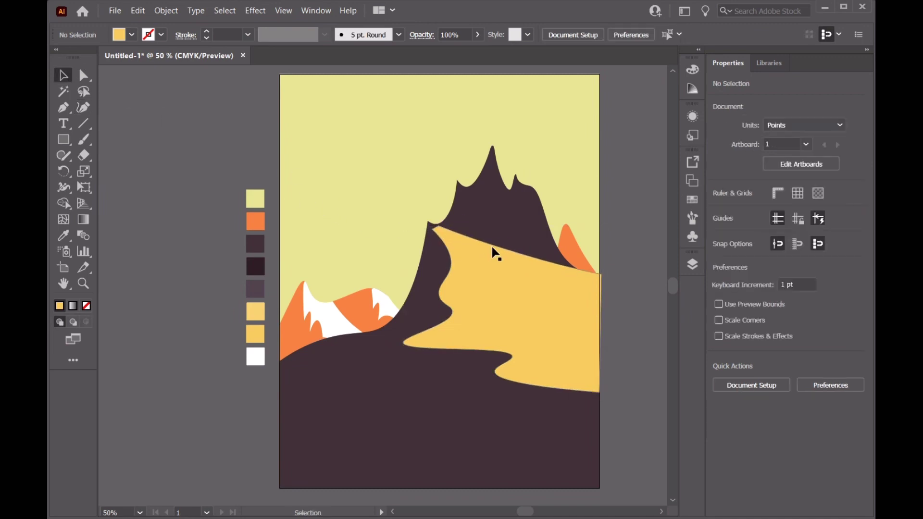
# Step: Bulge the upper left edge outward and shift the left and bottom notches, undoing one slip
pyautogui.click(444, 237)
pyautogui.click(86, 107)
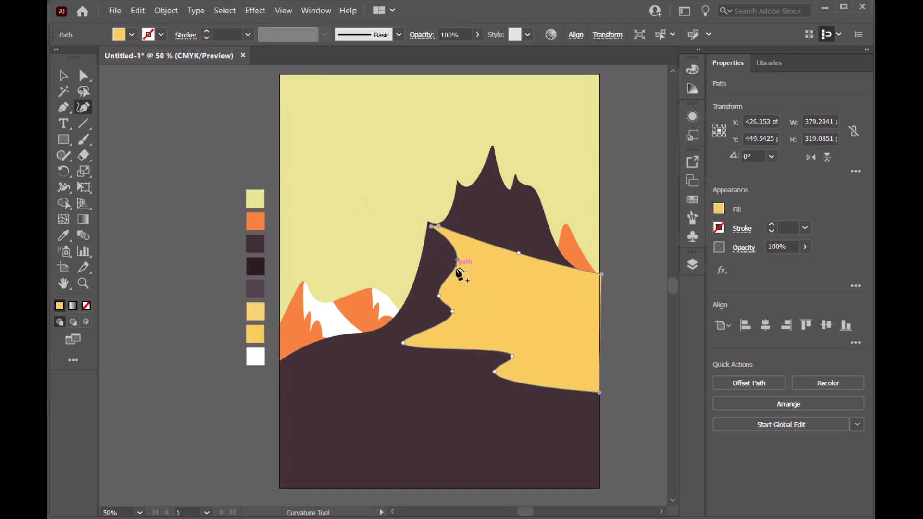
pyautogui.moveTo(456, 269)
pyautogui.mouseDown()
pyautogui.moveTo(441, 267)
pyautogui.moveTo(462, 291)
pyautogui.mouseUp()
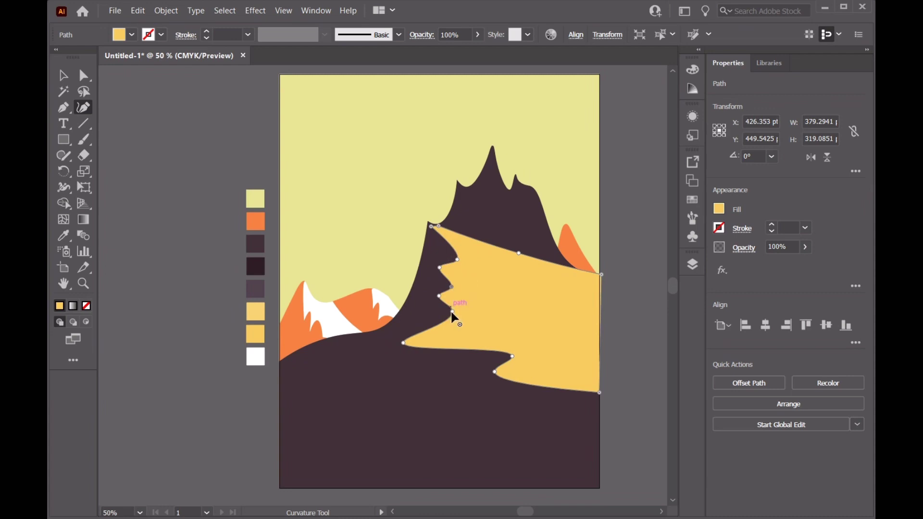
pyautogui.moveTo(452, 312); pyautogui.dragTo(440, 324)
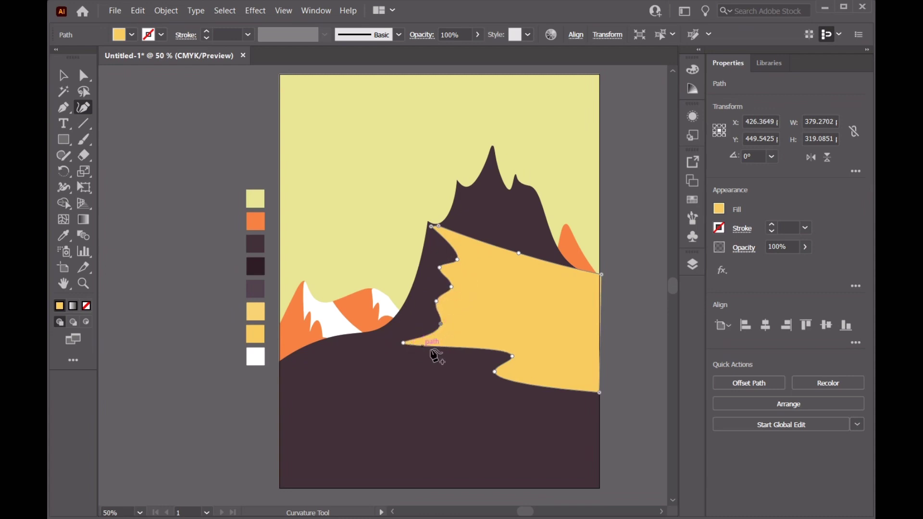
pyautogui.moveTo(494, 372)
pyautogui.mouseDown()
pyautogui.moveTo(481, 383)
pyautogui.moveTo(502, 357)
pyautogui.mouseUp()
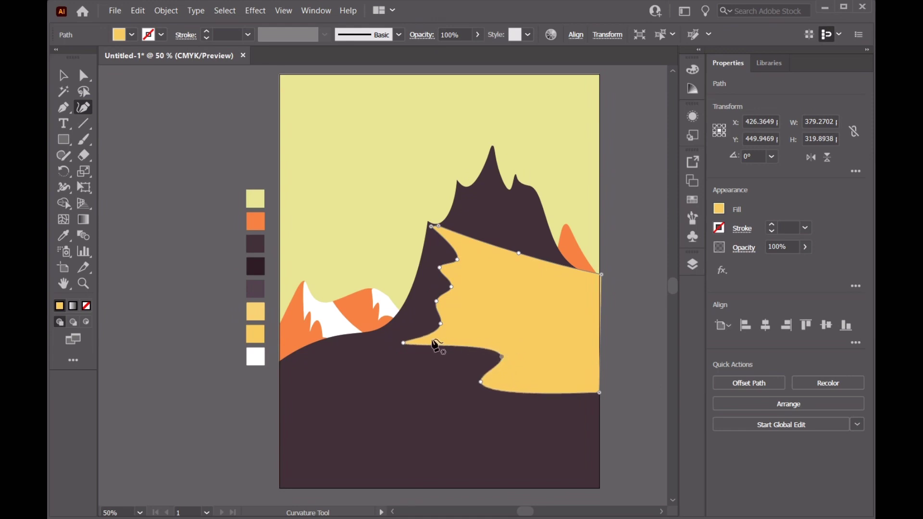
pyautogui.moveTo(409, 344); pyautogui.dragTo(416, 337)
pyautogui.hotkey('ctrl', 'z')
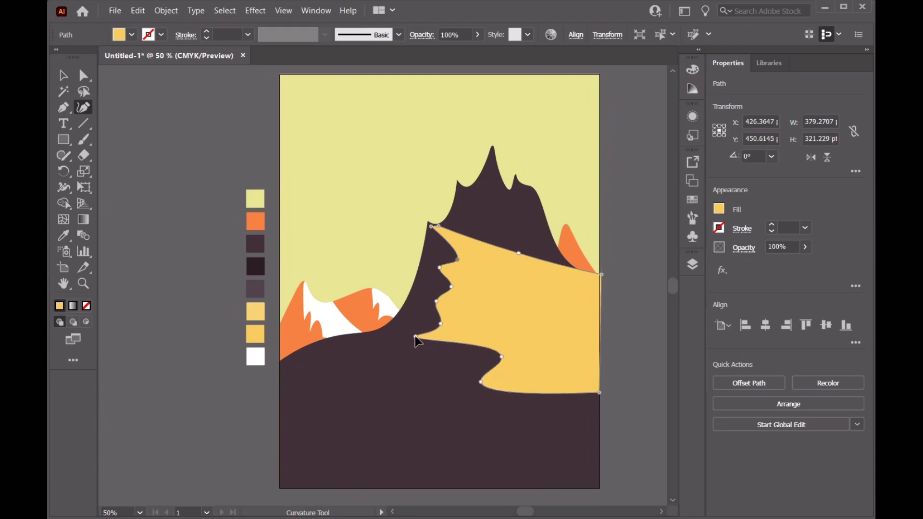
# Step: Lower the bottom-right point, curve the lower edge across the mountain, and deselect
pyautogui.moveTo(501, 357); pyautogui.dragTo(496, 366)
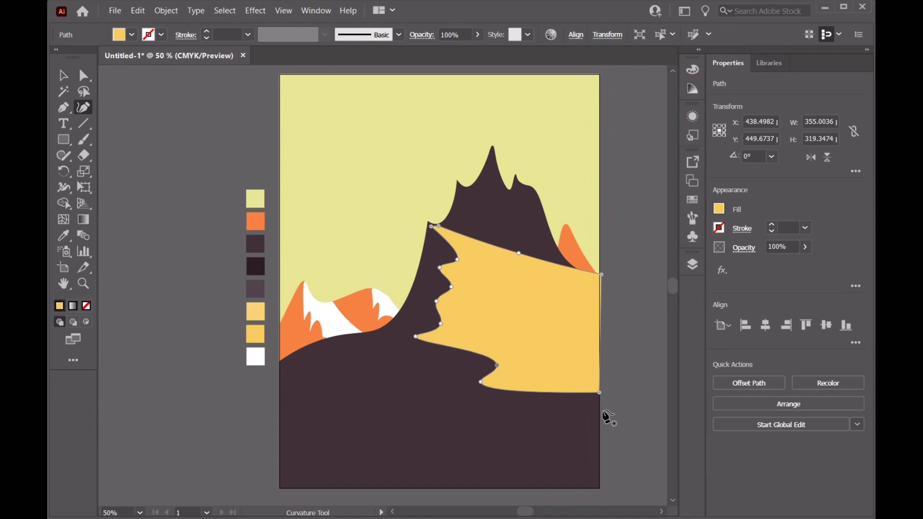
pyautogui.moveTo(599, 393); pyautogui.dragTo(599, 415)
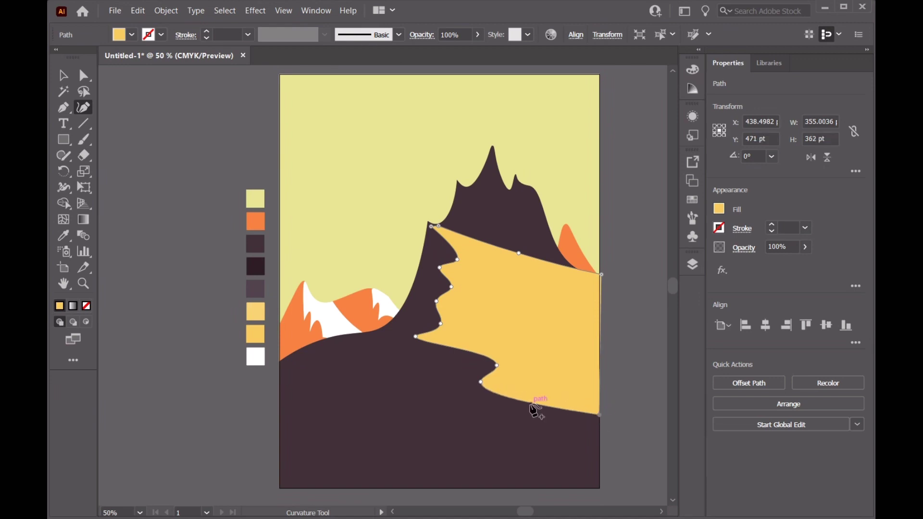
pyautogui.moveTo(541, 404); pyautogui.dragTo(557, 398)
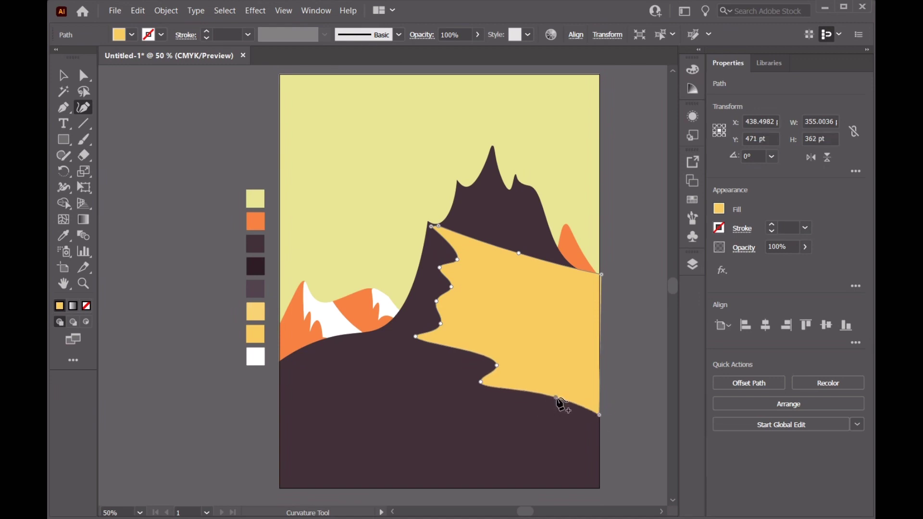
pyautogui.click(64, 76)
pyautogui.click(210, 179)
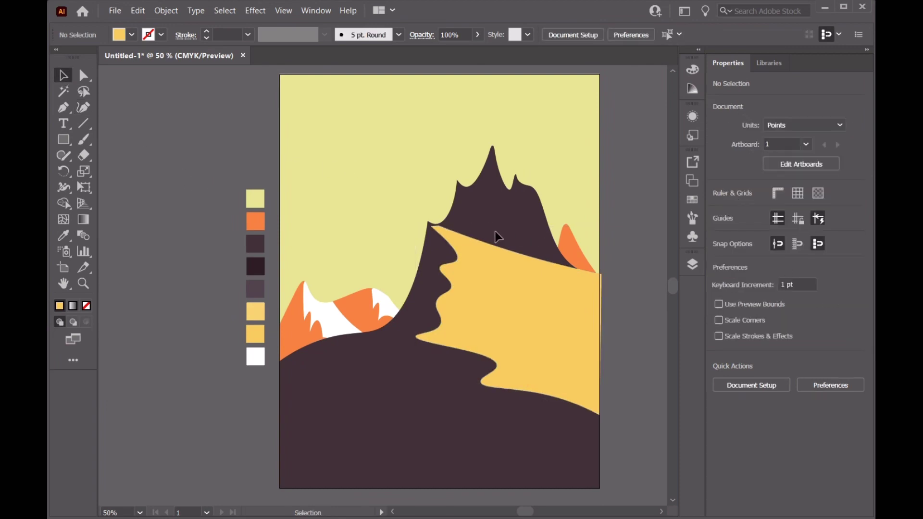
# Step: Create Layer 8 and start tracing a new shape down the yellow shape's winding left edge
pyautogui.click(693, 264)
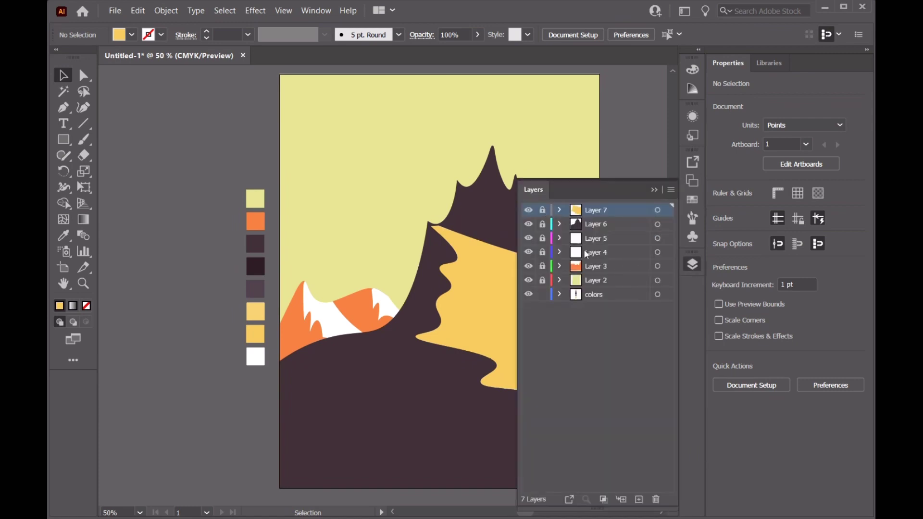
pyautogui.click(639, 500)
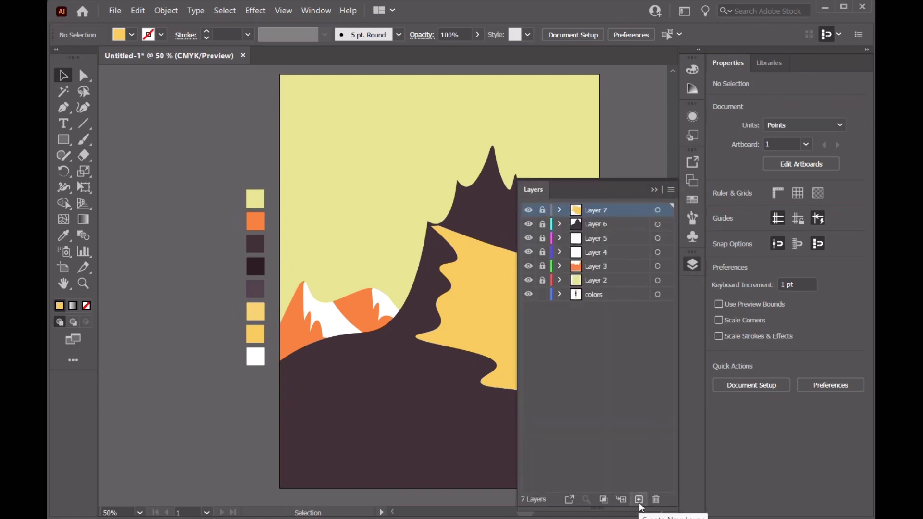
pyautogui.click(654, 190)
pyautogui.click(63, 107)
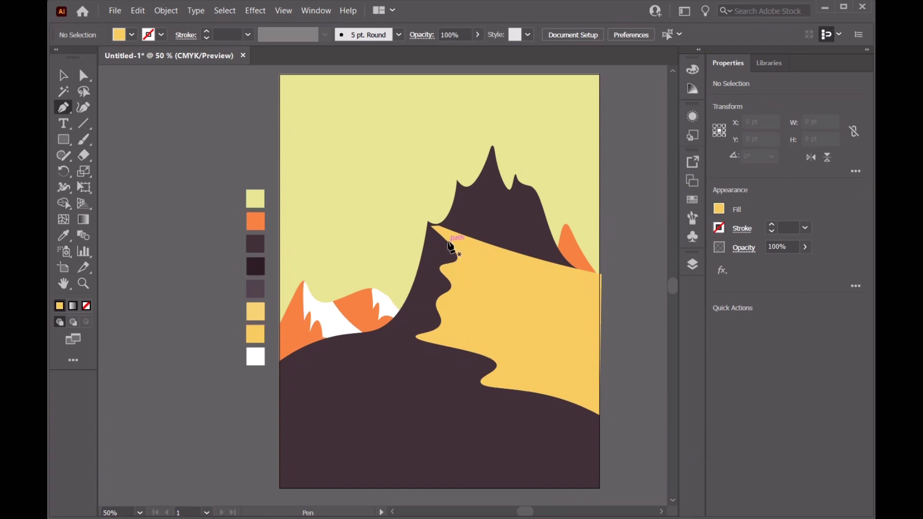
pyautogui.moveTo(450, 244)
pyautogui.mouseDown()
pyautogui.moveTo(452, 266)
pyautogui.moveTo(434, 262)
pyautogui.mouseUp()
pyautogui.click(431, 270)
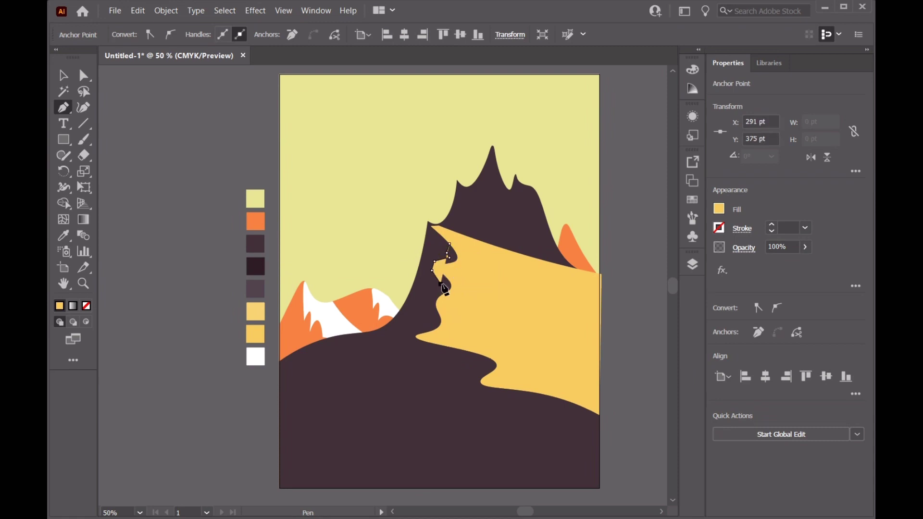
pyautogui.click(441, 284)
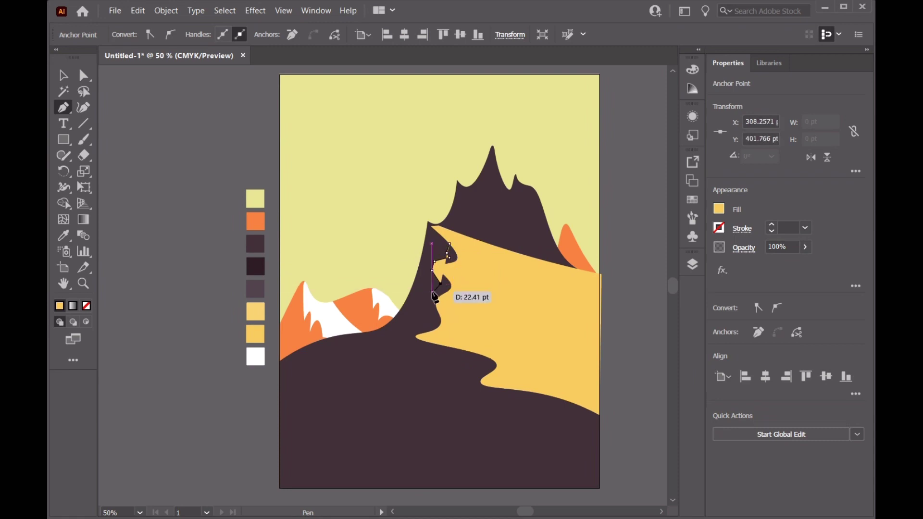
pyautogui.click(434, 320)
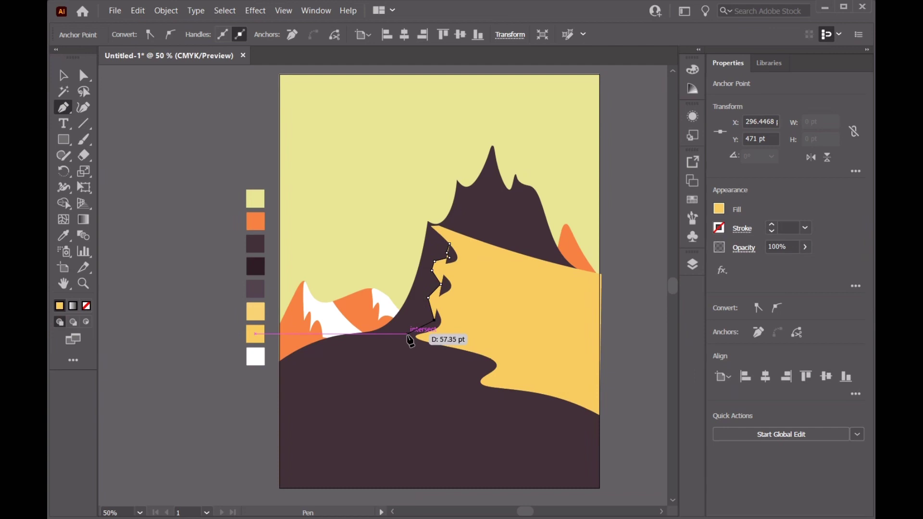
# Step: Trace around the lower notch to the artboard's right edge and close the shape at its start
pyautogui.click(402, 336)
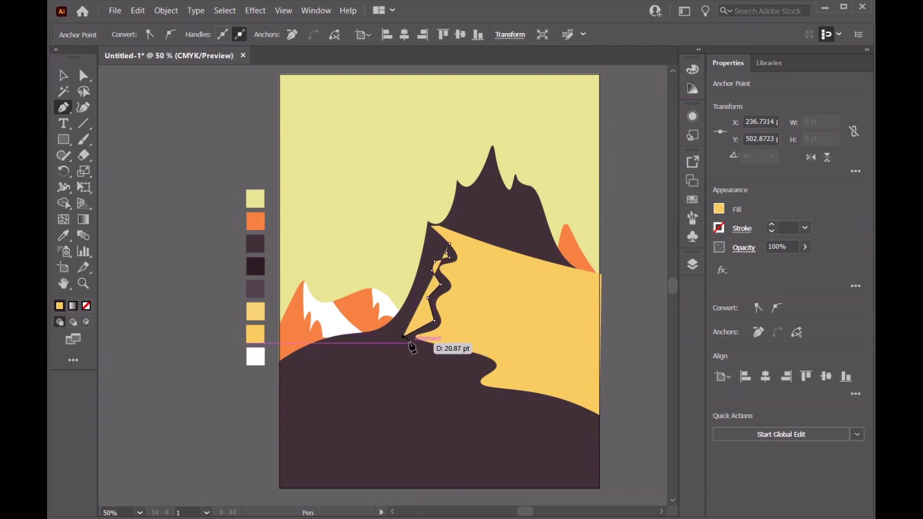
pyautogui.click(409, 342)
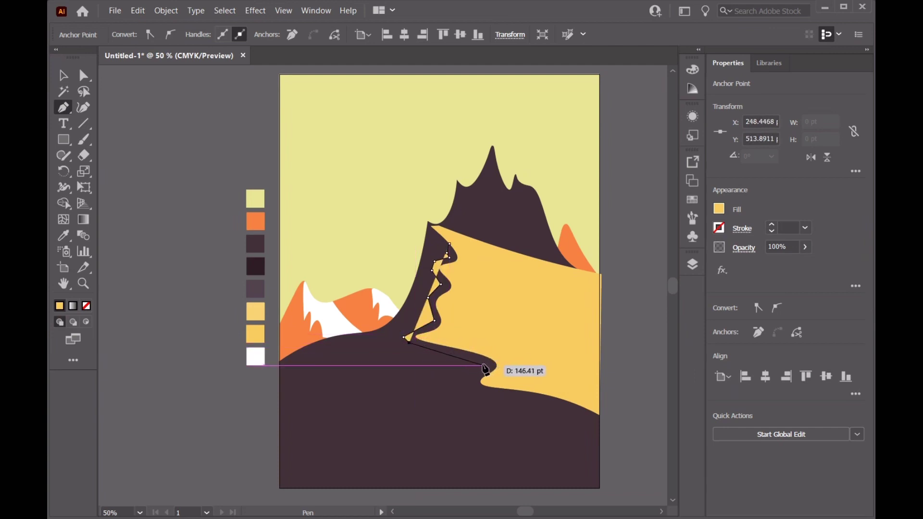
pyautogui.moveTo(487, 366); pyautogui.dragTo(473, 387)
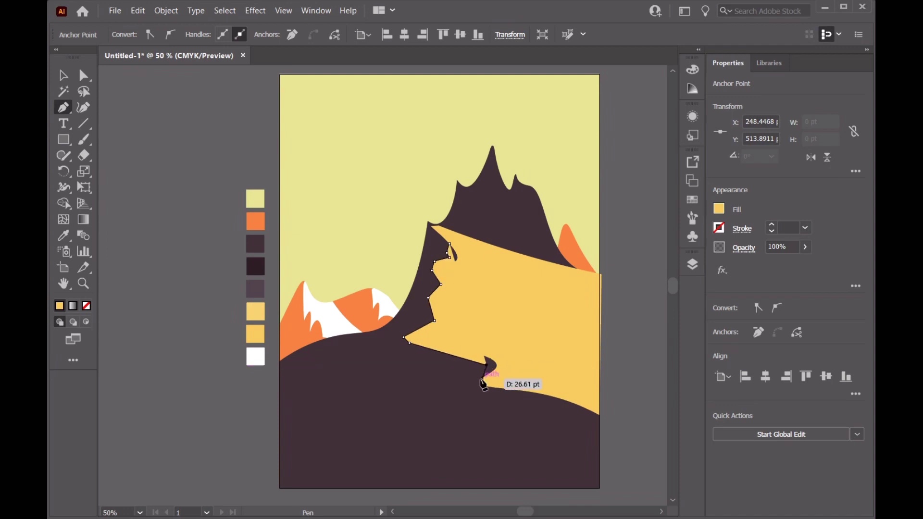
pyautogui.click(471, 381)
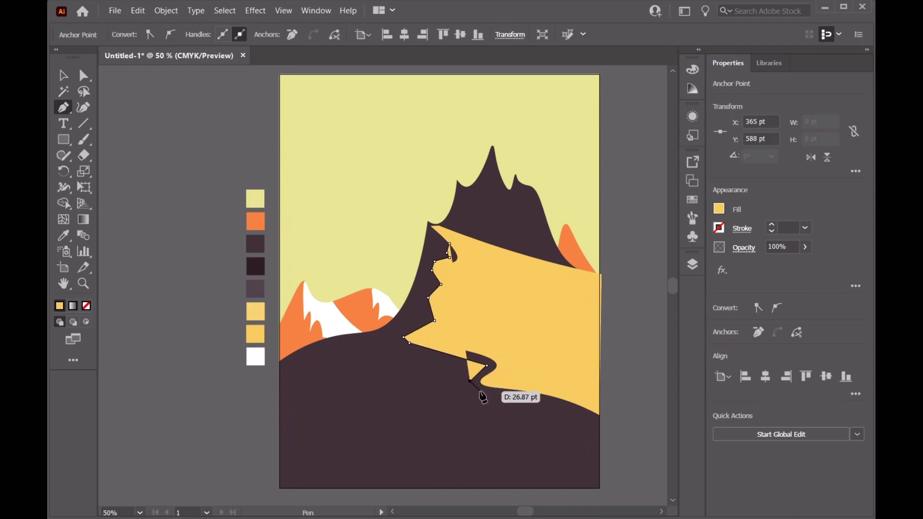
pyautogui.click(552, 401)
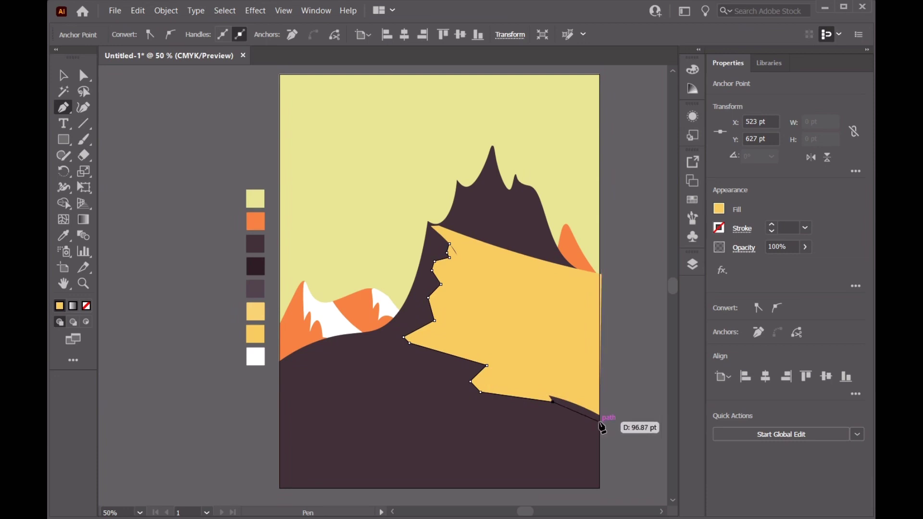
pyautogui.click(600, 422)
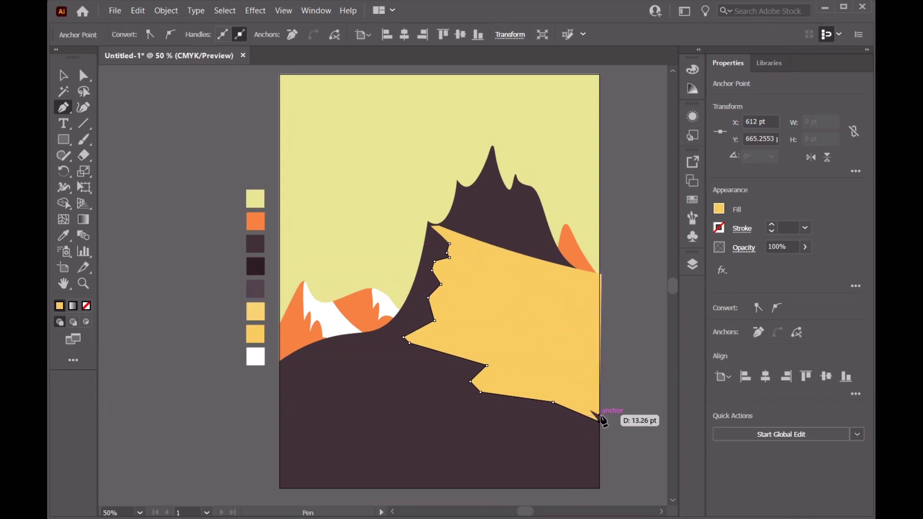
pyautogui.click(599, 414)
pyautogui.click(450, 244)
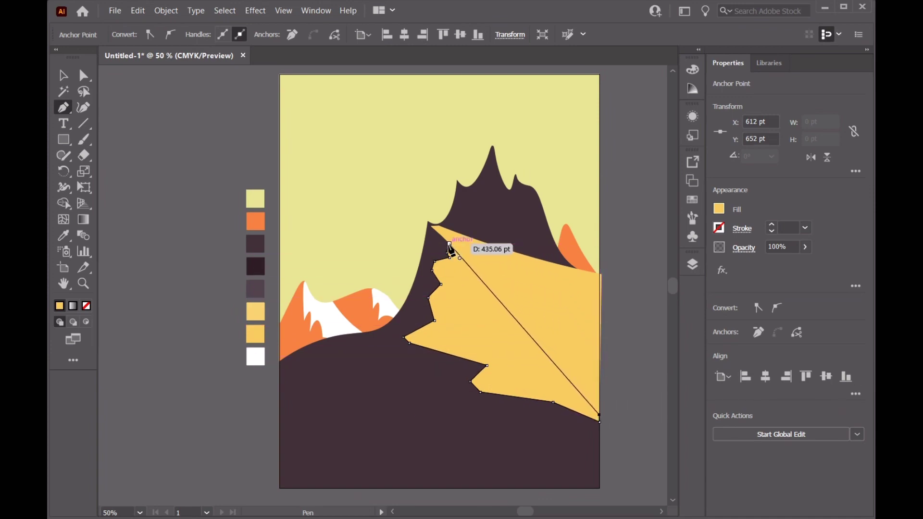
# Step: Fill the new path with the lighter plum swatch and move Layer 8 below Layer 7
pyautogui.press('i')
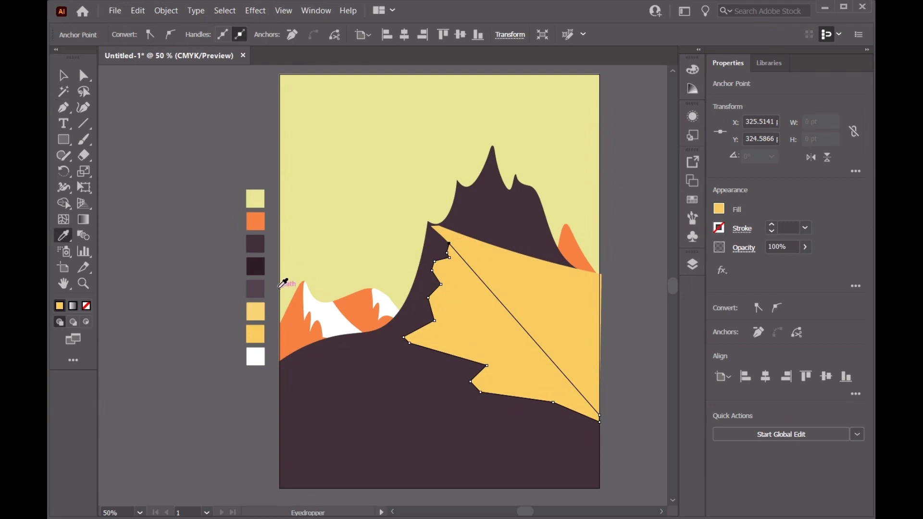
pyautogui.click(255, 289)
pyautogui.click(63, 75)
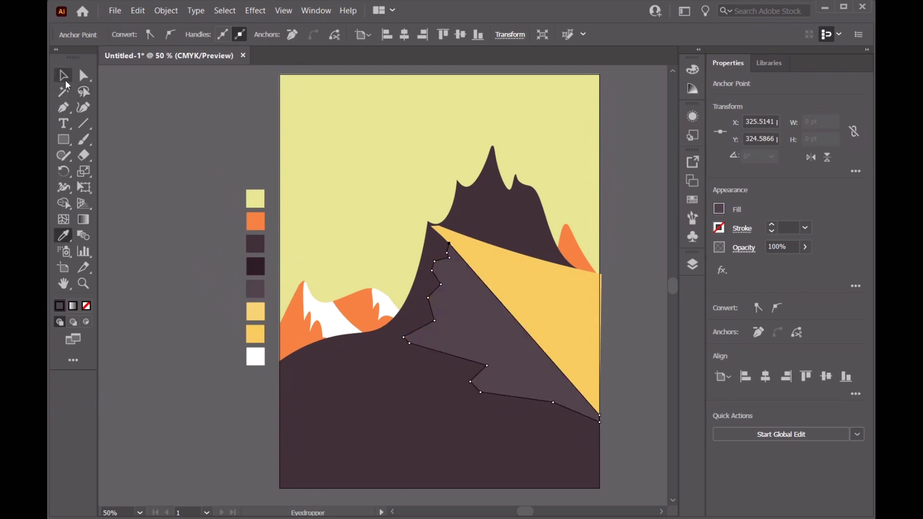
pyautogui.click(692, 264)
pyautogui.moveTo(611, 212); pyautogui.dragTo(618, 235)
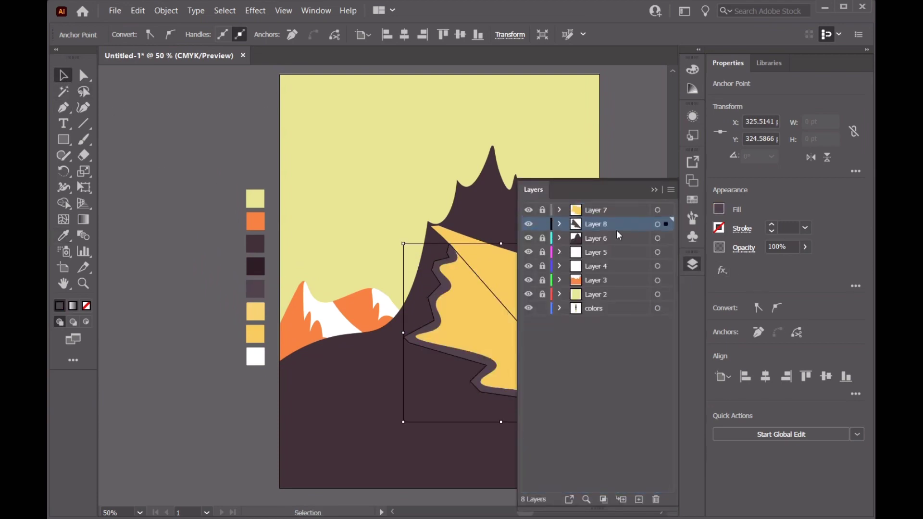
# Step: Smooth the winding path's upper and lower corner points into curves with the Curvature tool
pyautogui.click(83, 107)
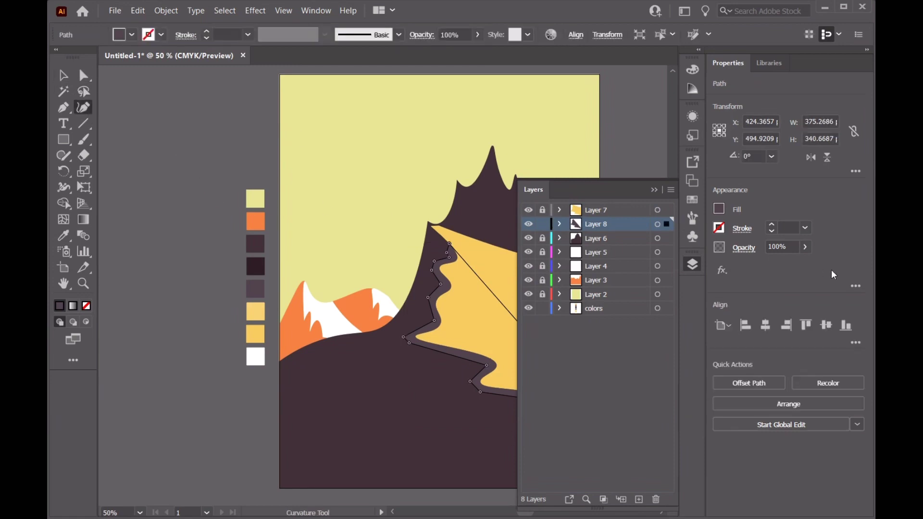
pyautogui.click(654, 191)
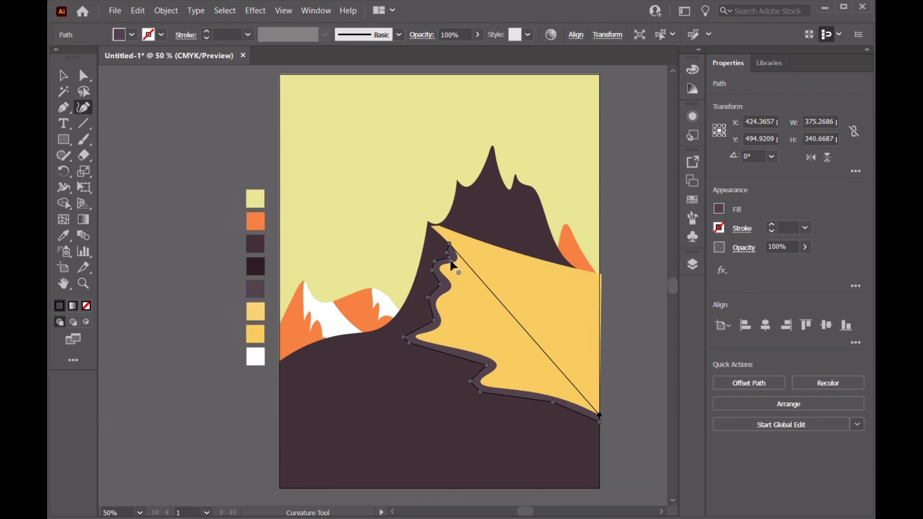
pyautogui.scroll(3, 454, 257)
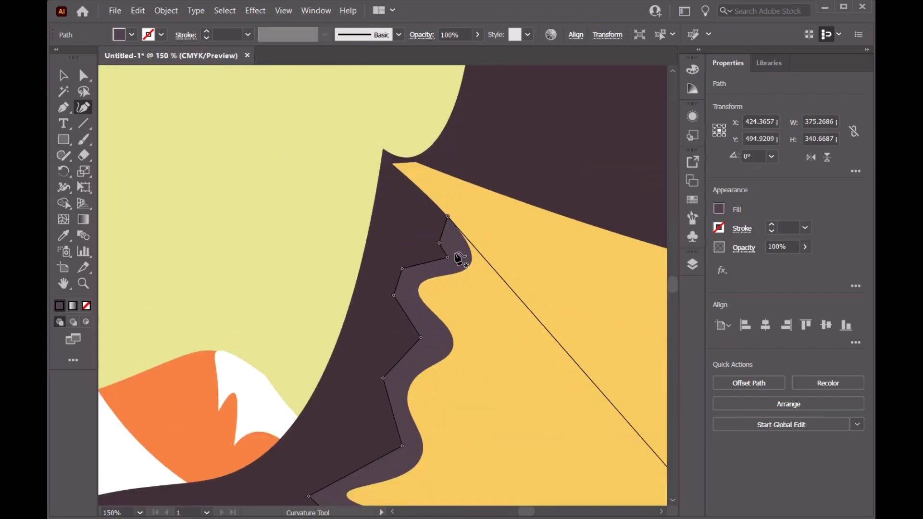
pyautogui.click(443, 230)
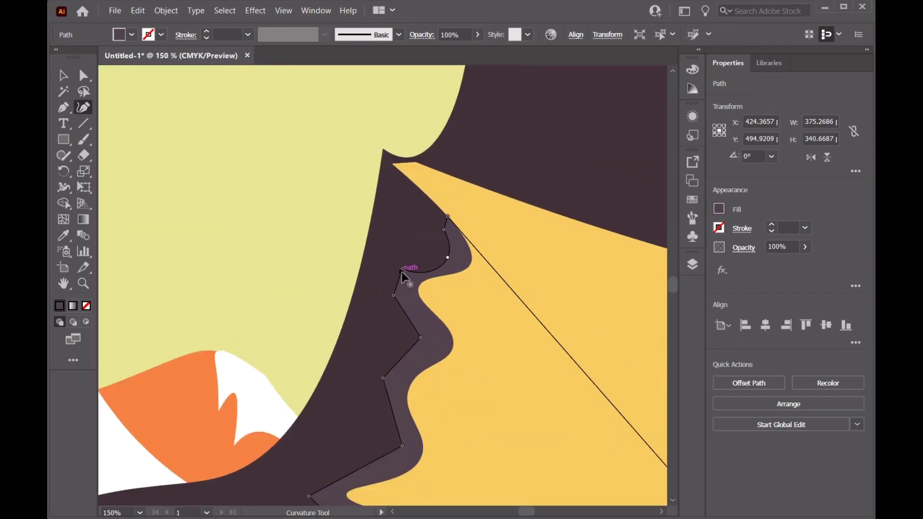
pyautogui.press('ctrl')
pyautogui.doubleClick(401, 268)
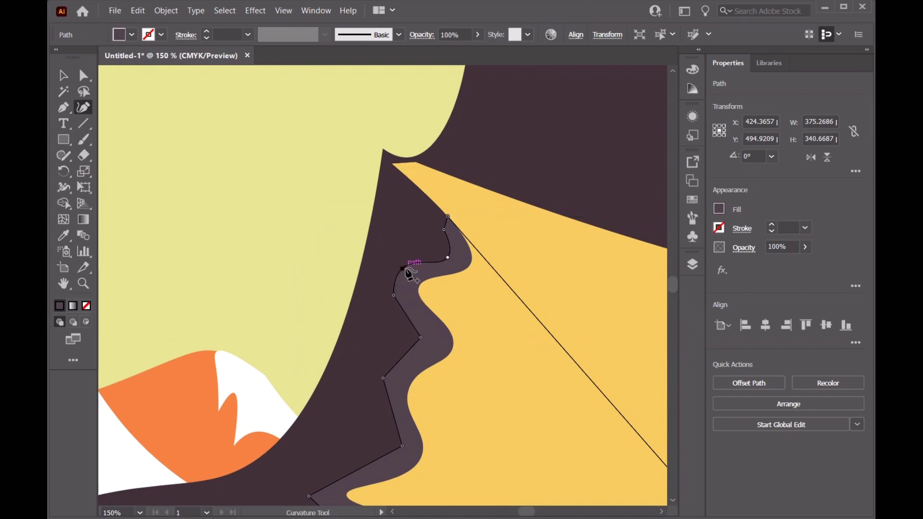
pyautogui.doubleClick(421, 338)
pyautogui.click(394, 295)
pyautogui.press('ctrl')
pyautogui.doubleClick(383, 378)
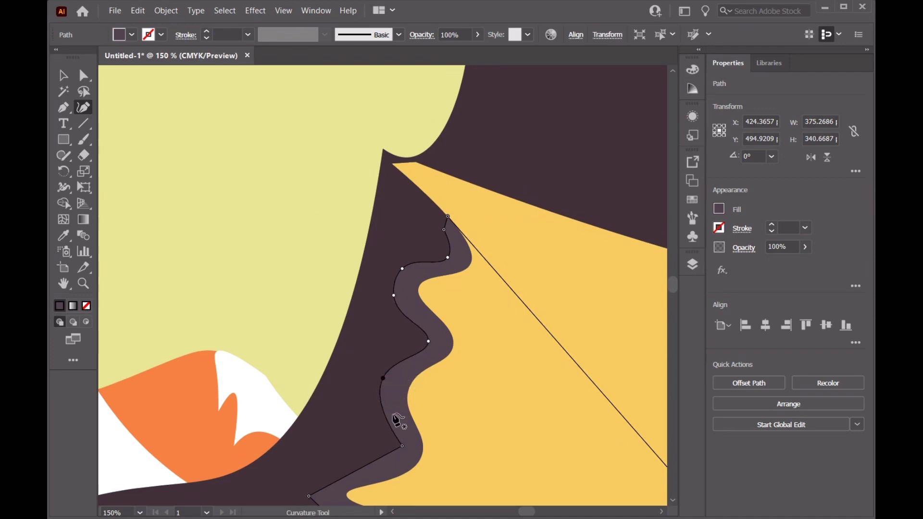
pyautogui.doubleClick(402, 446)
# Step: Add and adjust points along the path's lower section to form its bottom hook
pyautogui.scroll(-1, 403, 445)
pyautogui.scroll(-3, 408, 466)
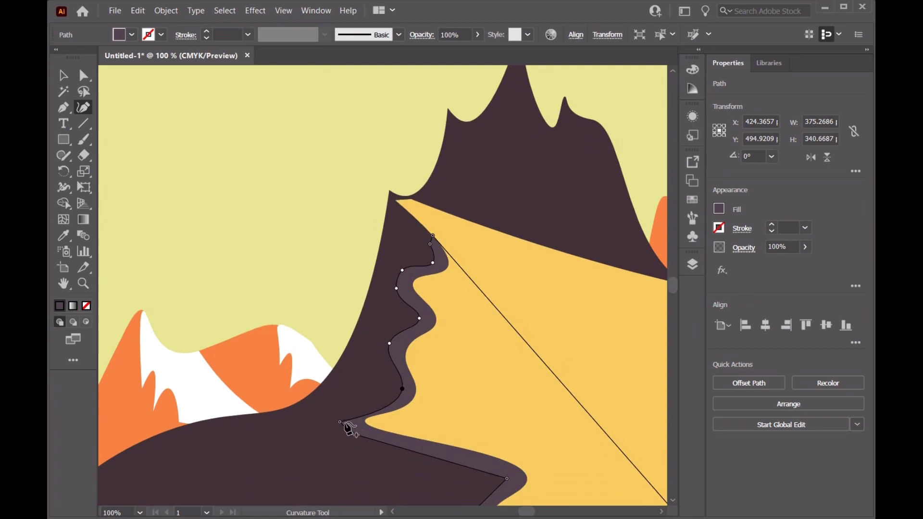
pyautogui.click(340, 422)
pyautogui.click(353, 434)
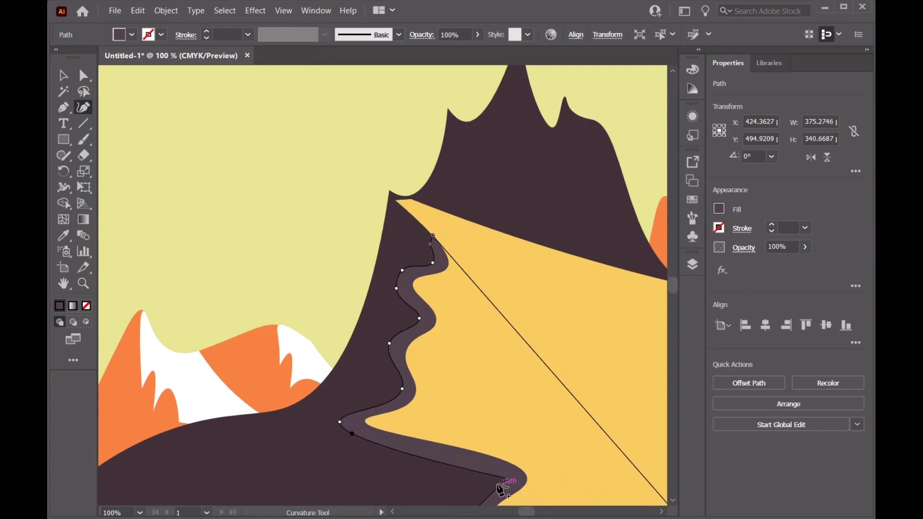
pyautogui.scroll(-3, 506, 478)
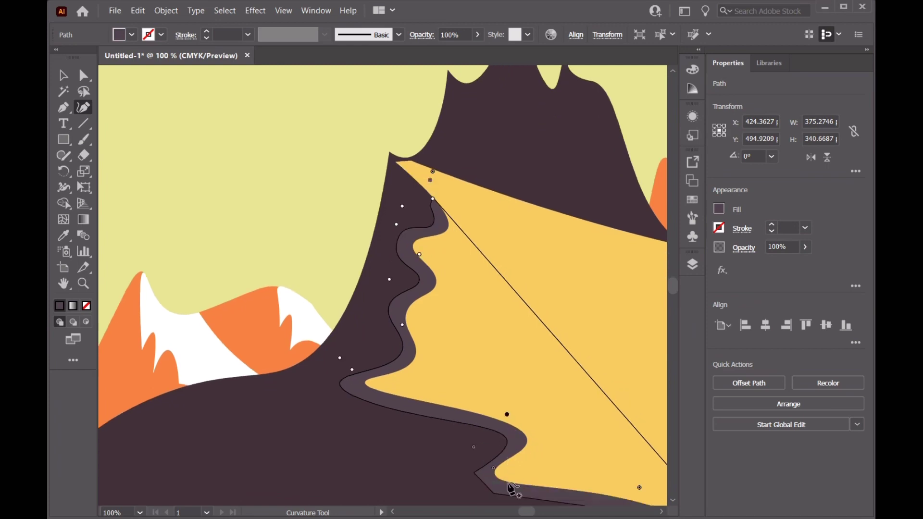
pyautogui.click(475, 422)
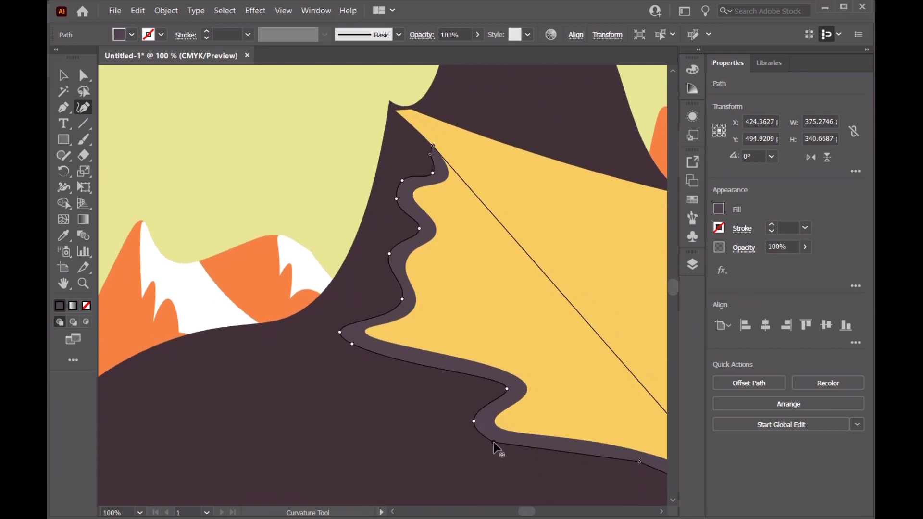
pyautogui.moveTo(494, 442); pyautogui.dragTo(498, 437)
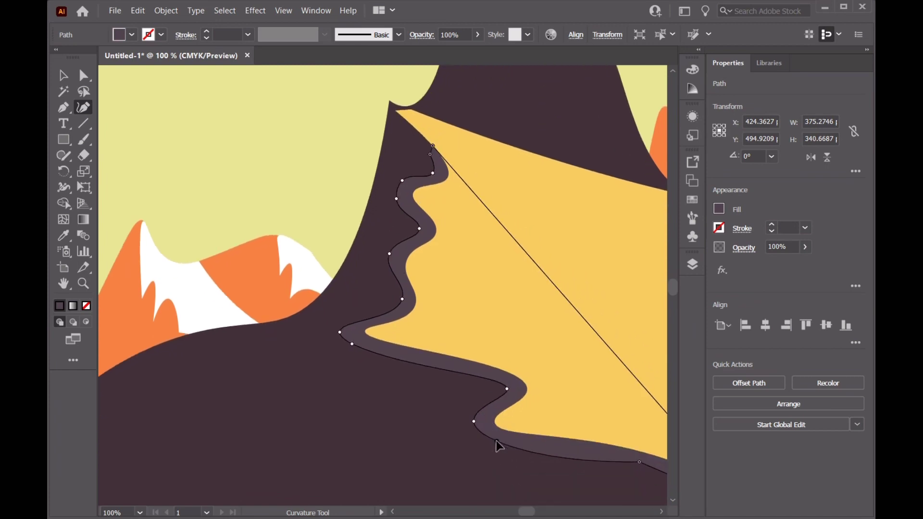
pyautogui.click(639, 462)
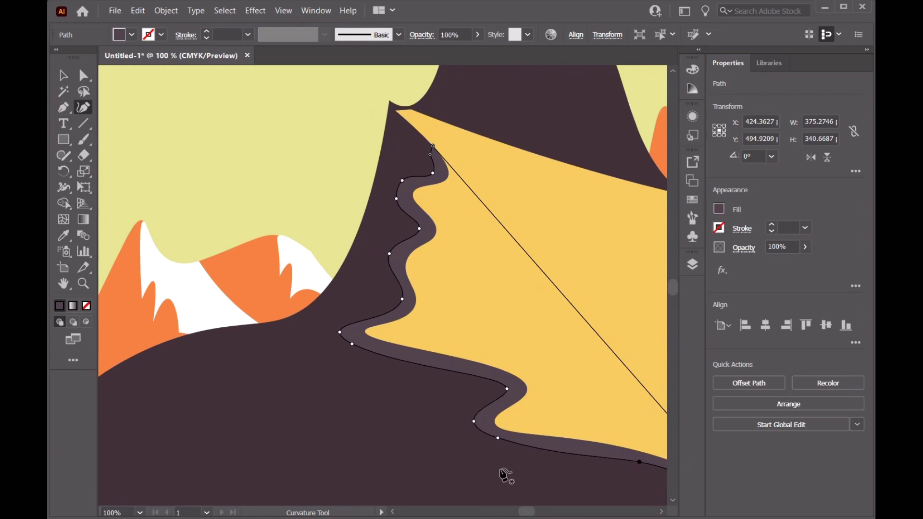
pyautogui.click(592, 452)
# Step: Drag the path's upper and lower curves to refine its winding shape
pyautogui.scroll(-2, 594, 447)
pyautogui.scroll(-4, 625, 443)
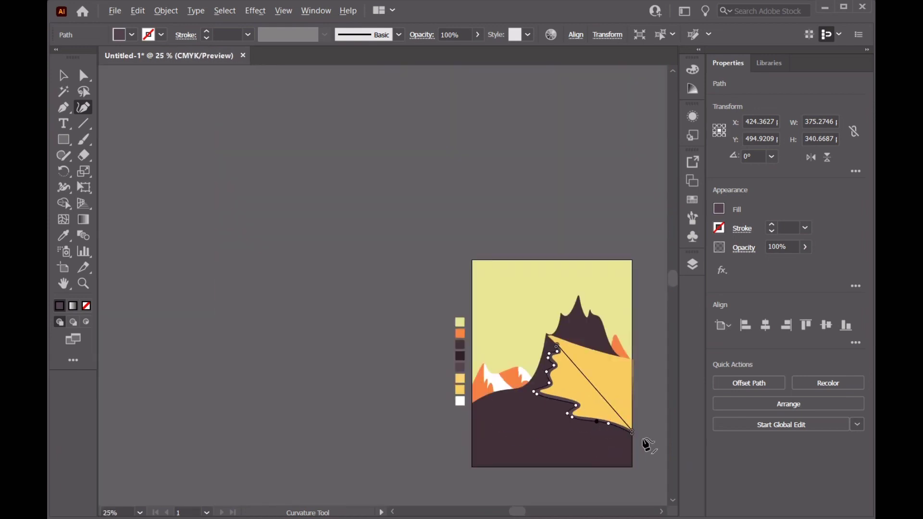
pyautogui.scroll(3, 641, 445)
pyautogui.scroll(3, 625, 432)
pyautogui.scroll(3, 608, 428)
pyautogui.scroll(-9, 601, 427)
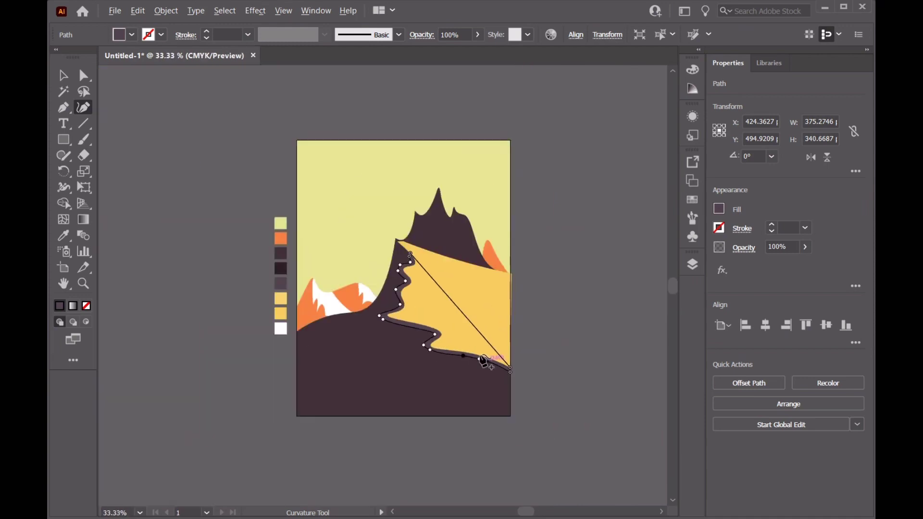
pyautogui.scroll(4, 396, 253)
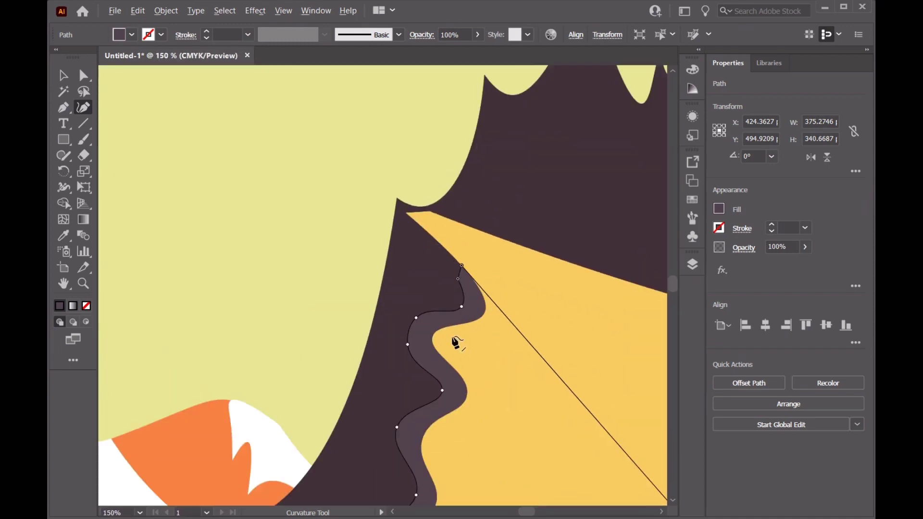
pyautogui.moveTo(417, 319)
pyautogui.mouseDown()
pyautogui.moveTo(426, 320)
pyautogui.moveTo(416, 343)
pyautogui.mouseUp()
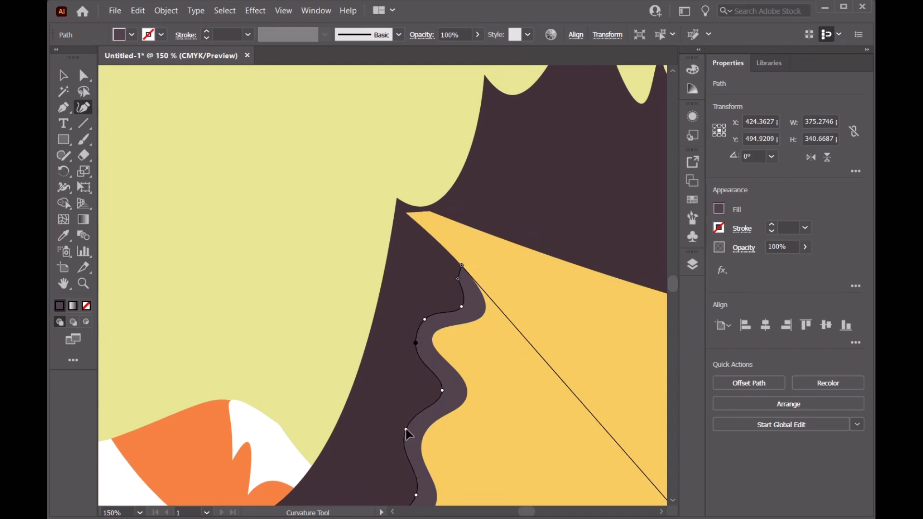
pyautogui.scroll(-3, 407, 433)
pyautogui.moveTo(346, 449)
pyautogui.mouseDown()
pyautogui.moveTo(331, 451)
pyautogui.moveTo(334, 442)
pyautogui.moveTo(351, 457)
pyautogui.mouseUp()
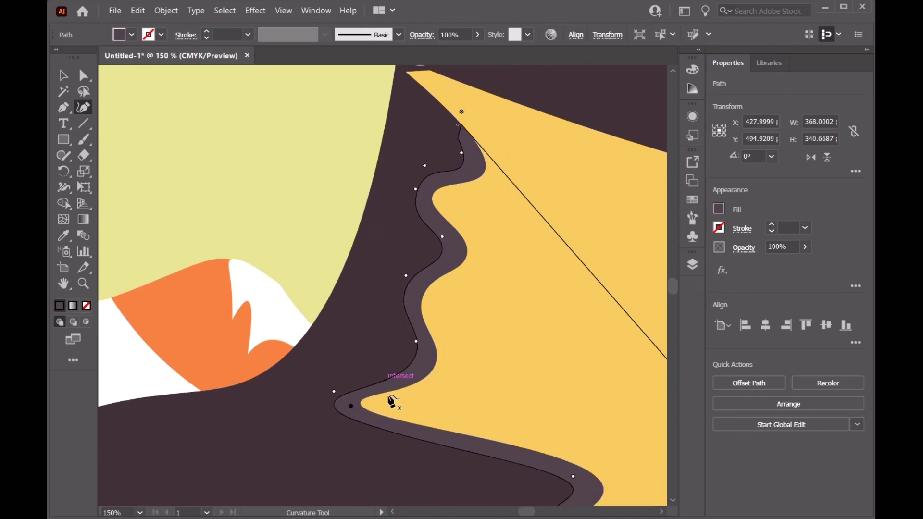
pyautogui.scroll(-3, 440, 409)
# Step: Zoom out to view the whole poster and deselect the finished path
pyautogui.hotkey('ctrl', '-')
pyautogui.hotkey('ctrl', '-')
pyautogui.hotkey('ctrl', '-')
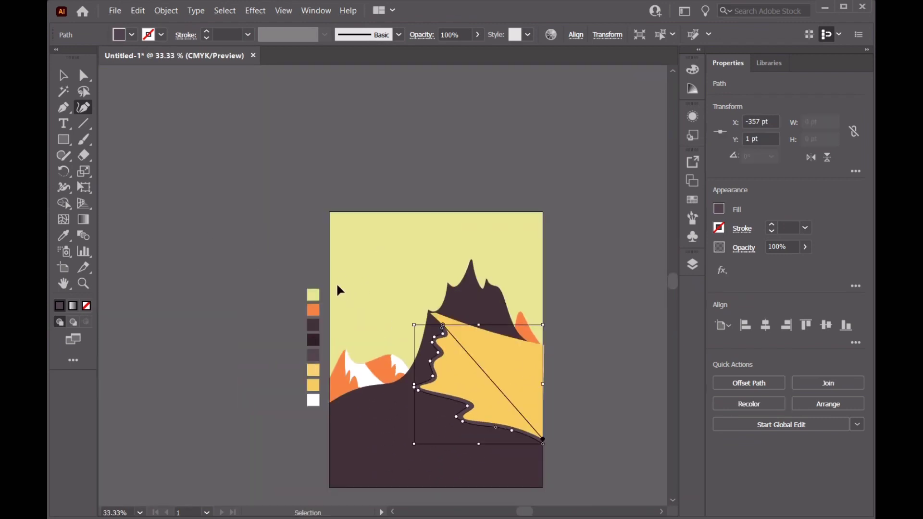
pyautogui.click(62, 73)
pyautogui.click(175, 128)
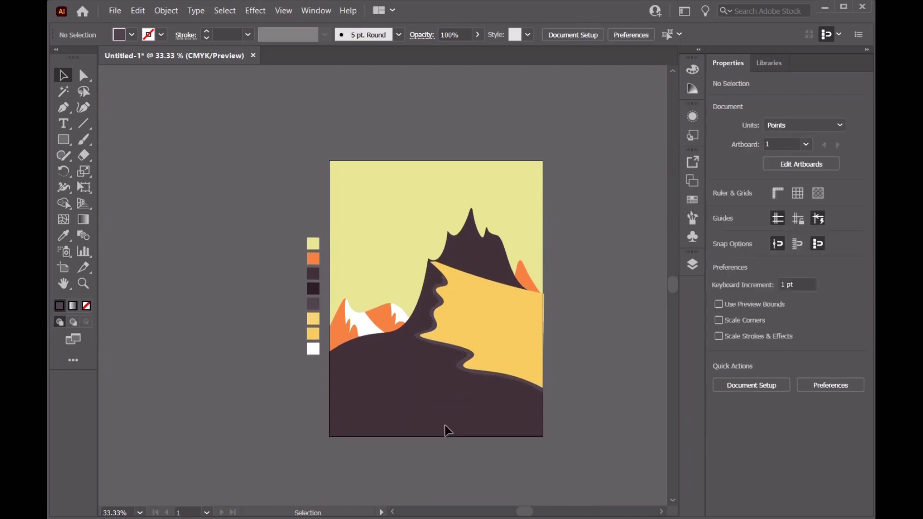
pyautogui.scroll(1, 555, 413)
pyautogui.scroll(1, 462, 330)
pyautogui.scroll(1, 461, 330)
pyautogui.scroll(1, 389, 341)
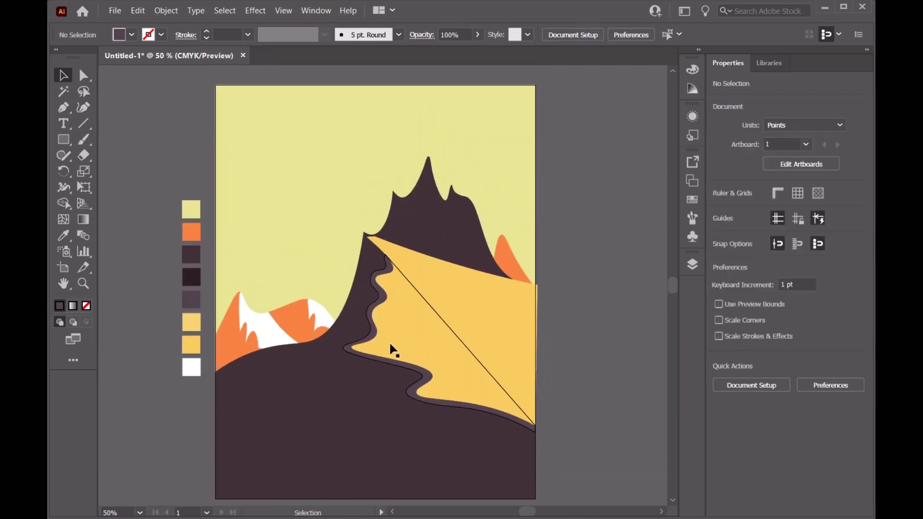
# Step: Create a new layer above Layer 6
pyautogui.click(692, 264)
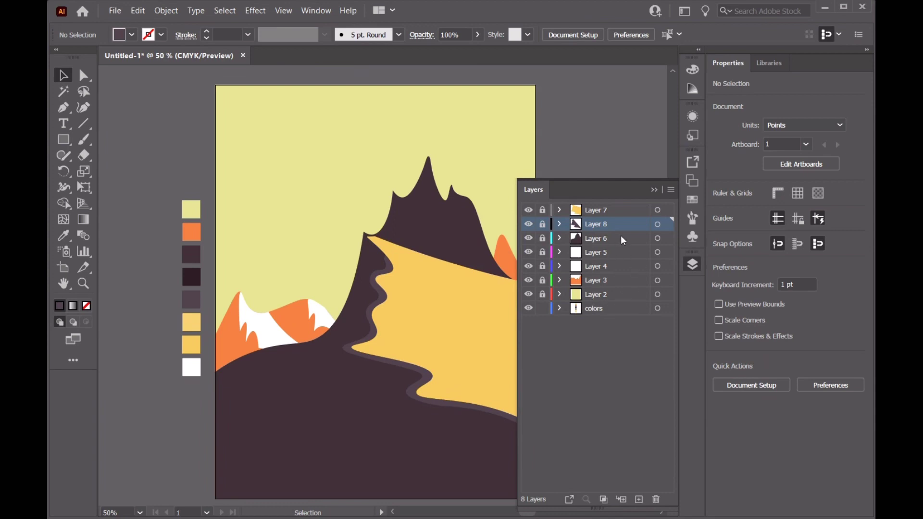
pyautogui.click(628, 212)
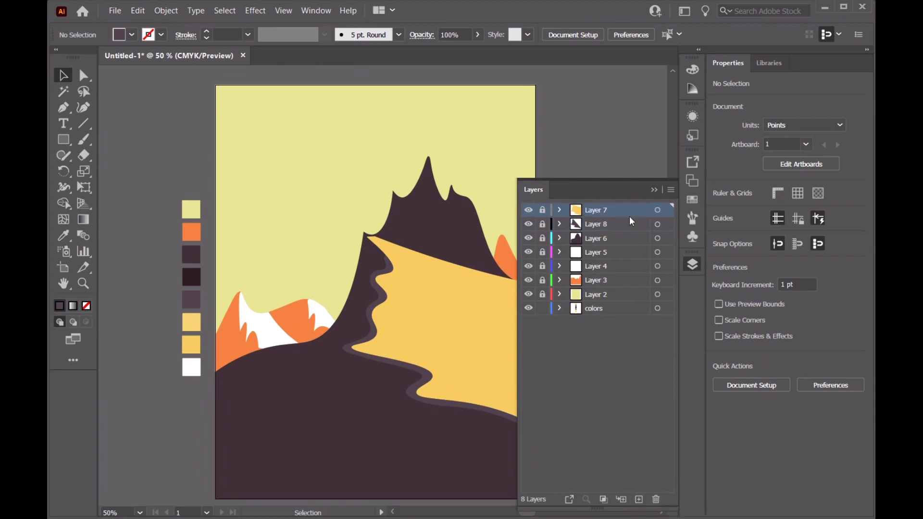
pyautogui.click(611, 239)
pyautogui.click(640, 499)
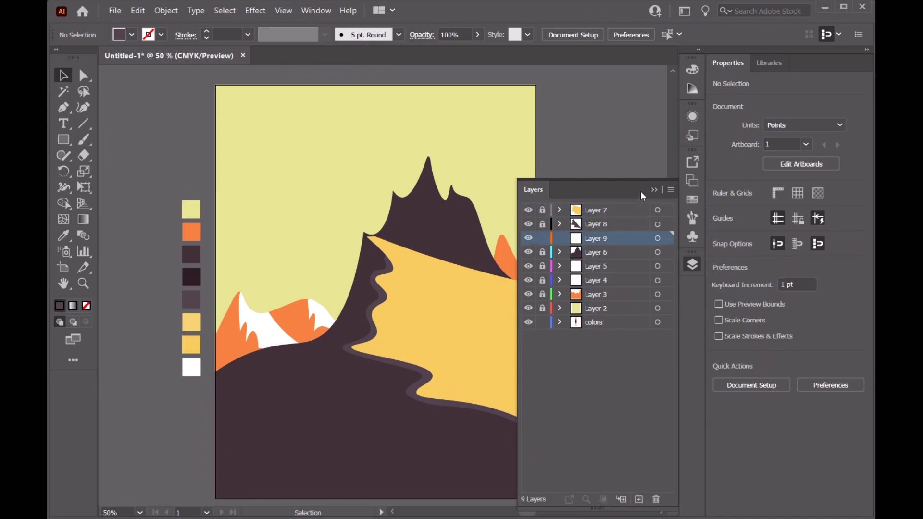
pyautogui.click(661, 191)
# Step: Draw a closed jagged zigzag snowcap outline above the yellow hill with the Pen tool
pyautogui.click(63, 107)
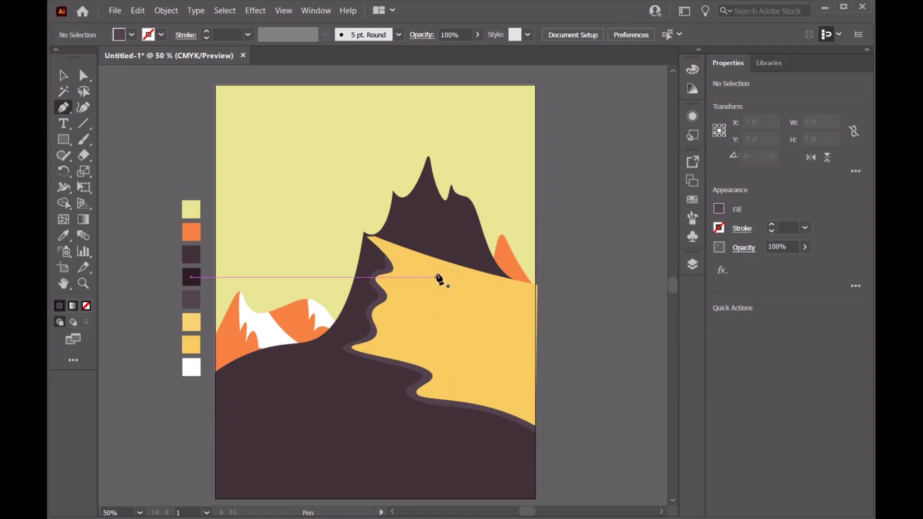
pyautogui.click(434, 258)
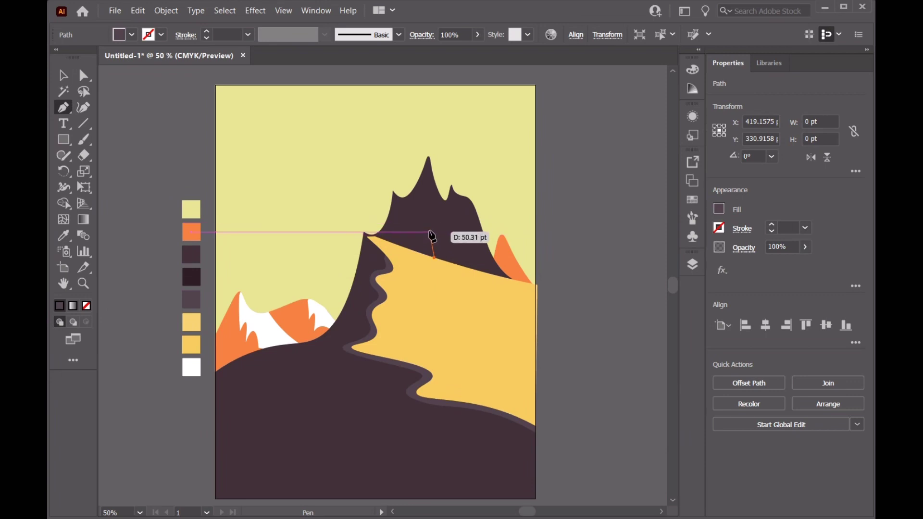
pyautogui.click(430, 231)
pyautogui.click(431, 213)
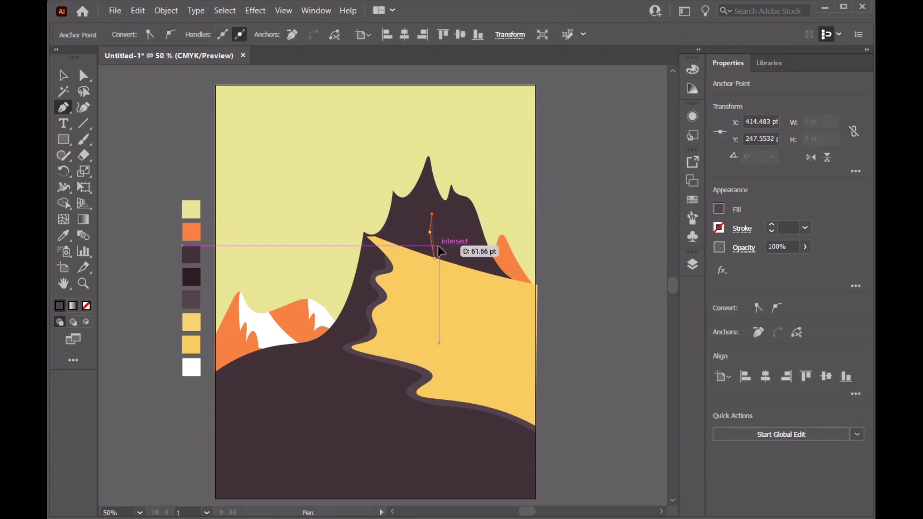
pyautogui.click(439, 246)
pyautogui.click(442, 228)
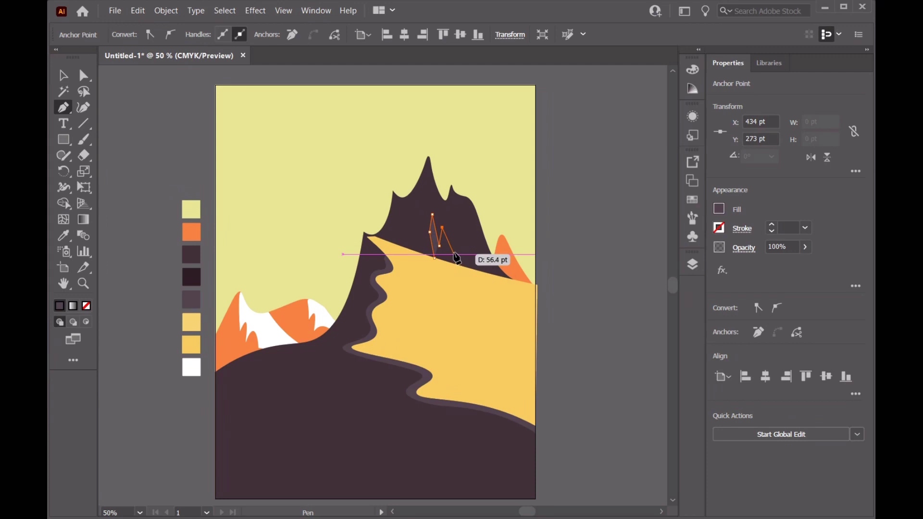
pyautogui.click(454, 255)
pyautogui.click(460, 240)
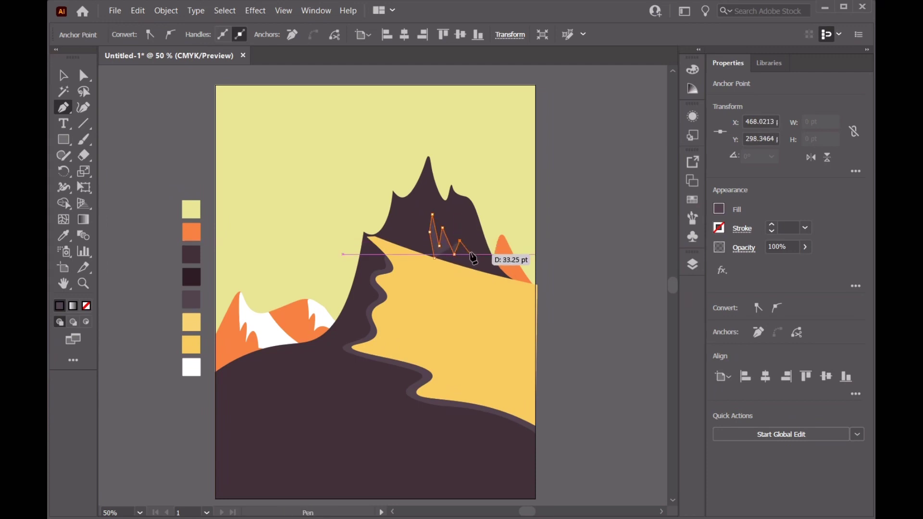
pyautogui.click(472, 255)
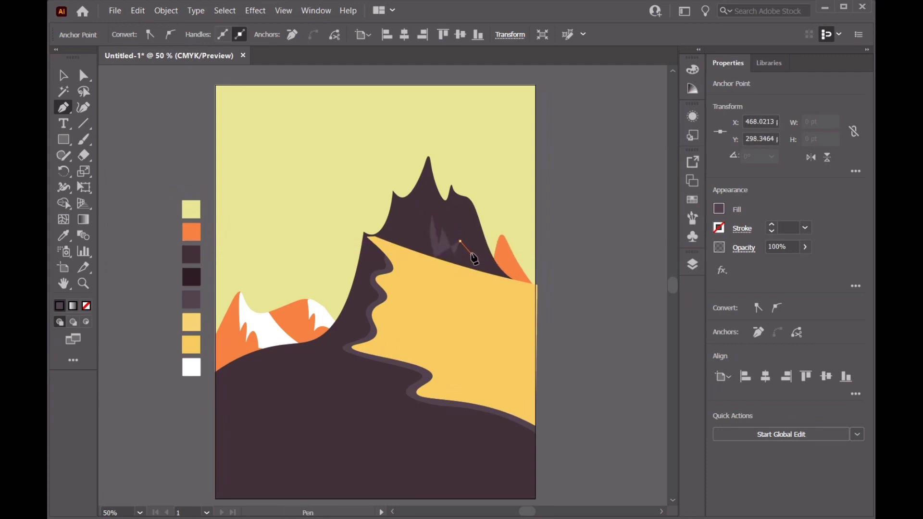
pyautogui.click(472, 245)
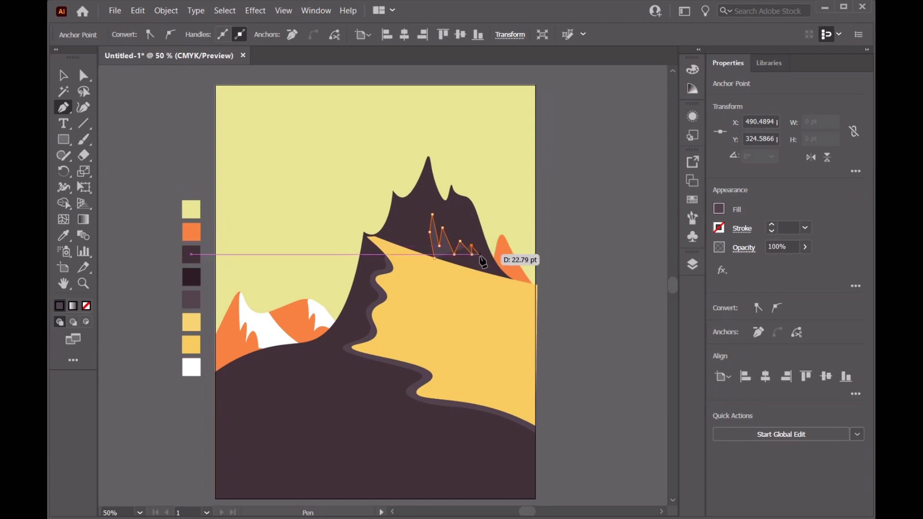
pyautogui.click(499, 279)
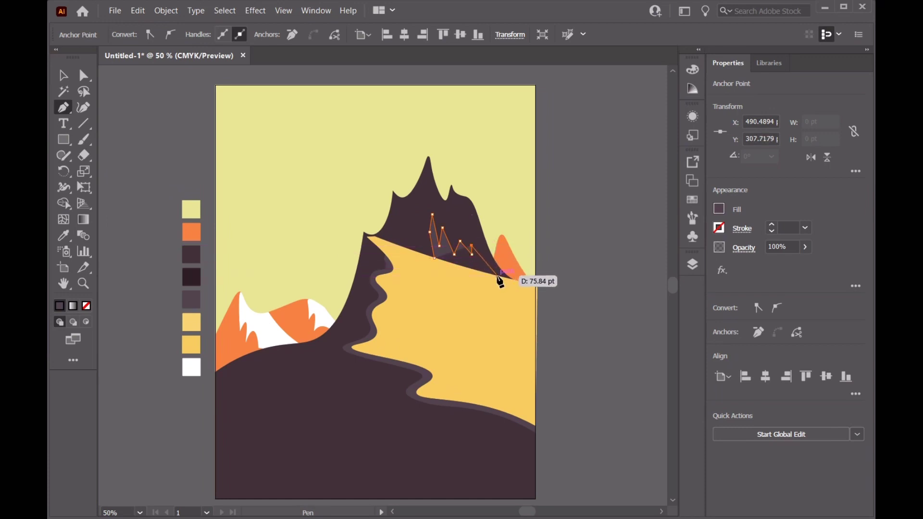
pyautogui.click(435, 260)
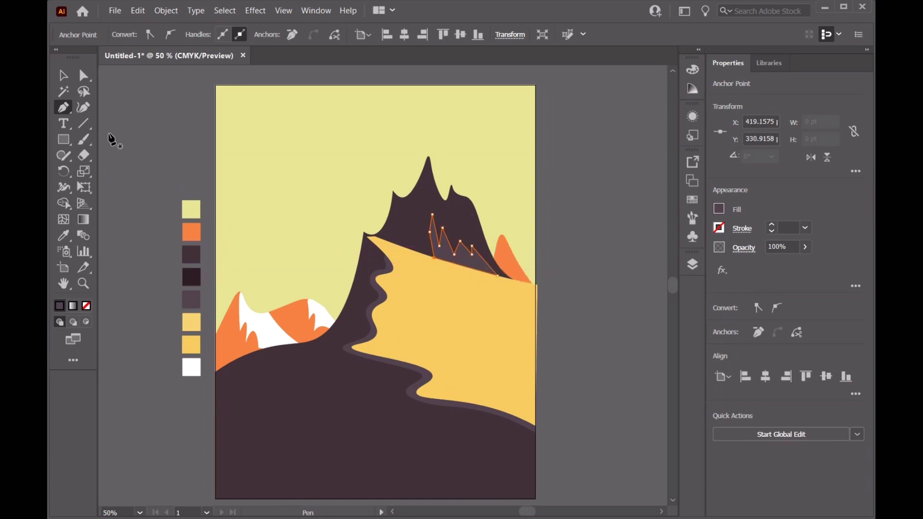
pyautogui.click(63, 76)
pyautogui.click(63, 236)
# Step: Fill the snowcap white and round its left edge and first two peaks
pyautogui.click(190, 368)
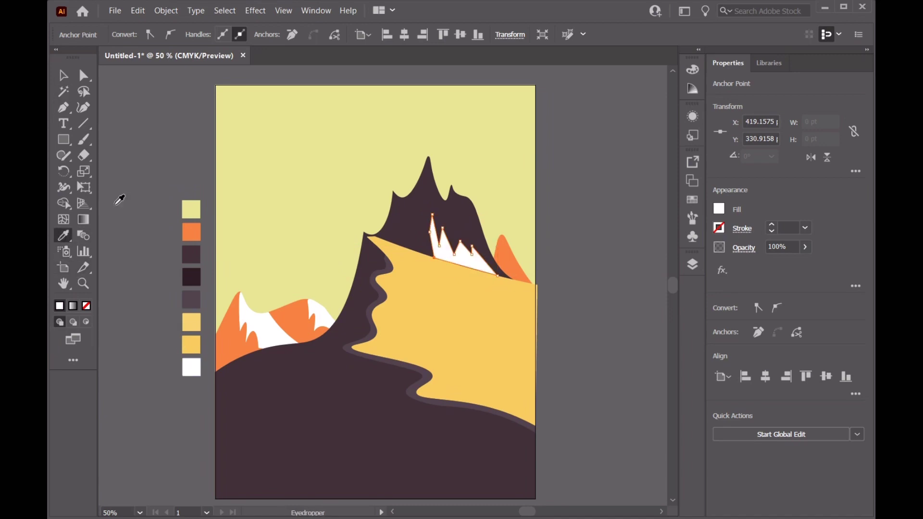
pyautogui.click(59, 73)
pyautogui.click(83, 107)
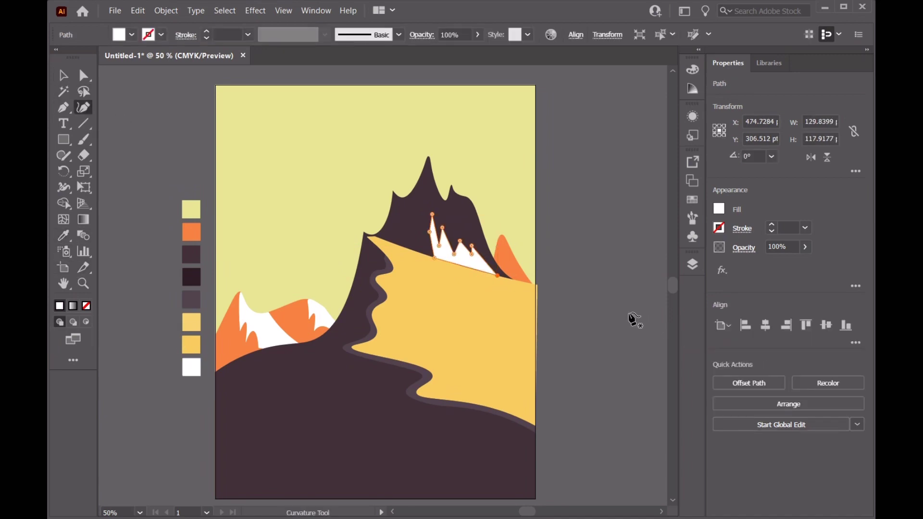
pyautogui.scroll(2, 456, 258)
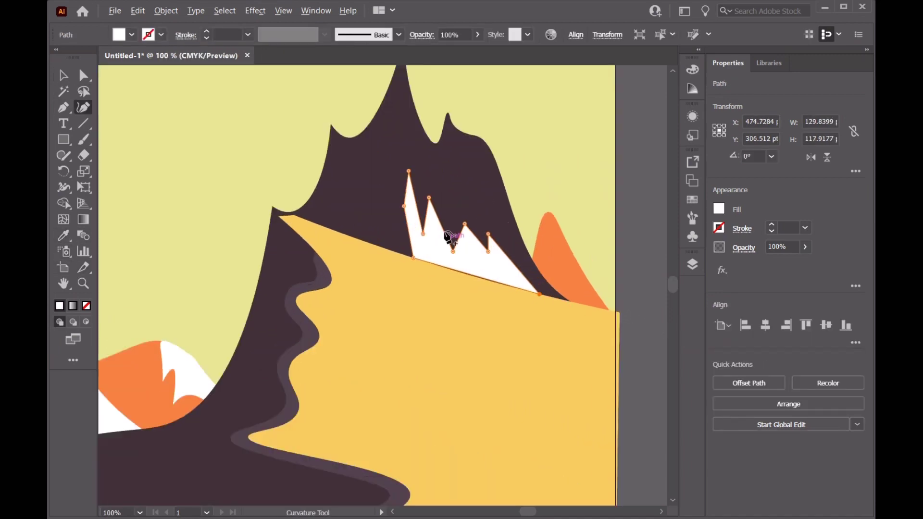
pyautogui.doubleClick(404, 207)
pyautogui.doubleClick(409, 172)
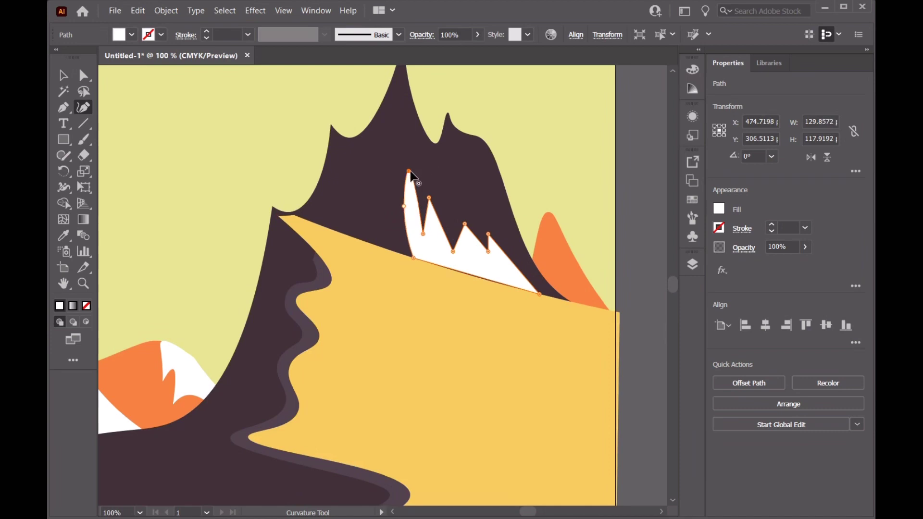
pyautogui.doubleClick(429, 197)
# Step: Round the third peak, pull the notch down, and bend the second peak inward
pyautogui.click(464, 224)
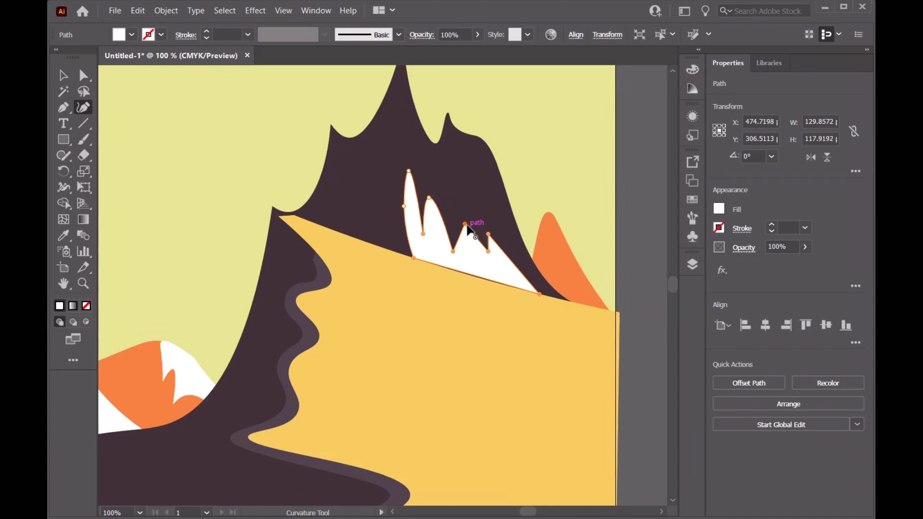
pyautogui.doubleClick(465, 225)
pyautogui.click(489, 234)
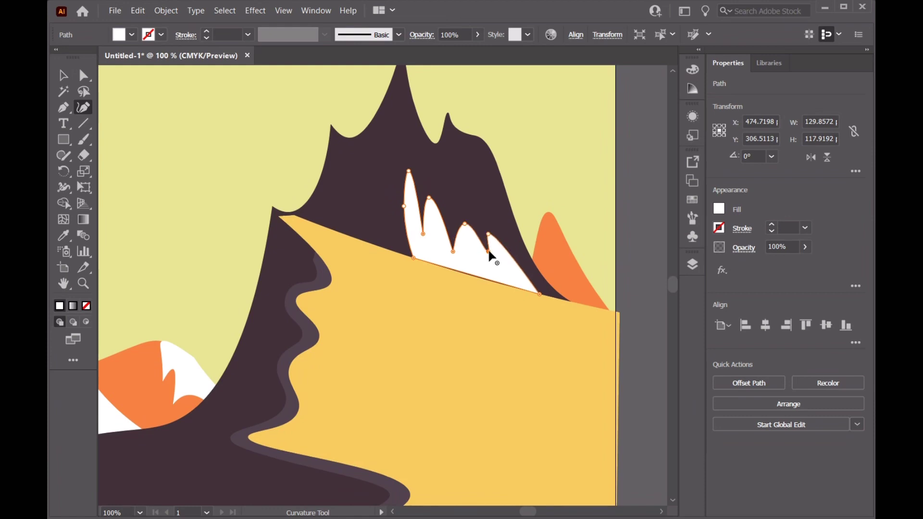
pyautogui.moveTo(487, 249)
pyautogui.mouseDown()
pyautogui.moveTo(497, 263)
pyautogui.moveTo(473, 243)
pyautogui.mouseUp()
pyautogui.click(474, 239)
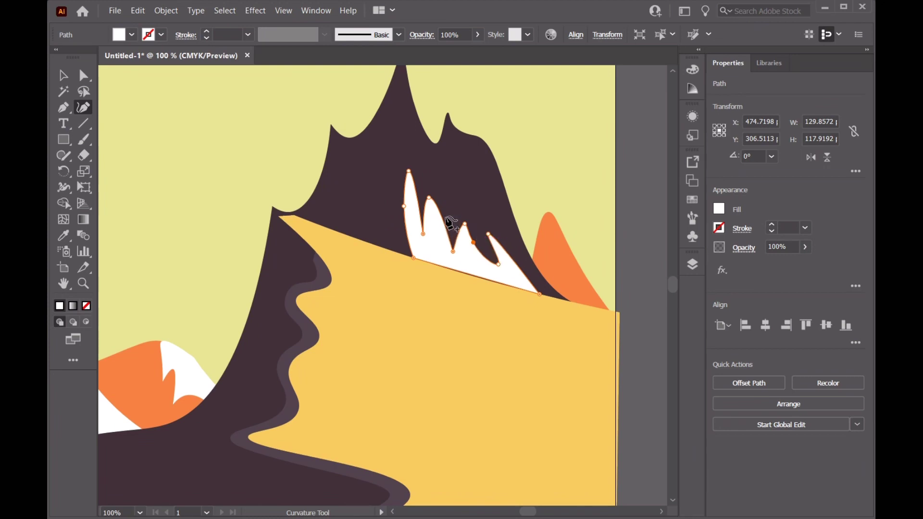
pyautogui.moveTo(443, 221); pyautogui.dragTo(437, 225)
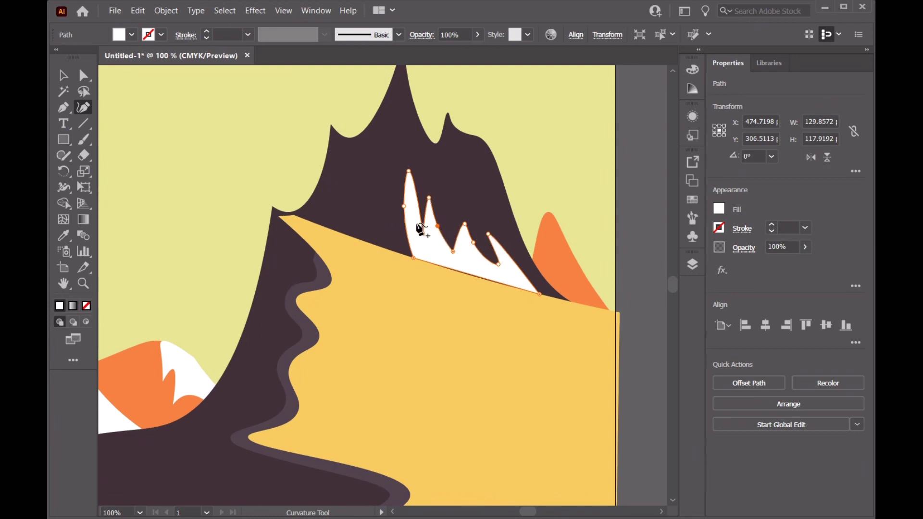
pyautogui.press('v')
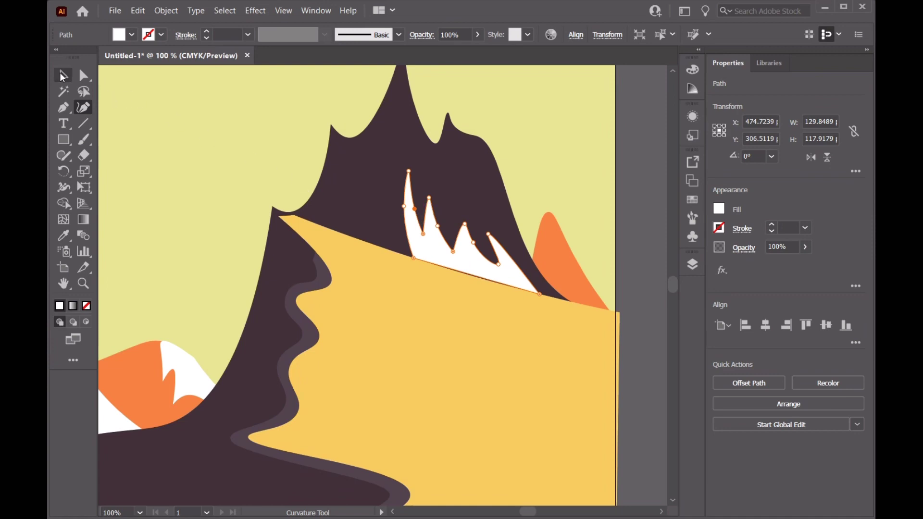
pyautogui.click(189, 140)
# Step: Curve the snowcap's bottom edge downward and deselect it
pyautogui.scroll(-3, 372, 229)
pyautogui.scroll(2, 406, 245)
pyautogui.click(405, 247)
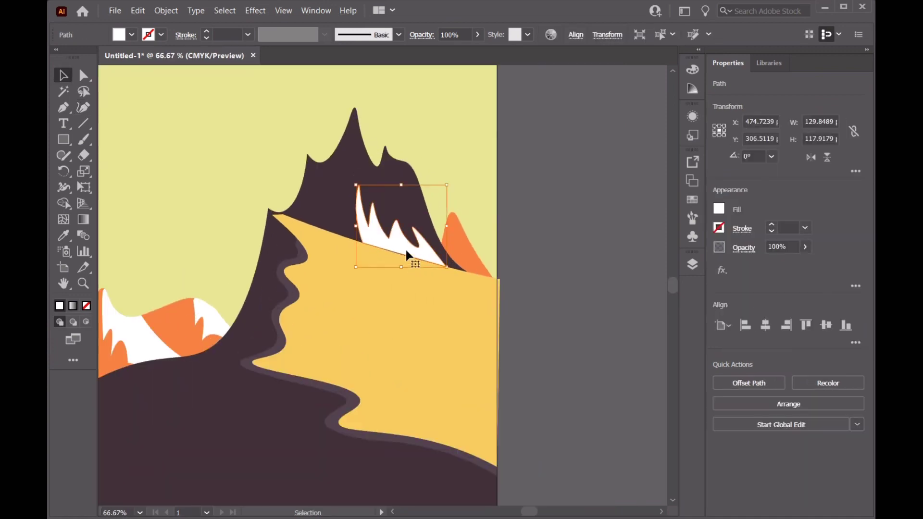
pyautogui.click(84, 107)
pyautogui.moveTo(402, 254); pyautogui.dragTo(401, 262)
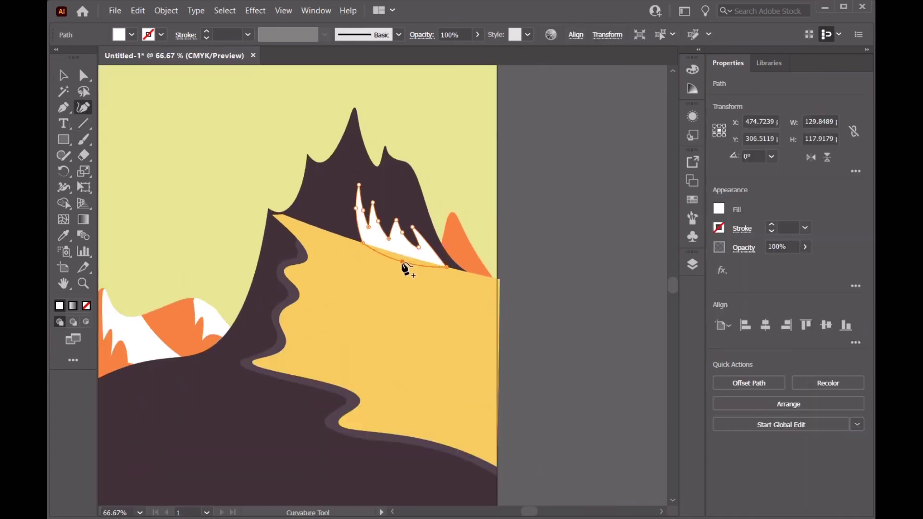
pyautogui.press('v')
pyautogui.click(245, 154)
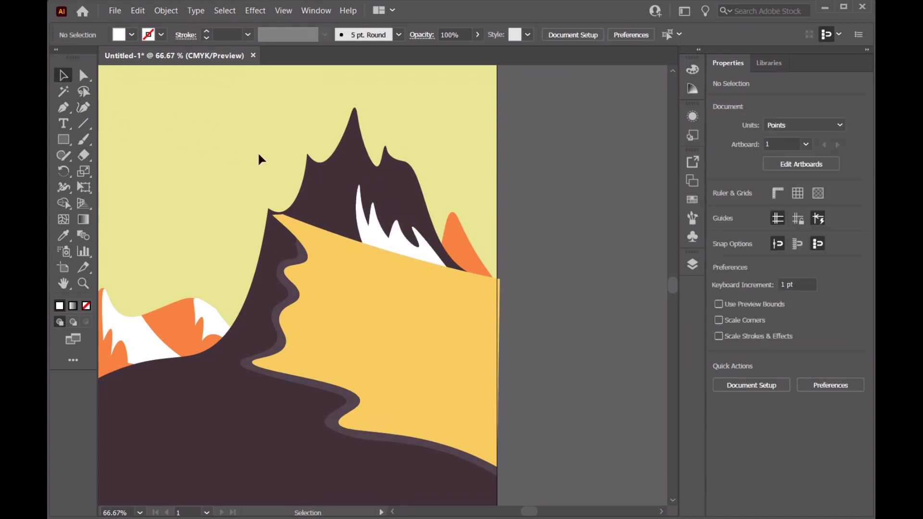
# Step: Nudge the white snow patch two steps right and two steps down with arrow keys
pyautogui.hotkey('ctrl', '-')
pyautogui.hotkey('ctrl', '-')
pyautogui.click(382, 240)
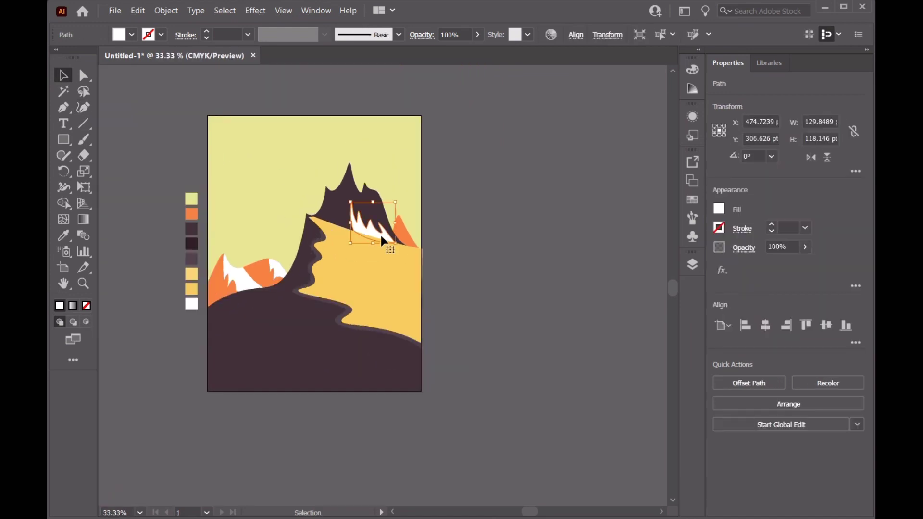
pyautogui.hotkey('ctrl', '+')
pyautogui.hotkey('ctrl', '+')
pyautogui.hotkey('ctrl', '+')
pyautogui.hotkey('ctrl', '+')
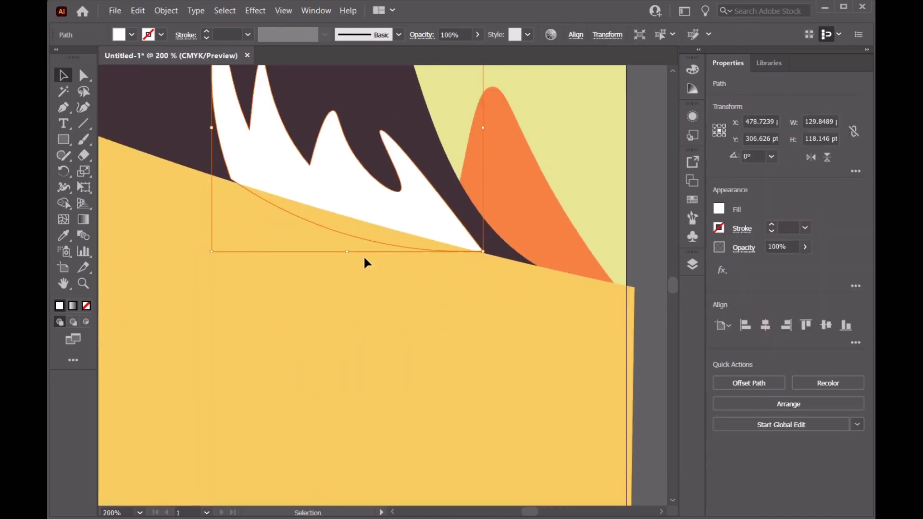
pyautogui.press('Down')
pyautogui.press('Down')
pyautogui.press('Right')
pyautogui.press('Right')
pyautogui.press('Right')
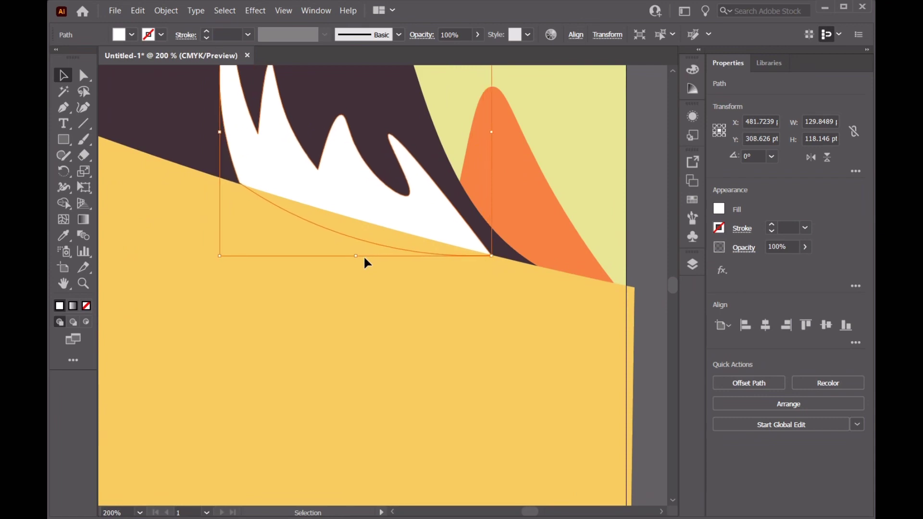
pyautogui.press('Right')
pyautogui.press('Down')
pyautogui.press('Down')
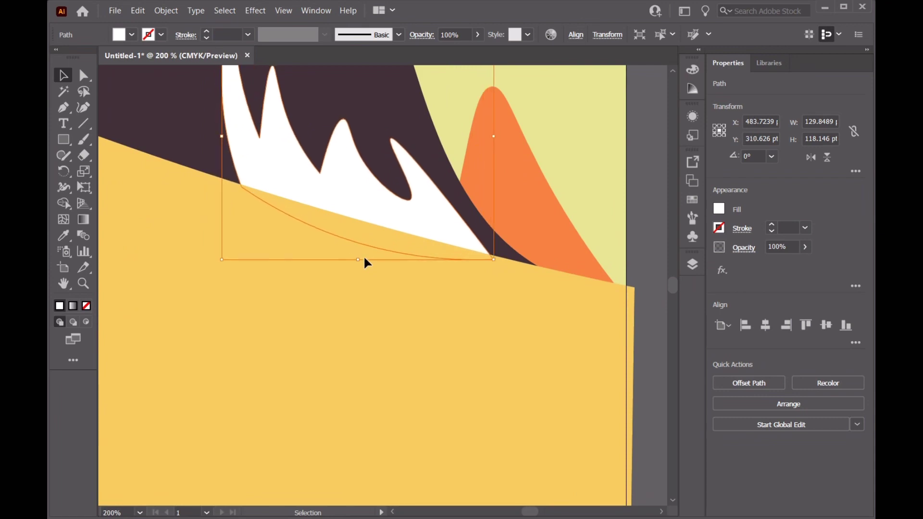
pyautogui.hotkey('ctrl', '-')
pyautogui.hotkey('ctrl', '-')
# Step: Deselect the snow patch and add a new Layer 10 above Layer 6
pyautogui.click(587, 157)
pyautogui.hotkey('ctrl', '-')
pyautogui.hotkey('ctrl', '-')
pyautogui.hotkey('ctrl', '-')
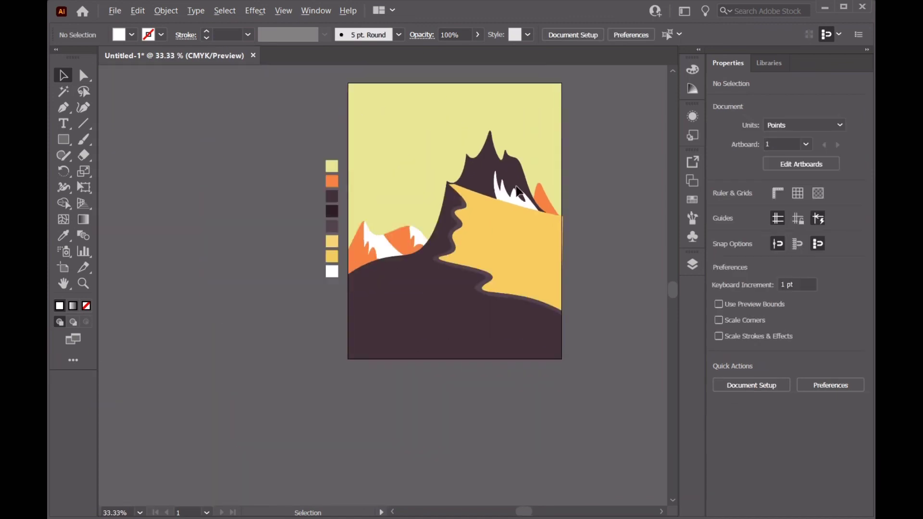
pyautogui.hotkey('ctrl', '+')
pyautogui.scroll(2, 452, 103)
pyautogui.scroll(3, 453, 106)
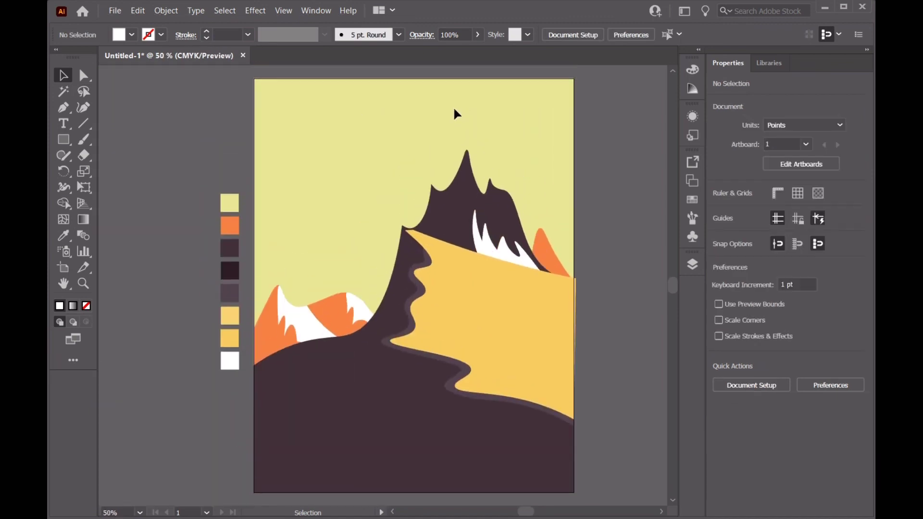
pyautogui.click(692, 264)
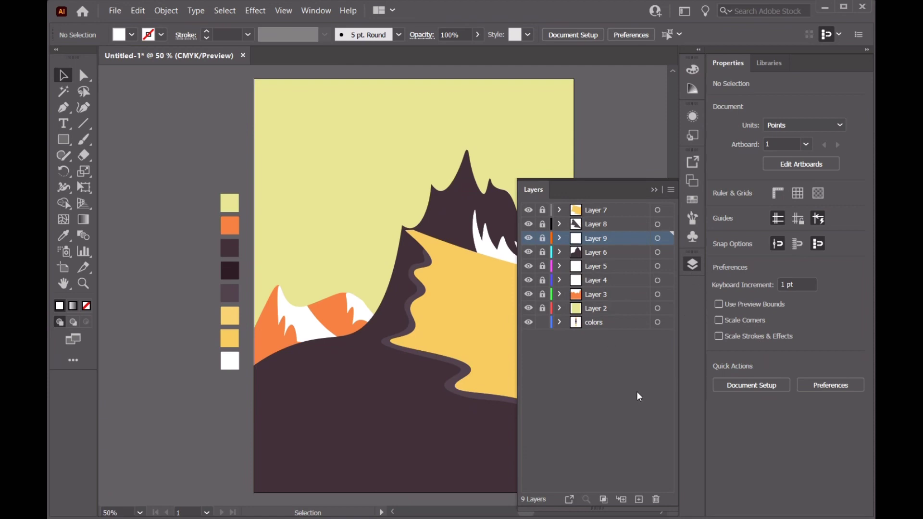
pyautogui.click(611, 256)
pyautogui.click(639, 500)
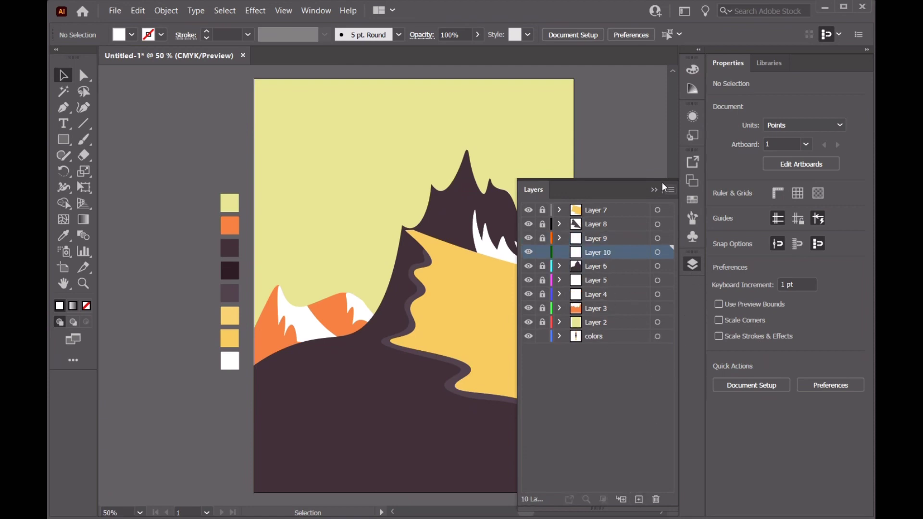
pyautogui.click(654, 190)
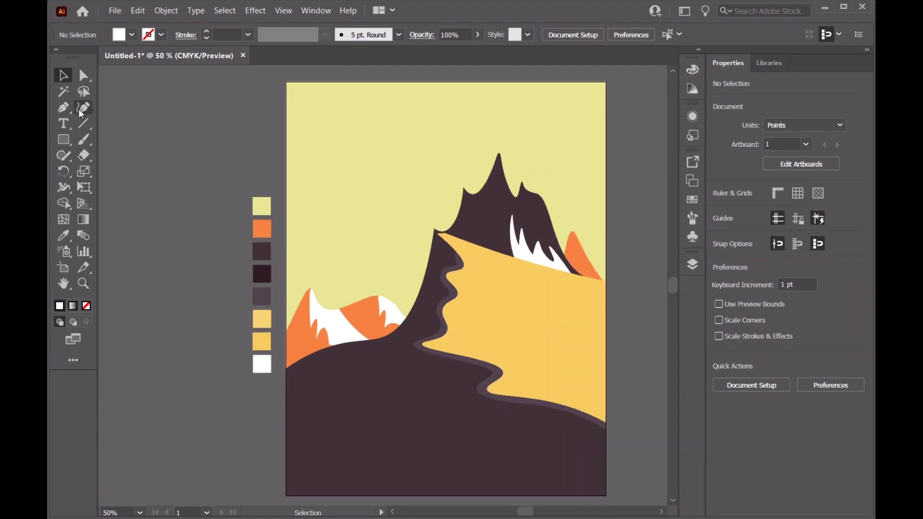
# Step: Pen the snow shape from the summit down the left slope to the yellow hill
pyautogui.click(63, 107)
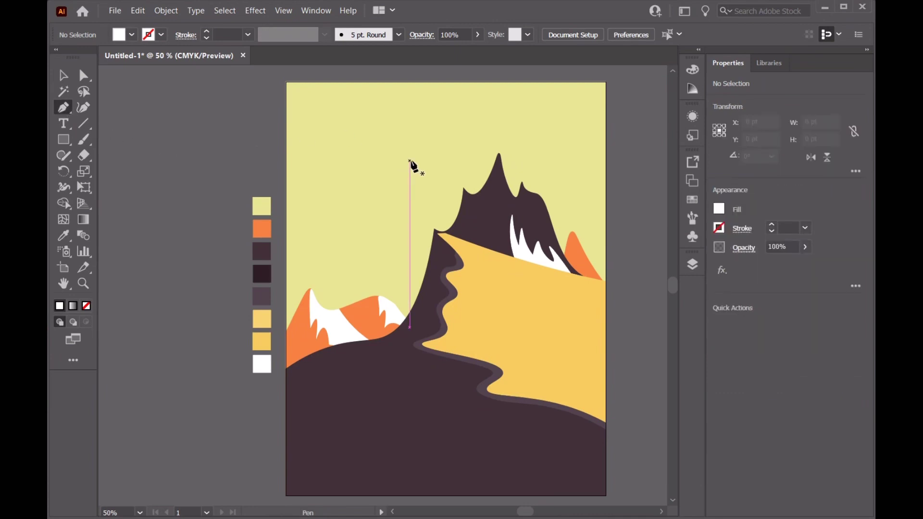
pyautogui.scroll(1, 503, 163)
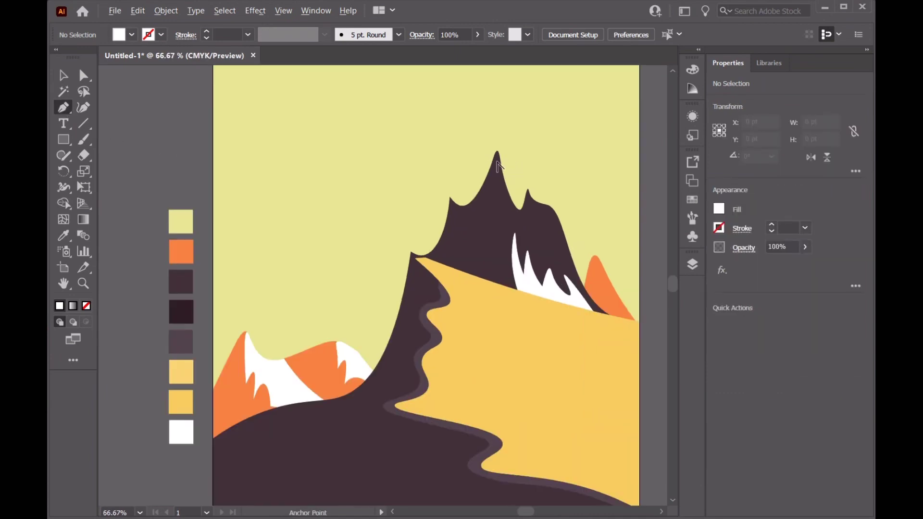
pyautogui.scroll(1, 503, 162)
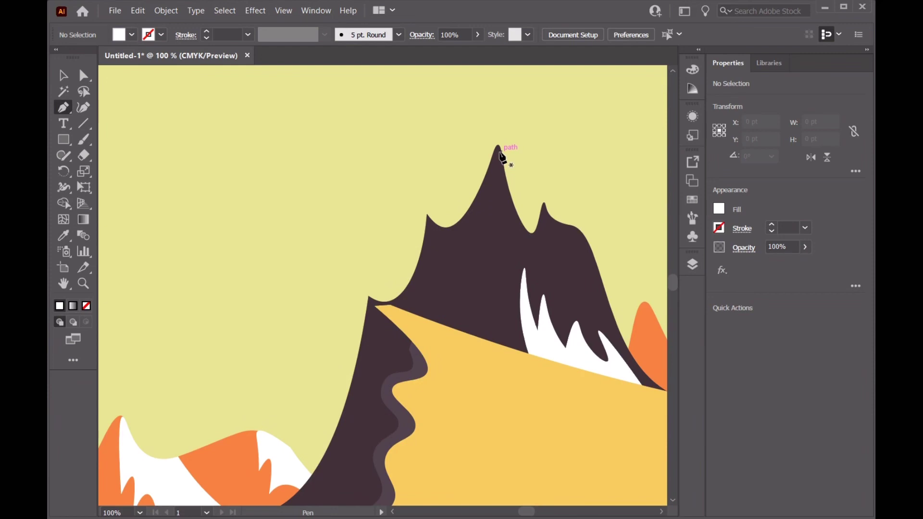
pyautogui.moveTo(500, 153); pyautogui.dragTo(483, 199)
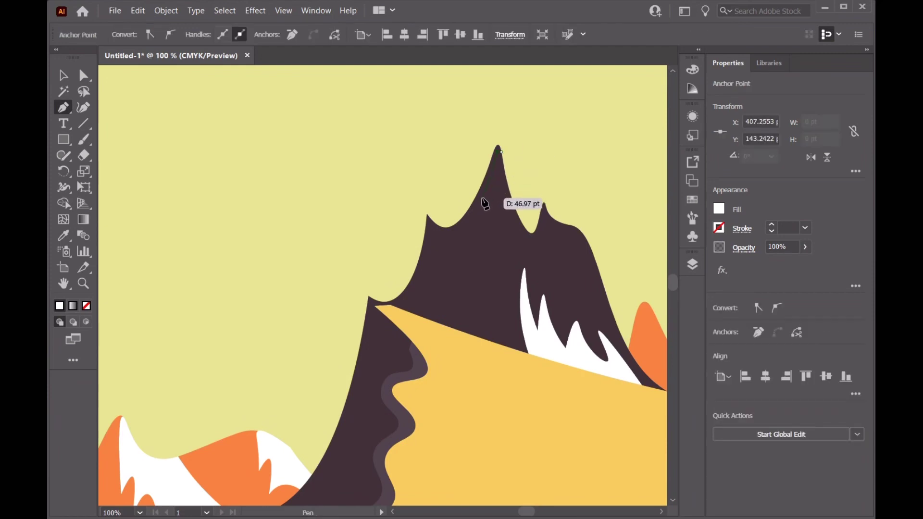
pyautogui.moveTo(484, 203); pyautogui.dragTo(487, 244)
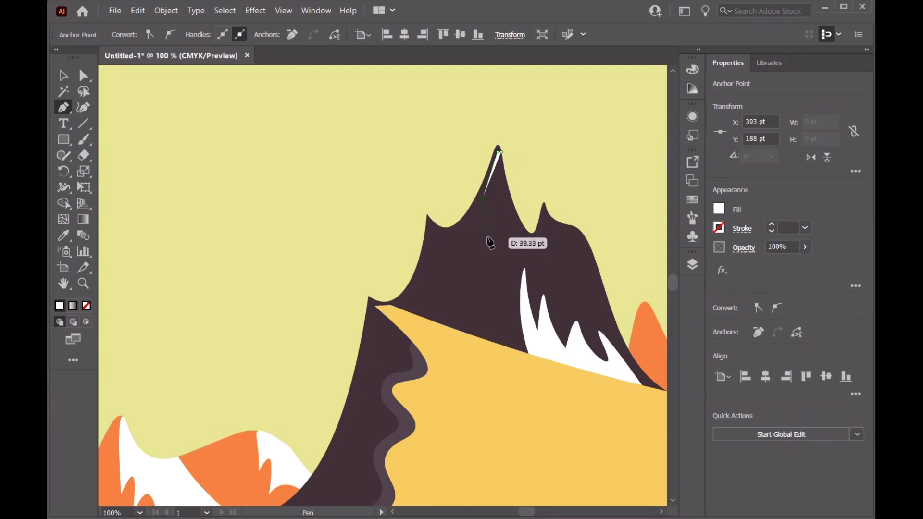
pyautogui.click(487, 236)
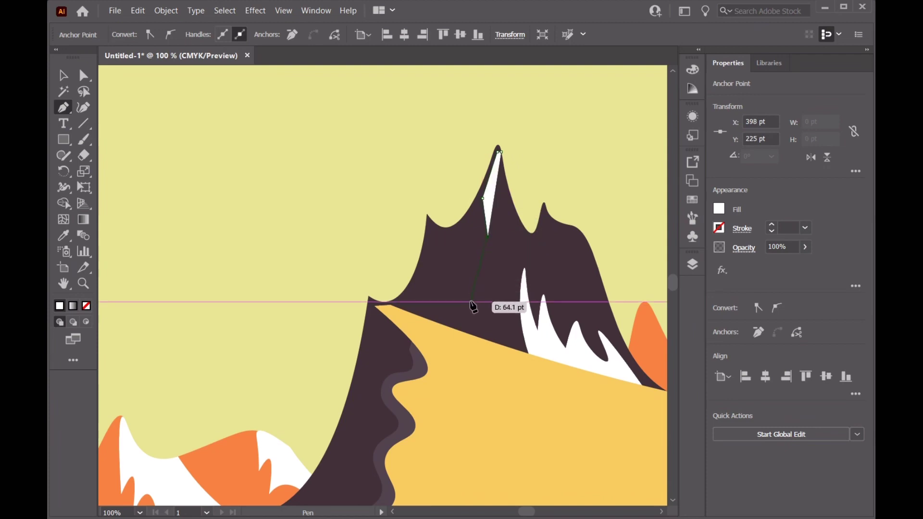
pyautogui.moveTo(470, 304)
pyautogui.mouseDown()
pyautogui.moveTo(493, 291)
pyautogui.moveTo(490, 317)
pyautogui.mouseUp()
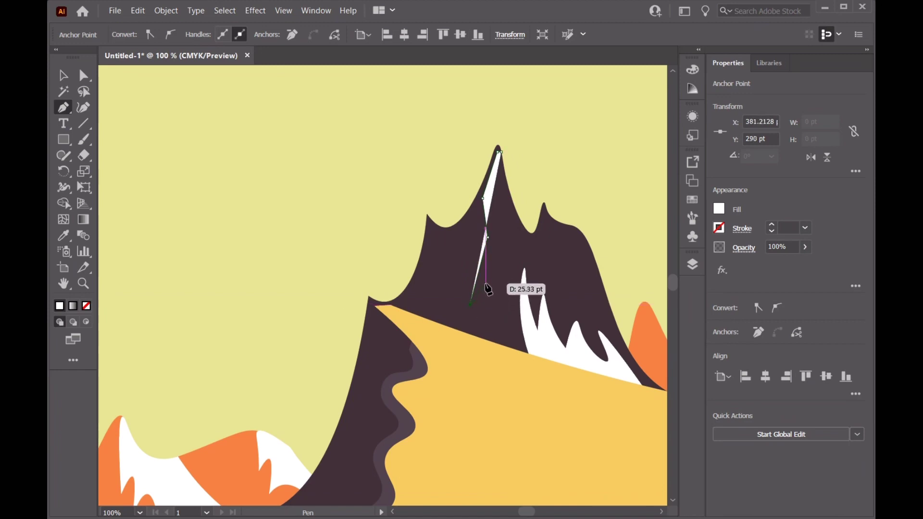
pyautogui.click(491, 317)
pyautogui.click(515, 349)
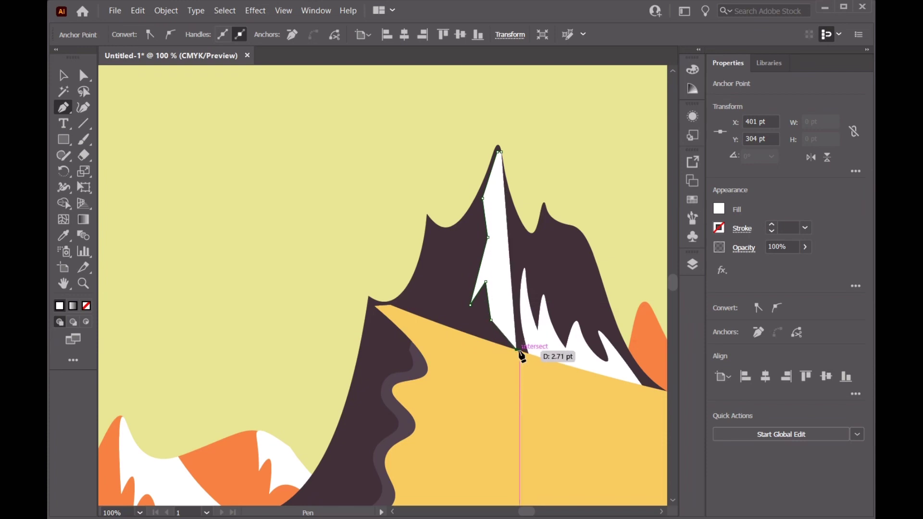
pyautogui.click(532, 355)
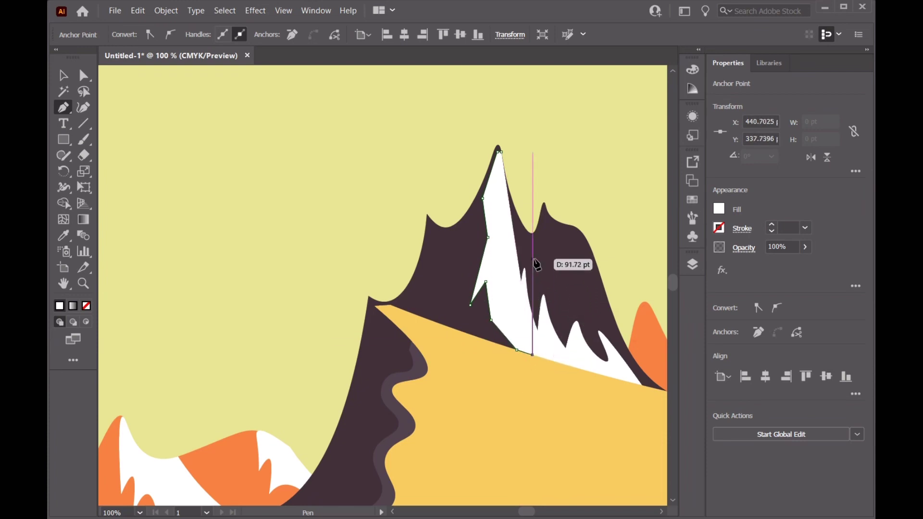
# Step: Continue the jagged outline up into the peak and down the right side to the base
pyautogui.click(539, 239)
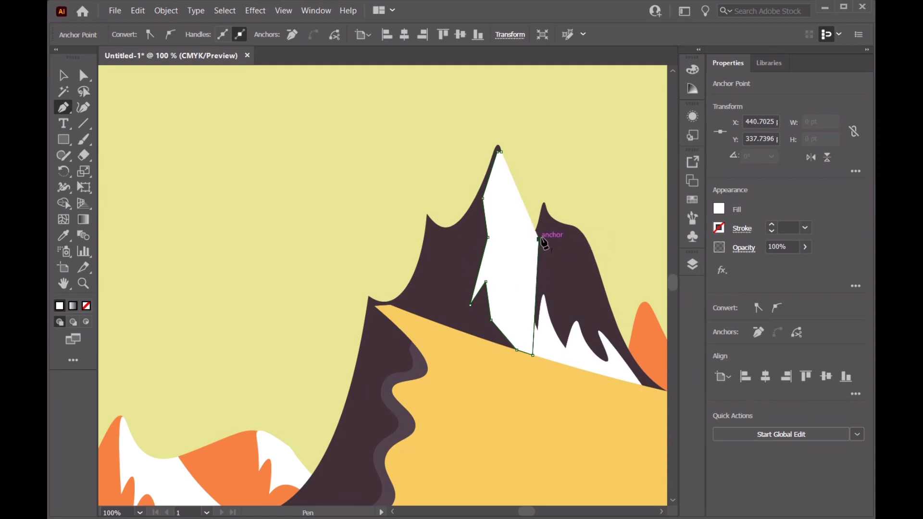
pyautogui.click(551, 273)
pyautogui.click(563, 295)
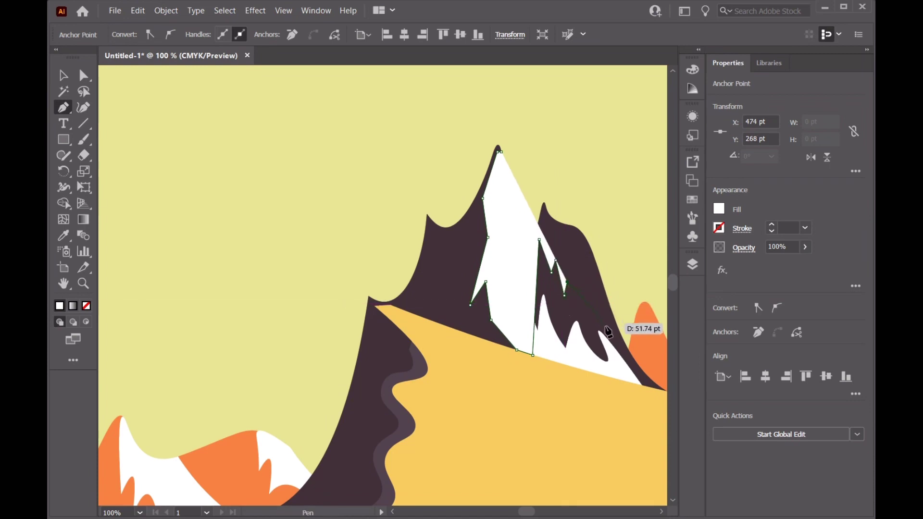
pyautogui.click(594, 373)
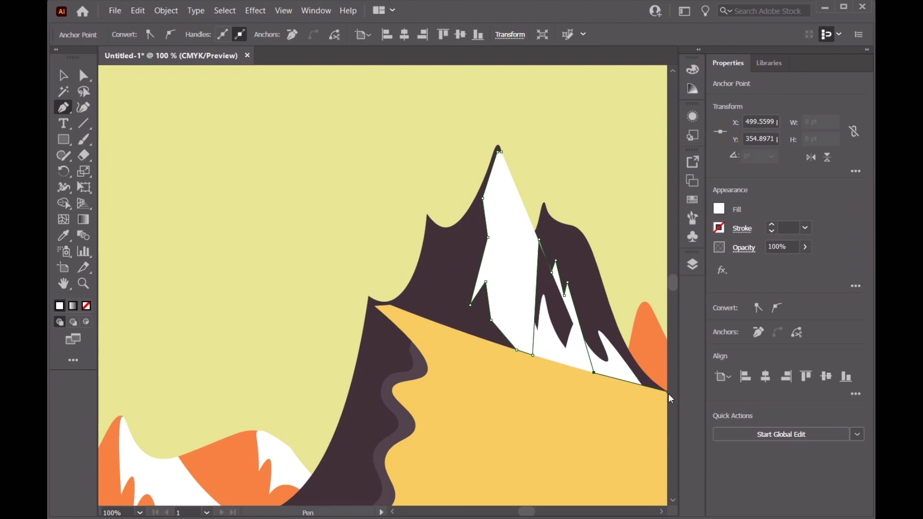
pyautogui.scroll(-5, 667, 385)
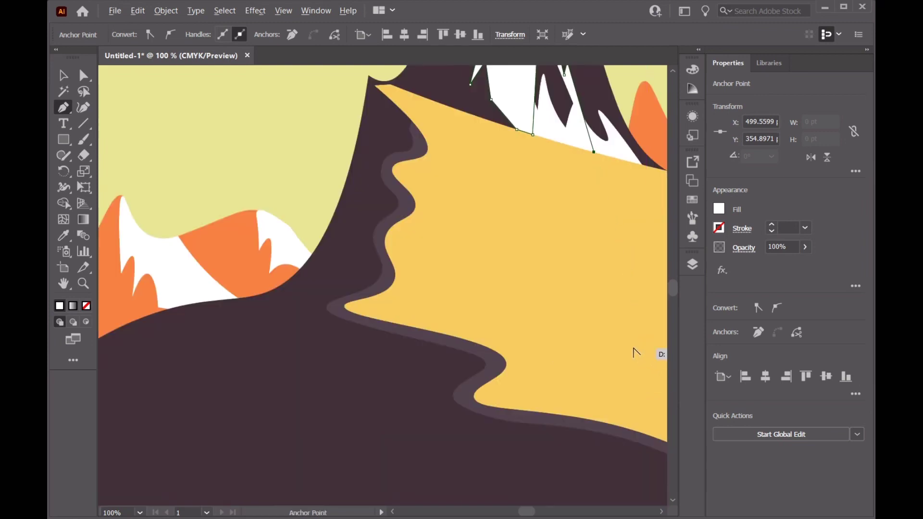
pyautogui.scroll(-3, 640, 340)
pyautogui.scroll(2, 651, 298)
pyautogui.keyDown('alt'); pyautogui.scroll(2, 651, 298); pyautogui.keyUp('alt')
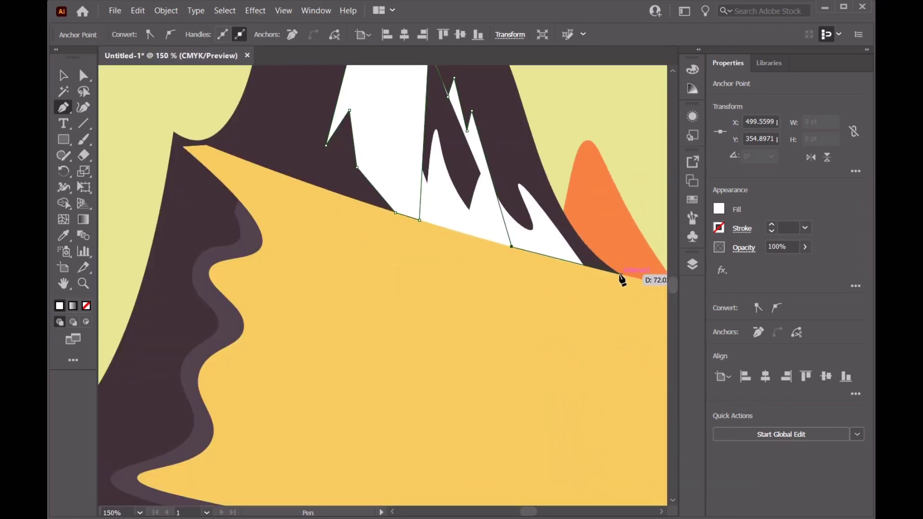
pyautogui.click(621, 274)
# Step: Remove the last point's curve handle and close the shape back at the summit
pyautogui.scroll(2, 577, 193)
pyautogui.scroll(3, 535, 124)
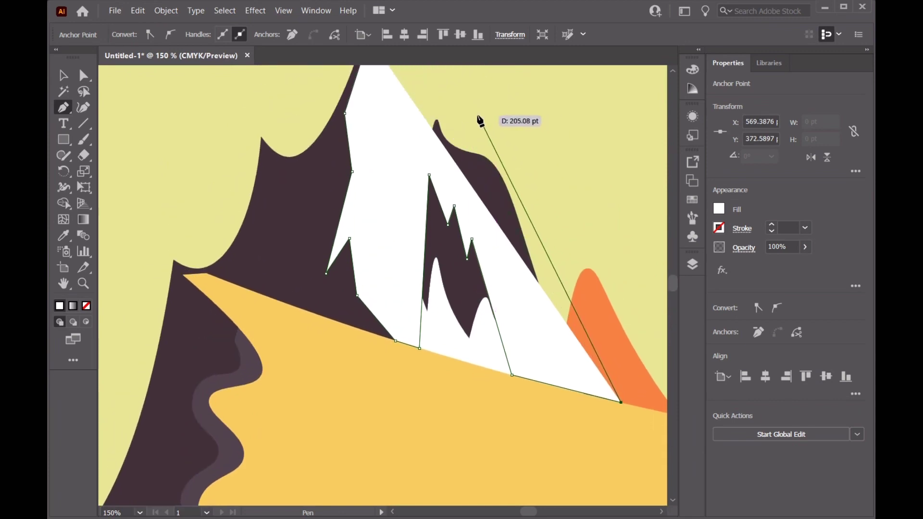
pyautogui.press('alt')
pyautogui.keyDown('alt'); pyautogui.scroll(2, 553, 294); pyautogui.keyUp('alt')
pyautogui.keyDown('alt'); pyautogui.scroll(-4, 515, 210); pyautogui.keyUp('alt')
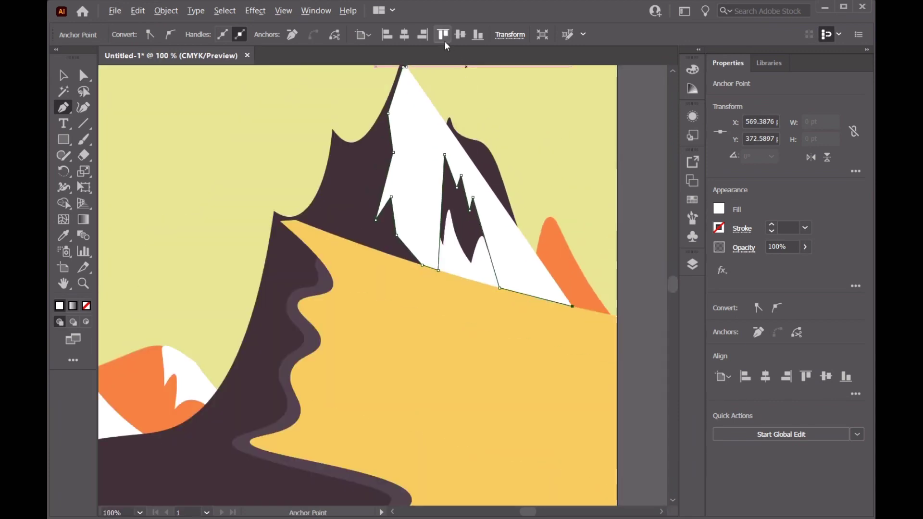
pyautogui.keyDown('alt'); pyautogui.scroll(2, 454, 93); pyautogui.keyUp('alt')
pyautogui.scroll(1, 543, 138)
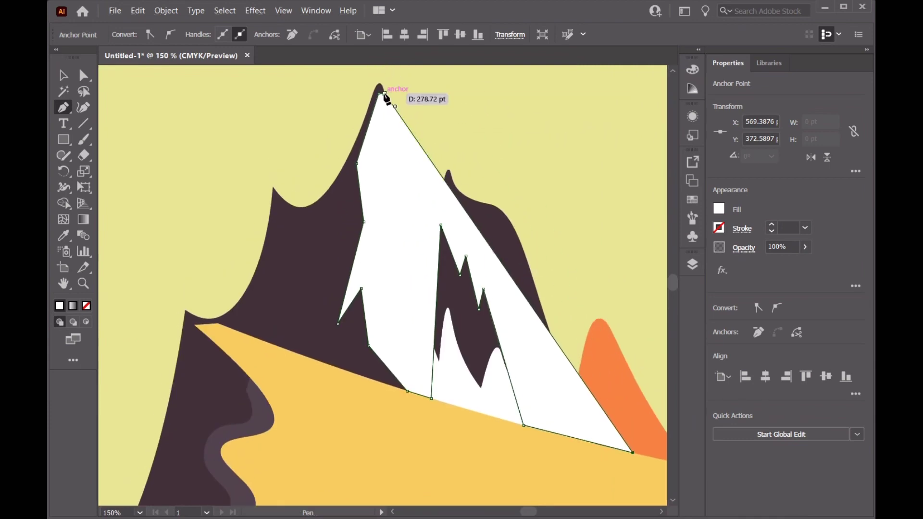
pyautogui.click(384, 93)
pyautogui.keyDown('alt'); pyautogui.scroll(-2, 331, 216); pyautogui.keyUp('alt')
pyautogui.keyDown('alt'); pyautogui.scroll(-2, 275, 240); pyautogui.keyUp('alt')
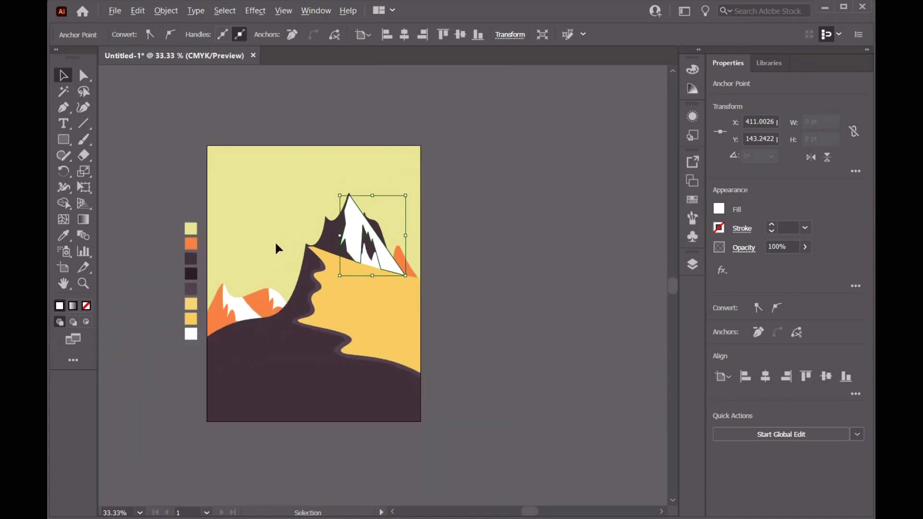
pyautogui.press('i')
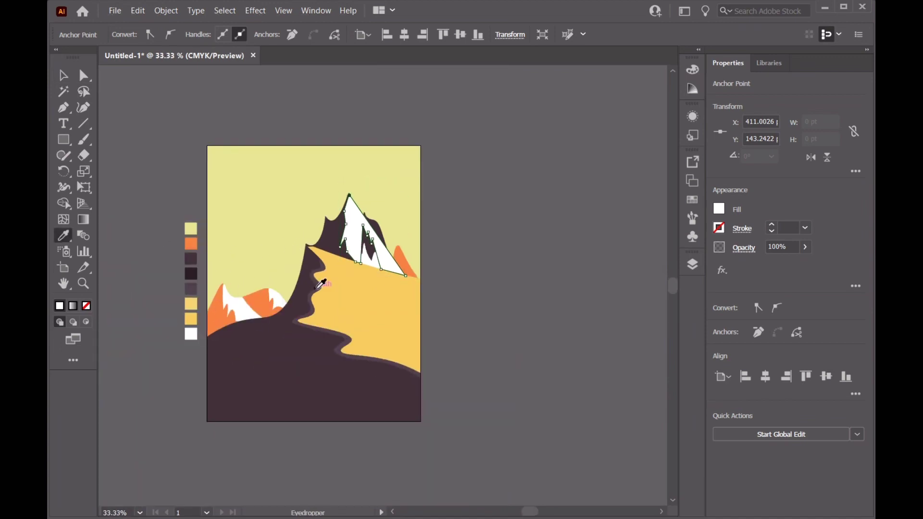
pyautogui.click(320, 285)
pyautogui.press('v')
pyautogui.click(123, 86)
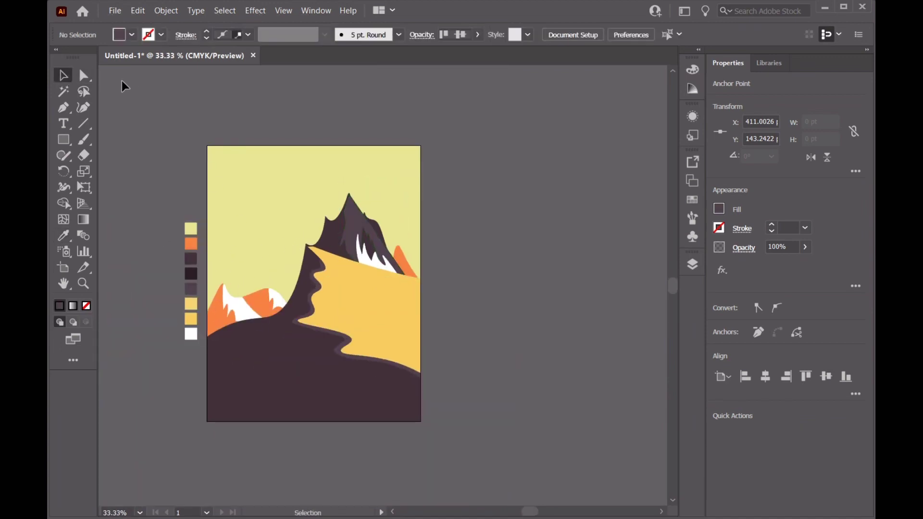
pyautogui.keyDown('alt'); pyautogui.scroll(2, 216, 179); pyautogui.keyUp('alt')
pyautogui.click(689, 266)
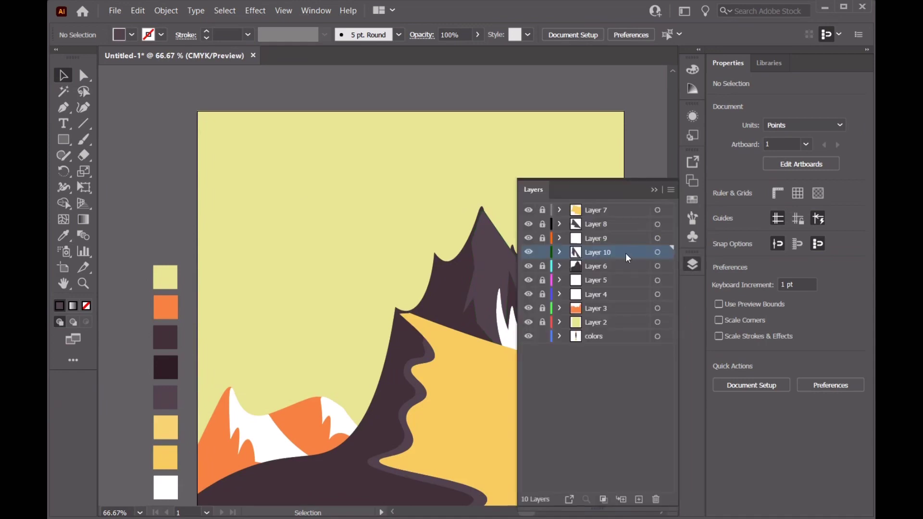
pyautogui.scroll(-1, 513, 291)
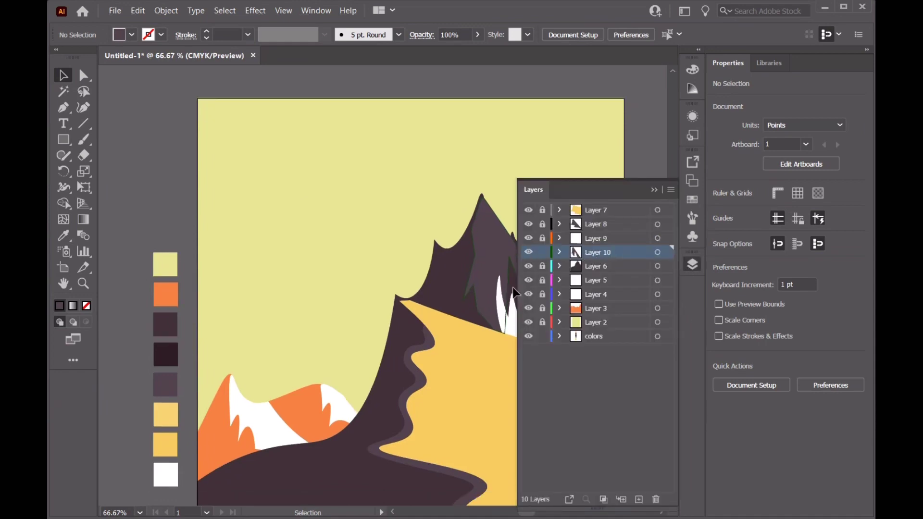
pyautogui.click(654, 190)
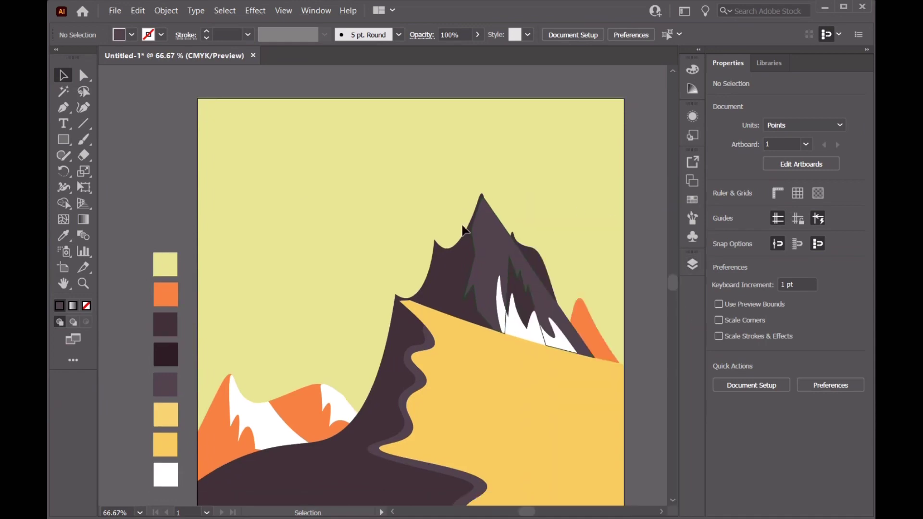
pyautogui.click(68, 111)
# Step: Select the lighter plum peak shading for smooth-curve editing
pyautogui.scroll(1, 539, 252)
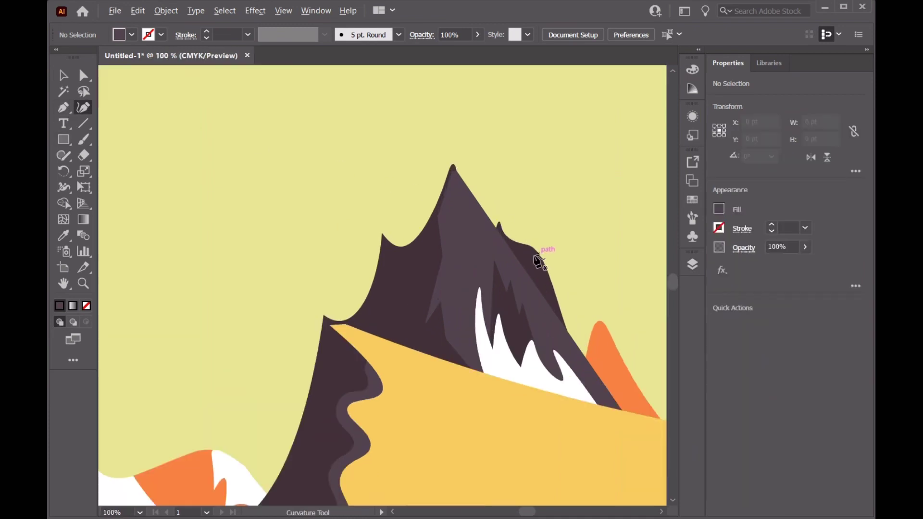
pyautogui.press('v')
pyautogui.click(480, 243)
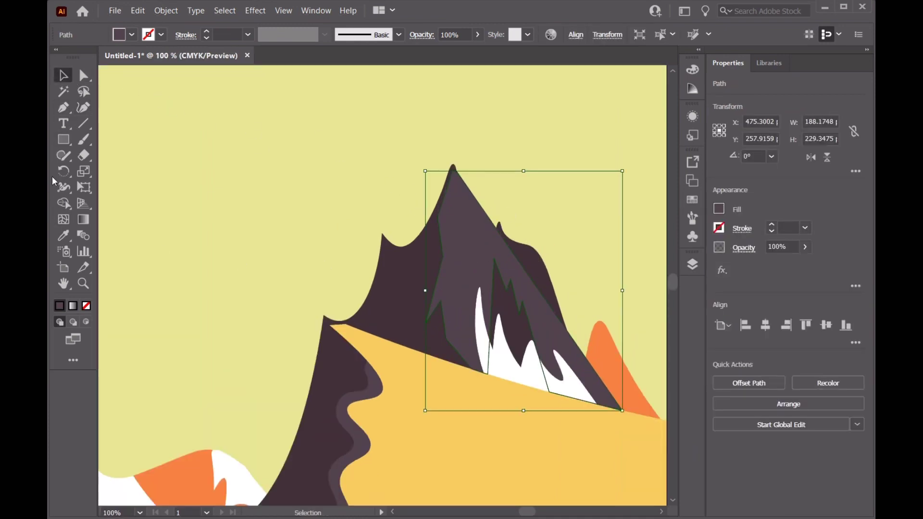
pyautogui.click(83, 107)
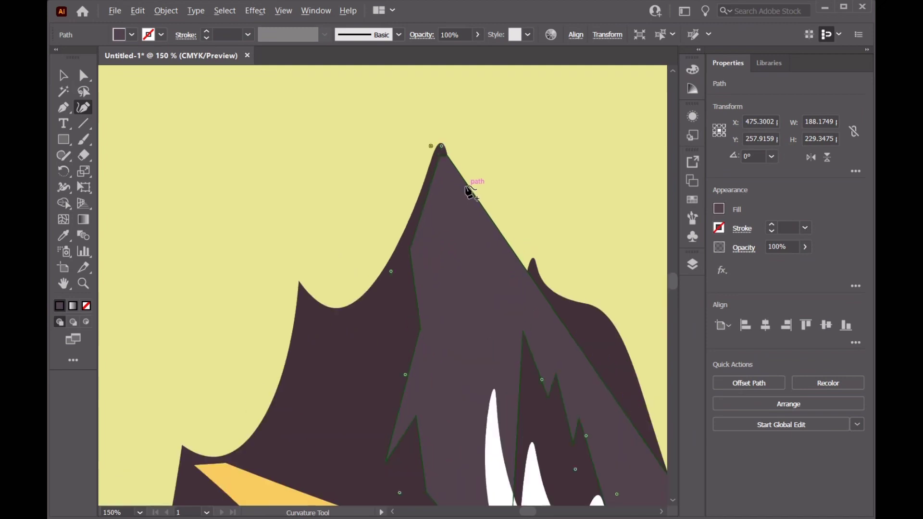
pyautogui.scroll(2, 472, 188)
# Step: Dip the shading's right edge into a valley, then raise it into a second rounded peak
pyautogui.click(469, 223)
pyautogui.moveTo(469, 223); pyautogui.dragTo(469, 245)
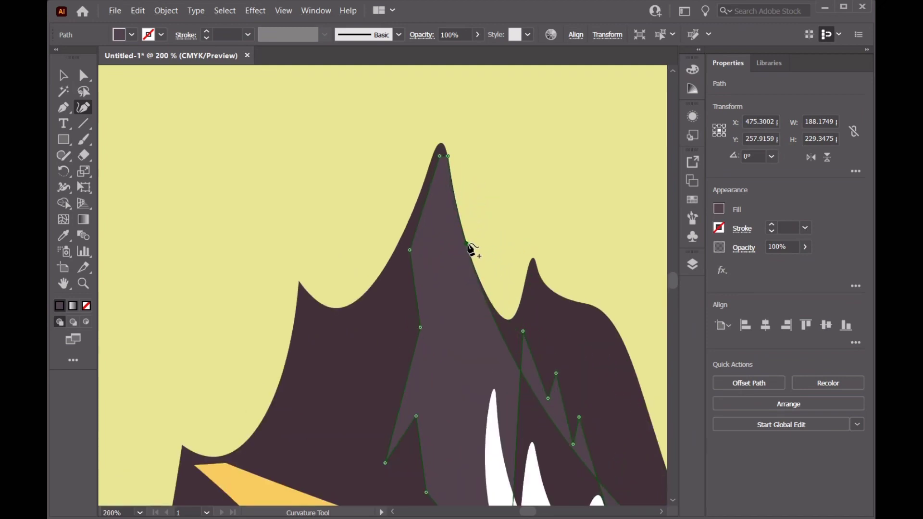
pyautogui.moveTo(508, 351)
pyautogui.mouseDown()
pyautogui.moveTo(546, 285)
pyautogui.moveTo(508, 318)
pyautogui.mouseUp()
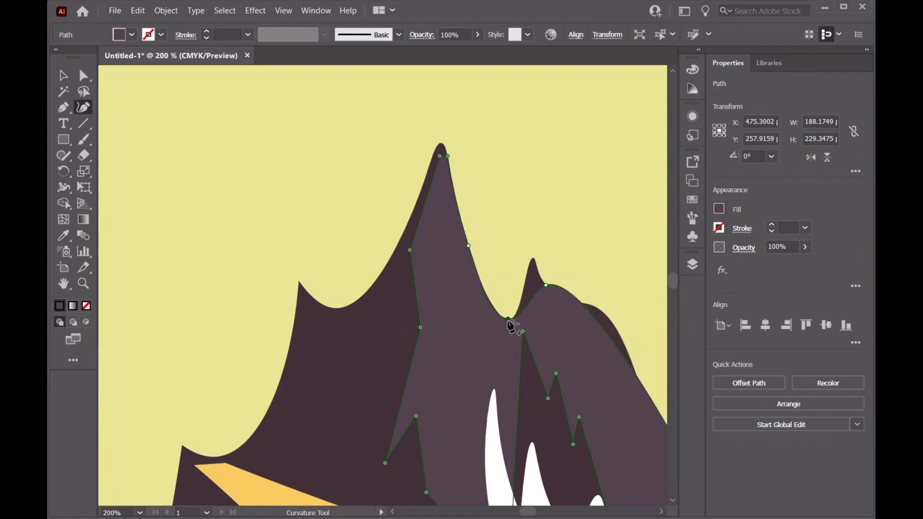
pyautogui.moveTo(546, 285); pyautogui.dragTo(531, 258)
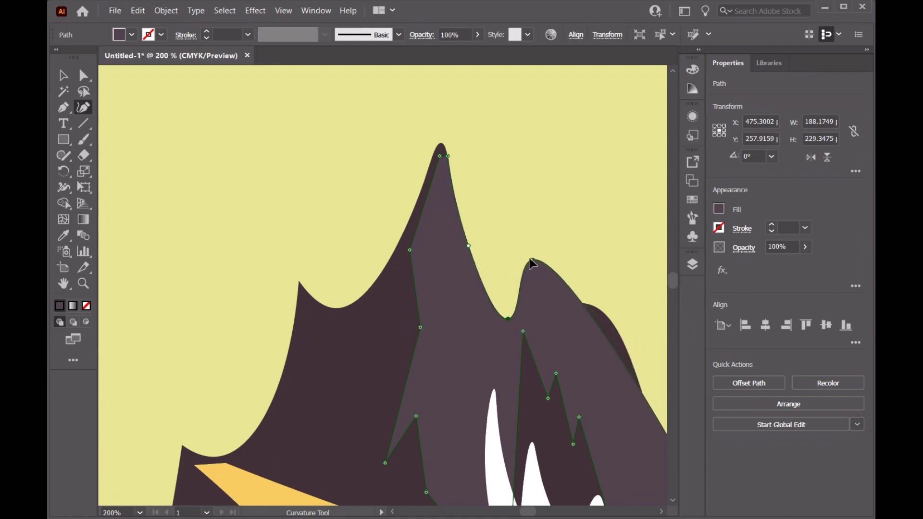
pyautogui.click(556, 294)
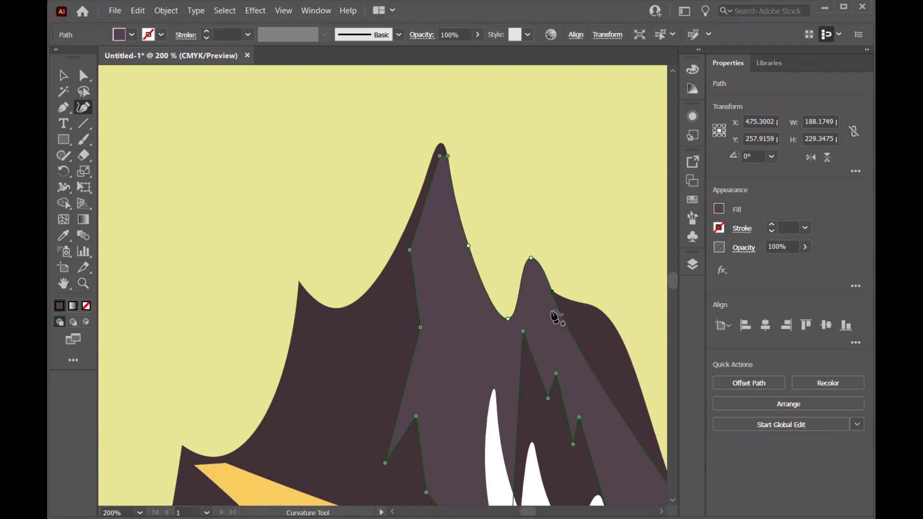
pyautogui.moveTo(577, 329)
pyautogui.mouseDown()
pyautogui.moveTo(583, 296)
pyautogui.moveTo(592, 304)
pyautogui.mouseUp()
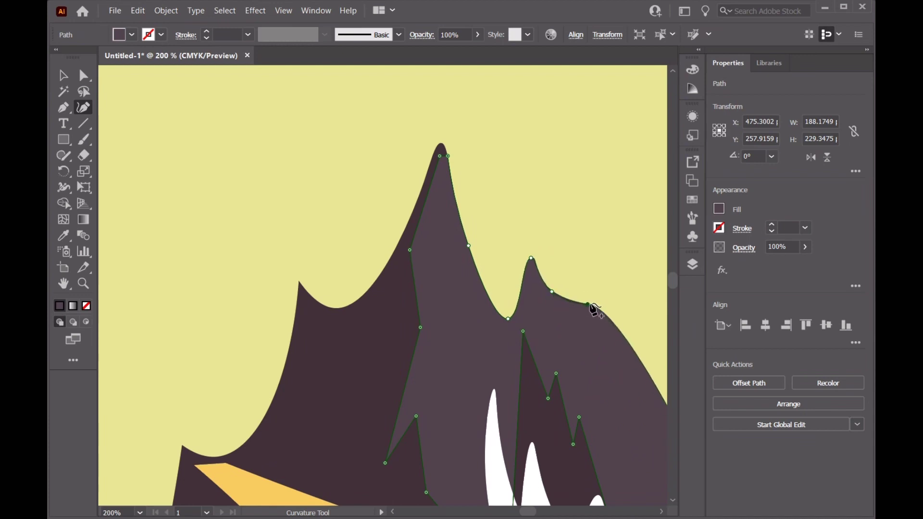
# Step: Pull the lower right ridge inward, smooth its corner, and shift the valley point left
pyautogui.scroll(-2, 609, 356)
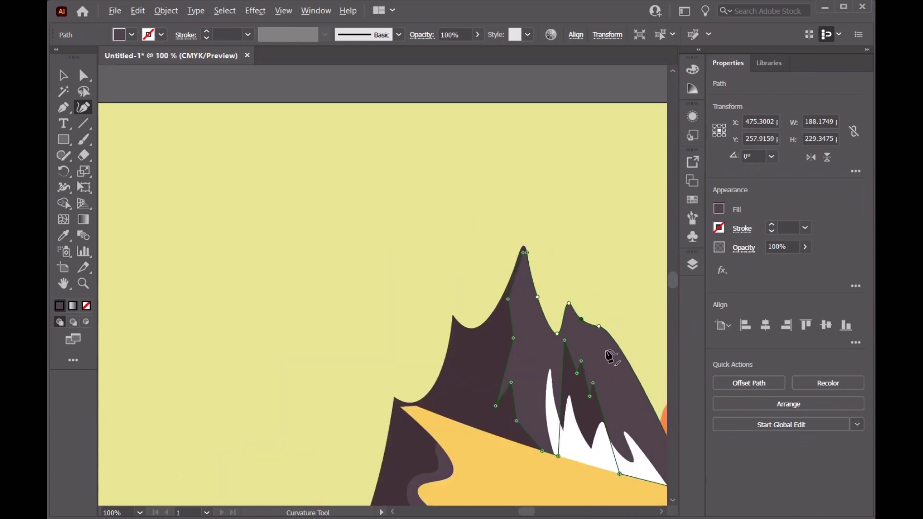
pyautogui.scroll(-1, 644, 376)
pyautogui.scroll(1, 663, 380)
pyautogui.moveTo(662, 378); pyautogui.dragTo(645, 442)
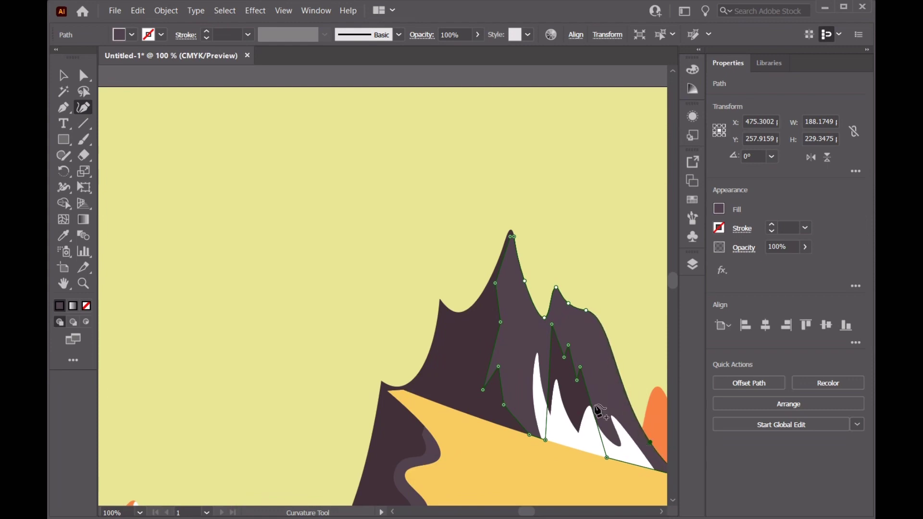
pyautogui.scroll(1, 536, 322)
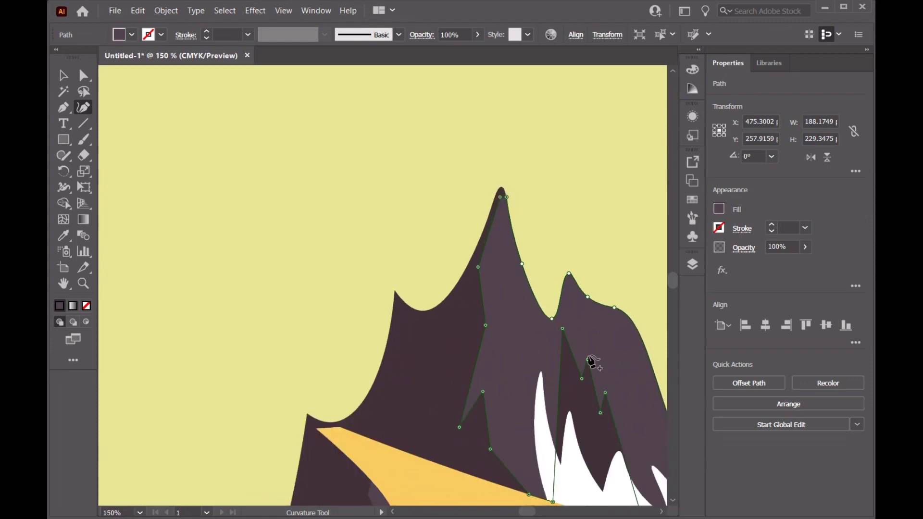
pyautogui.doubleClick(605, 393)
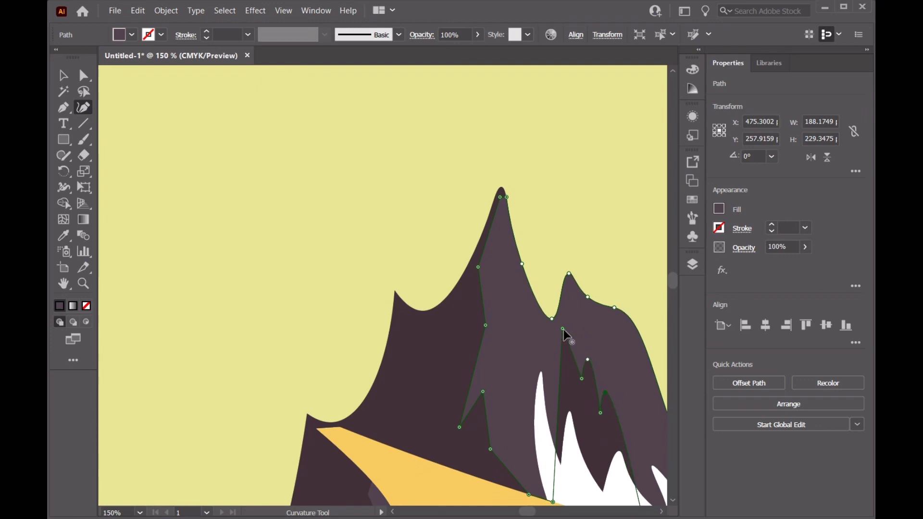
pyautogui.moveTo(600, 412); pyautogui.dragTo(592, 415)
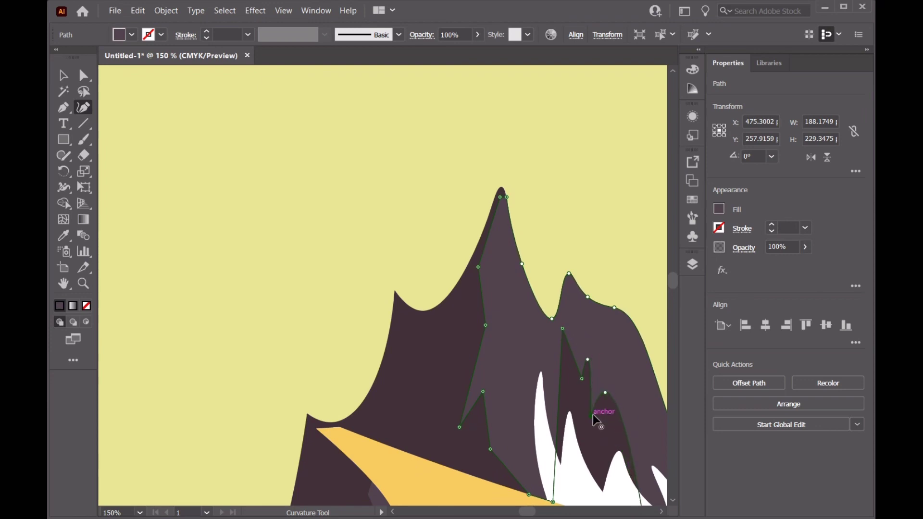
# Step: Nudge and round off the small inner peak, and bow the straight lower edge
pyautogui.click(617, 439)
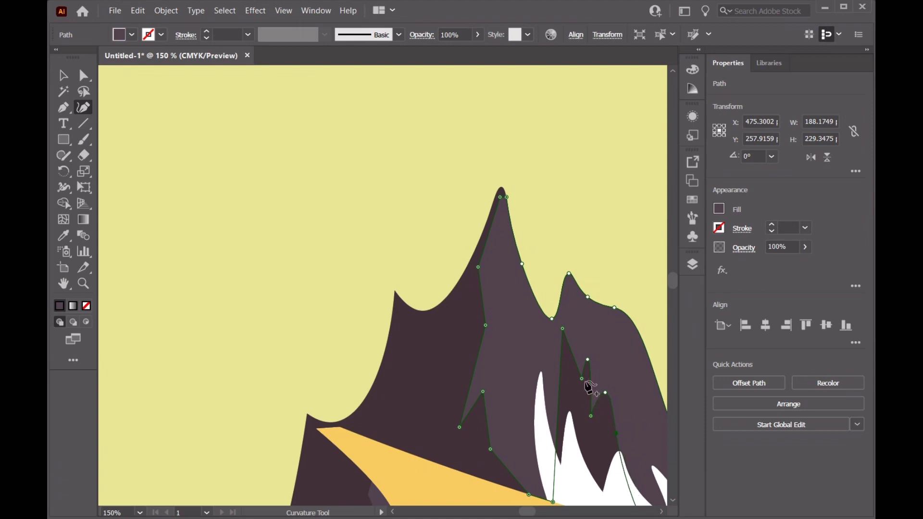
pyautogui.moveTo(582, 380); pyautogui.dragTo(576, 384)
pyautogui.doubleClick(562, 329)
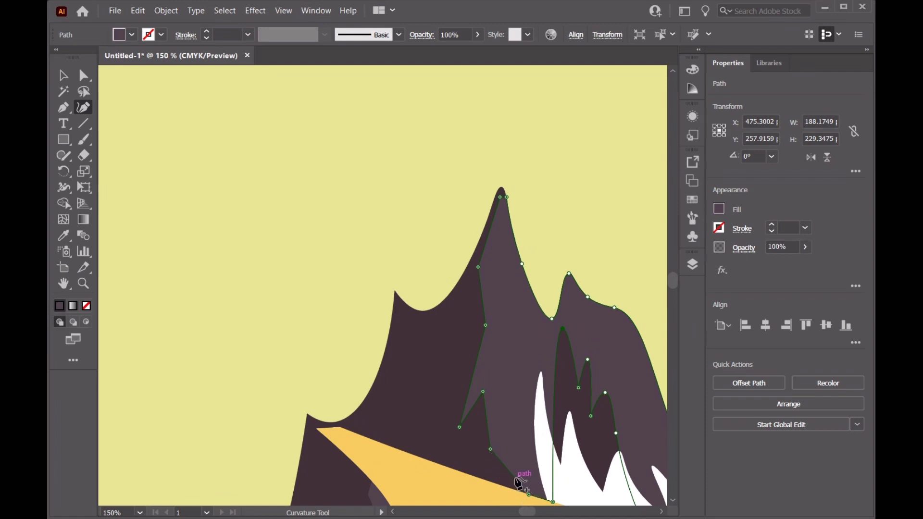
pyautogui.moveTo(524, 488); pyautogui.dragTo(523, 468)
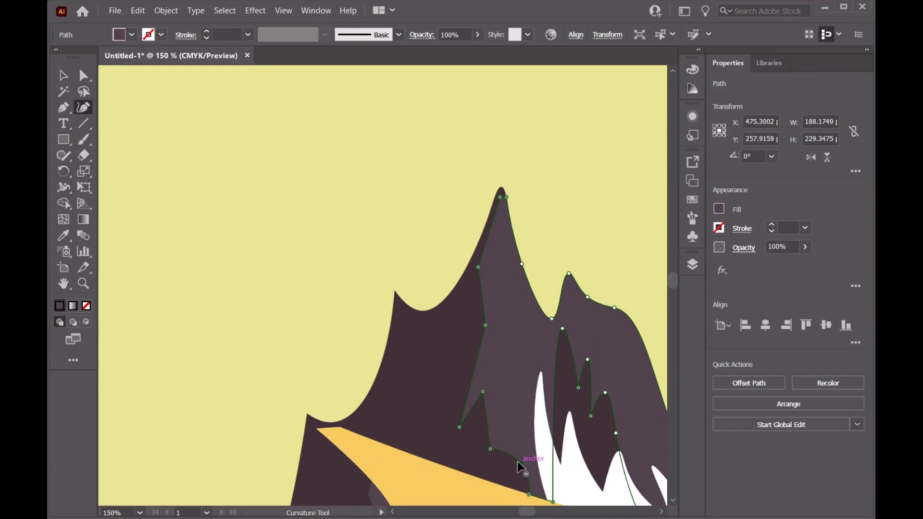
pyautogui.click(490, 449)
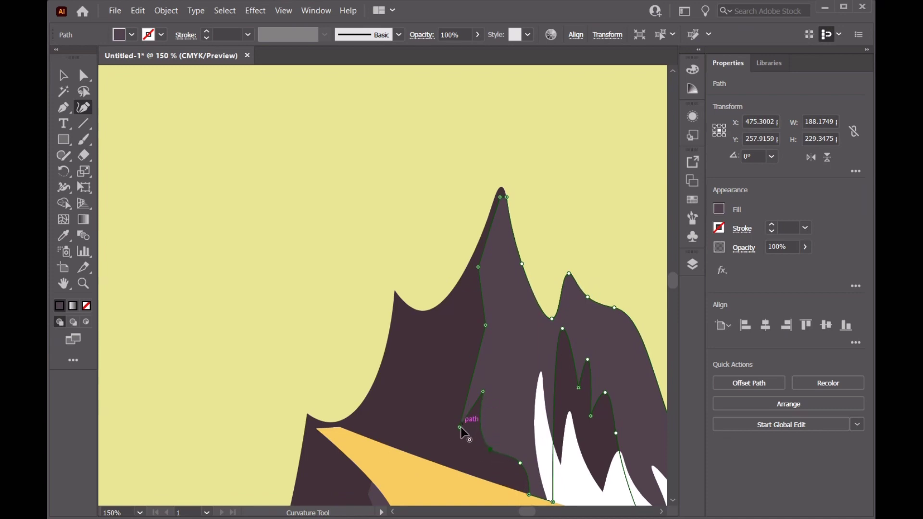
# Step: Sharpen the left-edge point, delete the extra left-edge point, and deselect the shading
pyautogui.doubleClick(483, 392)
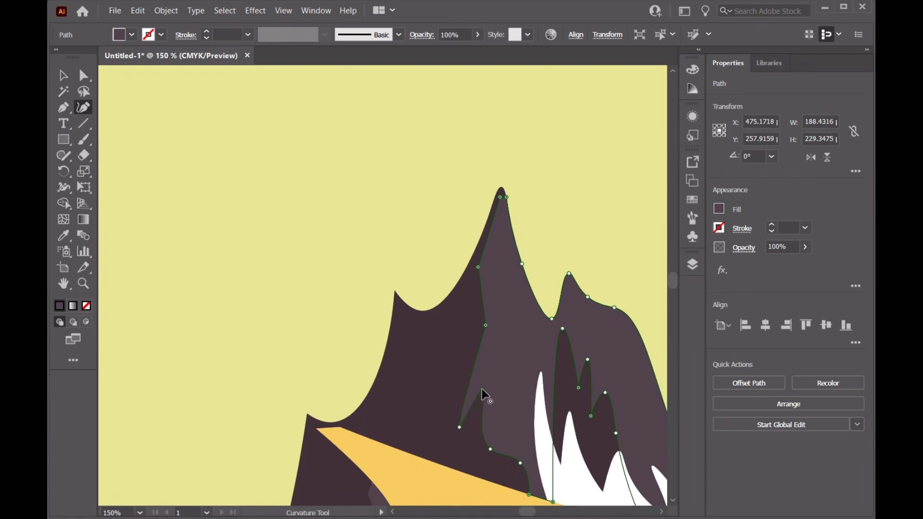
pyautogui.click(486, 325)
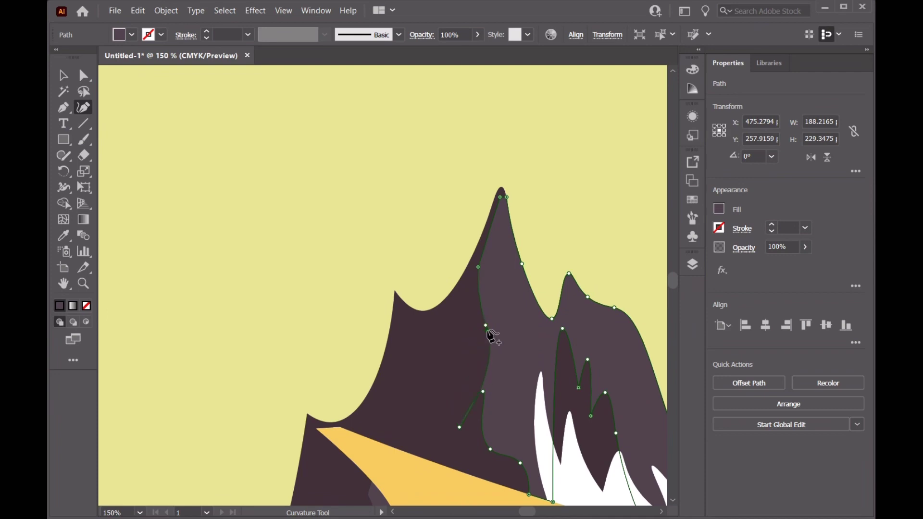
pyautogui.click(485, 327)
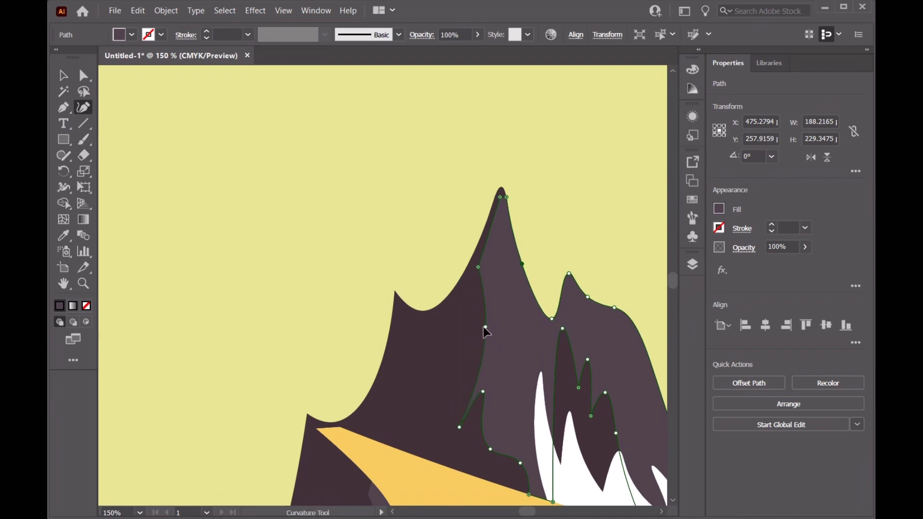
pyautogui.press('Delete')
pyautogui.scroll(1, 486, 291)
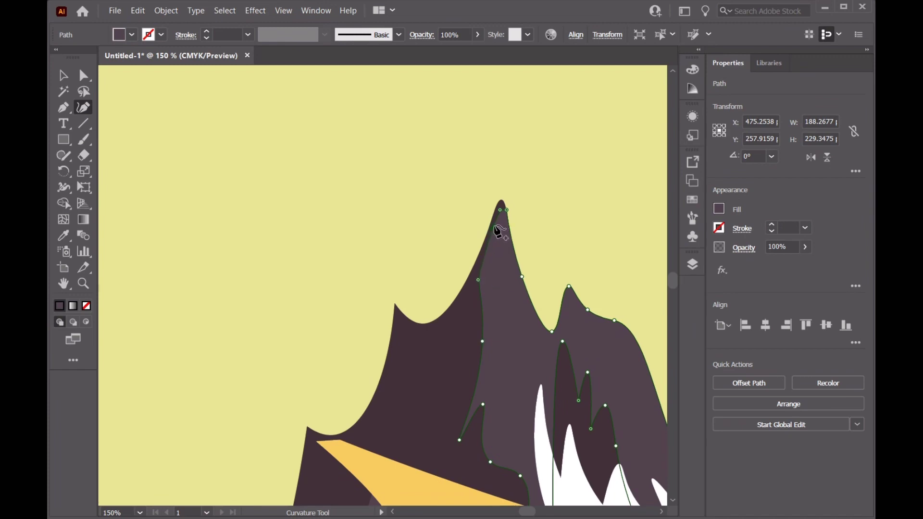
pyautogui.click(63, 75)
pyautogui.click(397, 212)
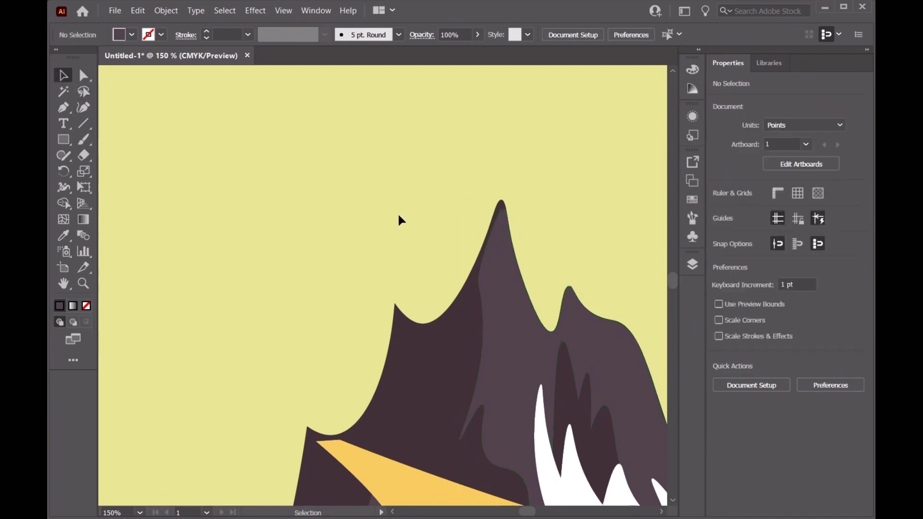
pyautogui.scroll(-3, 456, 274)
pyautogui.scroll(1, 534, 331)
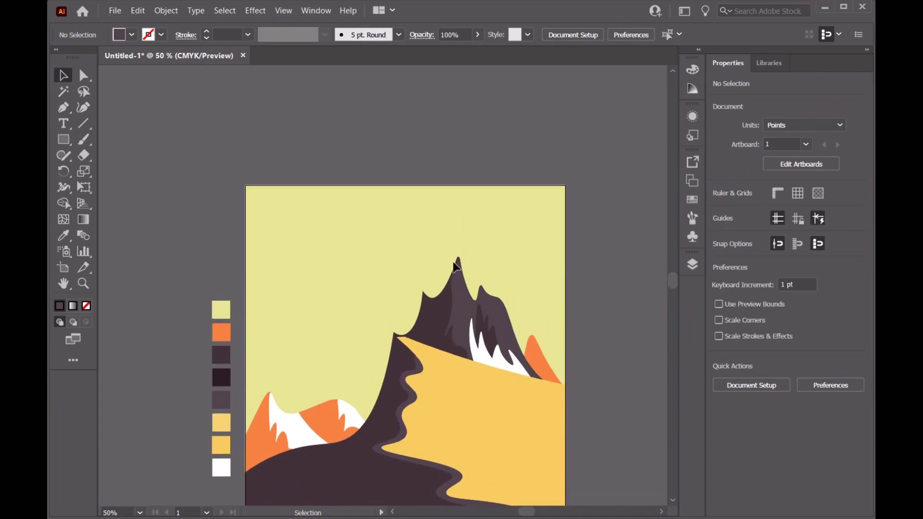
pyautogui.scroll(-1, 534, 365)
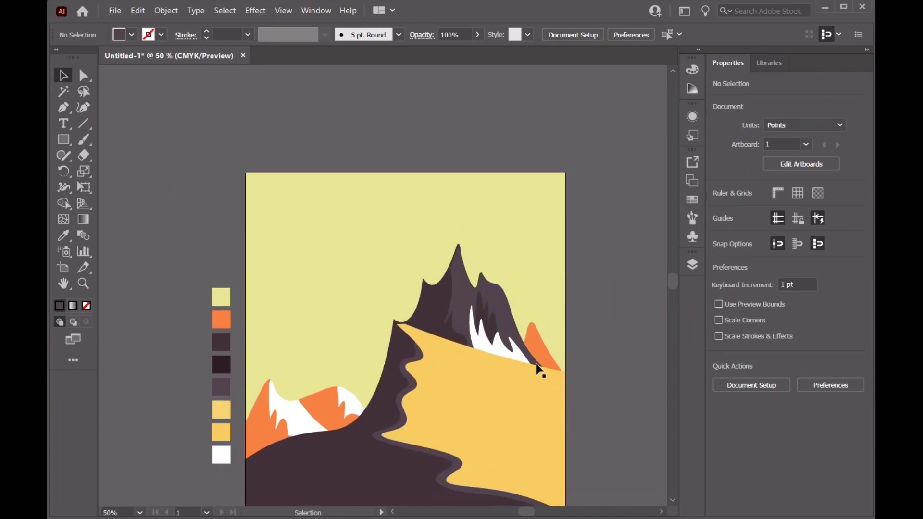
pyautogui.scroll(-4, 519, 342)
pyautogui.scroll(-2, 515, 344)
pyautogui.scroll(-1, 500, 344)
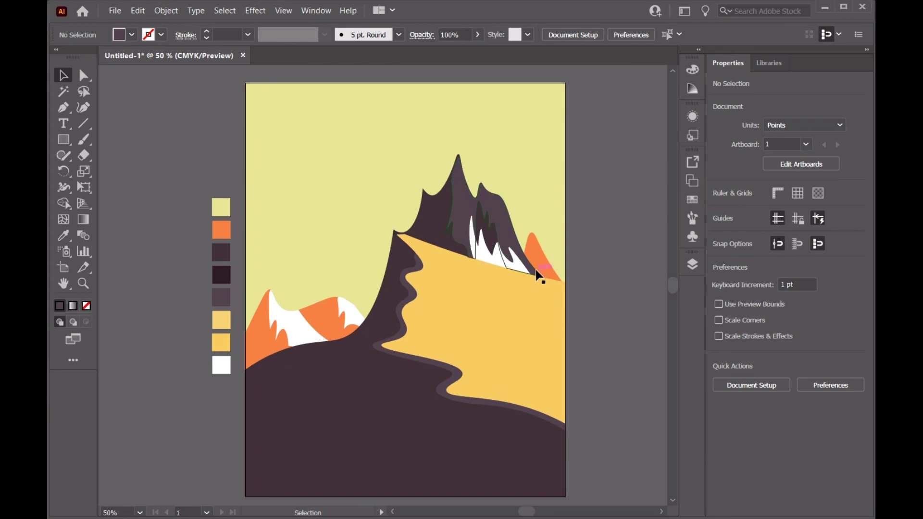
# Step: Create Layer 11 above Layer 10 in the Layers panel, then zoom in on the peak
pyautogui.click(692, 264)
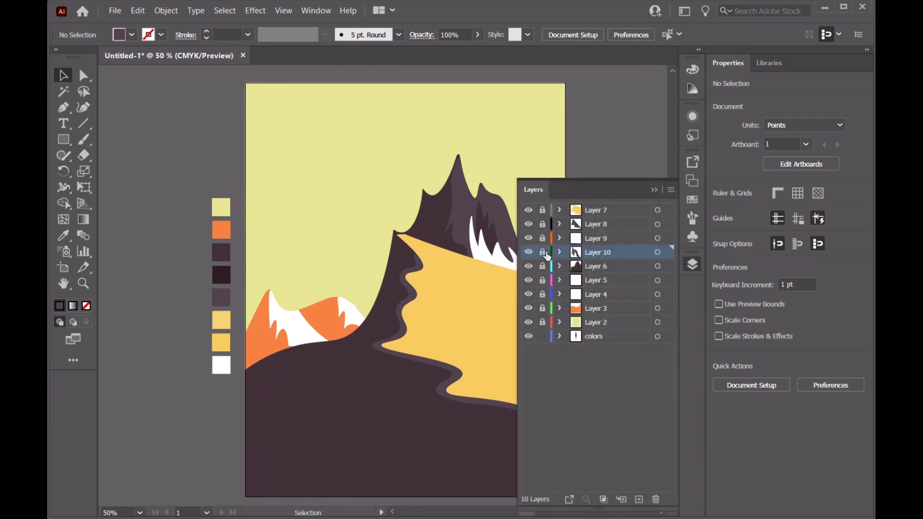
pyautogui.click(639, 499)
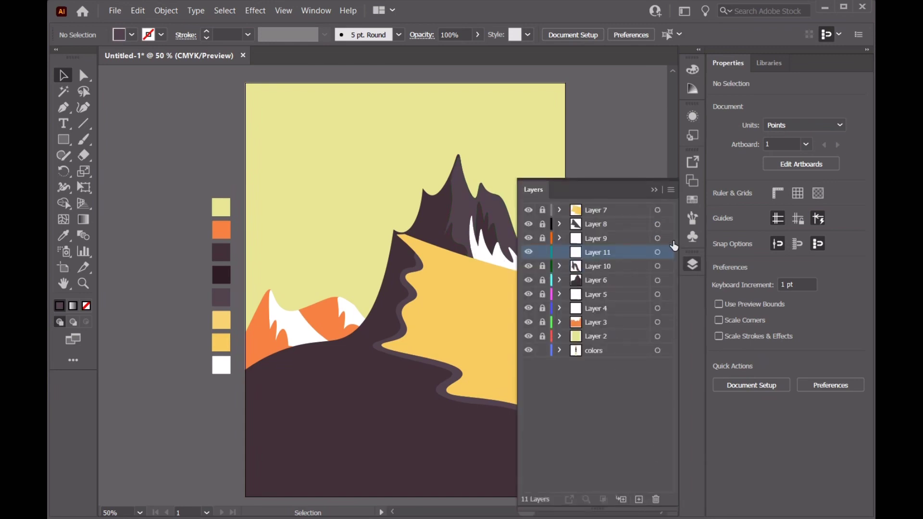
pyautogui.click(655, 190)
pyautogui.scroll(1, 402, 192)
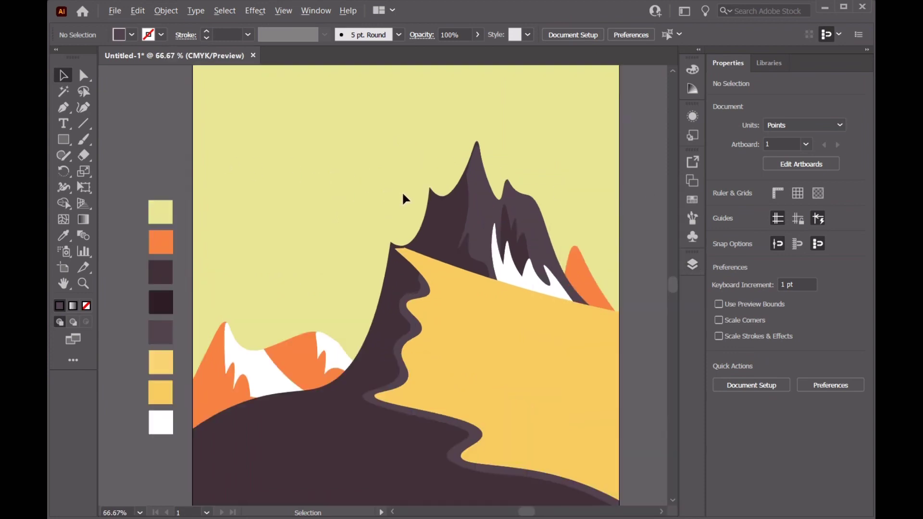
pyautogui.scroll(2, 517, 211)
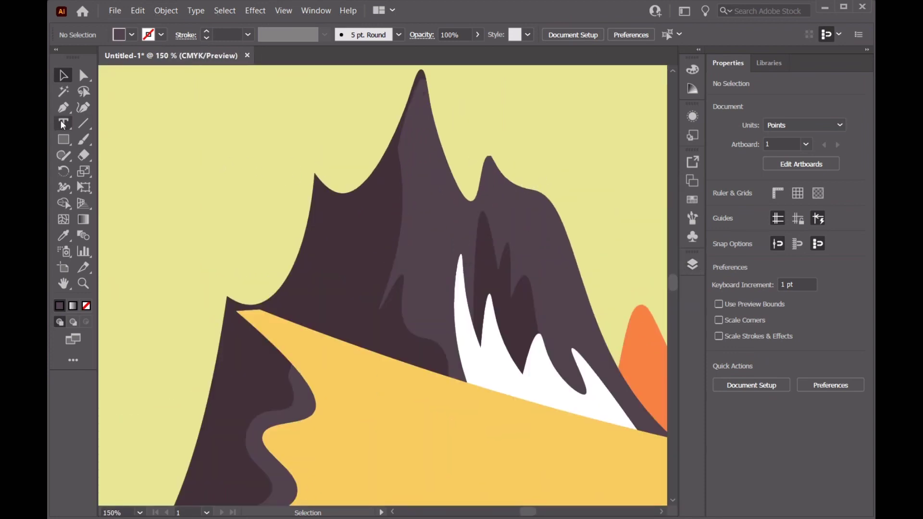
# Step: Outline a closed, jagged Pen-tool shadow shape on the peak's left face down to the slope
pyautogui.click(63, 107)
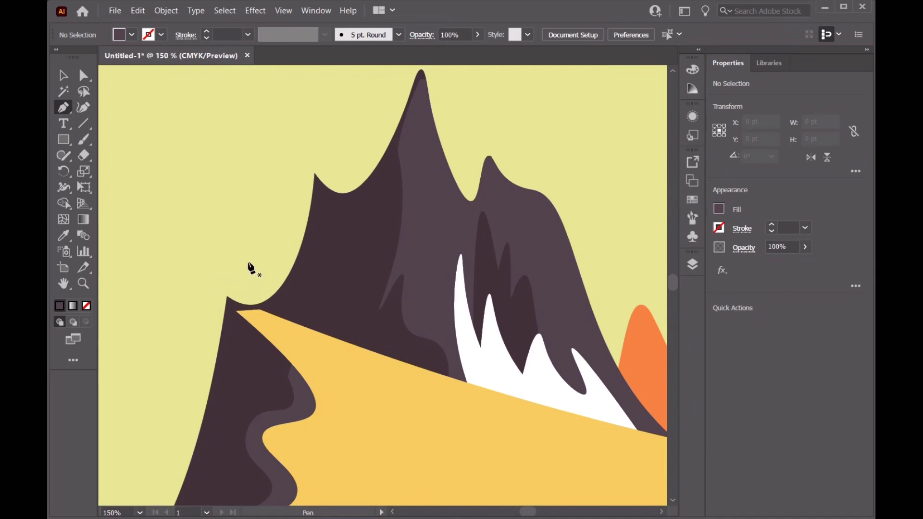
pyautogui.click(304, 237)
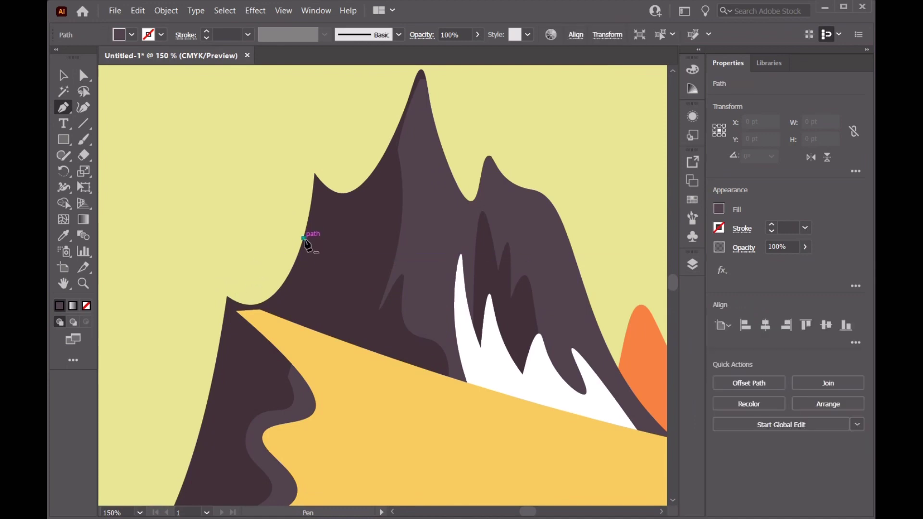
pyautogui.click(303, 271)
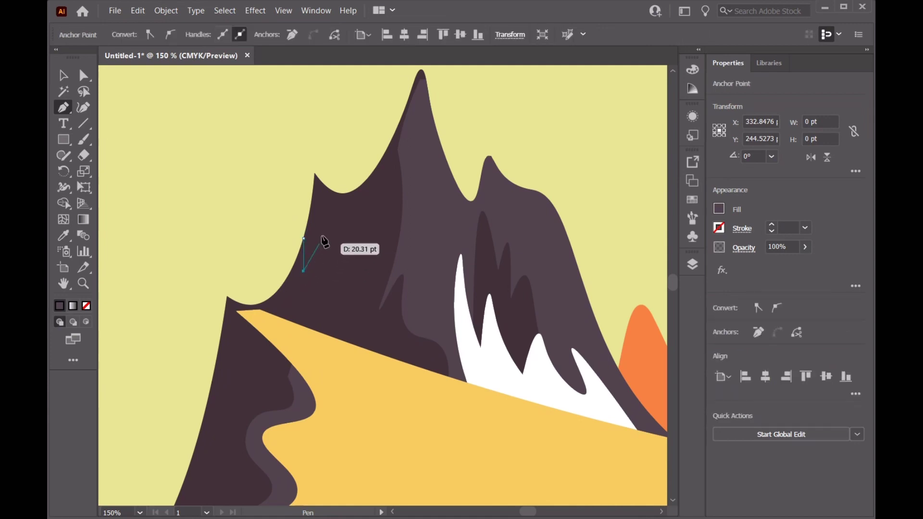
pyautogui.click(330, 229)
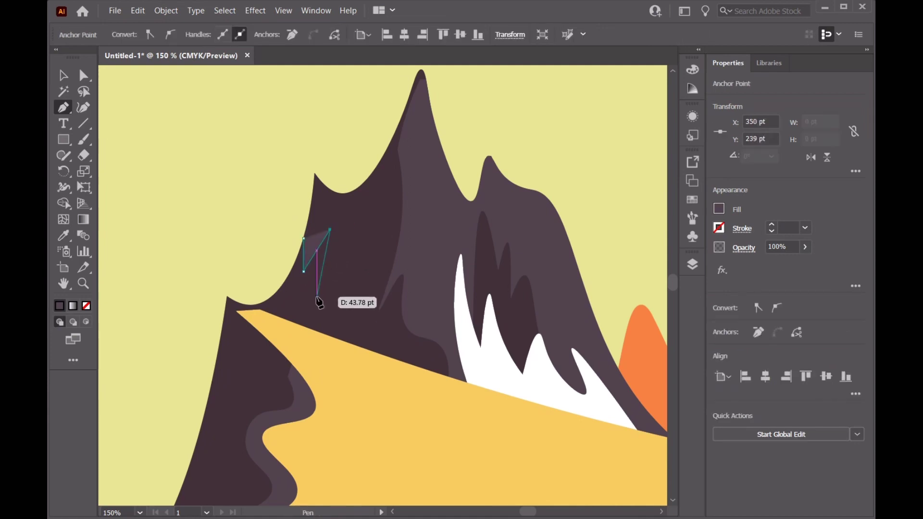
pyautogui.click(316, 296)
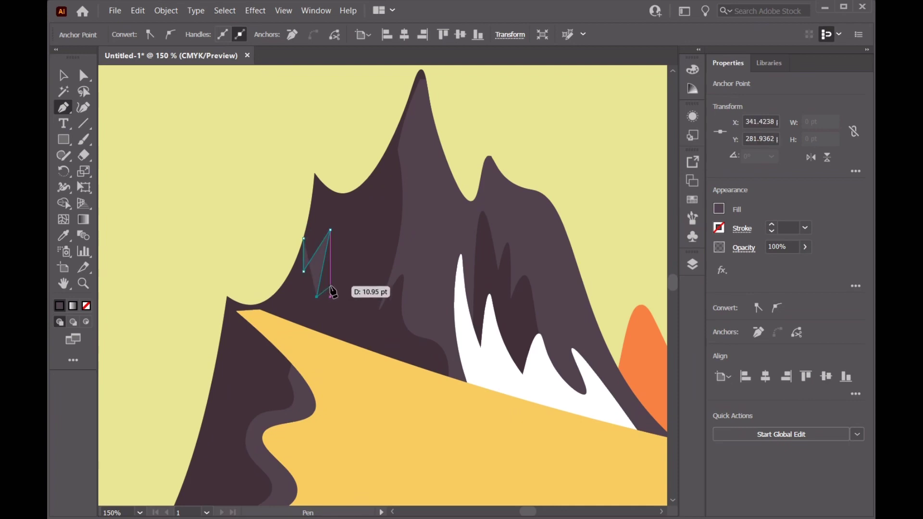
pyautogui.click(330, 286)
pyautogui.click(341, 339)
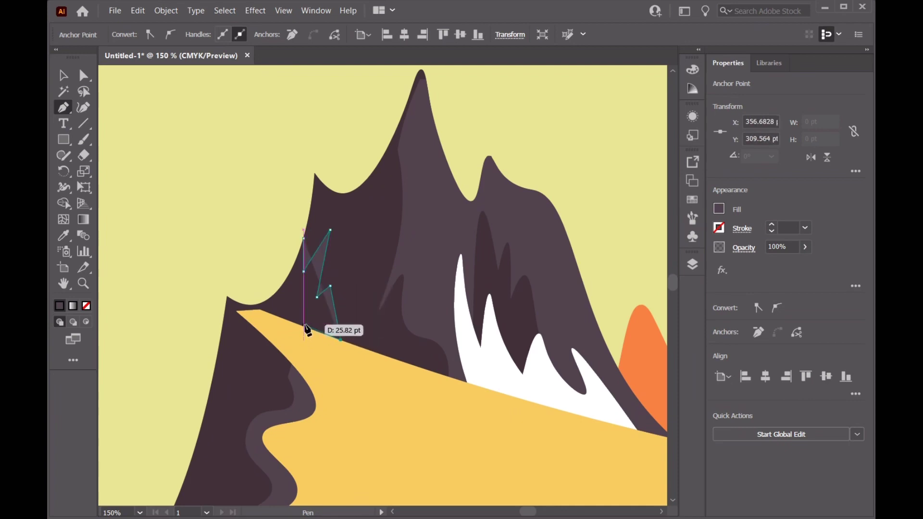
pyautogui.click(235, 302)
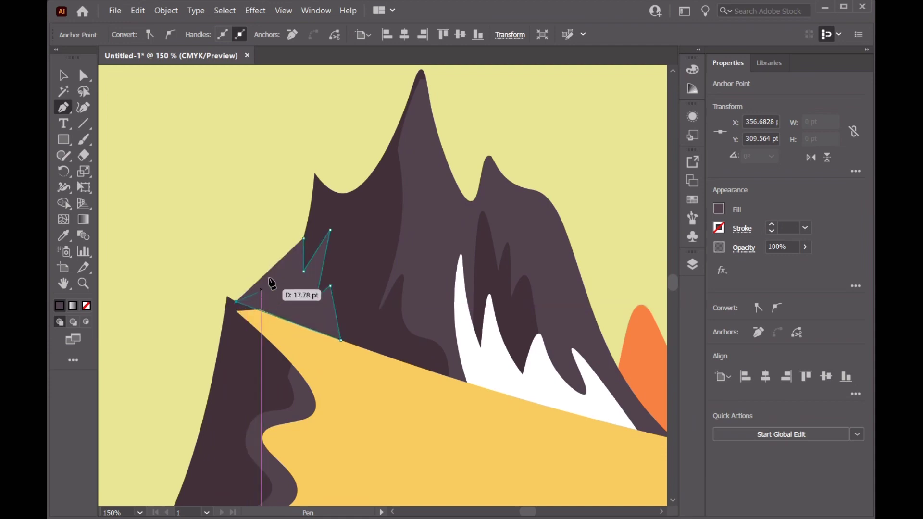
pyautogui.click(301, 241)
# Step: Fill the shadow shape with the darkest purple sampled with the Eyedropper
pyautogui.scroll(-2, 140, 297)
pyautogui.scroll(-2, 139, 297)
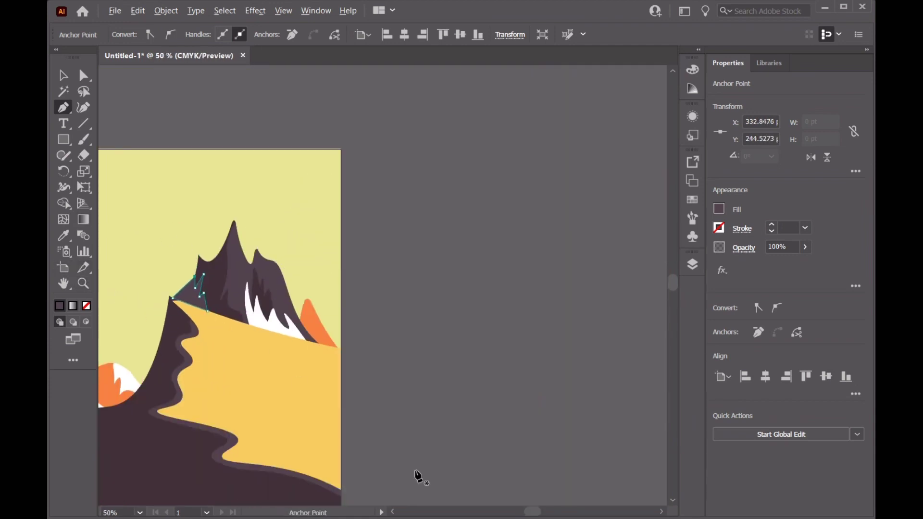
pyautogui.moveTo(545, 515); pyautogui.dragTo(531, 511)
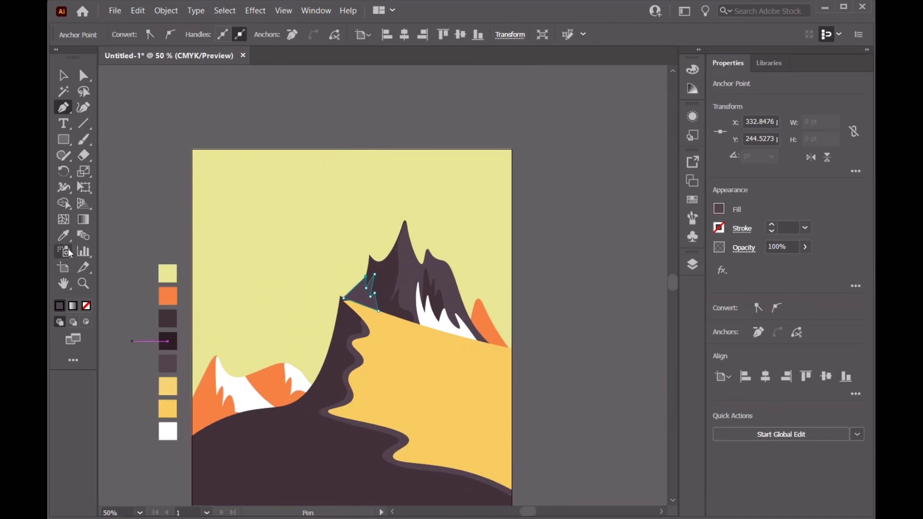
pyautogui.click(63, 235)
pyautogui.click(167, 341)
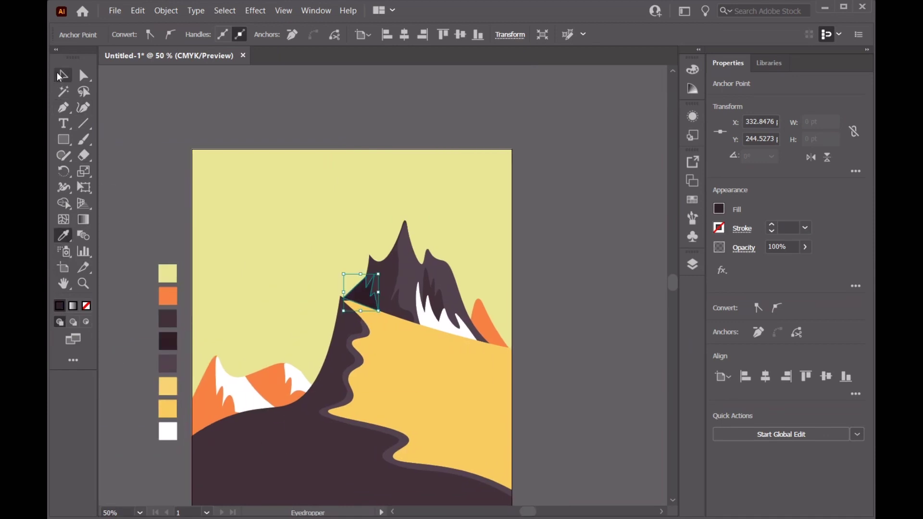
pyautogui.click(60, 76)
pyautogui.click(84, 107)
# Step: Make the shadow's top point and two inner corners smooth, nudging the top point lower
pyautogui.scroll(2, 346, 264)
pyautogui.scroll(2, 346, 264)
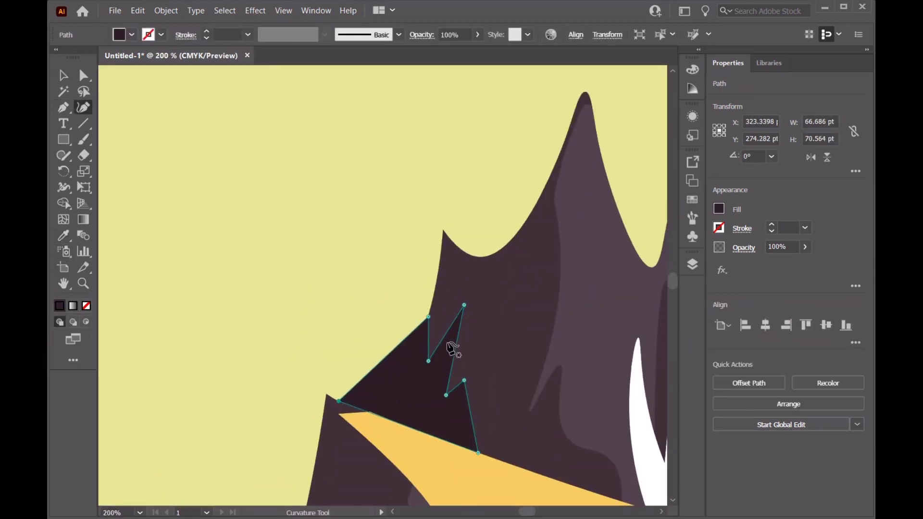
pyautogui.doubleClick(428, 361)
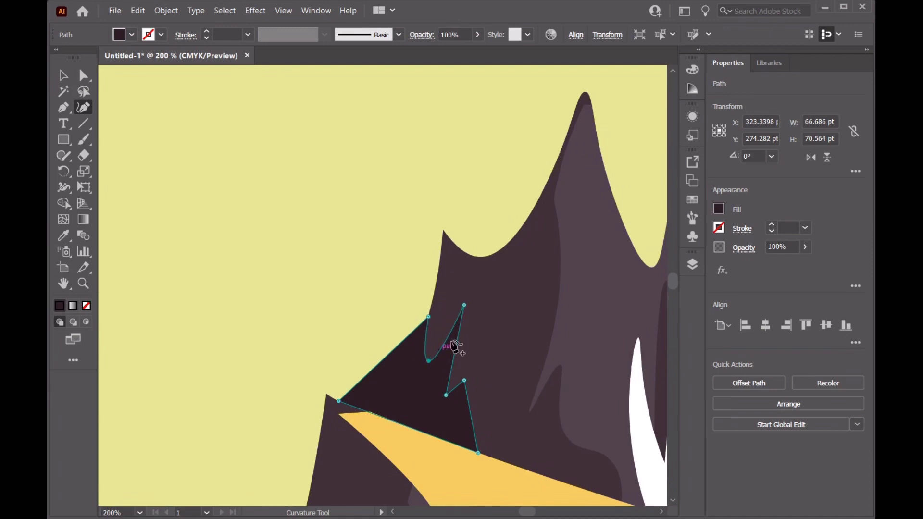
pyautogui.doubleClick(464, 306)
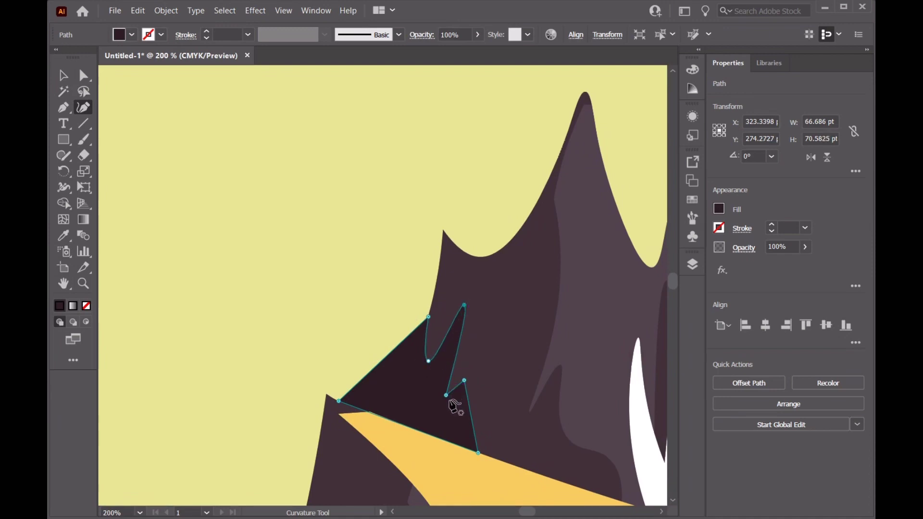
pyautogui.doubleClick(465, 380)
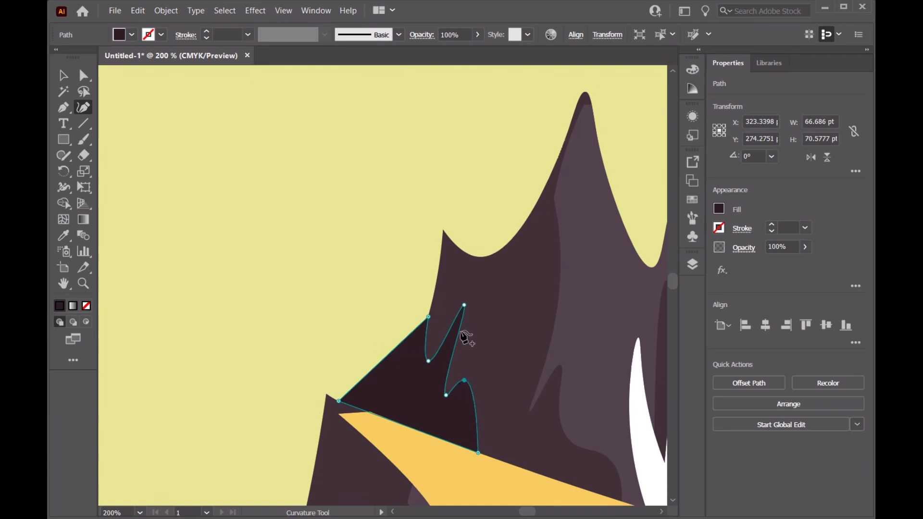
pyautogui.moveTo(464, 305); pyautogui.dragTo(466, 316)
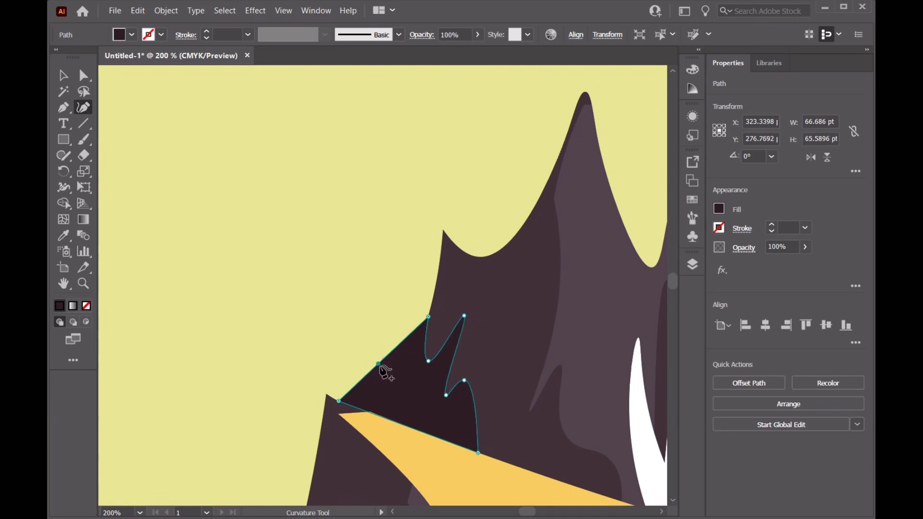
# Step: Bend the shadow's straight left edge into a curve and deselect the shape
pyautogui.moveTo(379, 365); pyautogui.dragTo(364, 400)
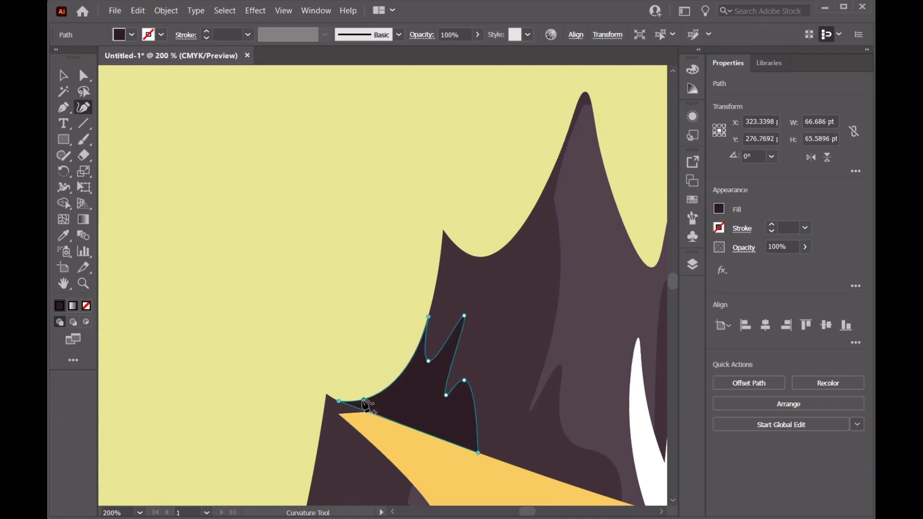
pyautogui.scroll(2, 414, 395)
pyautogui.scroll(1, 439, 258)
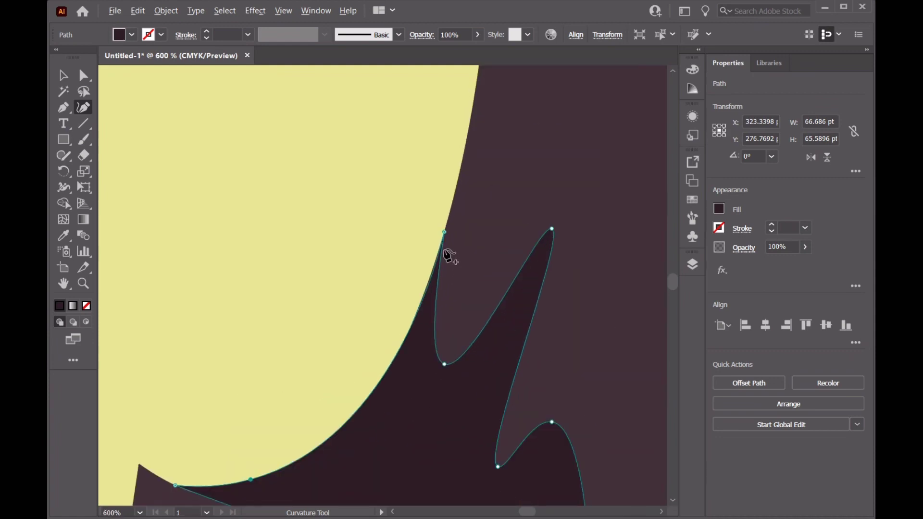
pyautogui.scroll(-1, 442, 286)
pyautogui.scroll(-1, 456, 392)
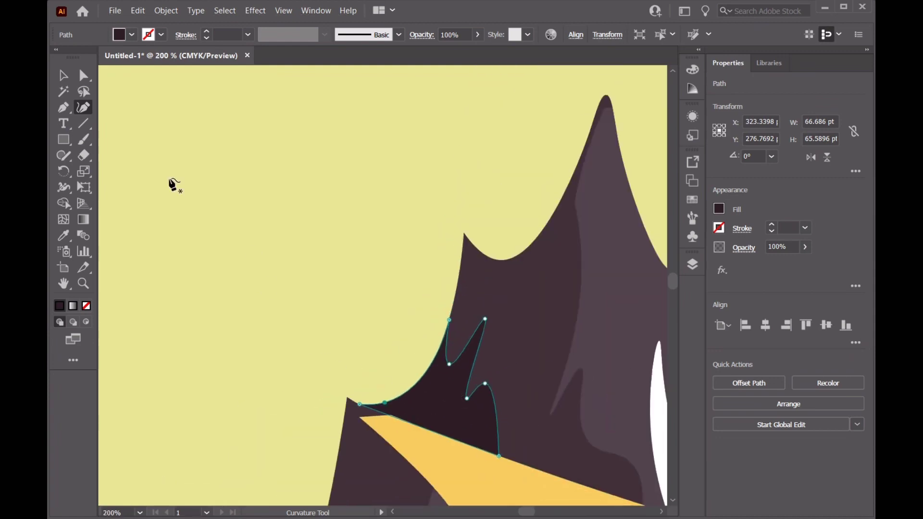
pyautogui.click(66, 76)
pyautogui.click(336, 197)
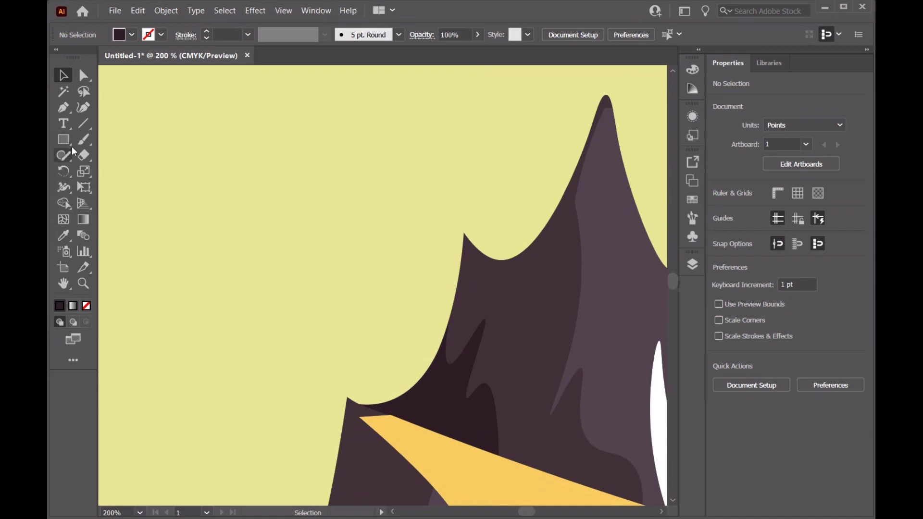
# Step: Draw a thin, tall ellipse on the mountain face, tilted and narrowed to follow the slope
pyautogui.moveTo(71, 138); pyautogui.dragTo(144, 171)
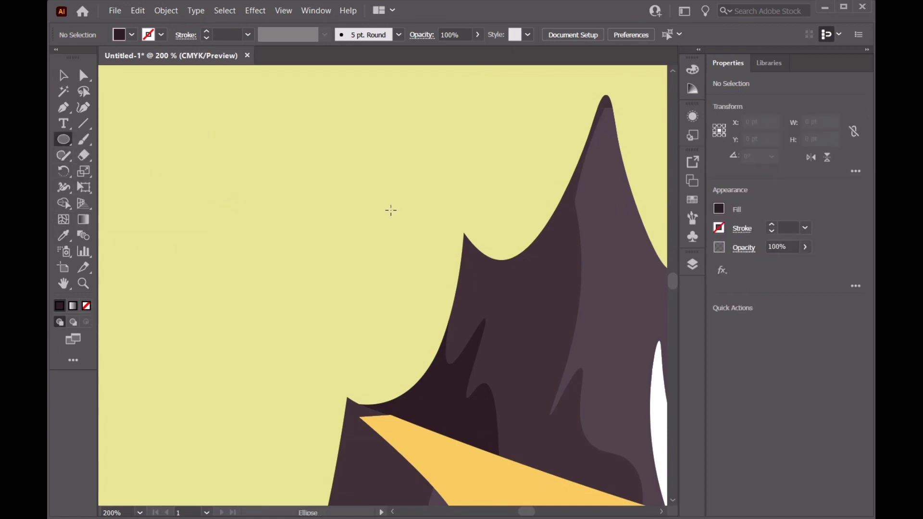
pyautogui.moveTo(513, 344); pyautogui.dragTo(504, 367)
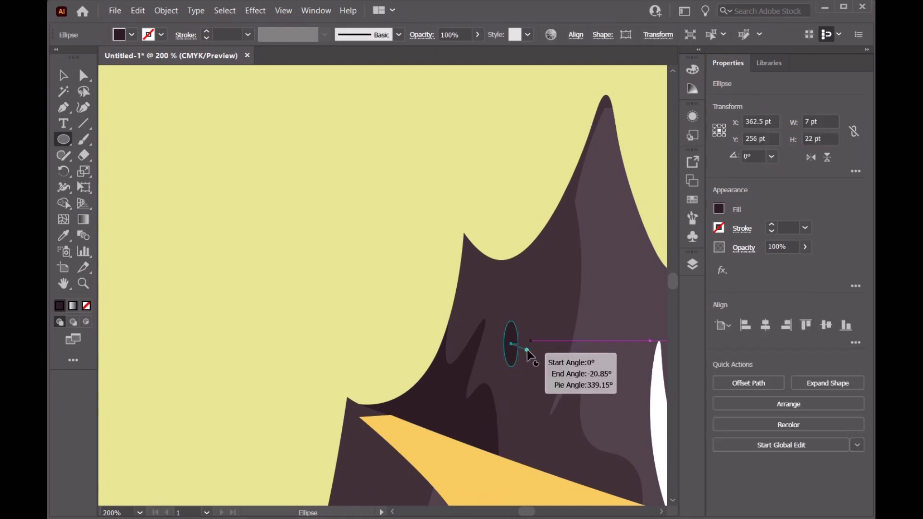
pyautogui.press('v')
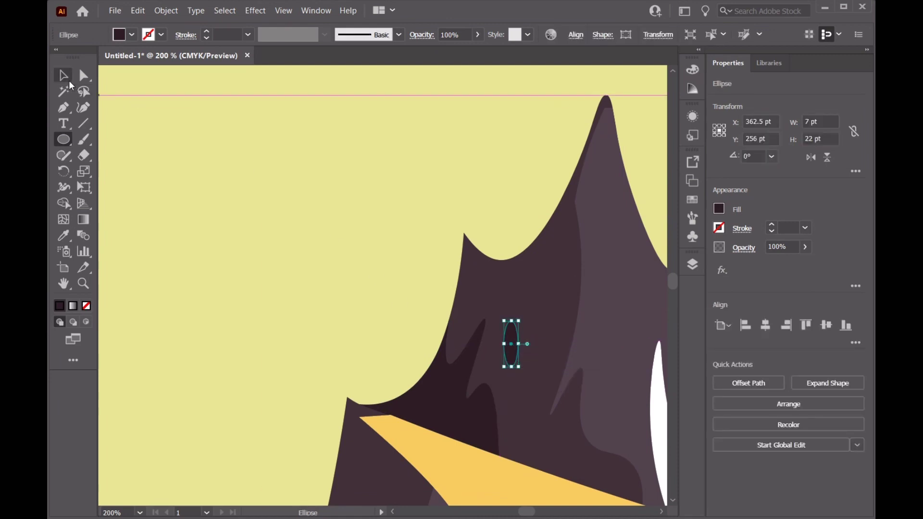
pyautogui.moveTo(526, 374); pyautogui.dragTo(516, 382)
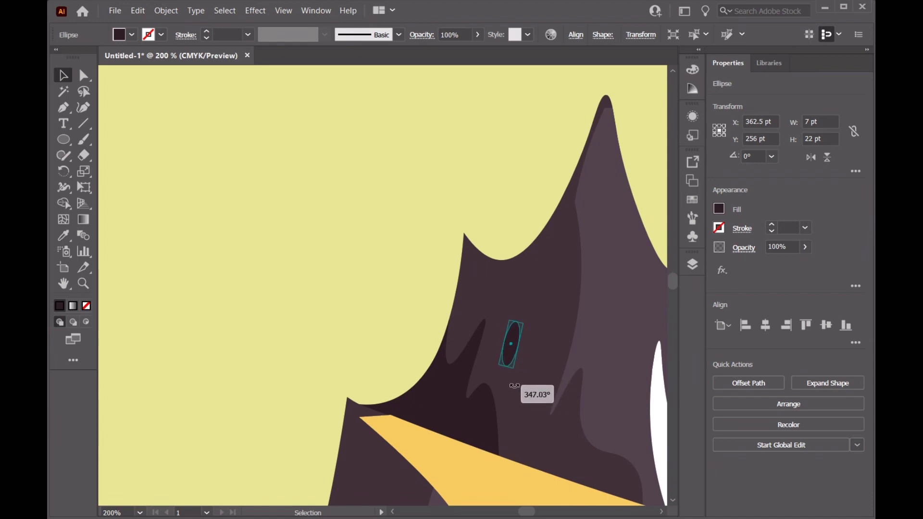
pyautogui.scroll(1, 518, 369)
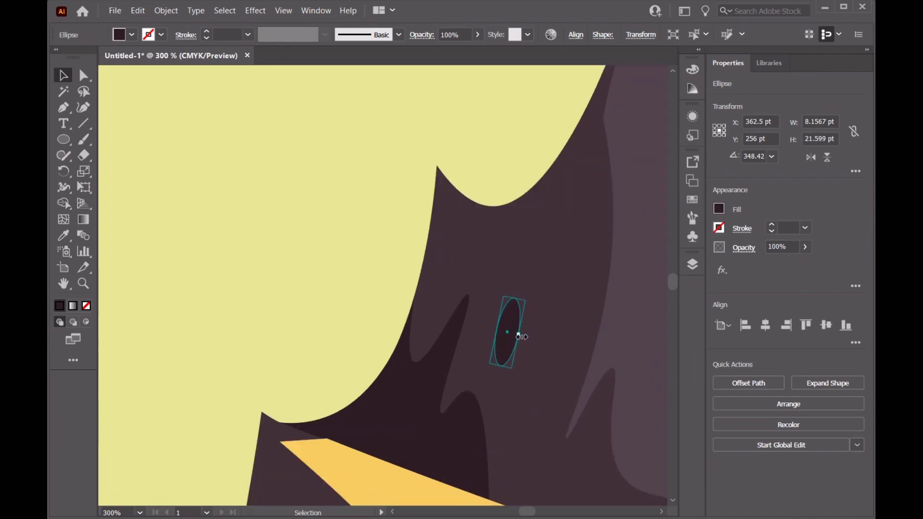
pyautogui.moveTo(522, 337); pyautogui.dragTo(508, 332)
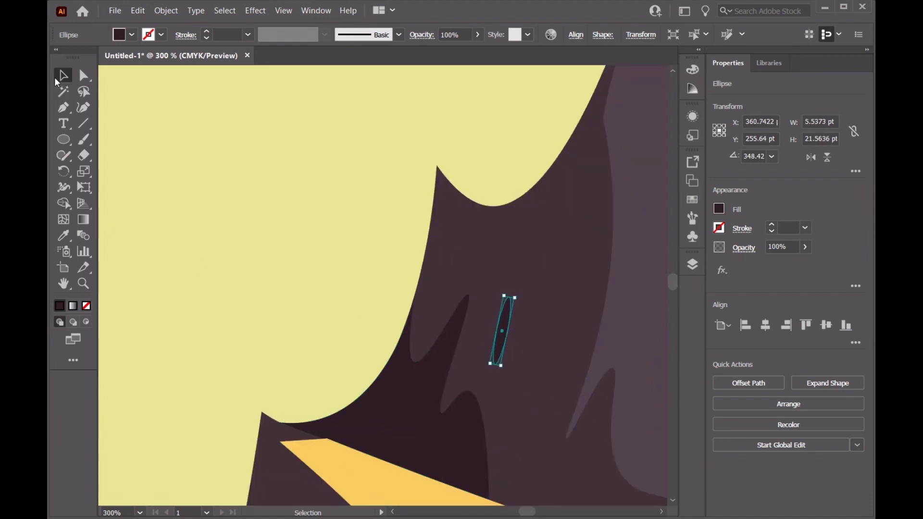
pyautogui.click(169, 143)
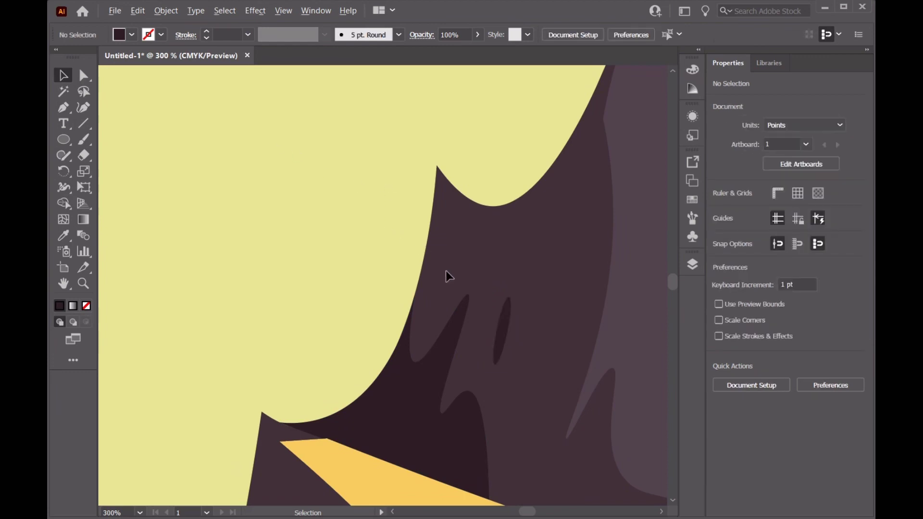
# Step: Move the small ellipse up the peak's face, lengthen it, and deselect it
pyautogui.moveTo(510, 336)
pyautogui.mouseDown()
pyautogui.moveTo(552, 264)
pyautogui.moveTo(545, 251)
pyautogui.mouseUp()
pyautogui.scroll(-1, 551, 244)
pyautogui.scroll(-2, 547, 249)
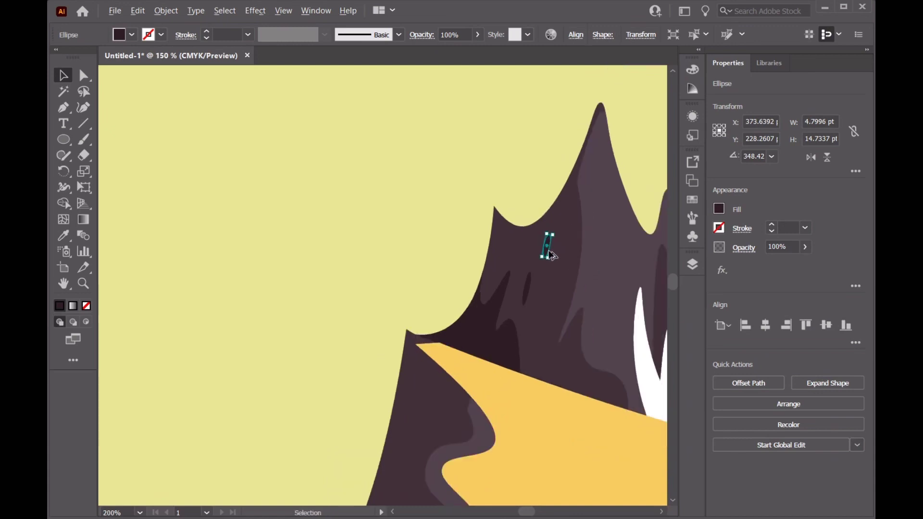
pyautogui.click(414, 200)
pyautogui.scroll(-2, 449, 236)
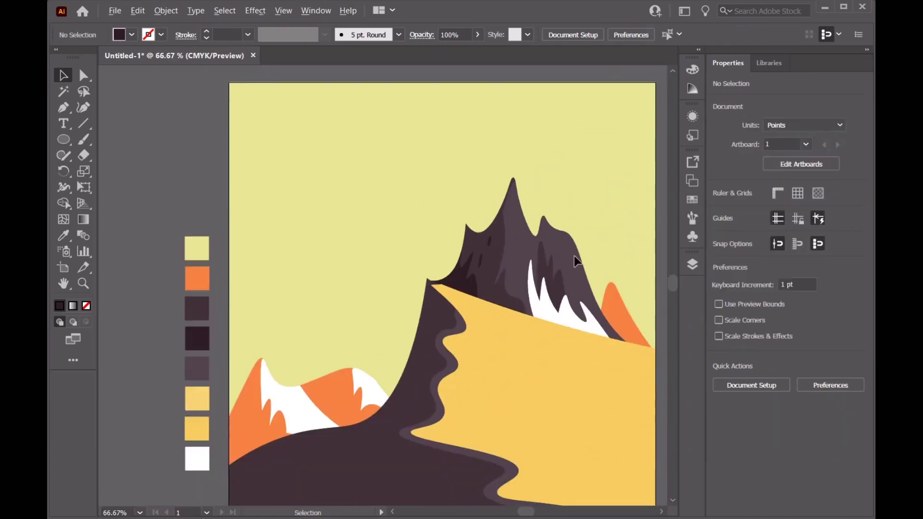
# Step: Place a shading ellipse near the summit, rotate it about 5.5° and stretch it into a sliver
pyautogui.moveTo(495, 244); pyautogui.dragTo(514, 239)
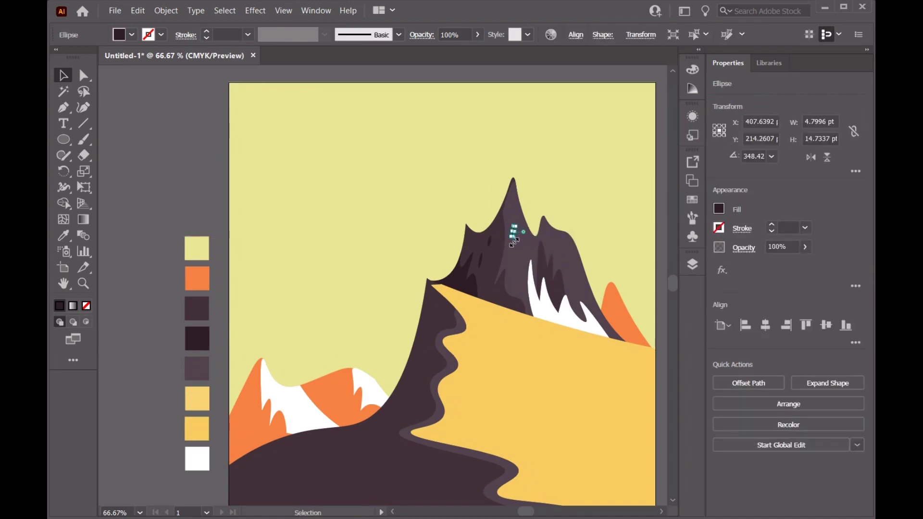
pyautogui.scroll(3, 514, 240)
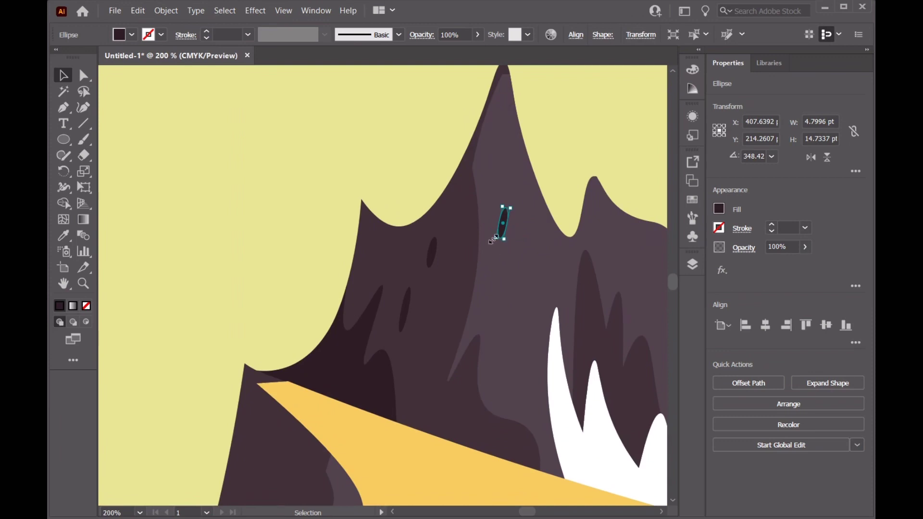
pyautogui.scroll(2, 505, 218)
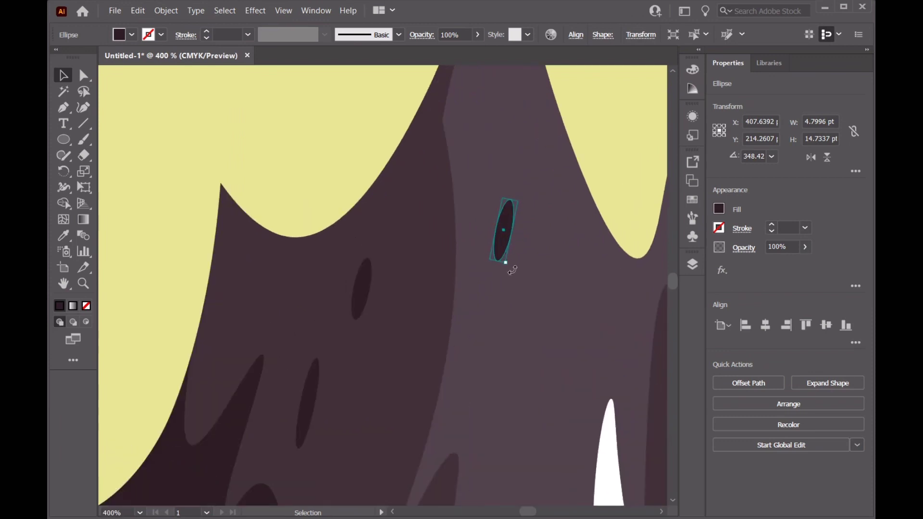
pyautogui.moveTo(513, 270); pyautogui.dragTo(515, 265)
pyautogui.moveTo(512, 232)
pyautogui.mouseDown()
pyautogui.moveTo(507, 237)
pyautogui.moveTo(525, 220)
pyautogui.moveTo(538, 331)
pyautogui.mouseUp()
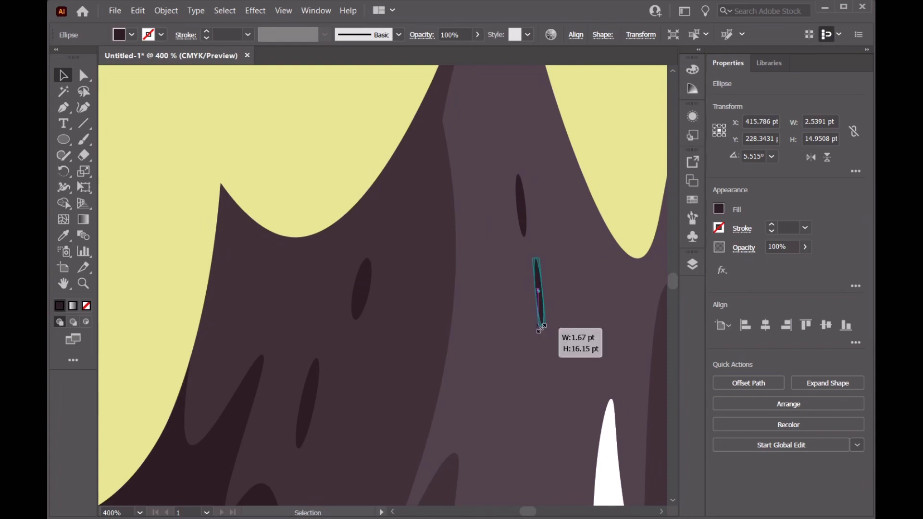
pyautogui.click(362, 139)
pyautogui.hotkey('ctrl', '-')
# Step: Select Layer 6 in the Layers panel and create Layer 12 directly above it
pyautogui.scroll(-1, 587, 237)
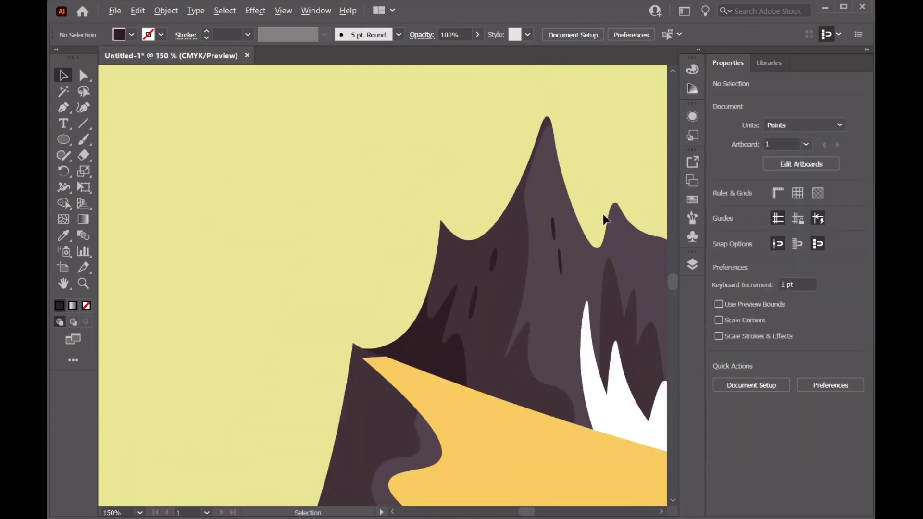
pyautogui.scroll(-1, 436, 193)
pyautogui.scroll(-2, 438, 195)
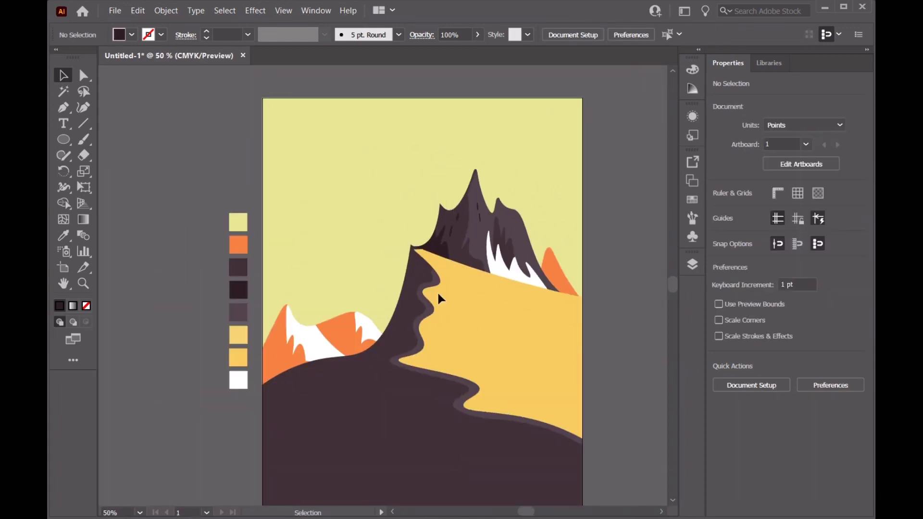
pyautogui.scroll(-1, 434, 261)
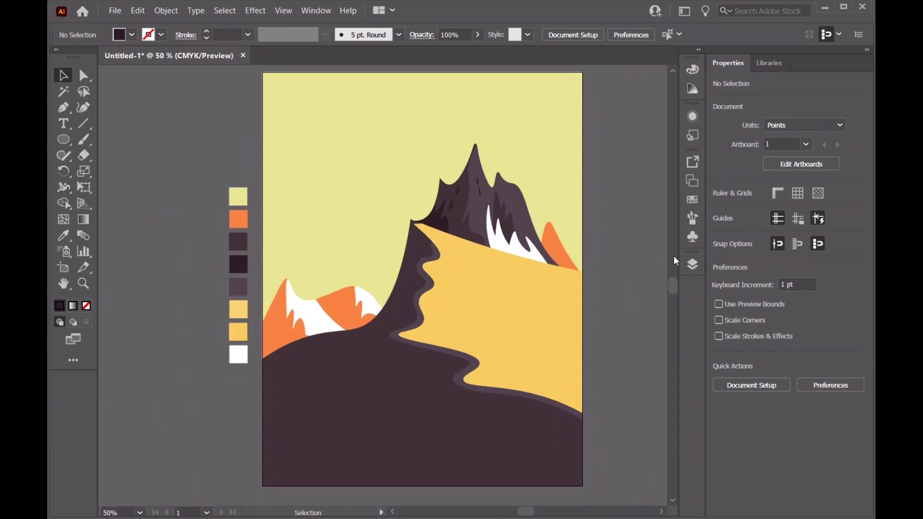
pyautogui.click(692, 265)
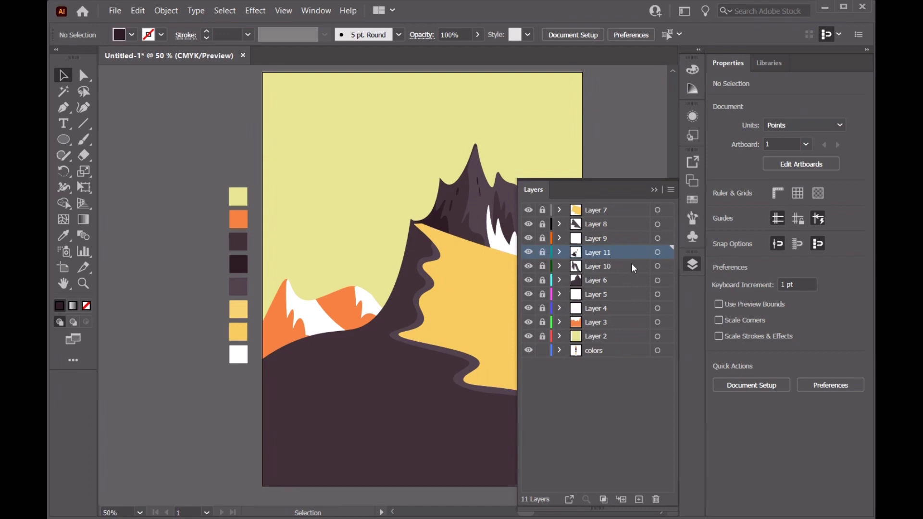
pyautogui.click(608, 269)
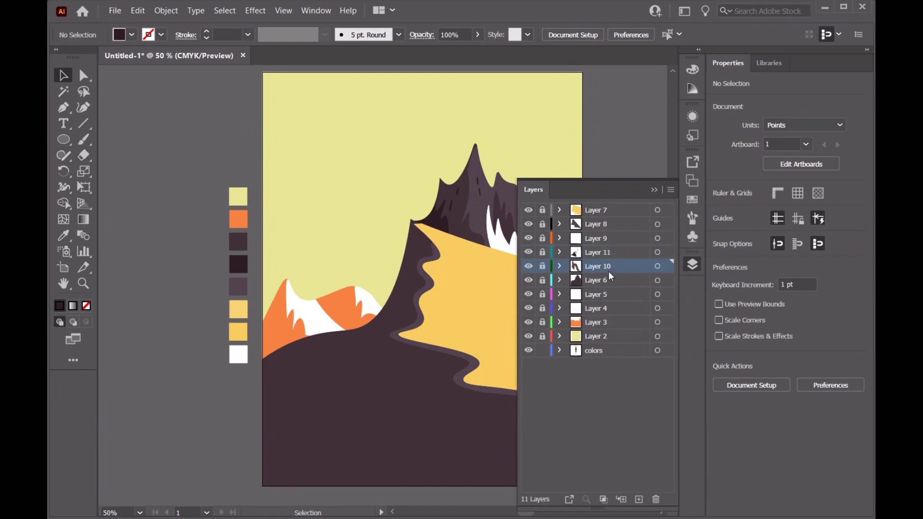
pyautogui.click(639, 500)
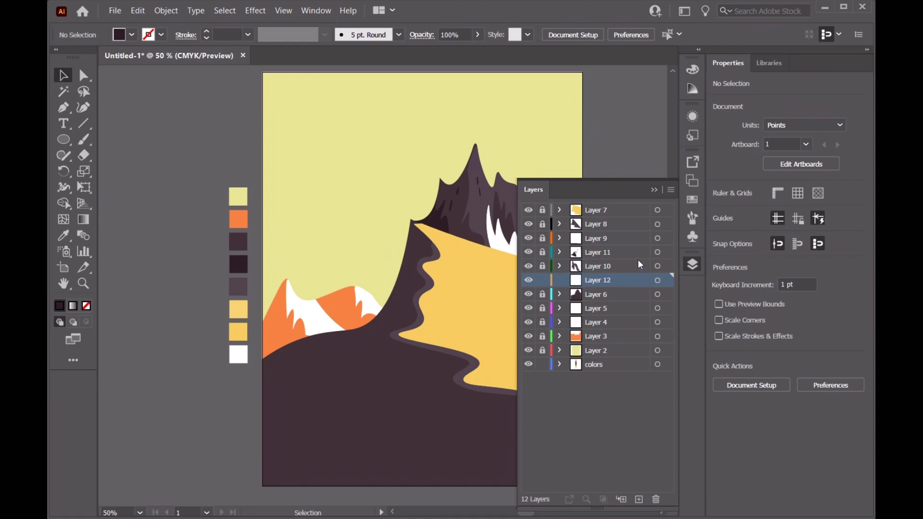
pyautogui.click(654, 190)
# Step: Start a Pen-tool shadow outline on the hill's edge, zigzagging down-left to its lowest point
pyautogui.scroll(-2, 418, 277)
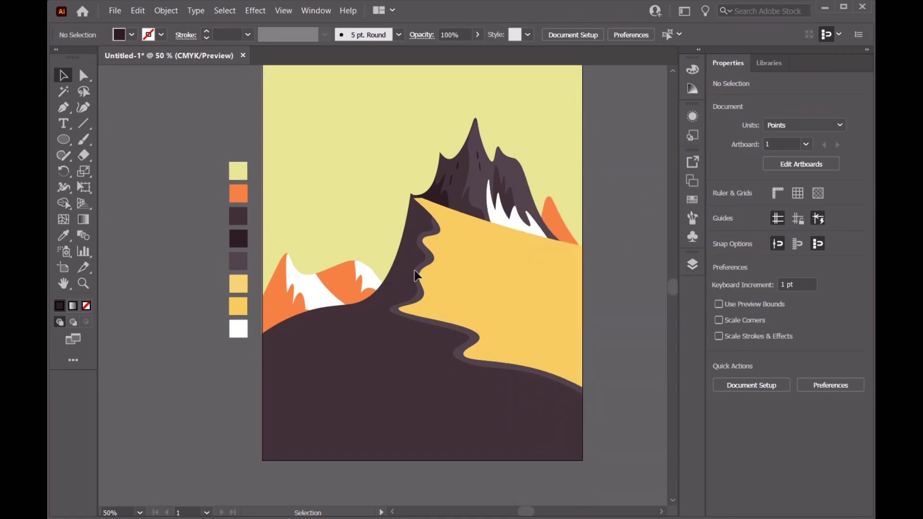
pyautogui.click(65, 108)
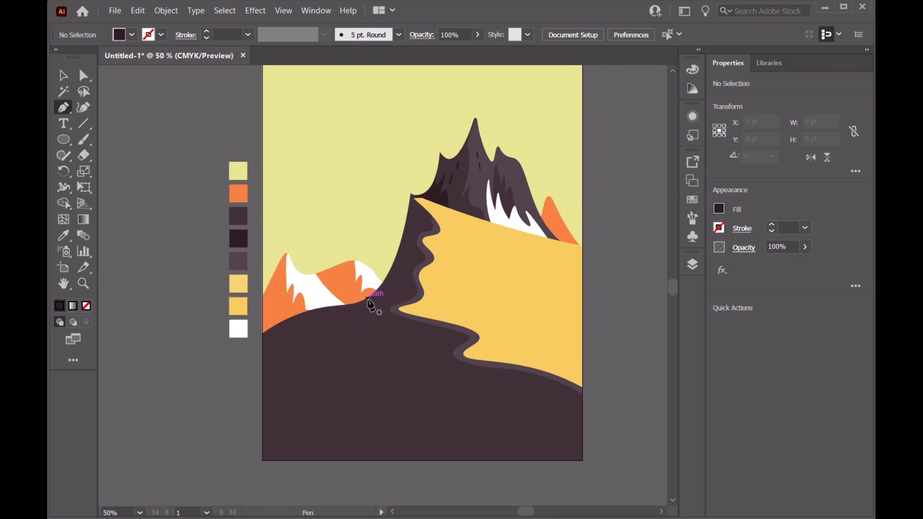
pyautogui.click(367, 298)
pyautogui.click(360, 324)
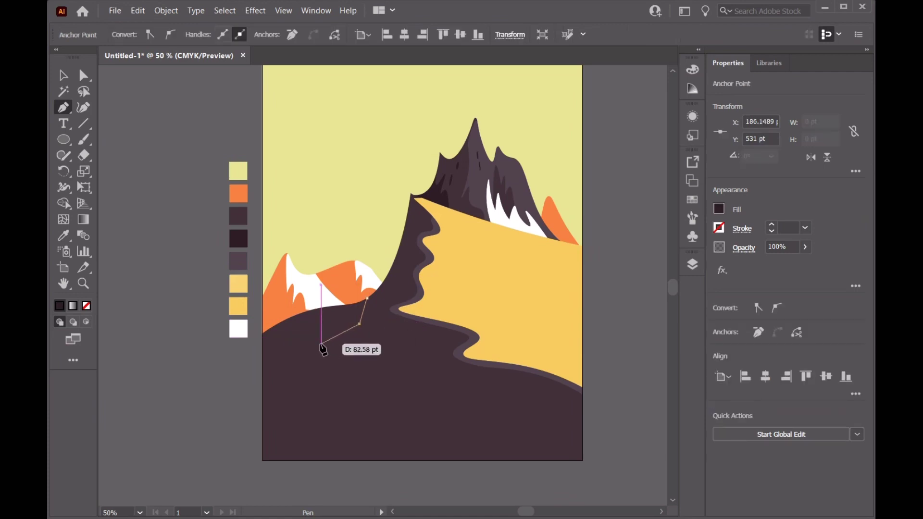
pyautogui.click(321, 344)
pyautogui.click(299, 375)
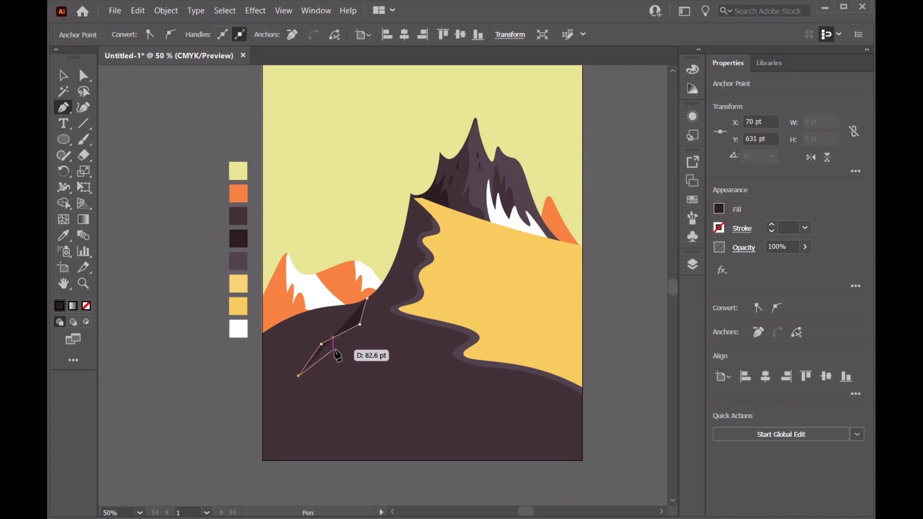
pyautogui.click(337, 349)
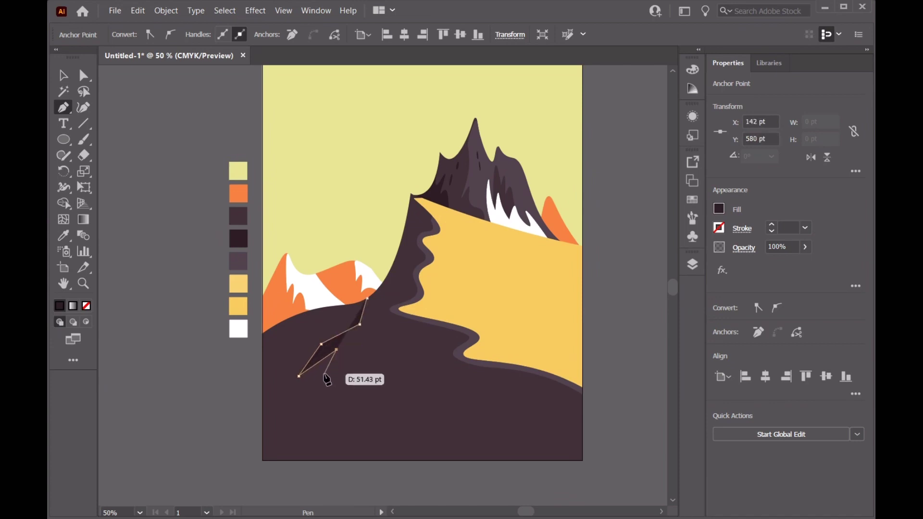
pyautogui.click(299, 402)
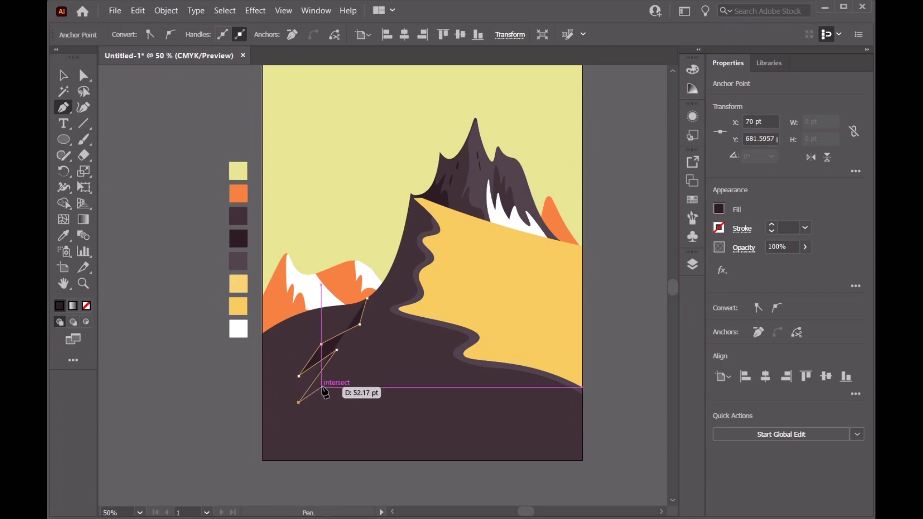
pyautogui.click(321, 388)
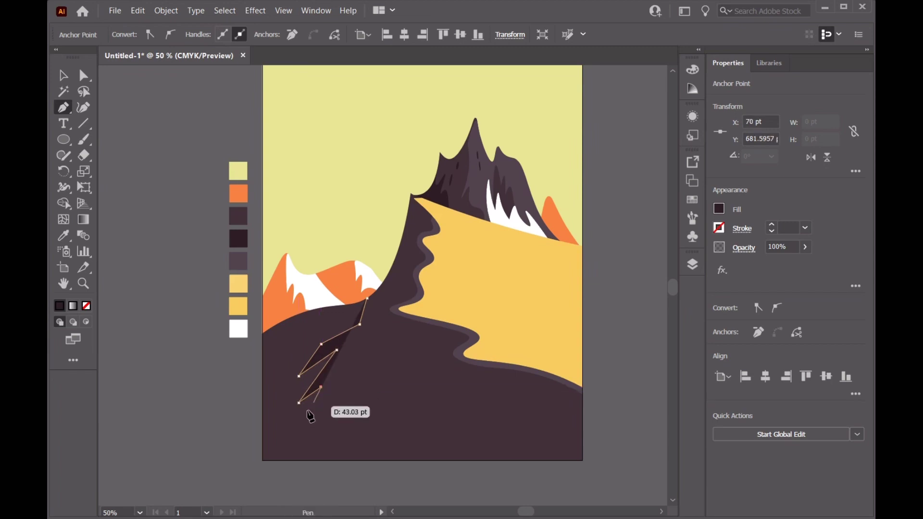
pyautogui.click(283, 454)
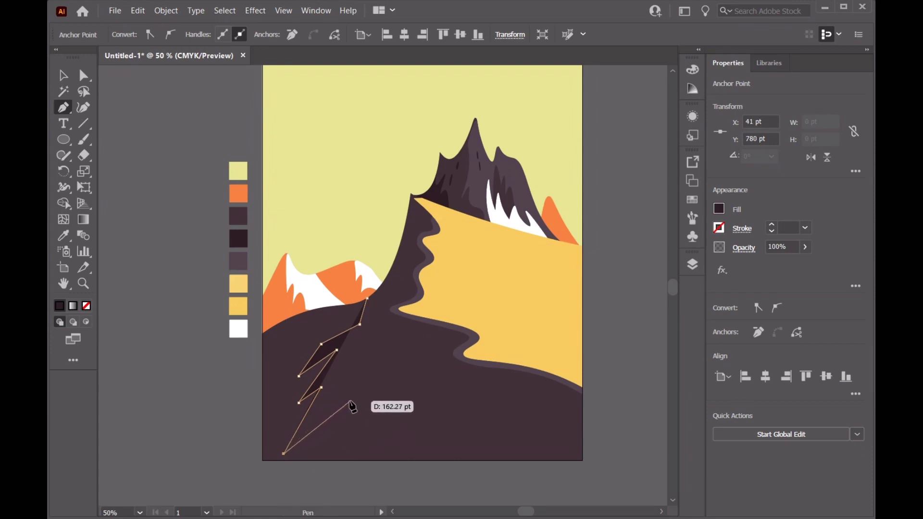
# Step: Continue the outline back up rightward with spikes and notches to the yellow slope's edge
pyautogui.click(351, 398)
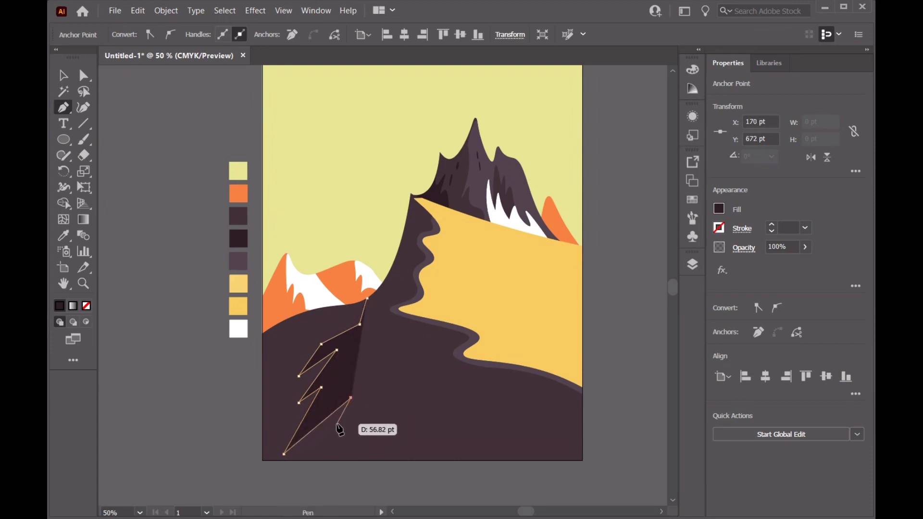
pyautogui.click(338, 424)
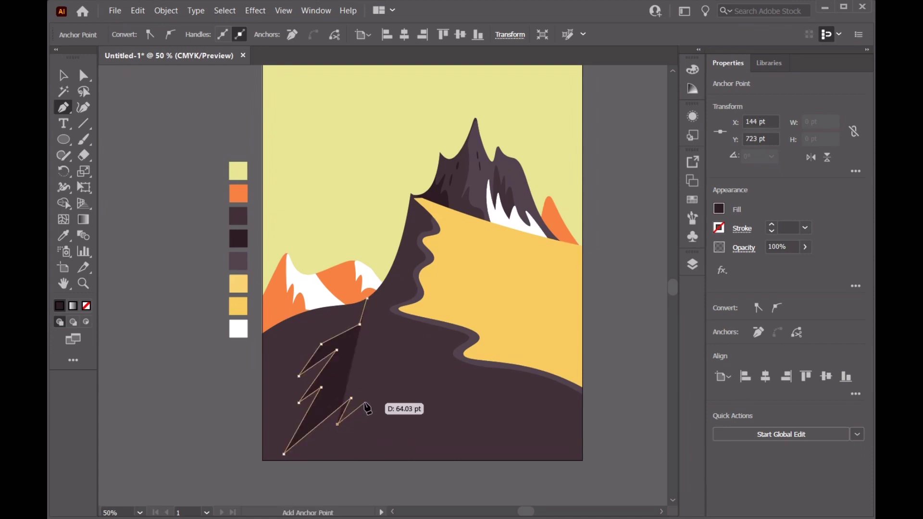
pyautogui.click(386, 380)
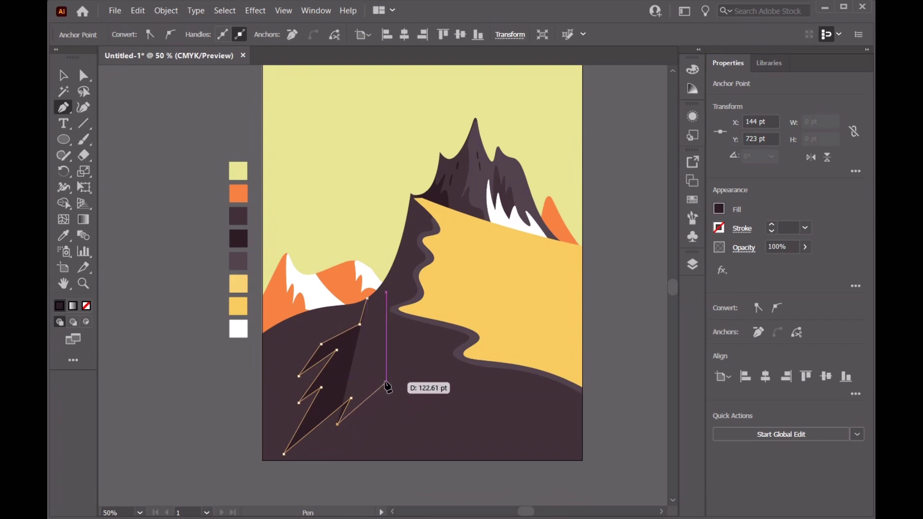
pyautogui.click(375, 406)
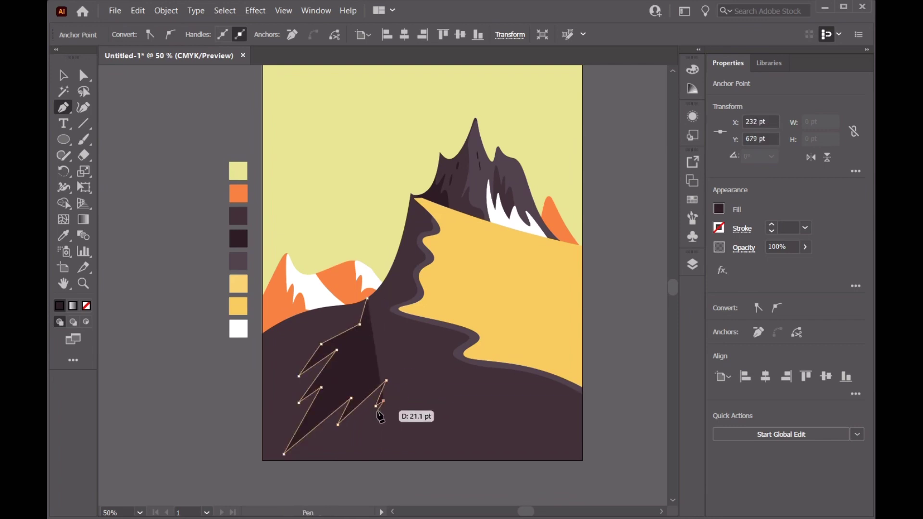
pyautogui.click(379, 421)
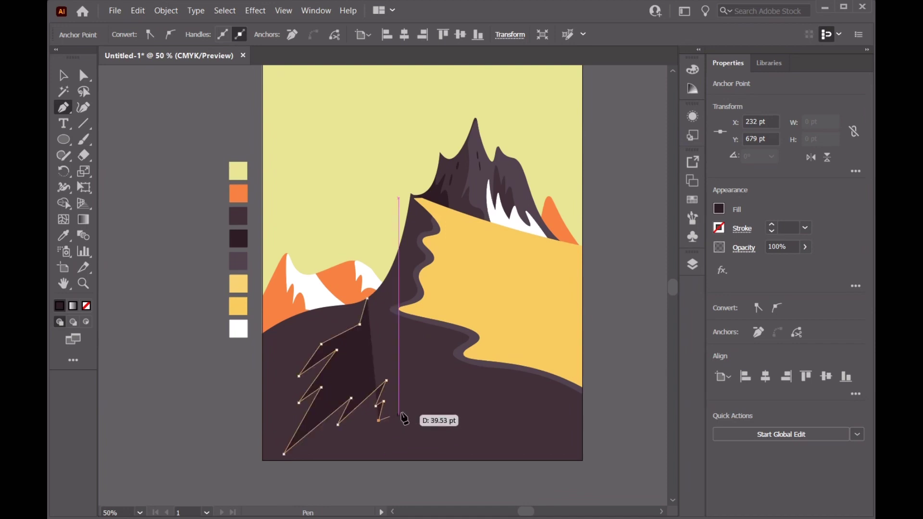
pyautogui.click(457, 331)
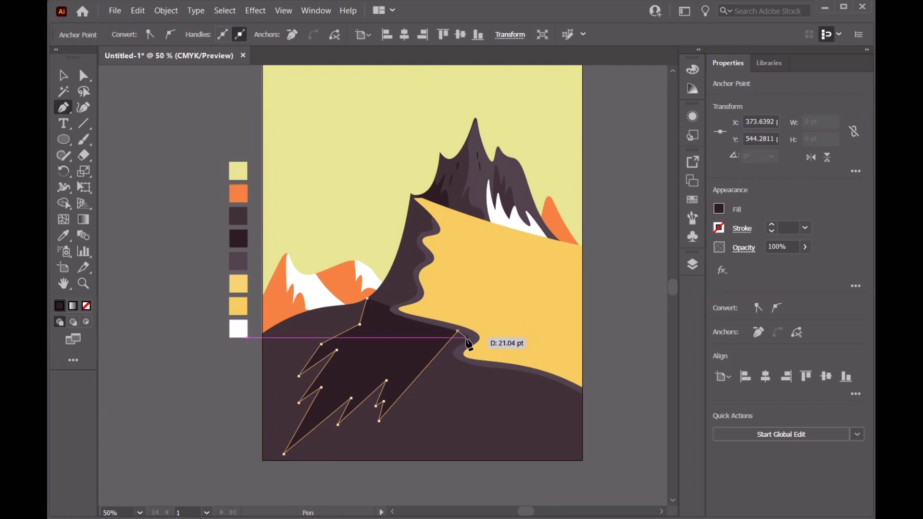
pyautogui.click(469, 337)
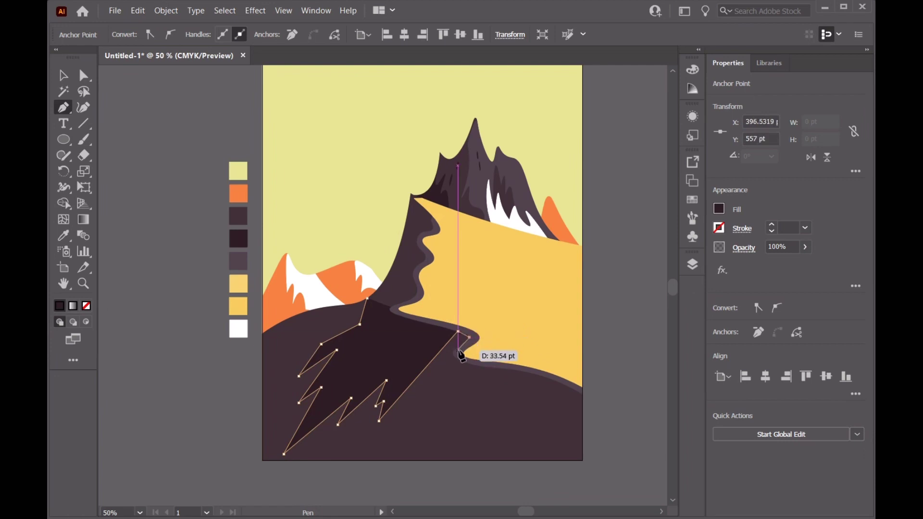
pyautogui.click(454, 350)
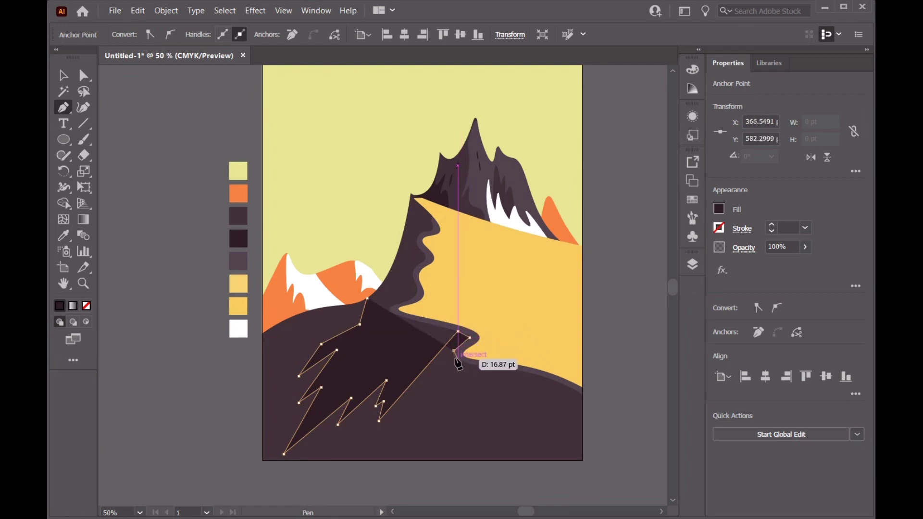
pyautogui.click(455, 357)
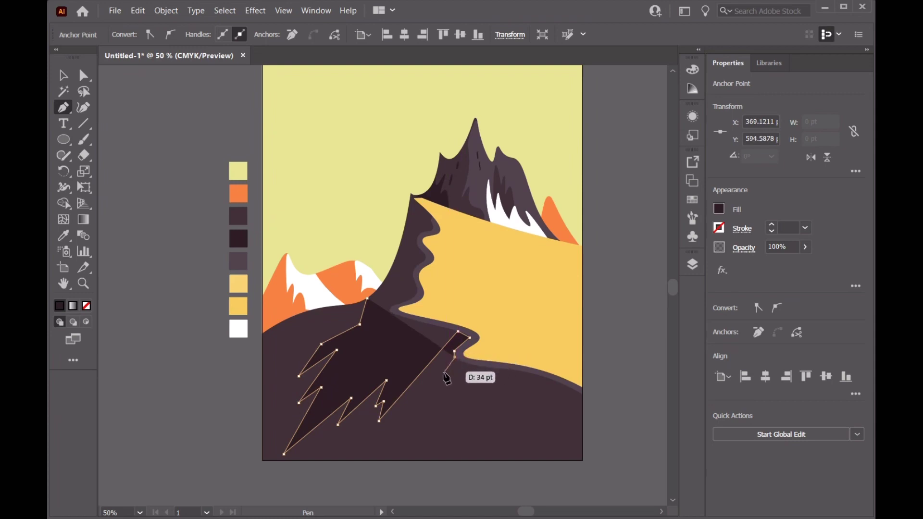
# Step: Restart the shadow path on the lower hill with a spiky edge running to the artboard bottom
pyautogui.press('Escape')
pyautogui.click(382, 427)
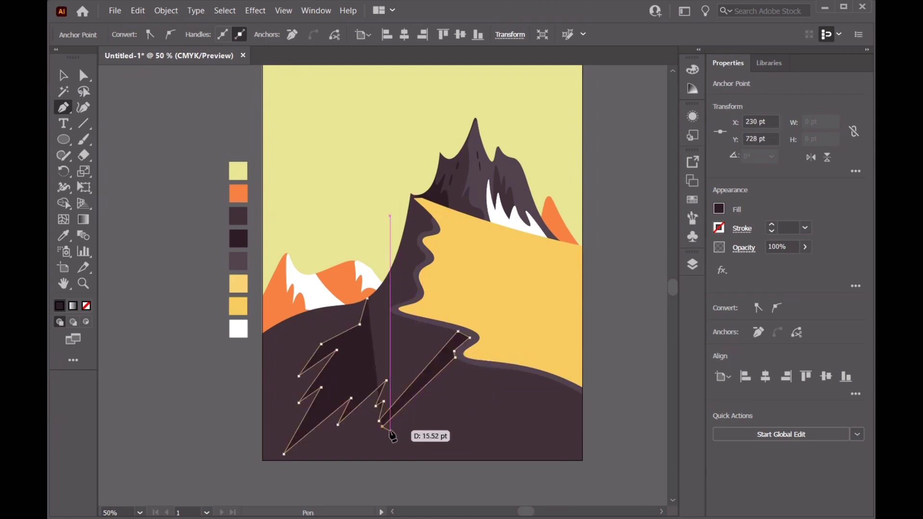
pyautogui.click(401, 432)
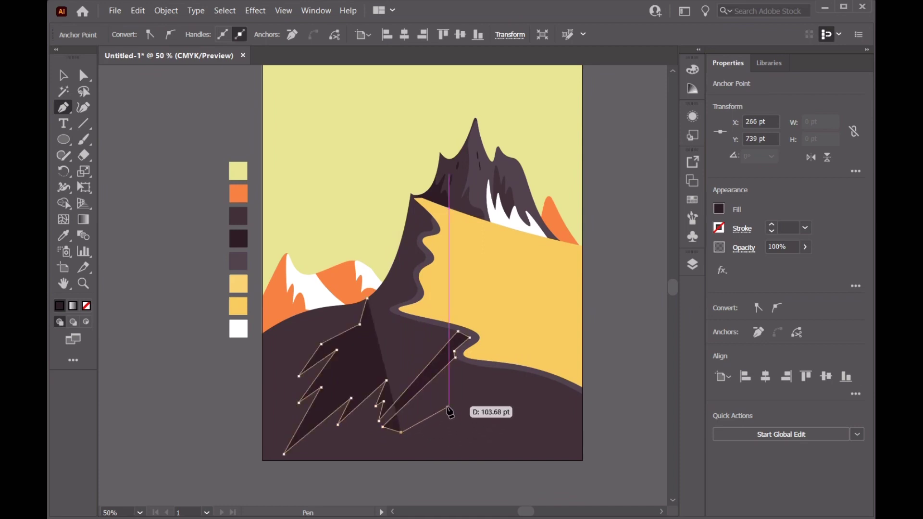
pyautogui.click(446, 406)
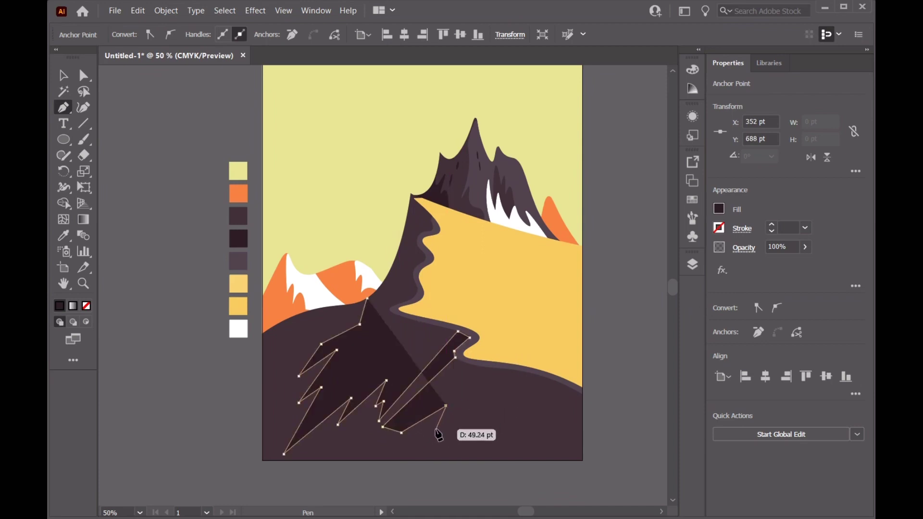
pyautogui.click(441, 419)
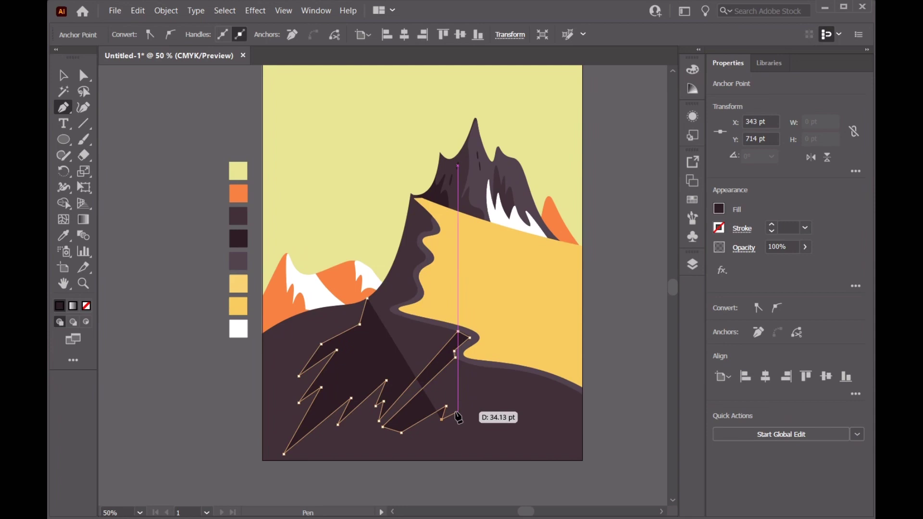
pyautogui.click(458, 412)
pyautogui.click(451, 436)
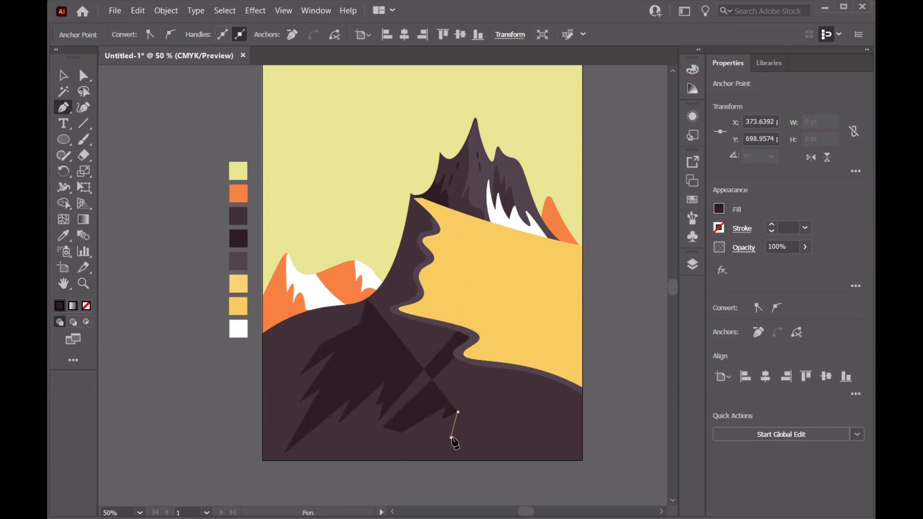
pyautogui.click(486, 419)
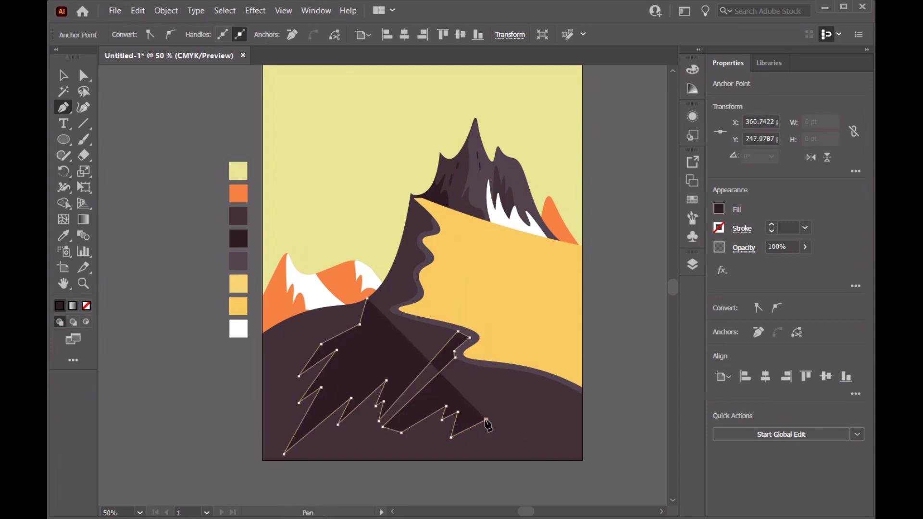
pyautogui.click(490, 447)
pyautogui.click(522, 460)
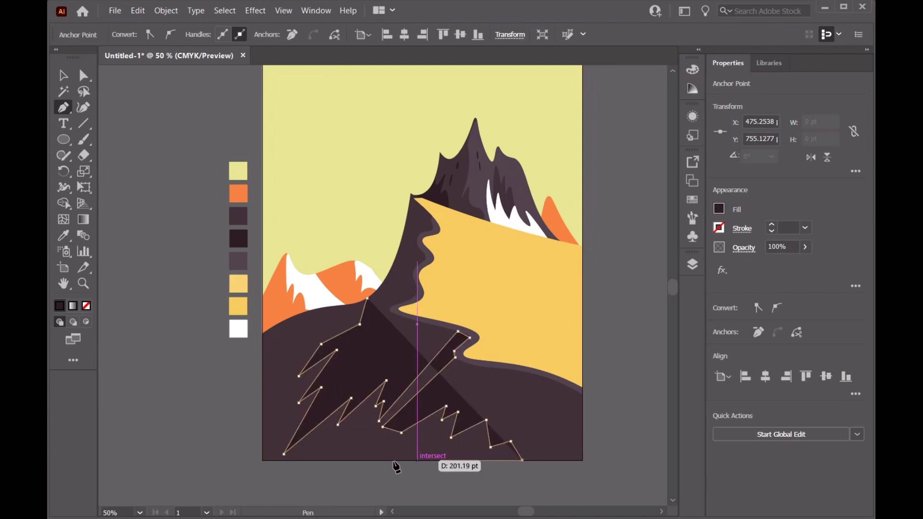
# Step: Close the shadow via the artboard's bottom-left corner, its left edge, and the hill's top
pyautogui.click(262, 460)
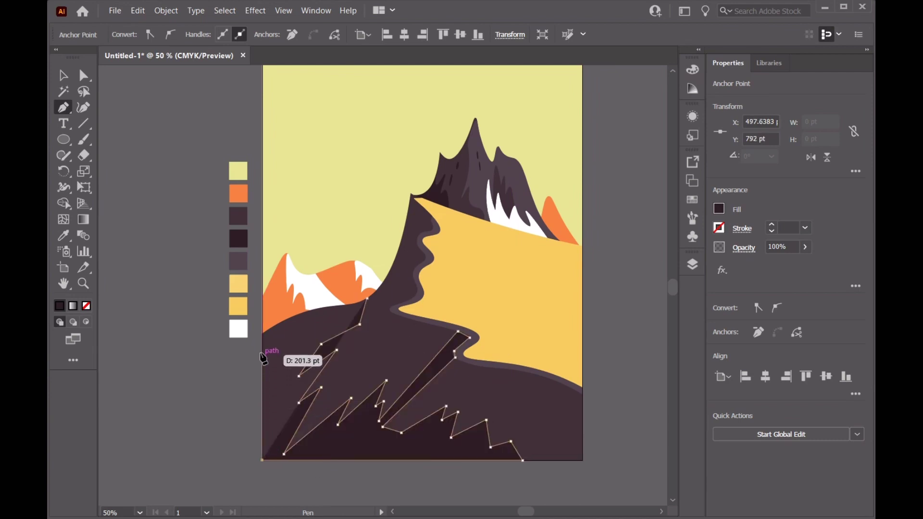
pyautogui.click(262, 332)
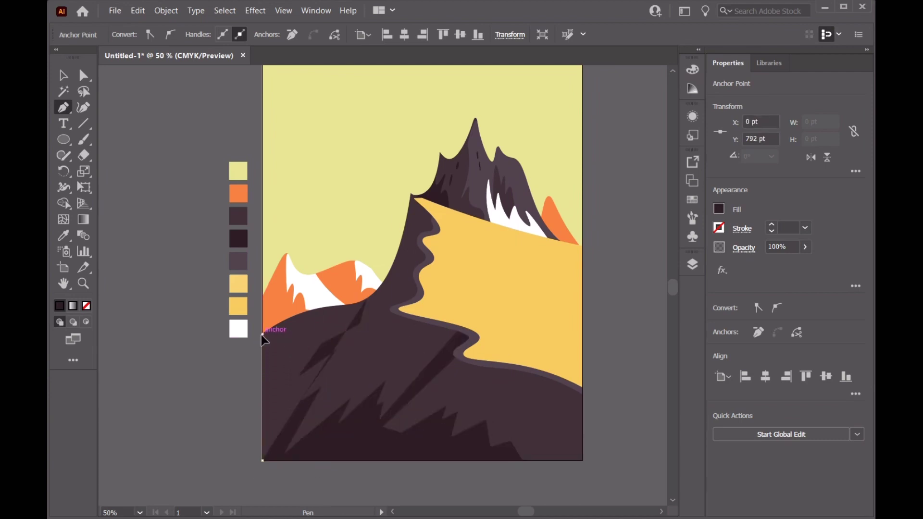
pyautogui.click(313, 310)
pyautogui.click(366, 299)
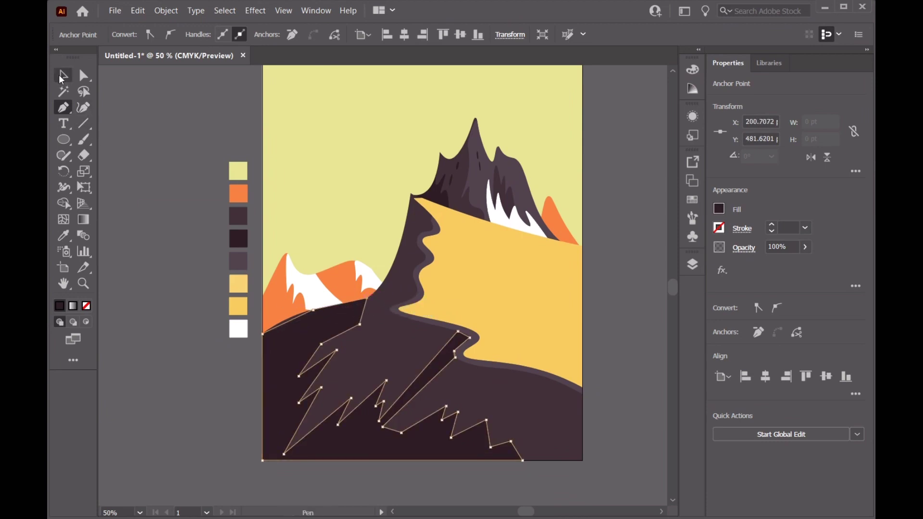
# Step: Delete the shadow's top-edge corner and add a Curvature point so the top edge curves
pyautogui.click(61, 77)
pyautogui.click(83, 108)
pyautogui.scroll(2, 260, 259)
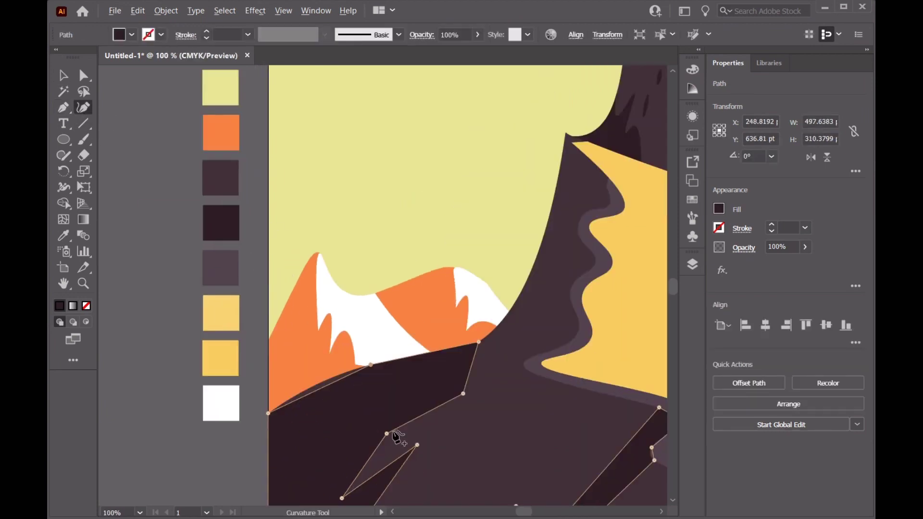
pyautogui.press('ctrl')
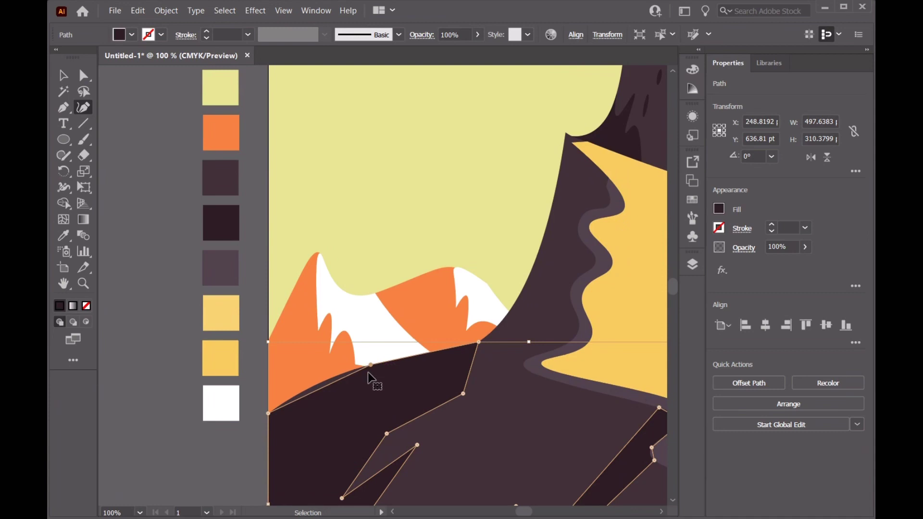
pyautogui.keyDown('ctrl'); pyautogui.click(371, 364); pyautogui.keyUp('ctrl')
pyautogui.press('Delete')
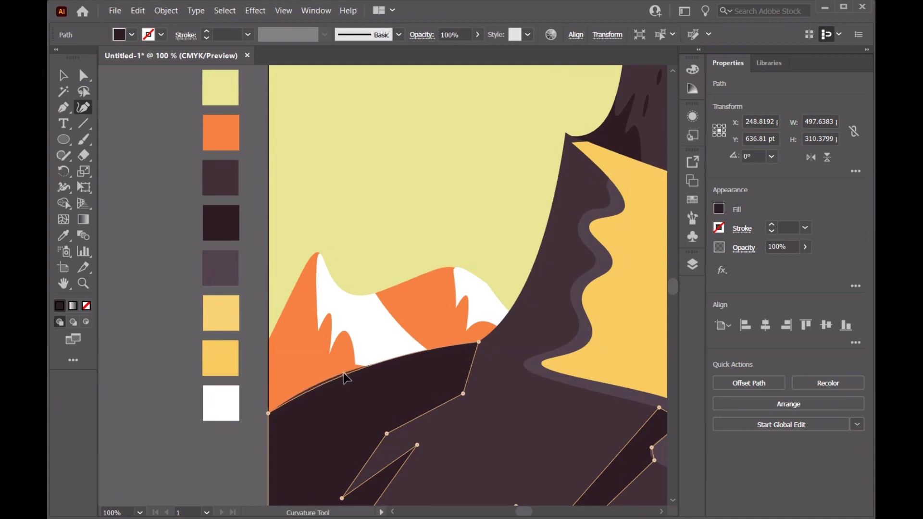
pyautogui.click(341, 372)
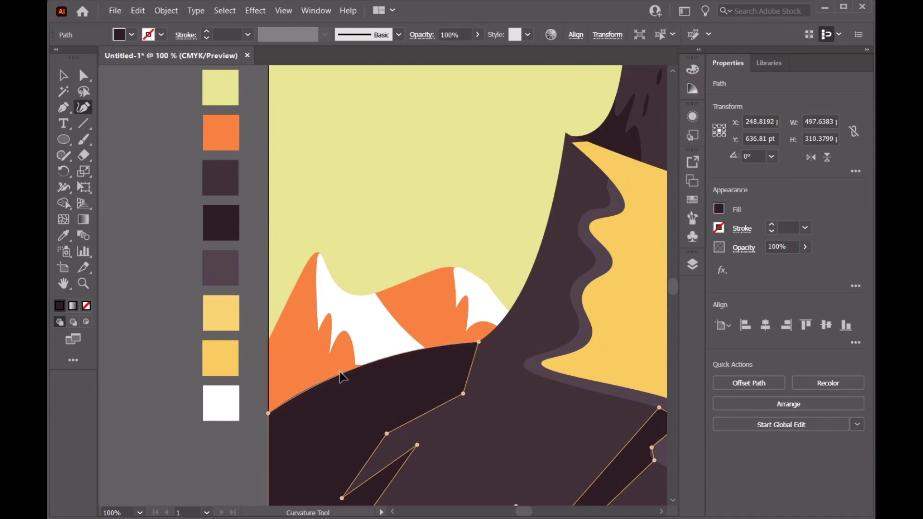
# Step: Round the tips and inner corners of the shadow's upper spikes into smooth points
pyautogui.doubleClick(387, 433)
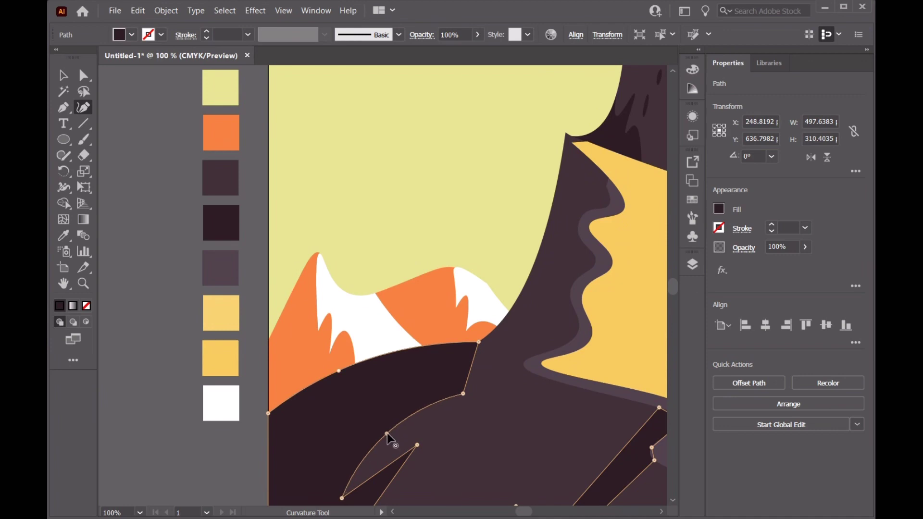
pyautogui.scroll(-4, 385, 454)
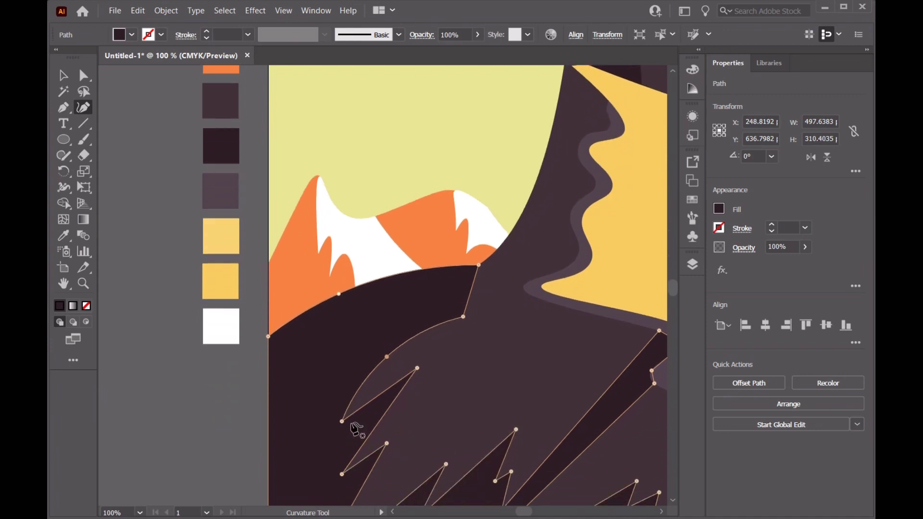
pyautogui.doubleClick(342, 422)
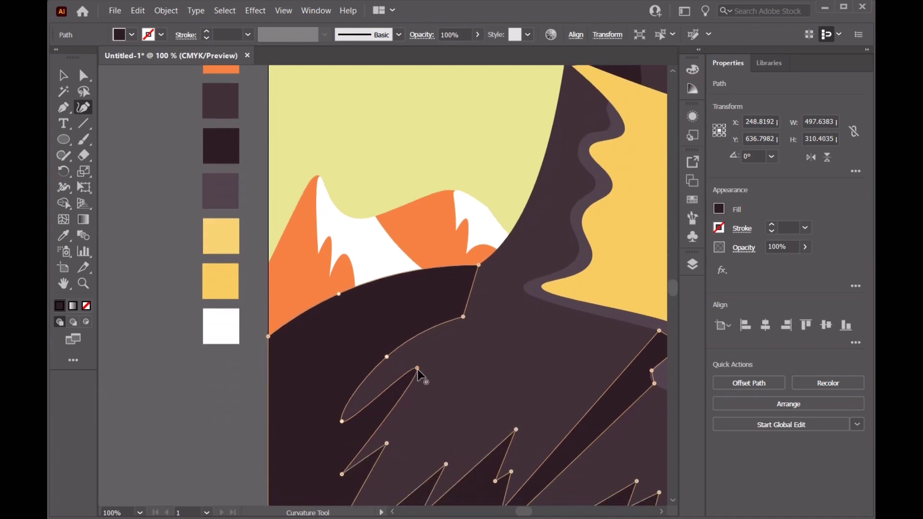
pyautogui.press('ctrl')
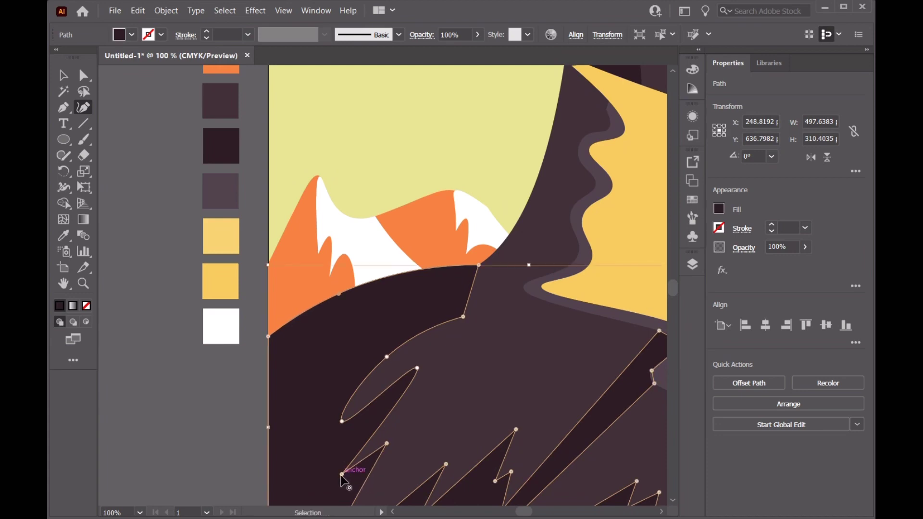
pyautogui.doubleClick(342, 475)
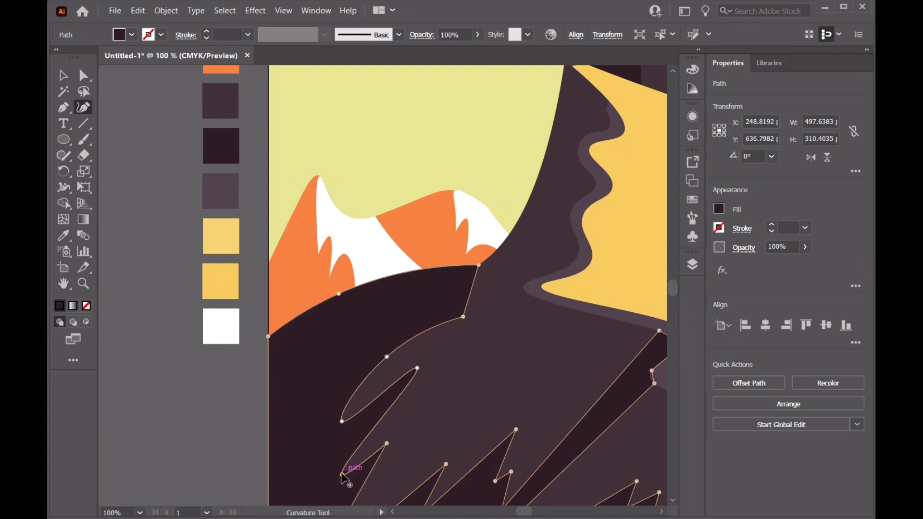
pyautogui.doubleClick(389, 443)
pyautogui.scroll(-3, 412, 442)
pyautogui.scroll(-2, 364, 464)
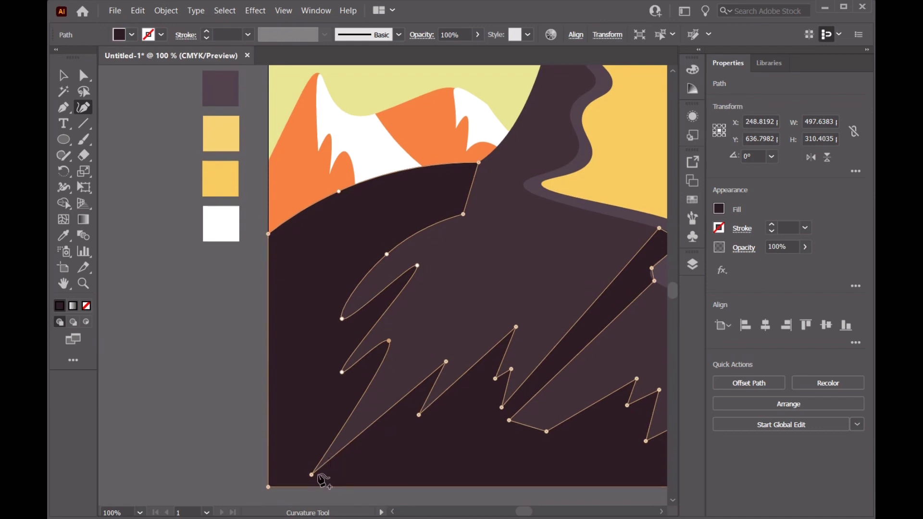
# Step: Round the bottom-left and middle spikes and the slope-edge corner, and smooth the lower-right edge
pyautogui.doubleClick(311, 475)
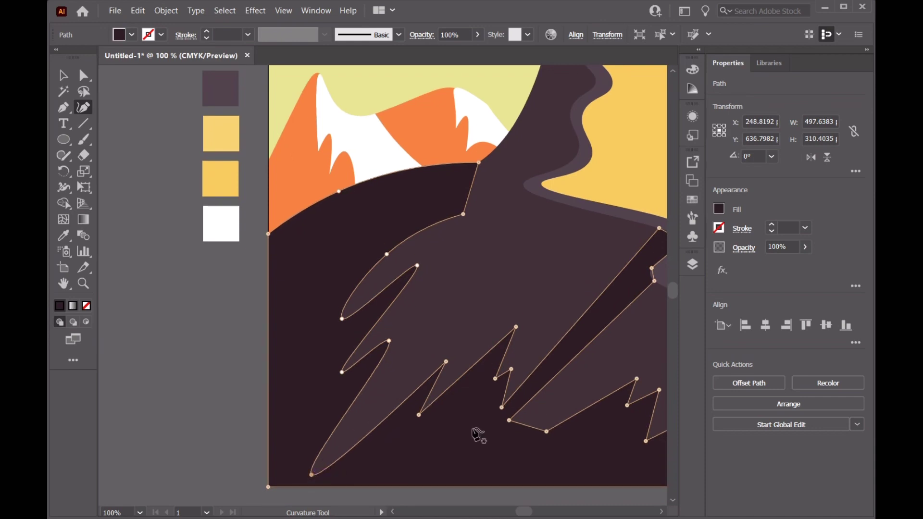
pyautogui.doubleClick(419, 414)
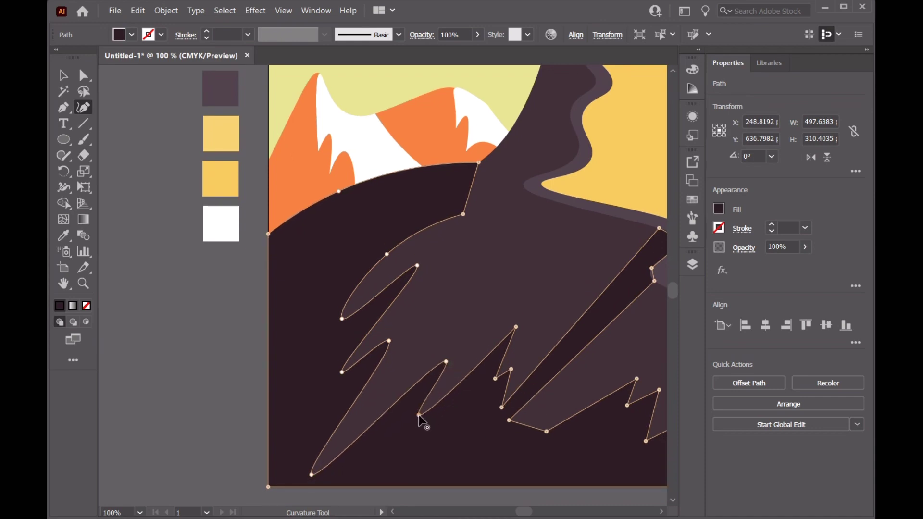
pyautogui.doubleClick(516, 327)
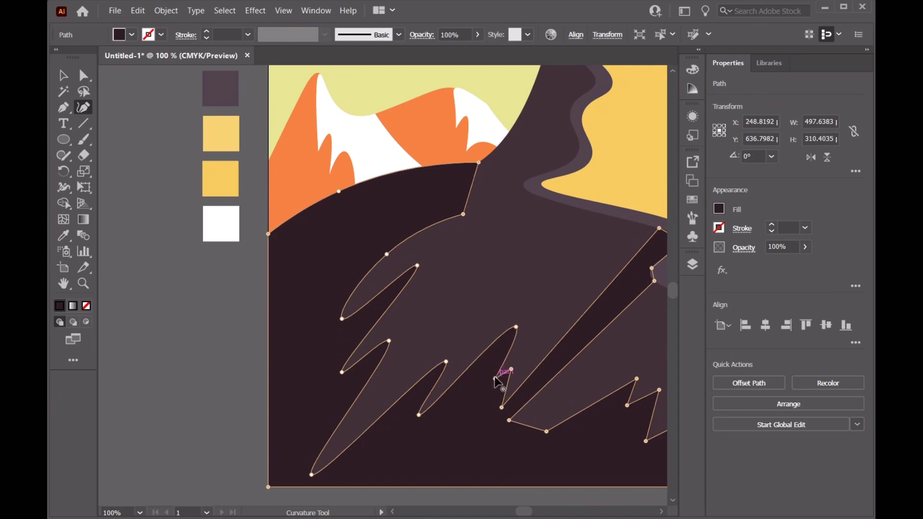
pyautogui.click(502, 407)
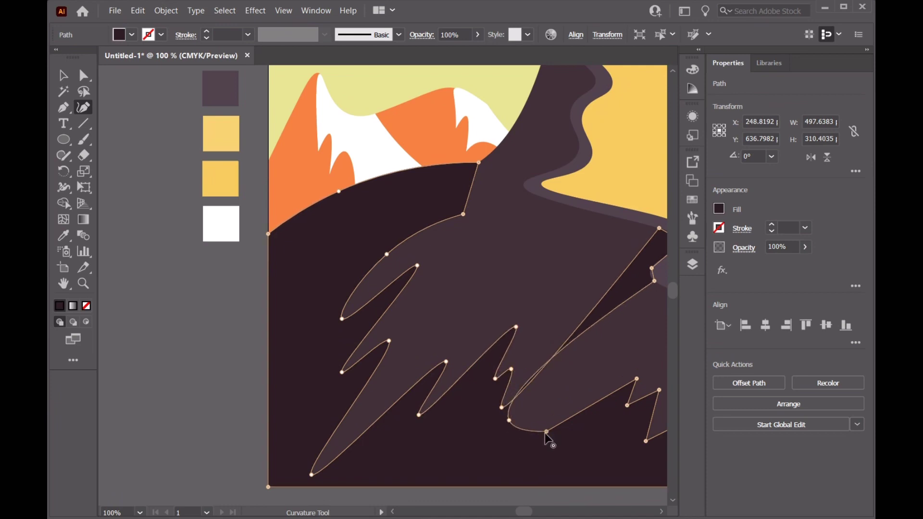
pyautogui.click(514, 431)
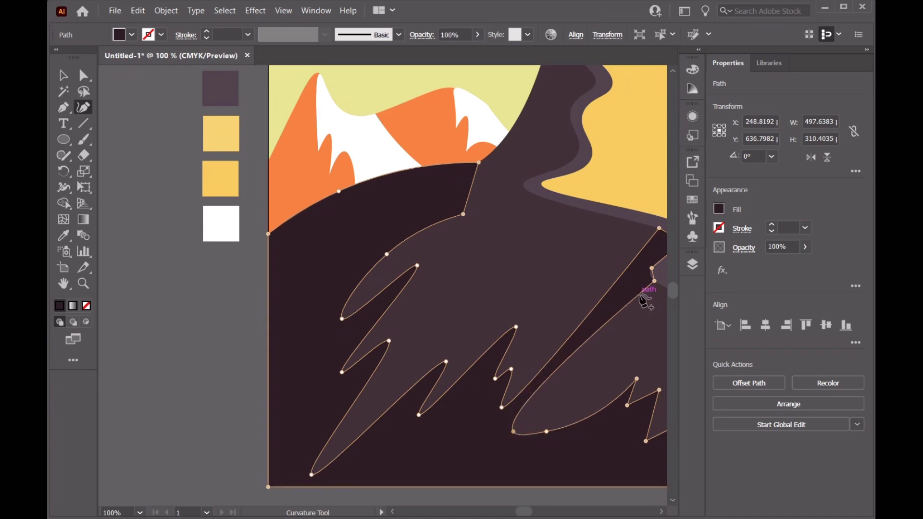
pyautogui.scroll(-2, 646, 294)
pyautogui.scroll(-1, 659, 307)
# Step: Round the lower-edge spikes, replace an extra point, and make one spike tip sharp again
pyautogui.moveTo(517, 511); pyautogui.dragTo(527, 511)
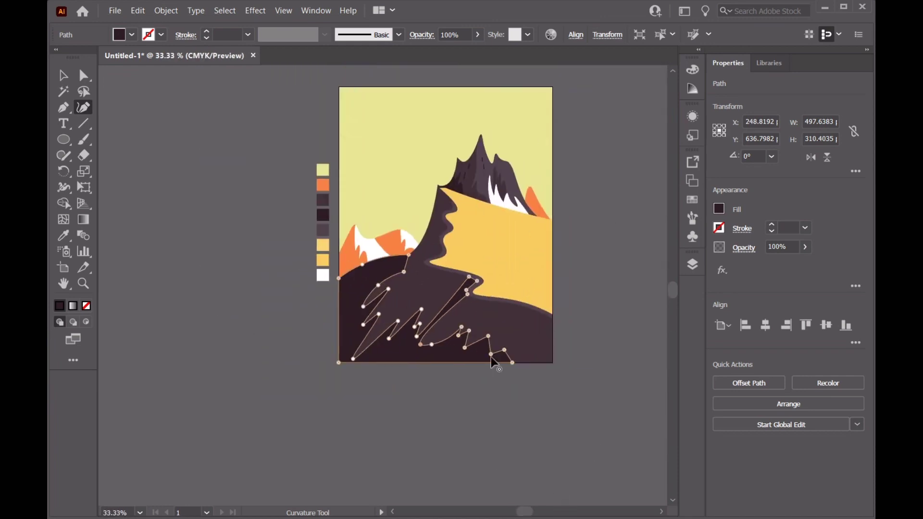
pyautogui.scroll(2, 497, 317)
pyautogui.doubleClick(432, 369)
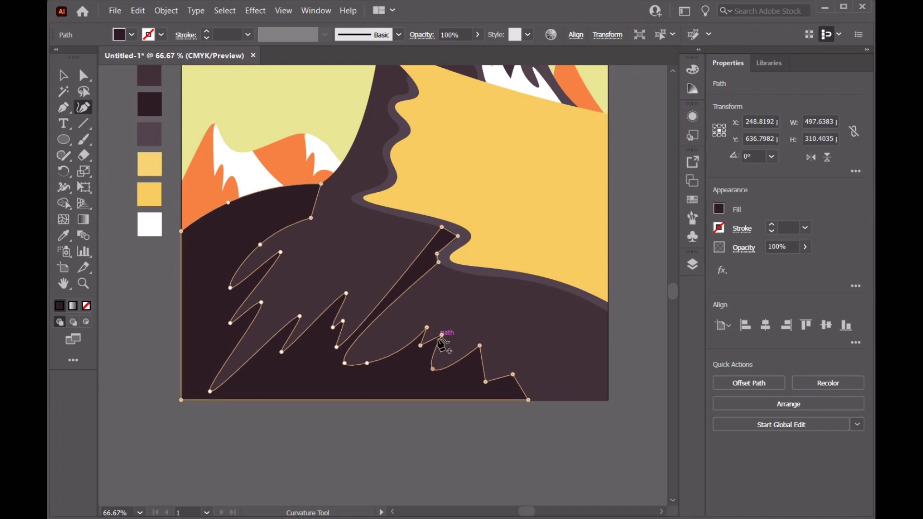
pyautogui.click(420, 345)
pyautogui.press('Delete')
pyautogui.click(419, 345)
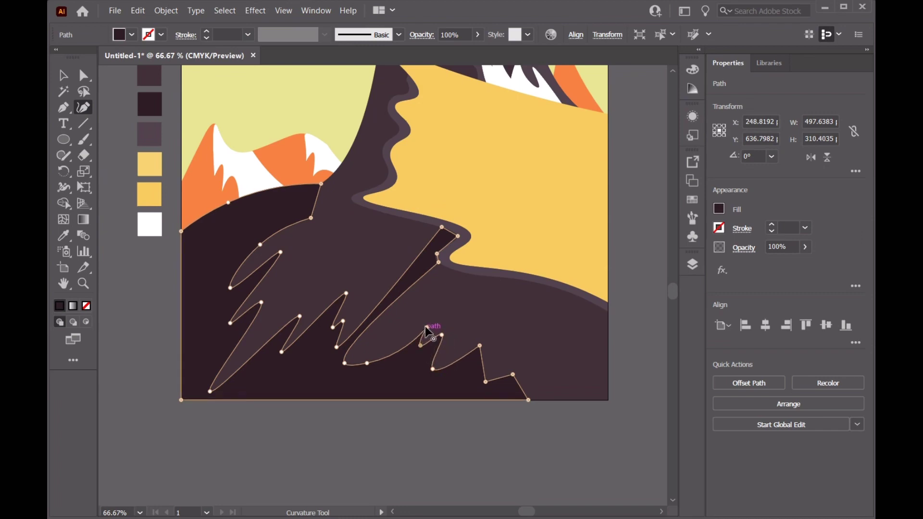
pyautogui.doubleClick(485, 382)
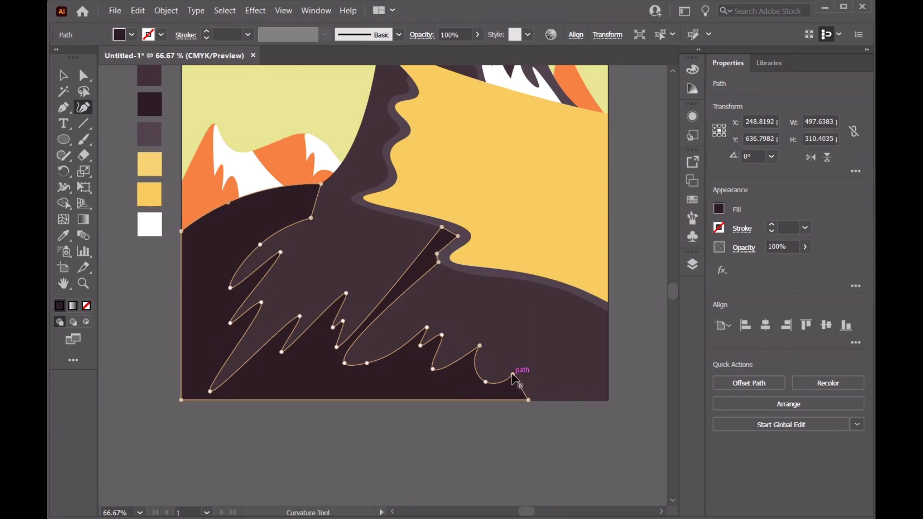
pyautogui.doubleClick(479, 345)
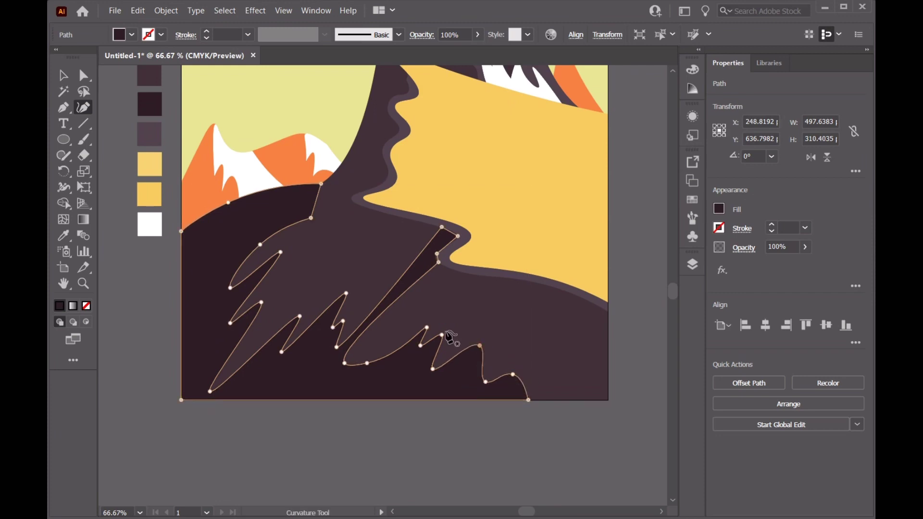
# Step: Curve the shadow's tip along the slope's bend, then deselect and zoom out
pyautogui.scroll(2, 455, 234)
pyautogui.scroll(2, 438, 288)
pyautogui.click(433, 317)
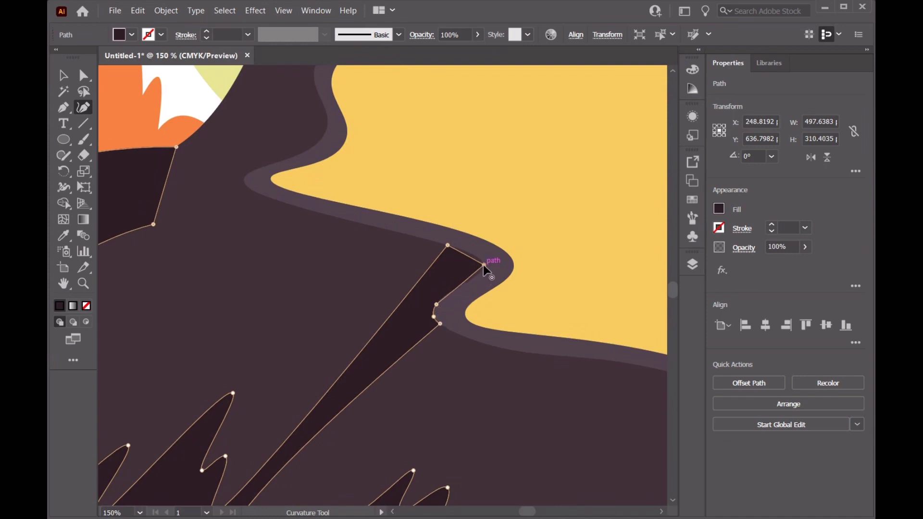
pyautogui.moveTo(483, 264); pyautogui.dragTo(448, 241)
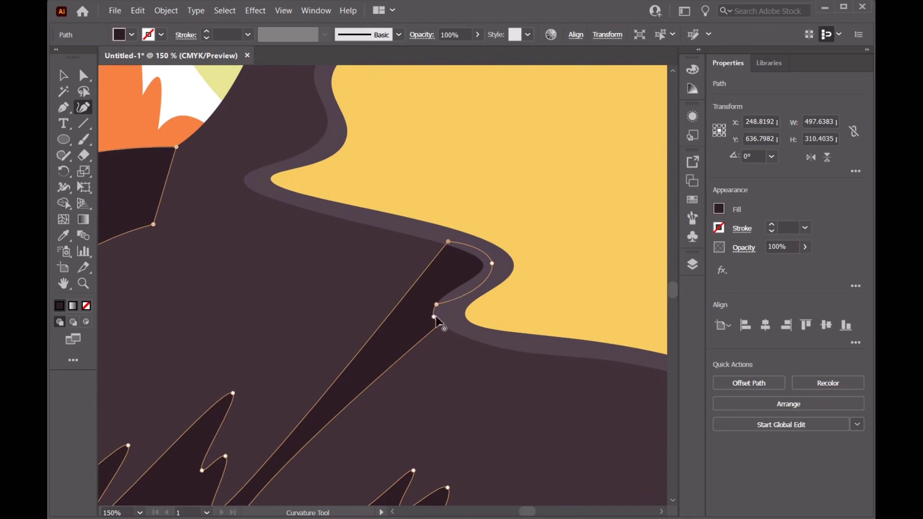
pyautogui.moveTo(441, 324); pyautogui.dragTo(438, 319)
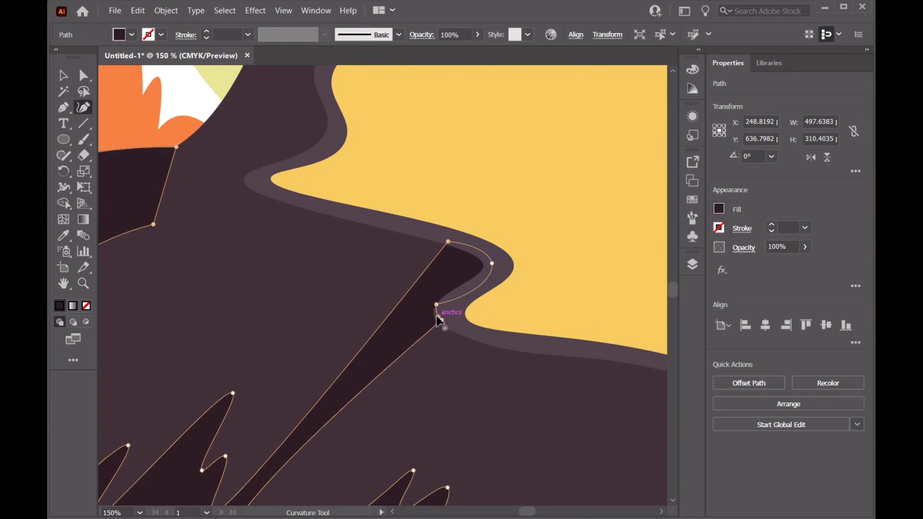
pyautogui.press('v')
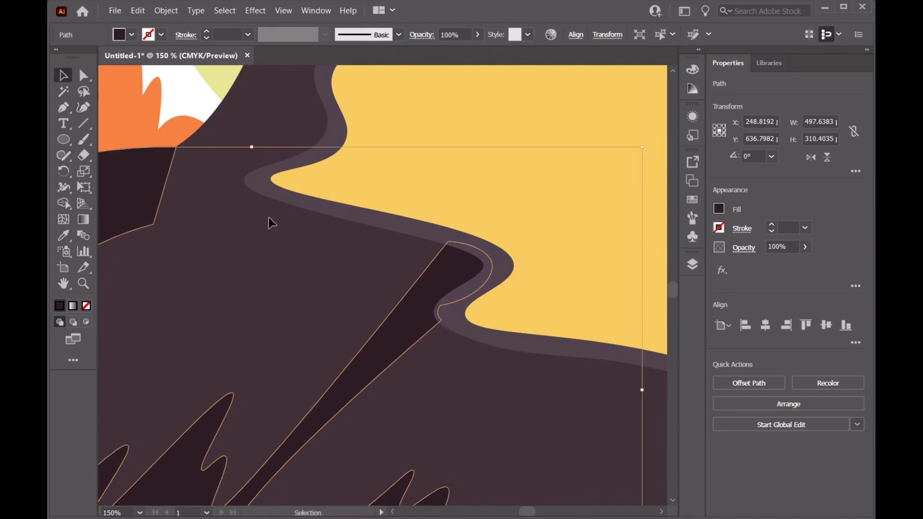
pyautogui.hotkey('ctrl', 'shift', 'a')
pyautogui.hotkey('ctrl', '-')
pyautogui.hotkey('ctrl', '-')
pyautogui.hotkey('ctrl', '-')
pyautogui.hotkey('ctrl', '-')
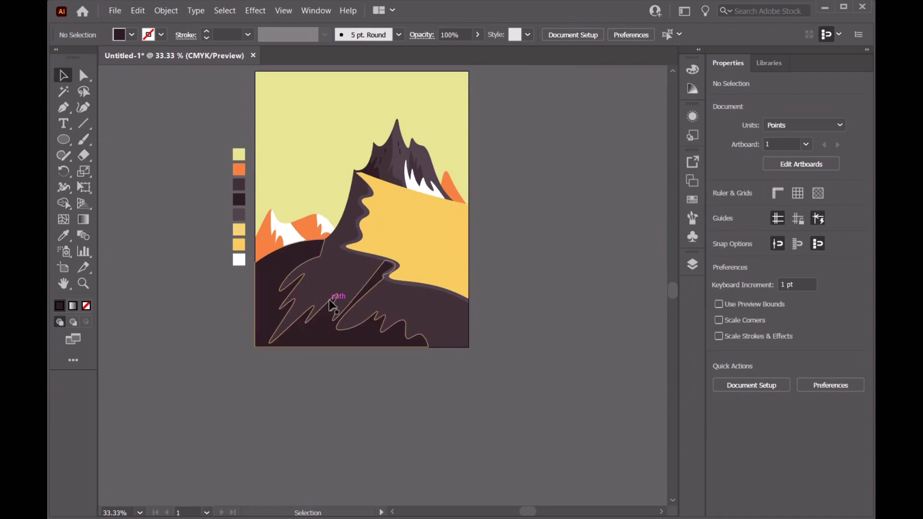
# Step: Draw a tall thin dark ellipse on the mountain with the Ellipse tool
pyautogui.click(63, 139)
pyautogui.scroll(1, 332, 276)
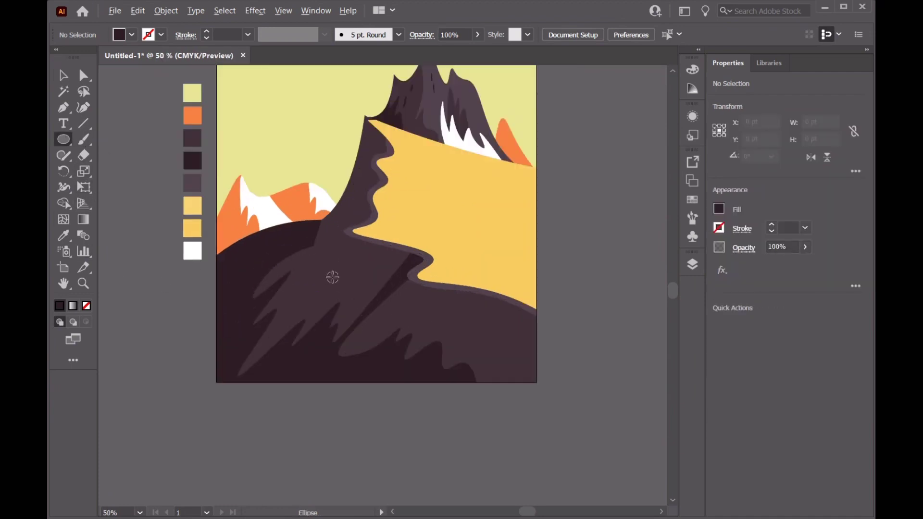
pyautogui.moveTo(338, 246); pyautogui.dragTo(333, 263)
pyautogui.scroll(1, 334, 249)
pyautogui.scroll(1, 332, 250)
# Step: Tilt the ellipse diagonally and narrow and shrink it into a slim streak
pyautogui.click(62, 76)
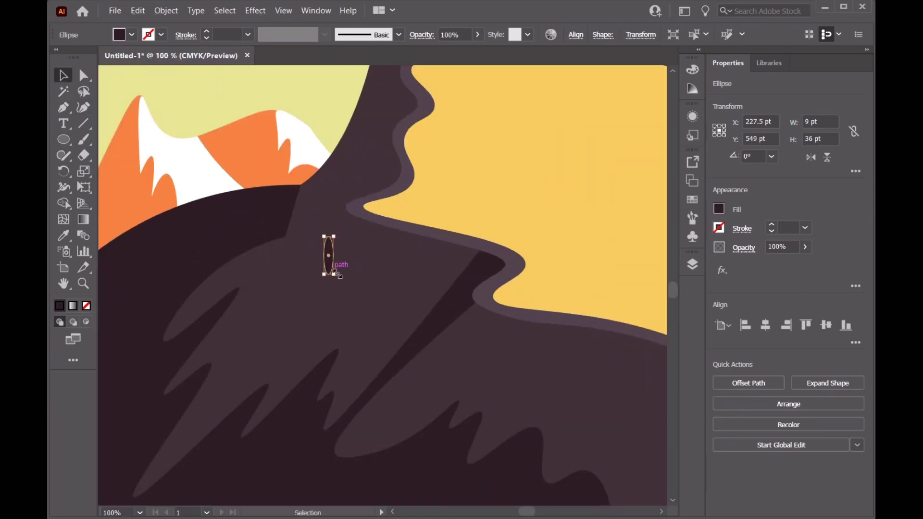
pyautogui.scroll(1, 339, 279)
pyautogui.scroll(1, 341, 283)
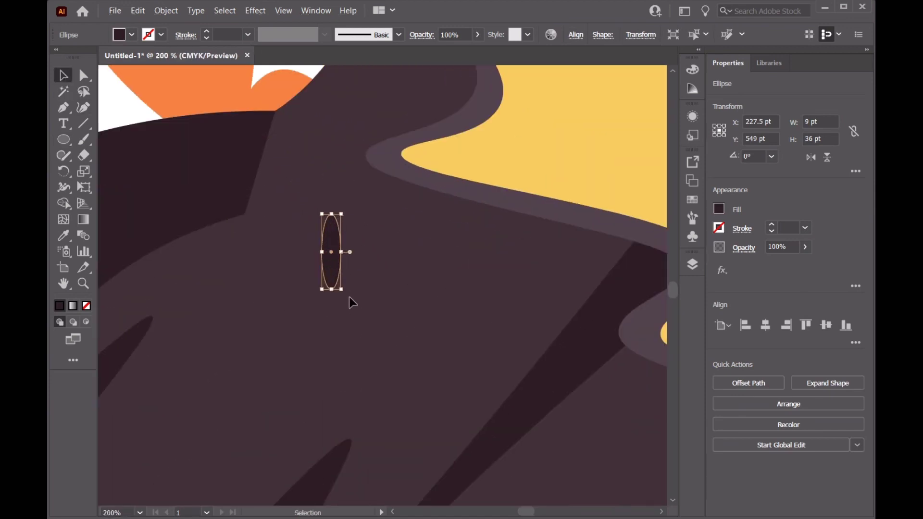
pyautogui.moveTo(343, 295)
pyautogui.mouseDown()
pyautogui.moveTo(315, 290)
pyautogui.moveTo(293, 315)
pyautogui.mouseUp()
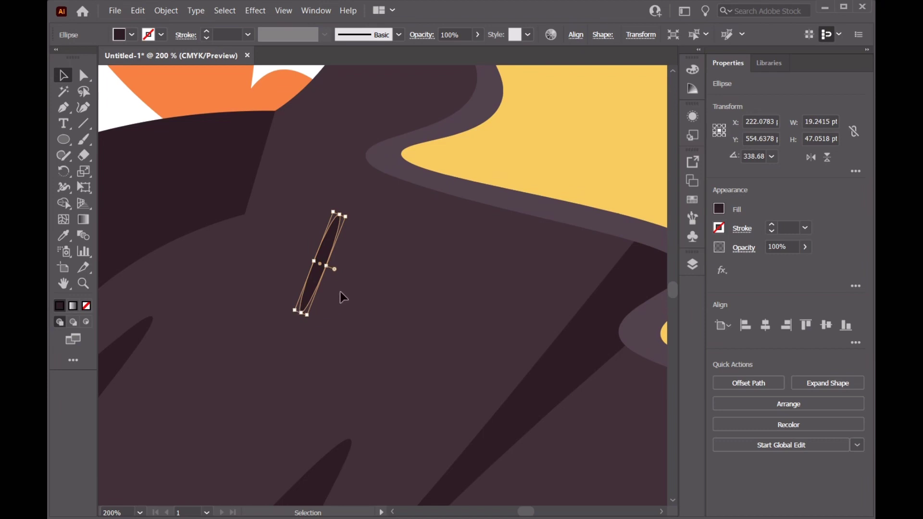
pyautogui.moveTo(335, 269)
pyautogui.mouseDown()
pyautogui.moveTo(324, 266)
pyautogui.moveTo(240, 364)
pyautogui.mouseUp()
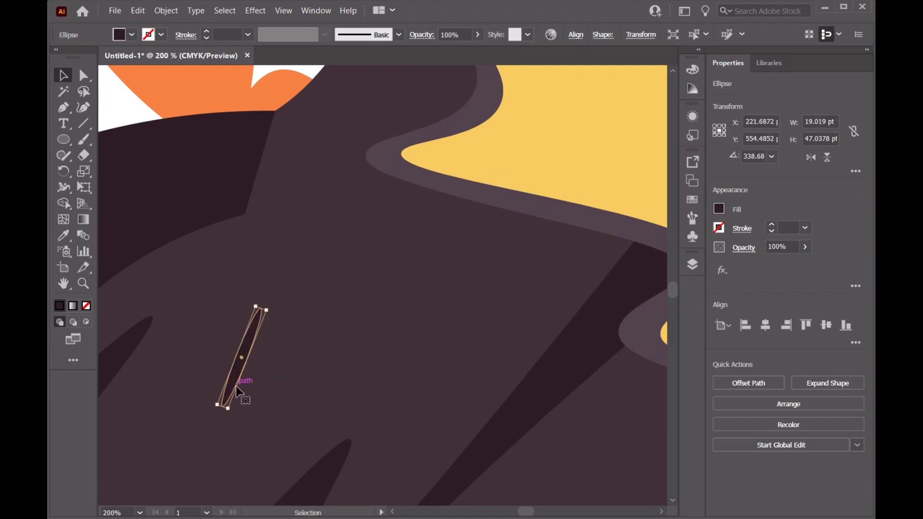
pyautogui.moveTo(220, 410)
pyautogui.mouseDown()
pyautogui.moveTo(232, 371)
pyautogui.moveTo(310, 251)
pyautogui.moveTo(297, 308)
pyautogui.mouseUp()
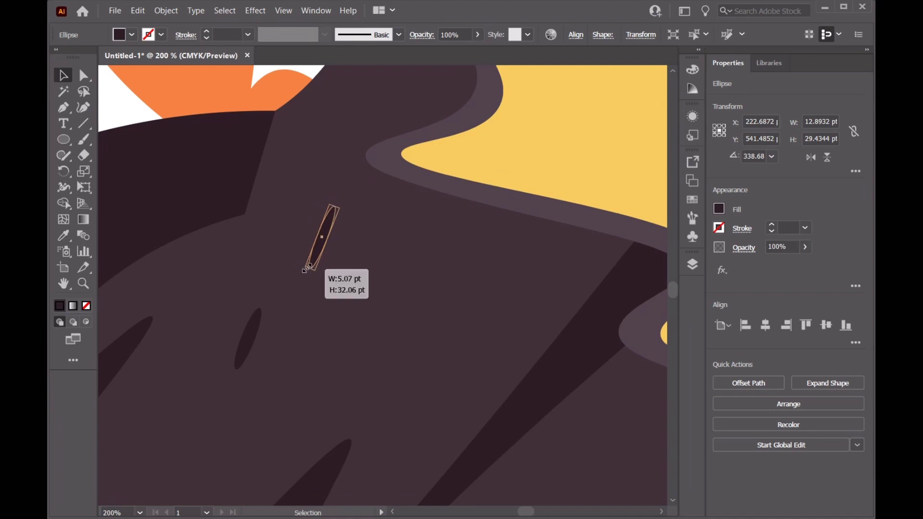
# Step: Copy the dark streak to a spot lower down on the mountain
pyautogui.click(167, 268)
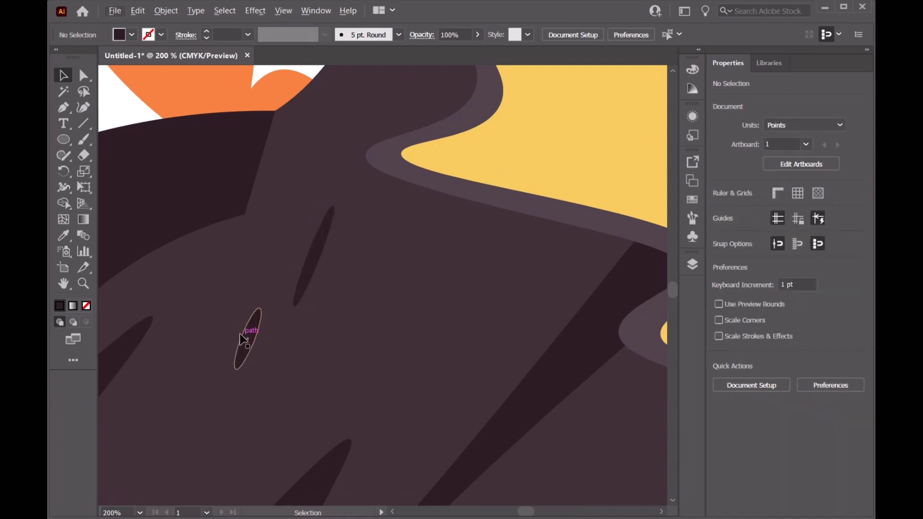
pyautogui.moveTo(240, 342)
pyautogui.mouseDown()
pyautogui.moveTo(231, 374)
pyautogui.moveTo(476, 269)
pyautogui.moveTo(374, 485)
pyautogui.mouseUp()
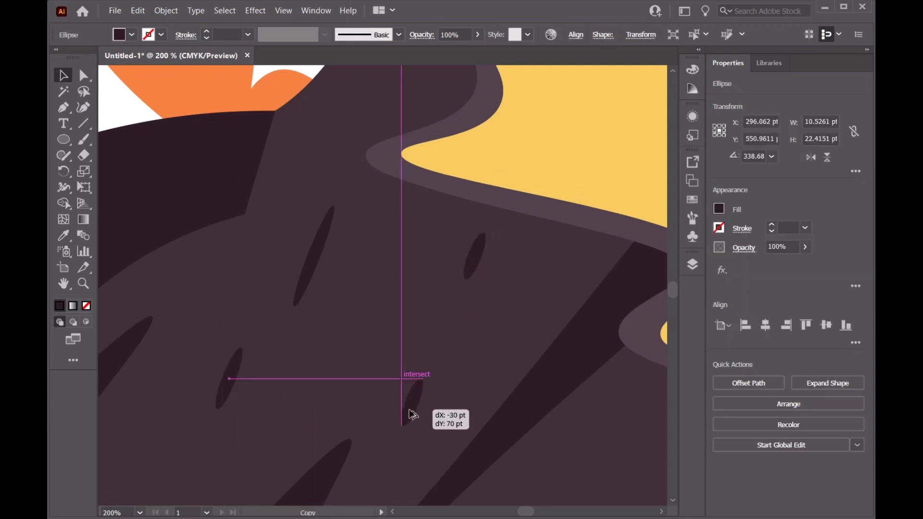
pyautogui.keyDown('alt'); pyautogui.scroll(-2, 443, 429); pyautogui.keyUp('alt')
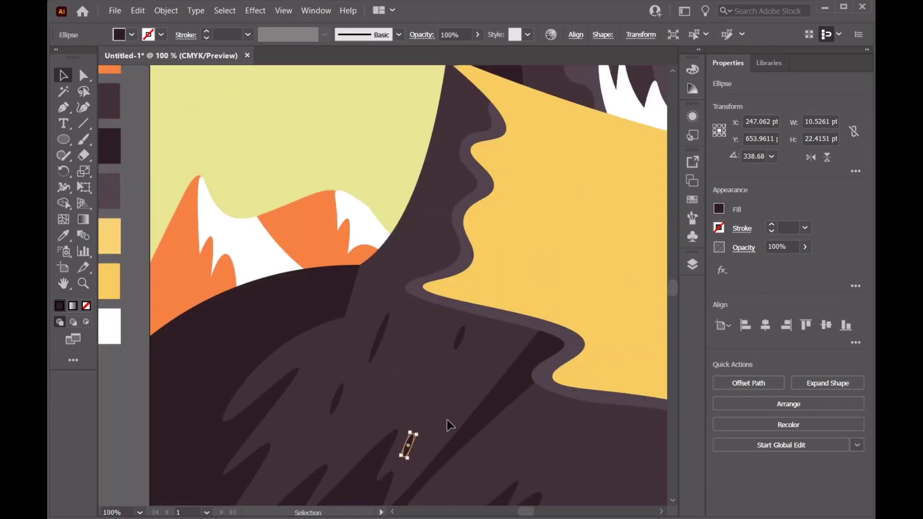
pyautogui.scroll(-2, 462, 413)
pyautogui.scroll(-1, 447, 385)
# Step: Place another streak copy near the mountain's right edge, then deselect
pyautogui.moveTo(421, 362); pyautogui.dragTo(660, 373)
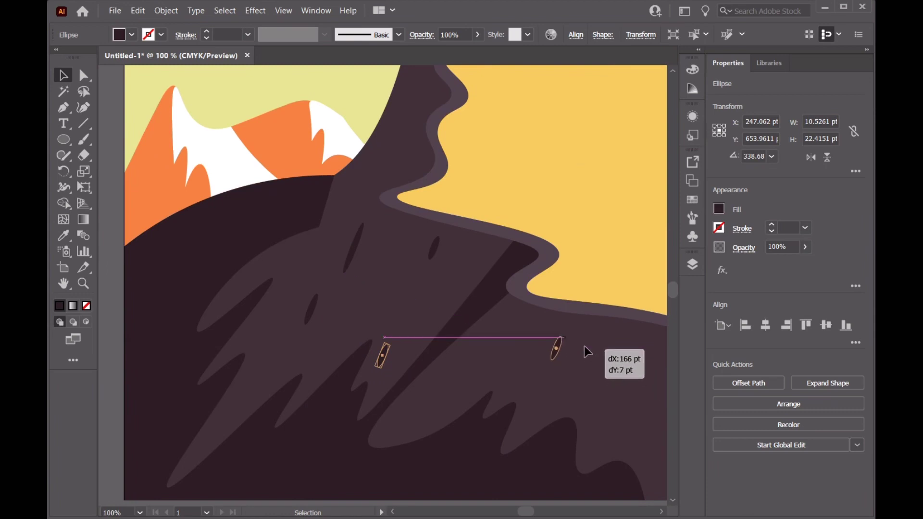
pyautogui.moveTo(660, 372)
pyautogui.mouseDown()
pyautogui.moveTo(560, 348)
pyautogui.moveTo(621, 407)
pyautogui.mouseUp()
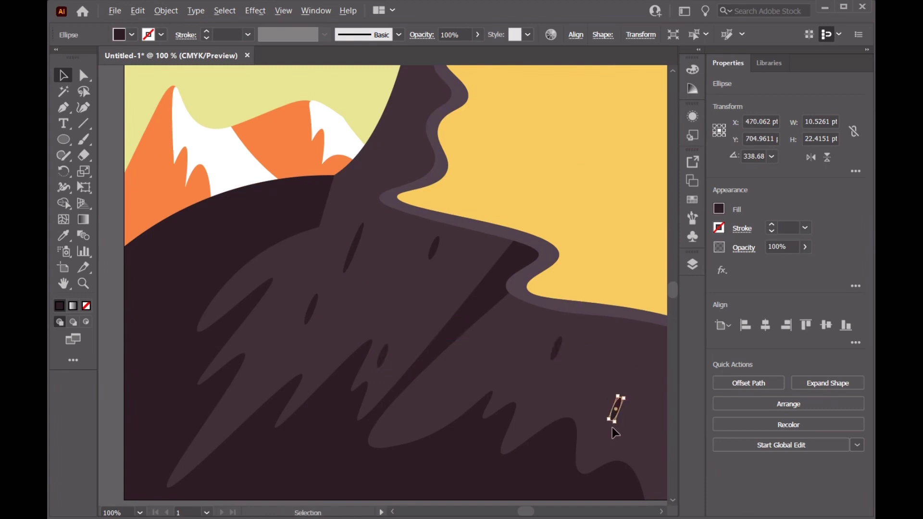
pyautogui.scroll(1, 612, 427)
pyautogui.scroll(3, 608, 426)
pyautogui.click(629, 424)
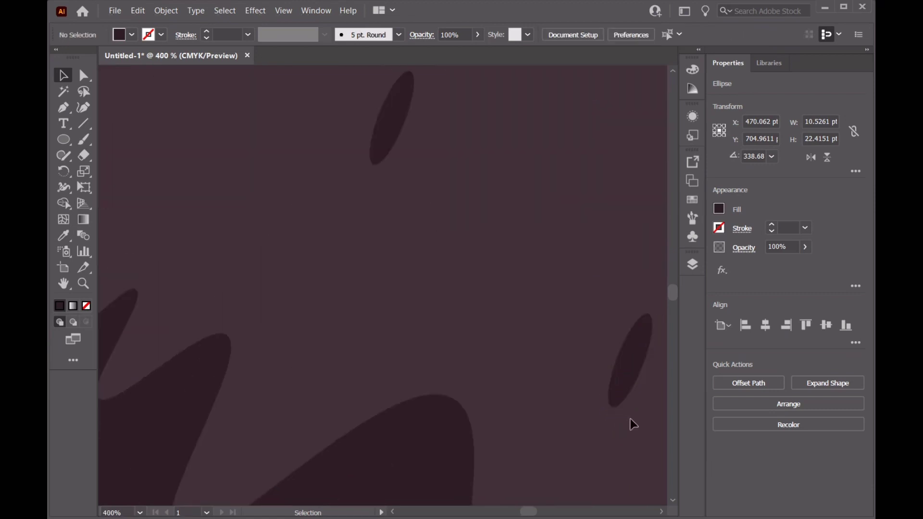
pyautogui.click(637, 387)
pyautogui.scroll(-5, 611, 370)
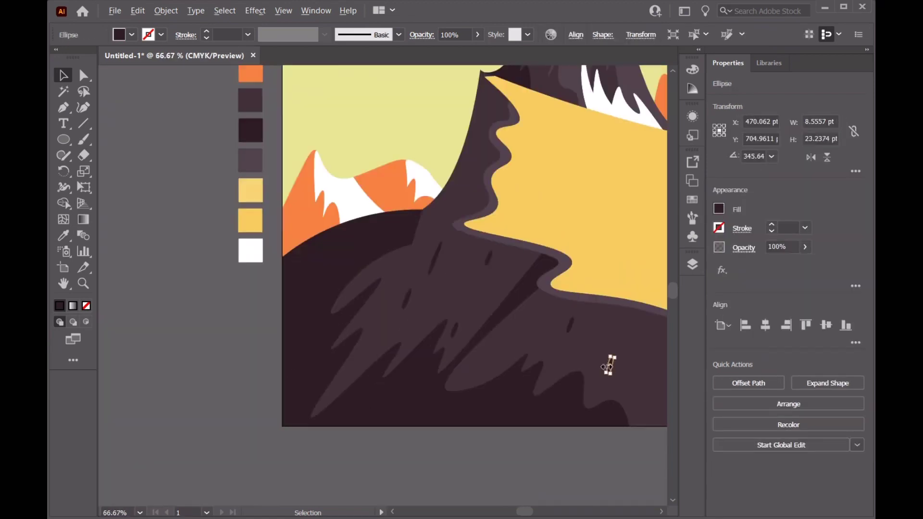
pyautogui.scroll(-2, 598, 351)
pyautogui.click(372, 294)
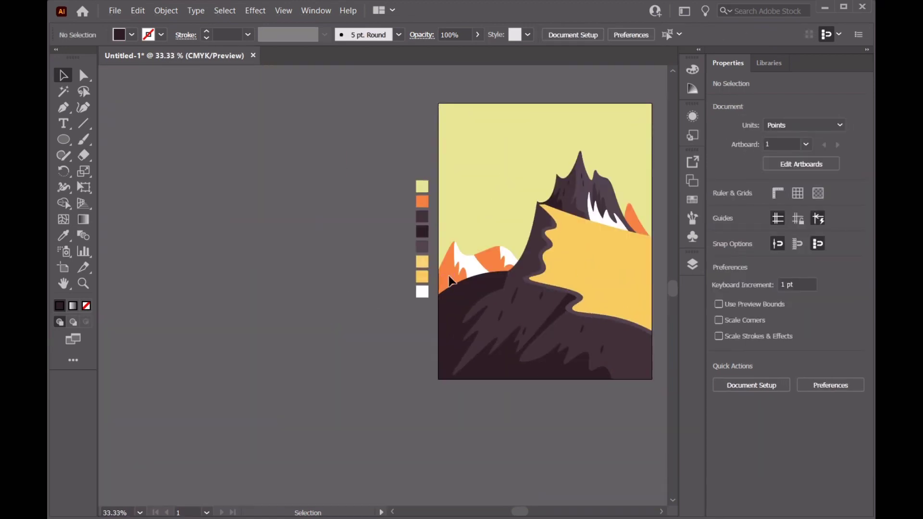
pyautogui.scroll(1, 659, 199)
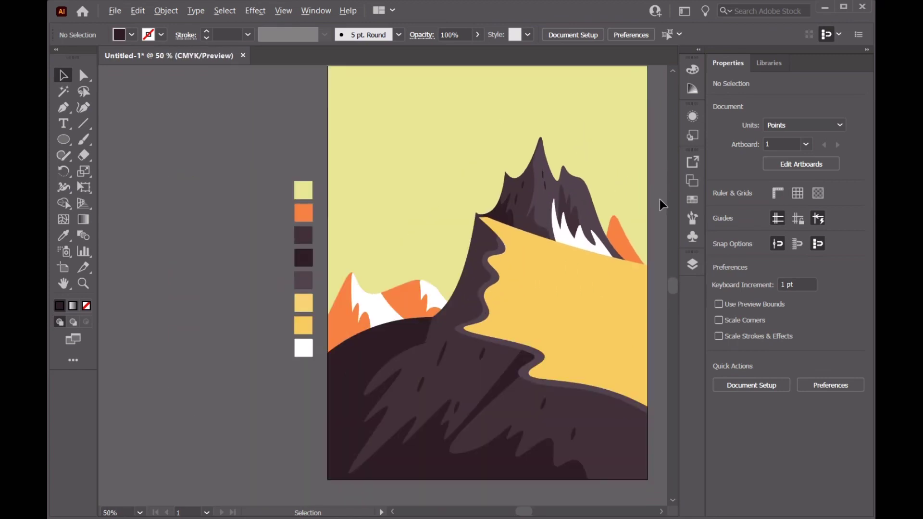
pyautogui.scroll(1, 661, 196)
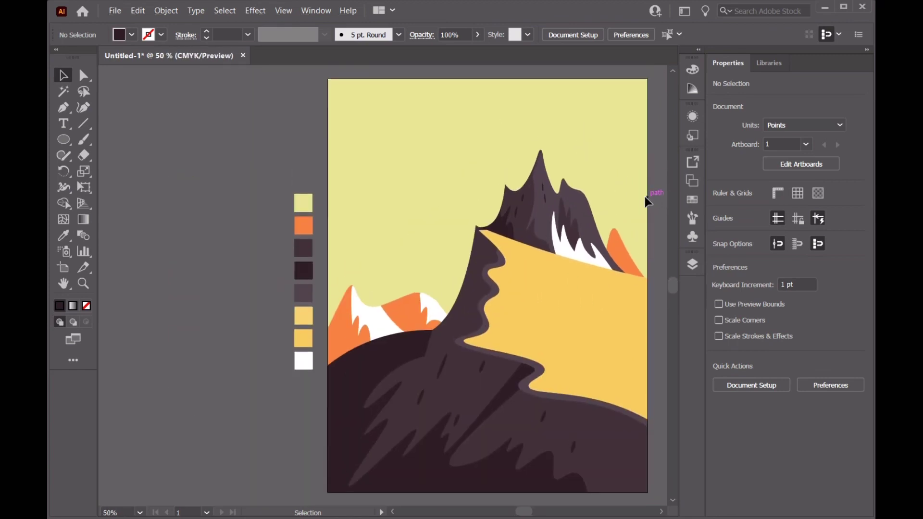
pyautogui.click(439, 375)
pyautogui.scroll(2, 439, 375)
pyautogui.scroll(2, 437, 382)
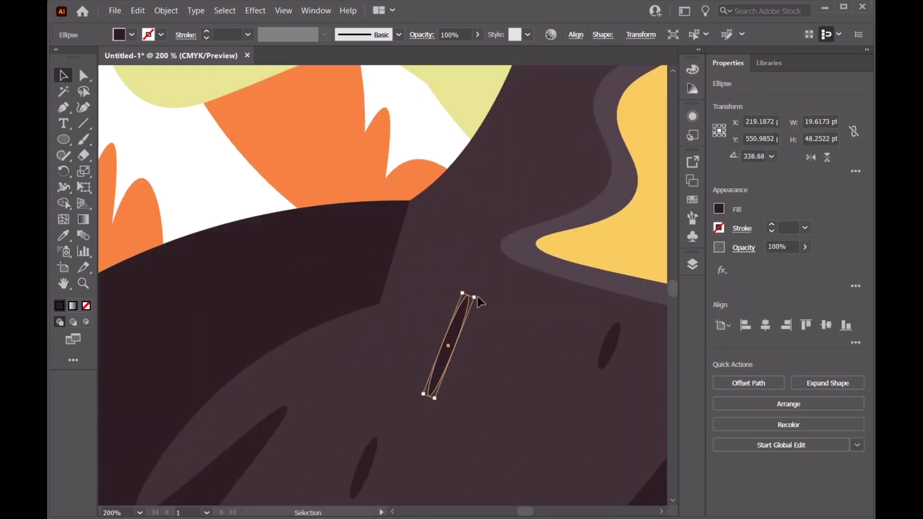
# Step: Stretch the thin streak near the lower mountain's top upward, then deselect everything
pyautogui.moveTo(476, 297); pyautogui.dragTo(477, 269)
pyautogui.click(377, 289)
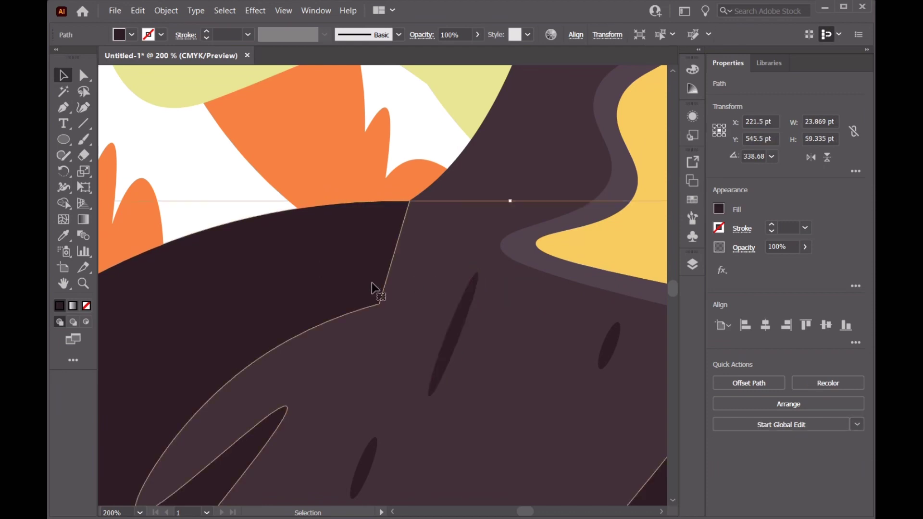
pyautogui.scroll(-3, 464, 318)
pyautogui.scroll(-1, 464, 318)
pyautogui.scroll(2, 553, 240)
pyautogui.scroll(1, 553, 240)
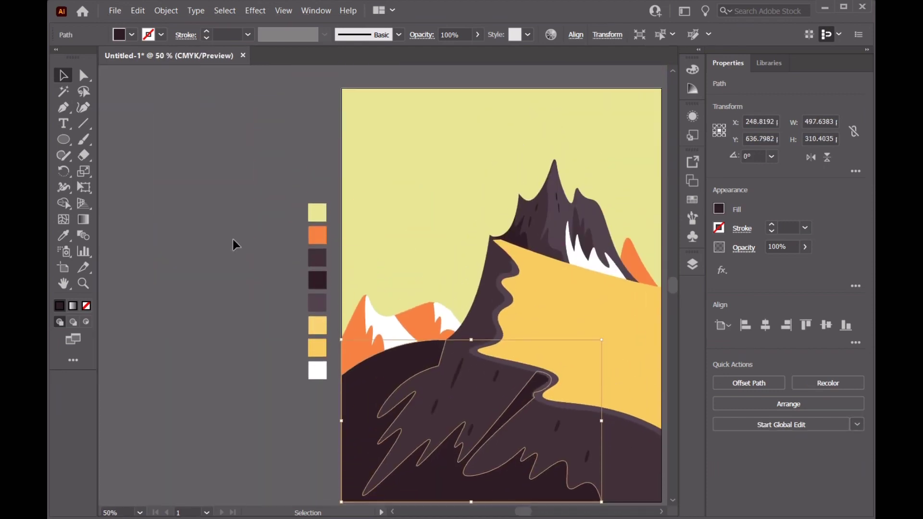
pyautogui.click(232, 238)
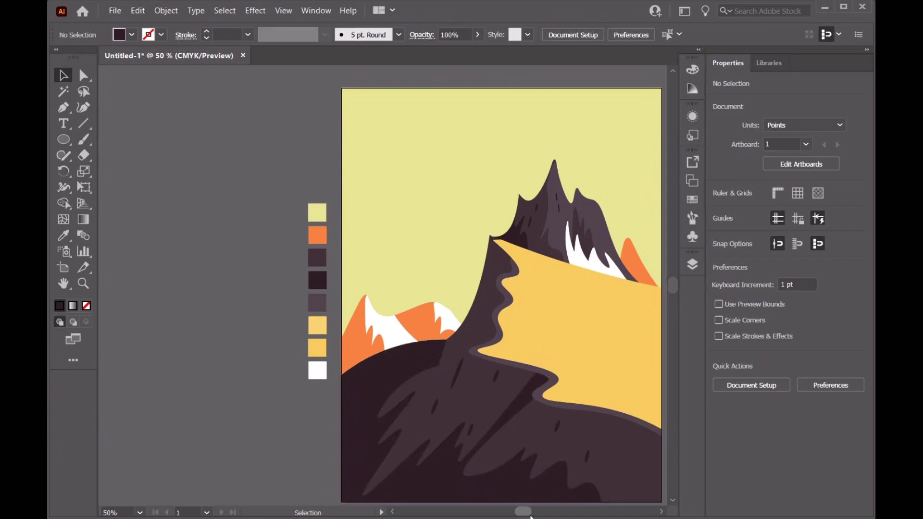
pyautogui.moveTo(529, 515); pyautogui.dragTo(530, 515)
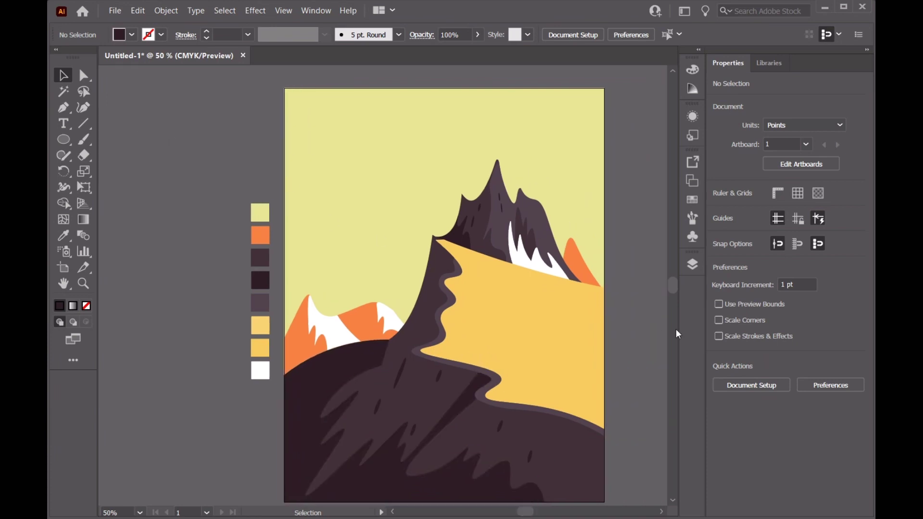
# Step: Add a new layer above Layer 7
pyautogui.click(692, 265)
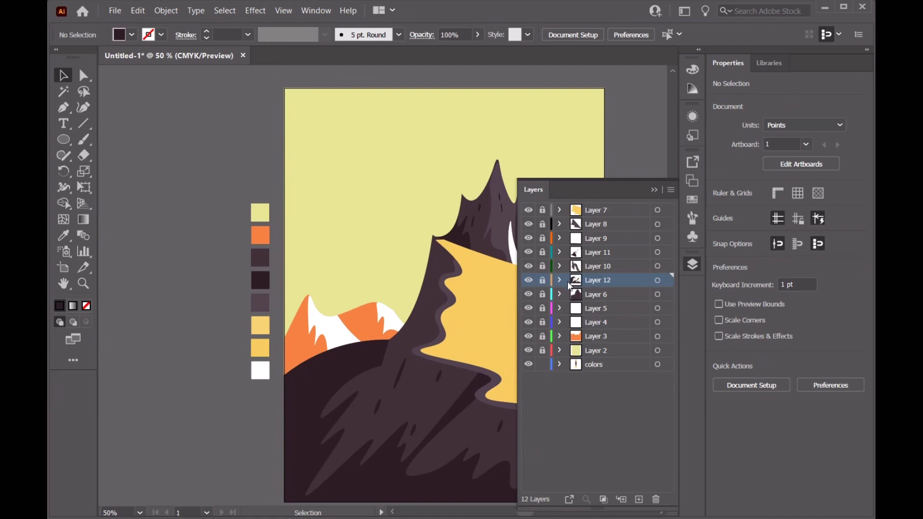
pyautogui.click(634, 213)
pyautogui.click(638, 500)
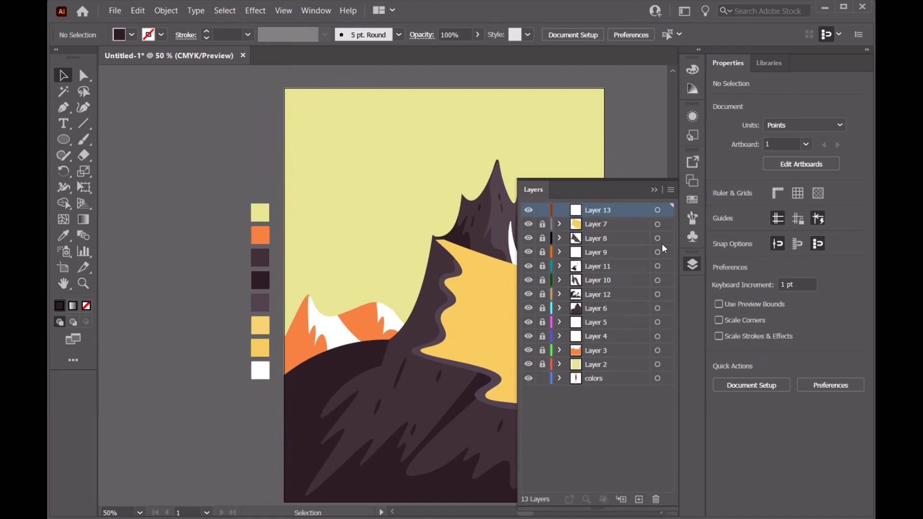
pyautogui.click(655, 197)
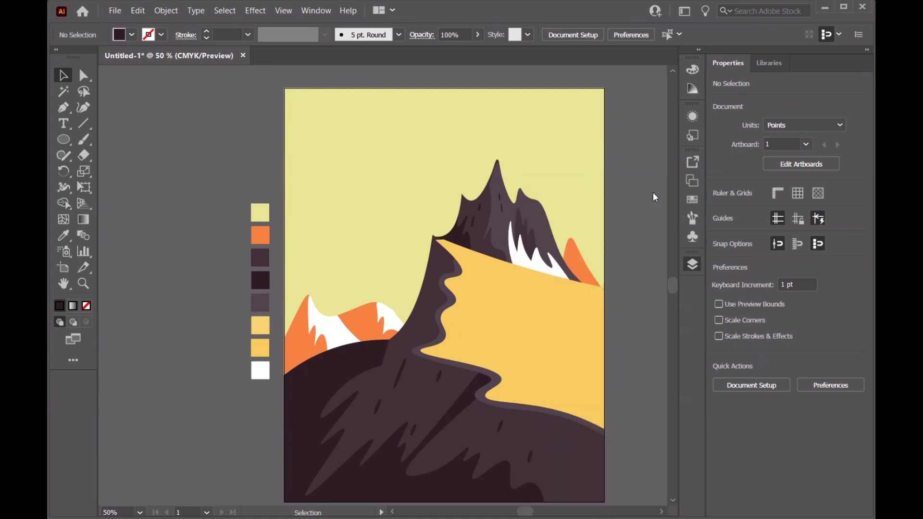
# Step: Draw a closed four-point Pen shape along the yellow slope's right edge
pyautogui.click(60, 114)
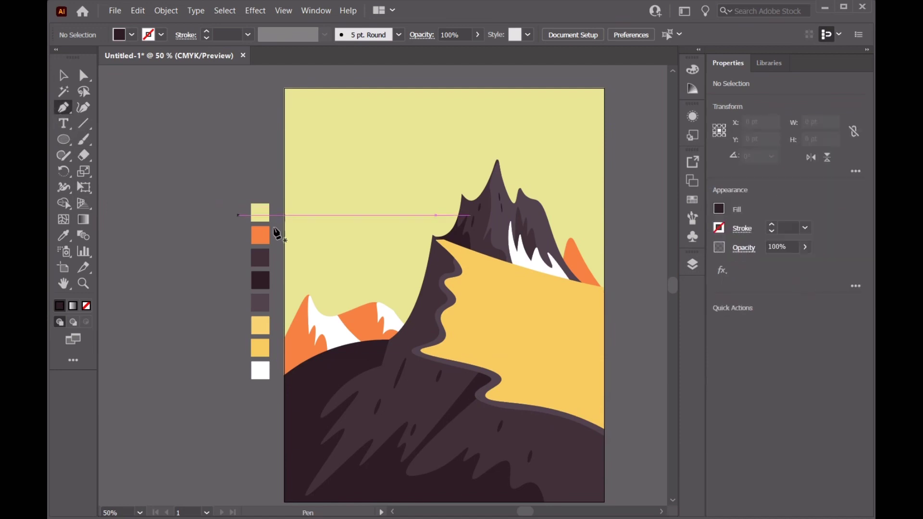
pyautogui.click(604, 302)
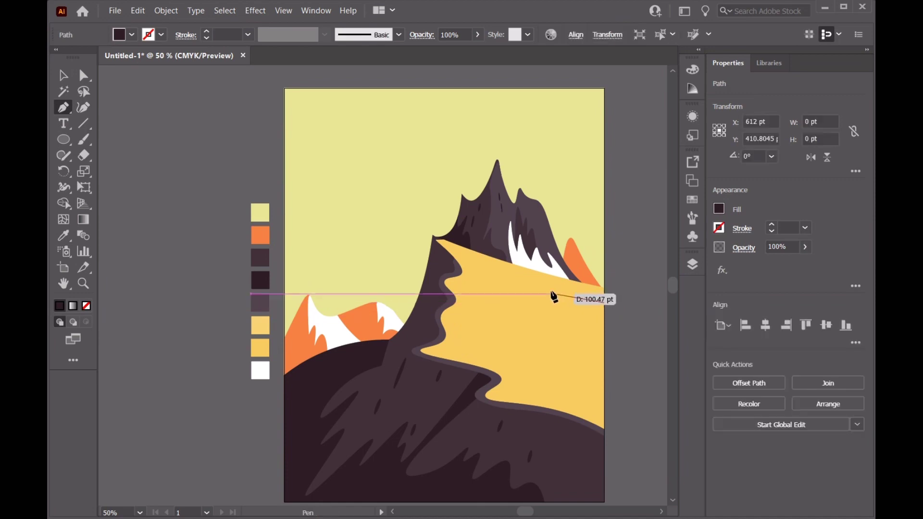
pyautogui.click(490, 271)
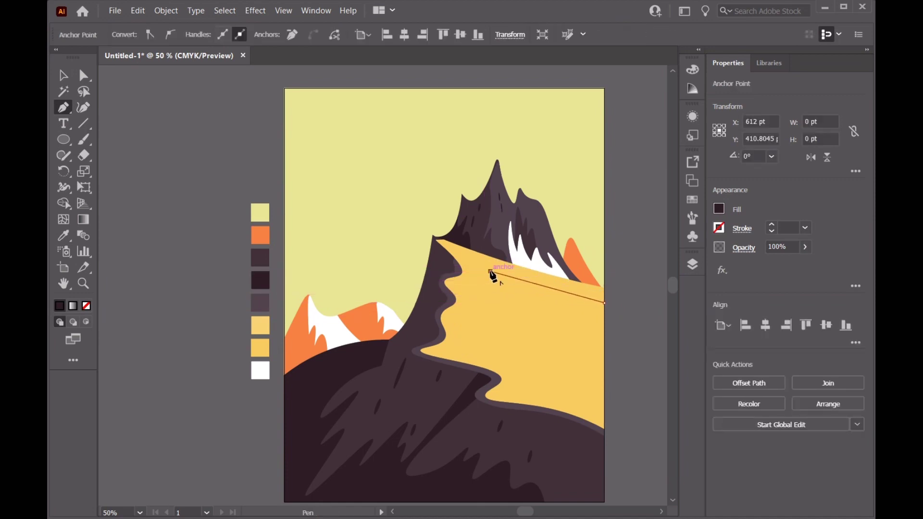
pyautogui.click(577, 321)
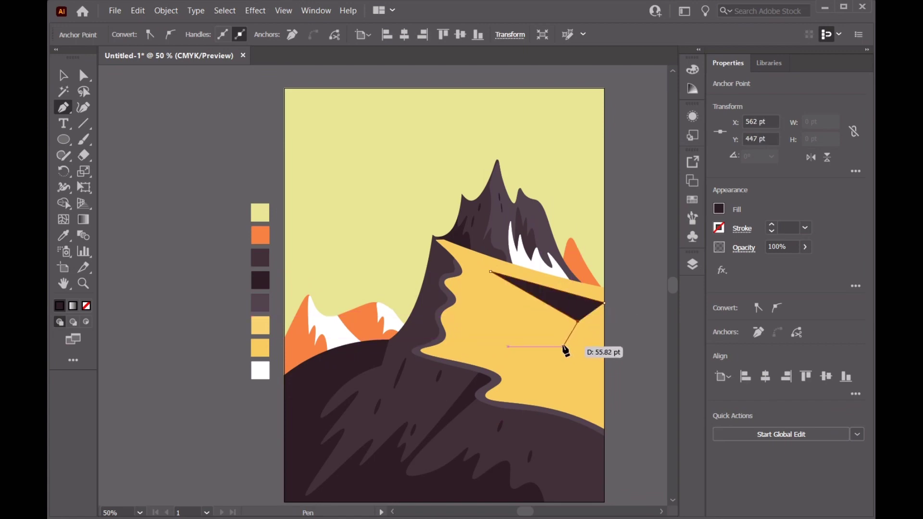
pyautogui.click(561, 346)
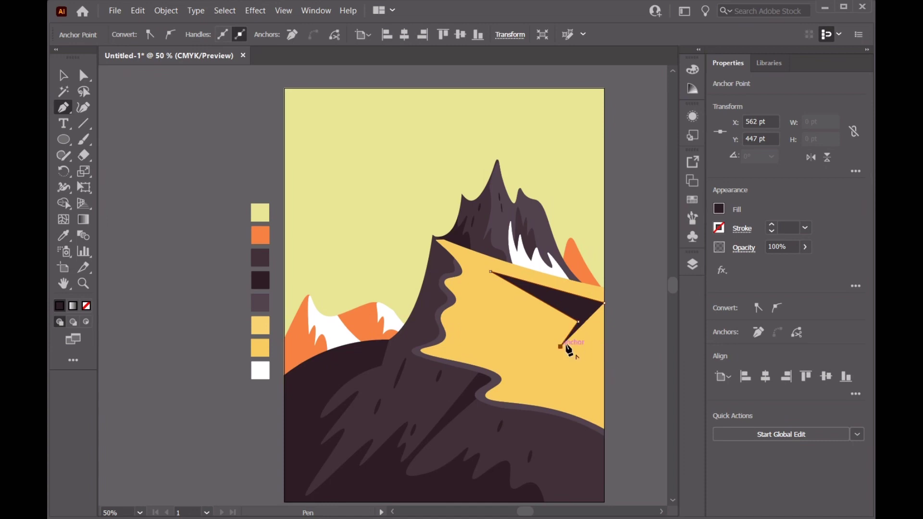
pyautogui.click(605, 303)
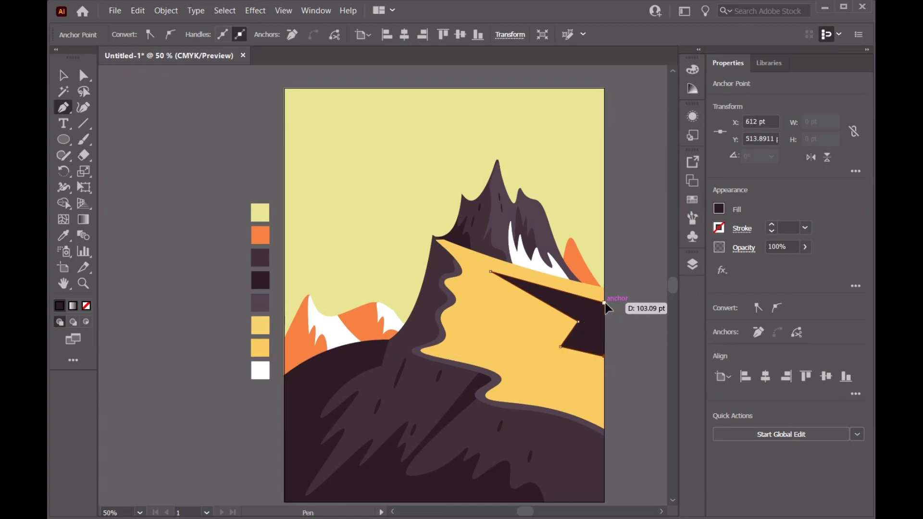
# Step: Fill the shape with the light yellow swatch and curve its edges with the Curvature tool
pyautogui.click(70, 239)
pyautogui.click(269, 326)
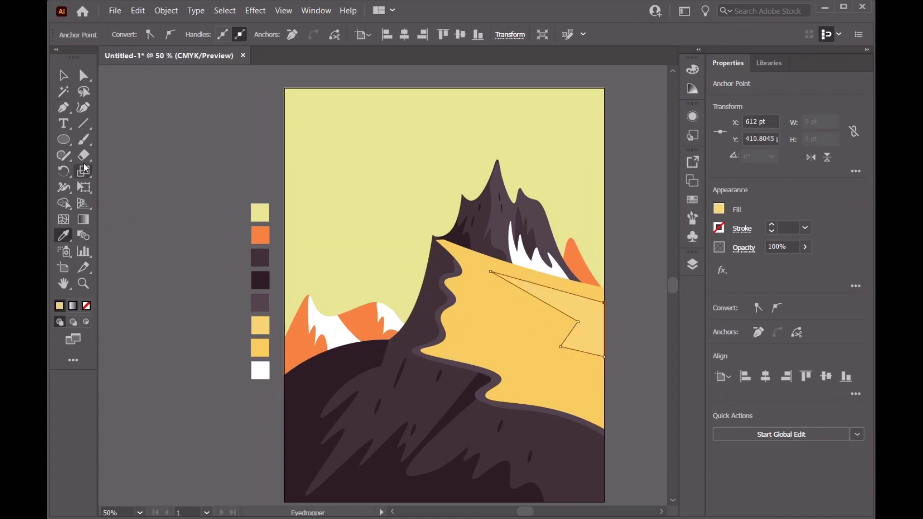
pyautogui.click(83, 107)
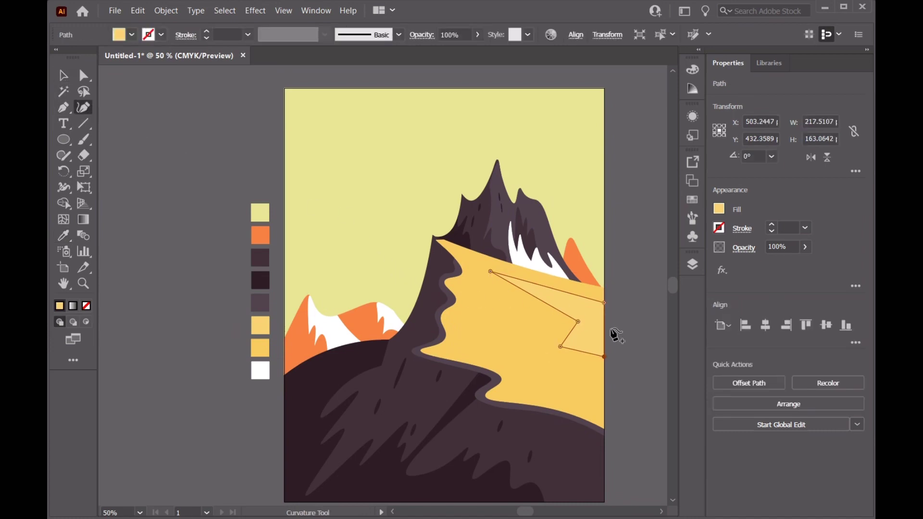
pyautogui.moveTo(578, 320); pyautogui.dragTo(591, 328)
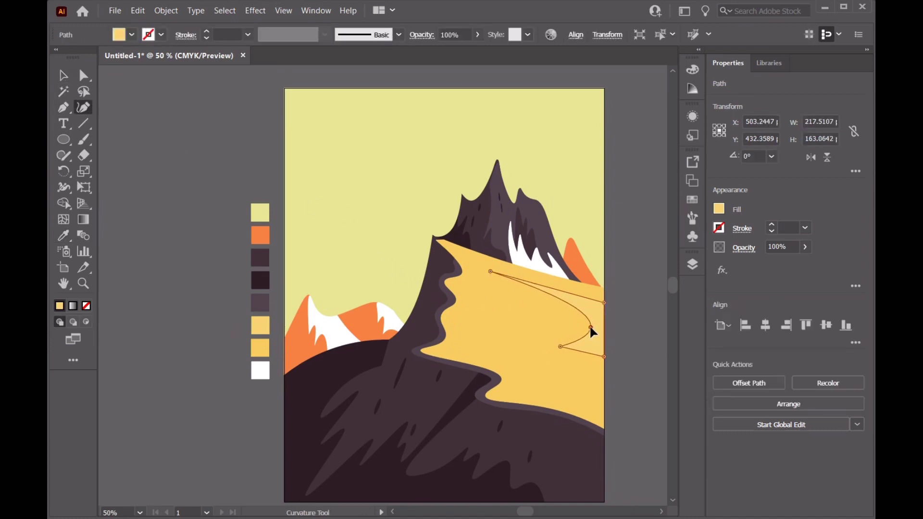
pyautogui.doubleClick(561, 346)
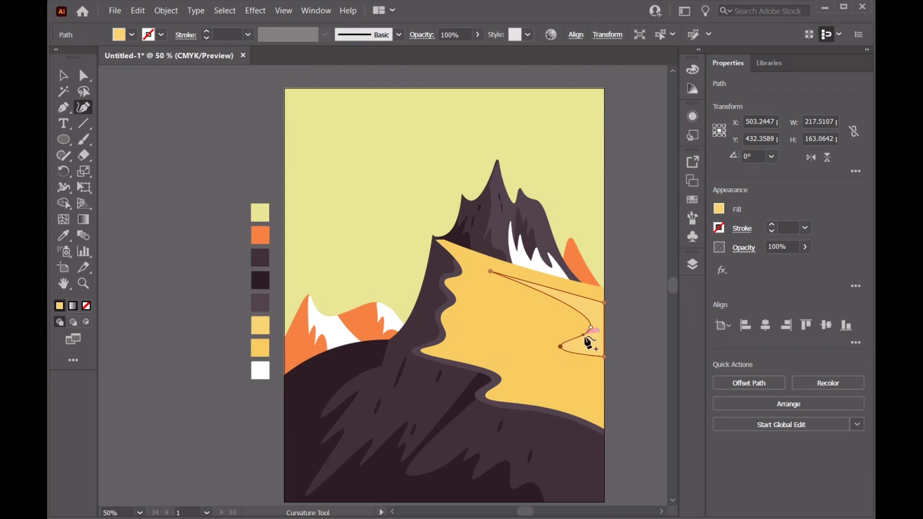
pyautogui.click(491, 272)
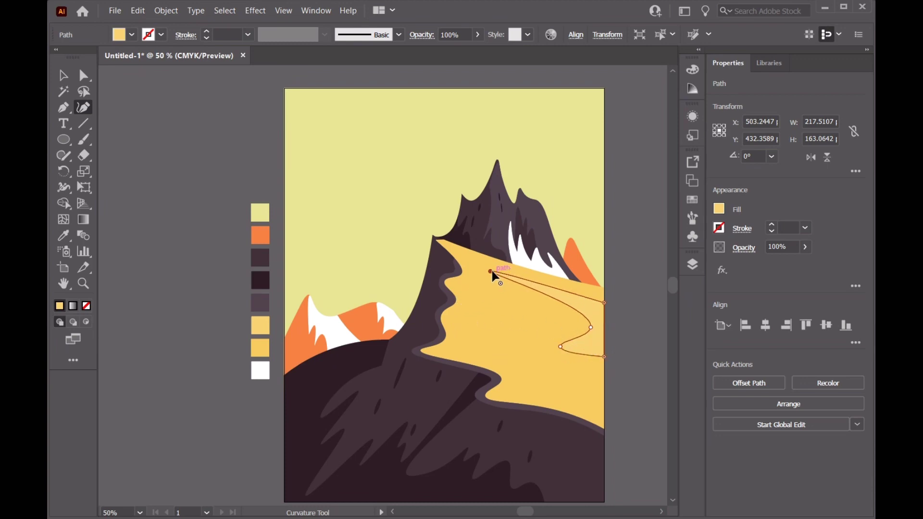
pyautogui.click(585, 324)
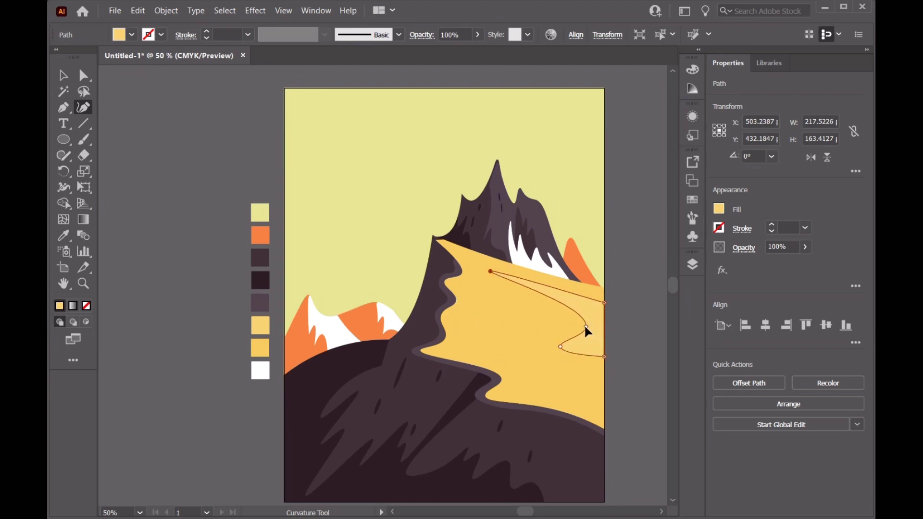
pyautogui.click(63, 75)
pyautogui.click(139, 113)
# Step: Draw a small flat oval on the yellow slope and tilt it slightly
pyautogui.click(63, 139)
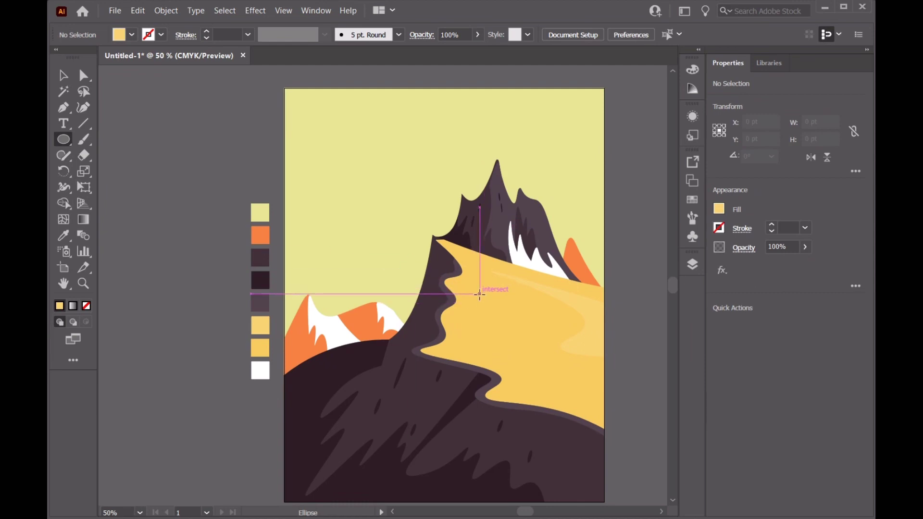
pyautogui.moveTo(473, 295); pyautogui.dragTo(499, 302)
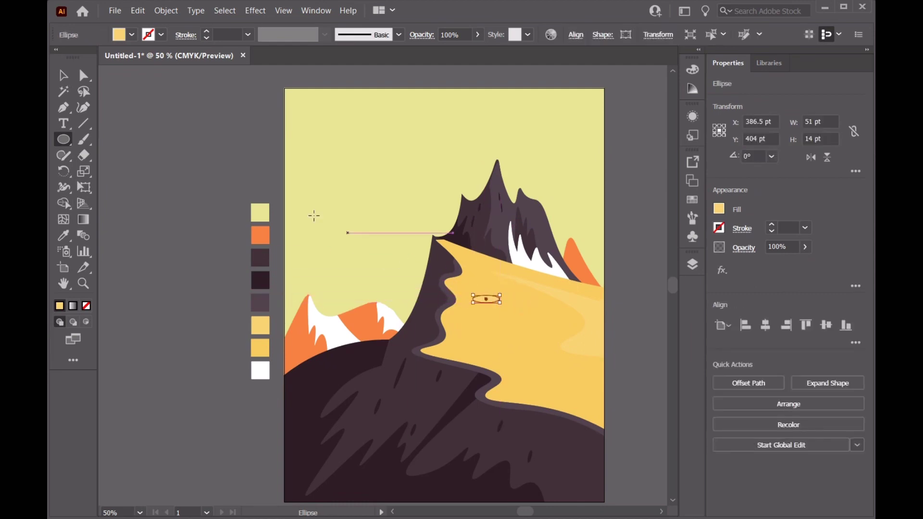
pyautogui.click(62, 77)
pyautogui.click(177, 127)
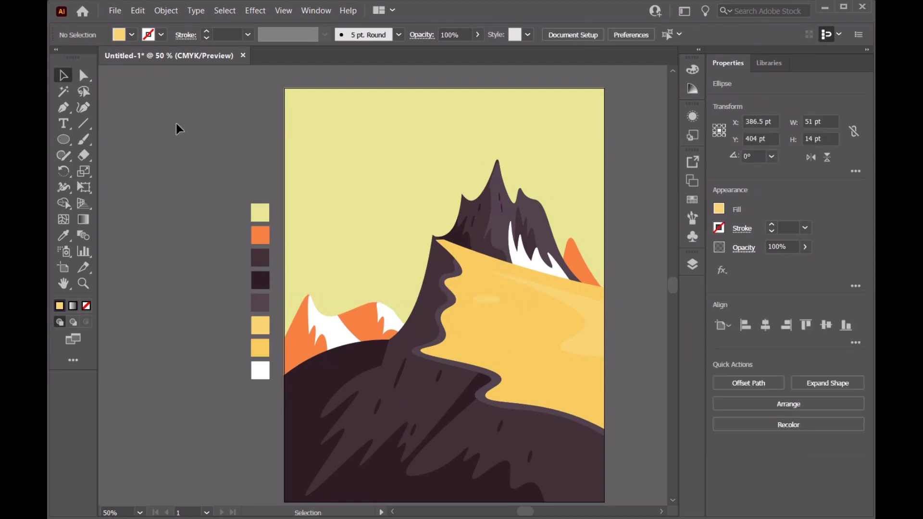
pyautogui.click(484, 297)
pyautogui.scroll(2, 504, 305)
pyautogui.moveTo(503, 304)
pyautogui.mouseDown()
pyautogui.moveTo(471, 299)
pyautogui.moveTo(476, 332)
pyautogui.moveTo(459, 349)
pyautogui.moveTo(480, 373)
pyautogui.mouseUp()
# Step: Stretch the upper oval taller, deselect, and return the view to 50% zoom
pyautogui.click(476, 298)
pyautogui.moveTo(474, 307)
pyautogui.mouseDown()
pyautogui.moveTo(484, 325)
pyautogui.moveTo(494, 304)
pyautogui.moveTo(472, 319)
pyautogui.moveTo(474, 302)
pyautogui.moveTo(490, 301)
pyautogui.moveTo(494, 312)
pyautogui.mouseUp()
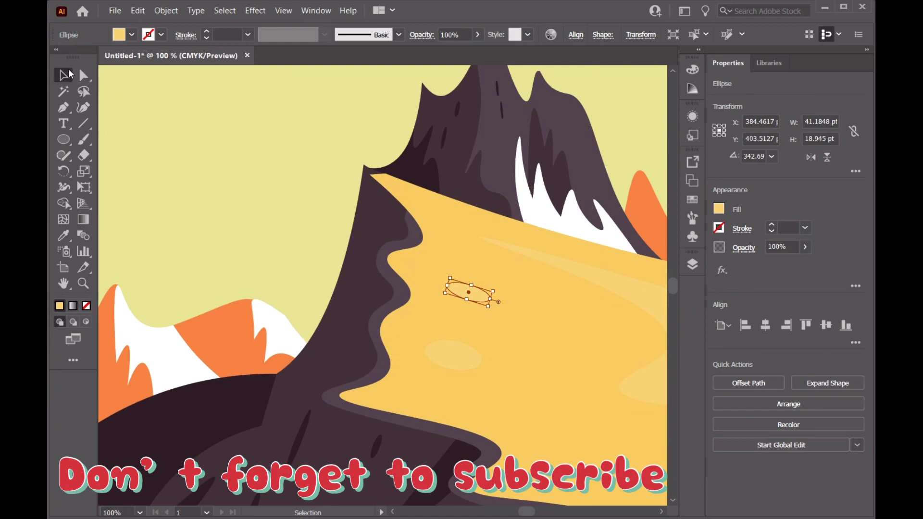
pyautogui.click(217, 153)
pyautogui.hotkey('ctrl', '0')
pyautogui.hotkey('ctrl', '=')
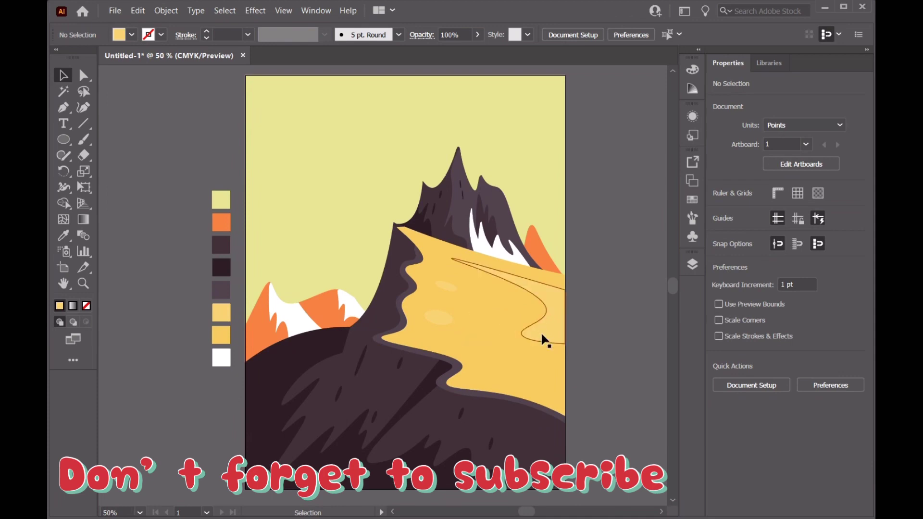
# Step: Add a new layer above Layer 5
pyautogui.click(692, 266)
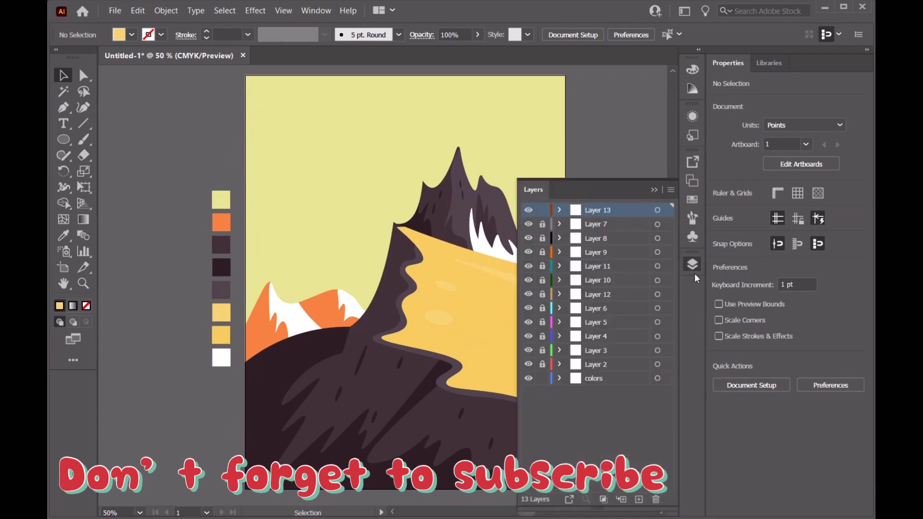
pyautogui.click(619, 325)
pyautogui.click(639, 499)
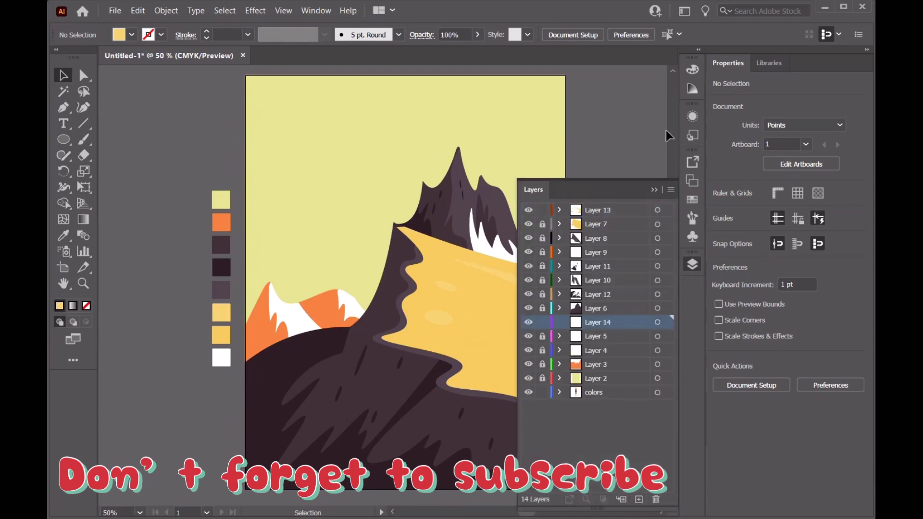
pyautogui.click(653, 189)
# Step: Draw a circle, send it behind the mountain, and size it to 162 pt behind the peak
pyautogui.press('l')
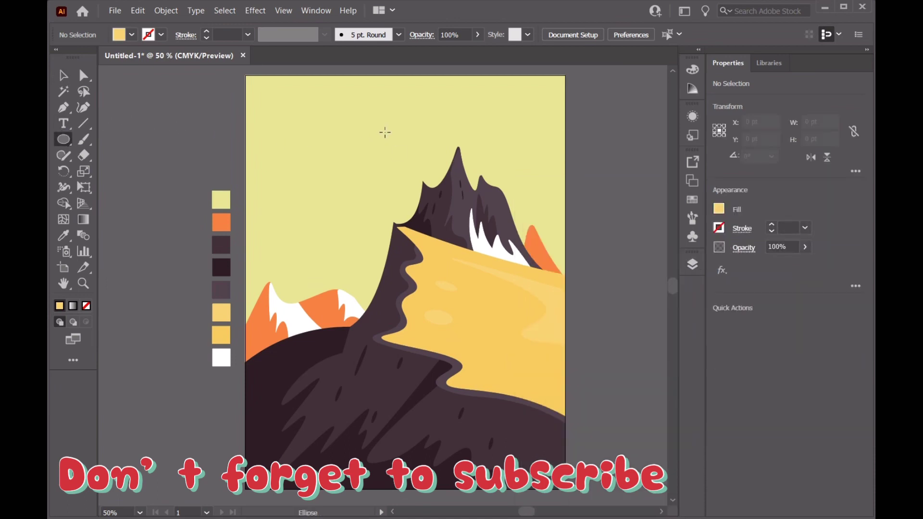
pyautogui.moveTo(457, 121); pyautogui.dragTo(561, 224)
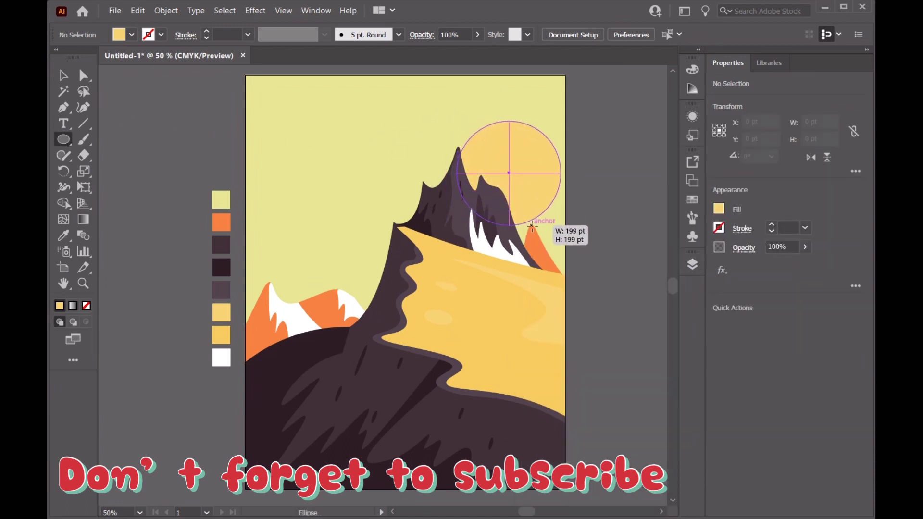
pyautogui.press('v')
pyautogui.hotkey('ctrl', '[')
pyautogui.moveTo(479, 157); pyautogui.dragTo(478, 153)
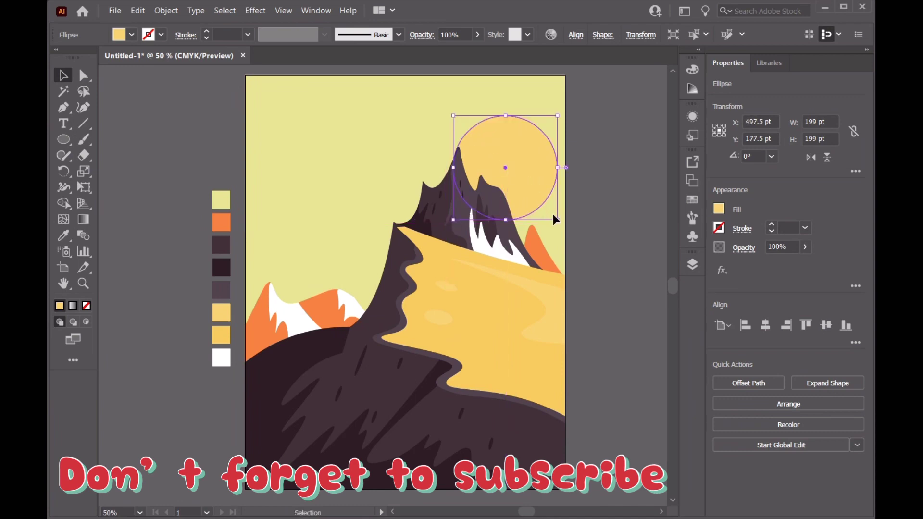
pyautogui.moveTo(556, 221); pyautogui.dragTo(538, 200)
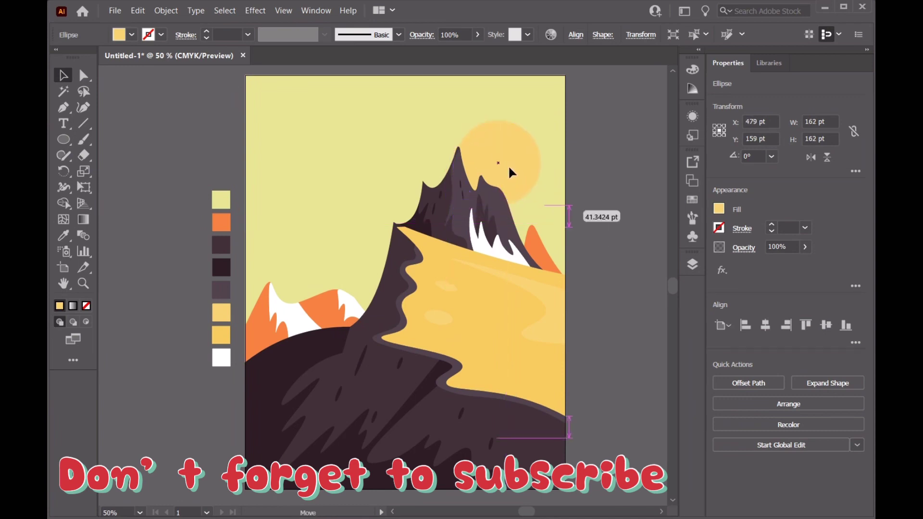
pyautogui.moveTo(506, 162); pyautogui.dragTo(510, 172)
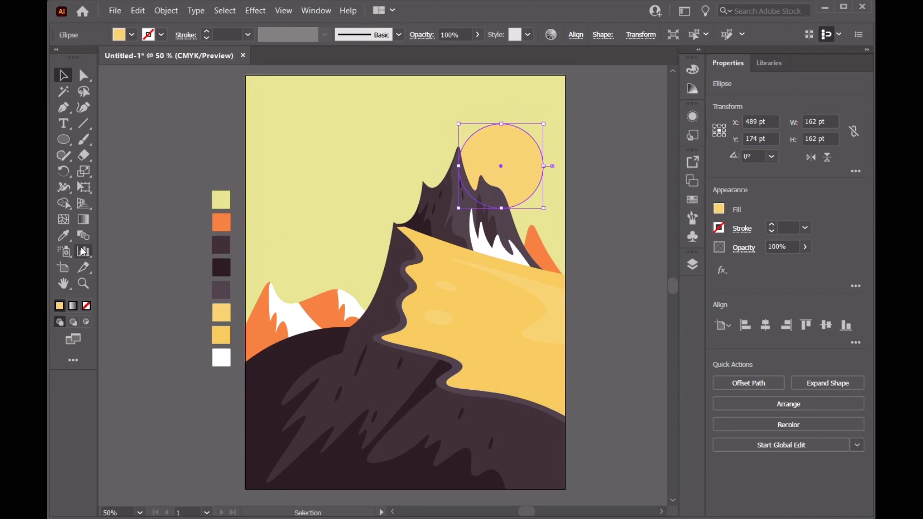
# Step: Fill the sun circle with white at 72% opacity, then deselect it
pyautogui.click(64, 235)
pyautogui.click(221, 358)
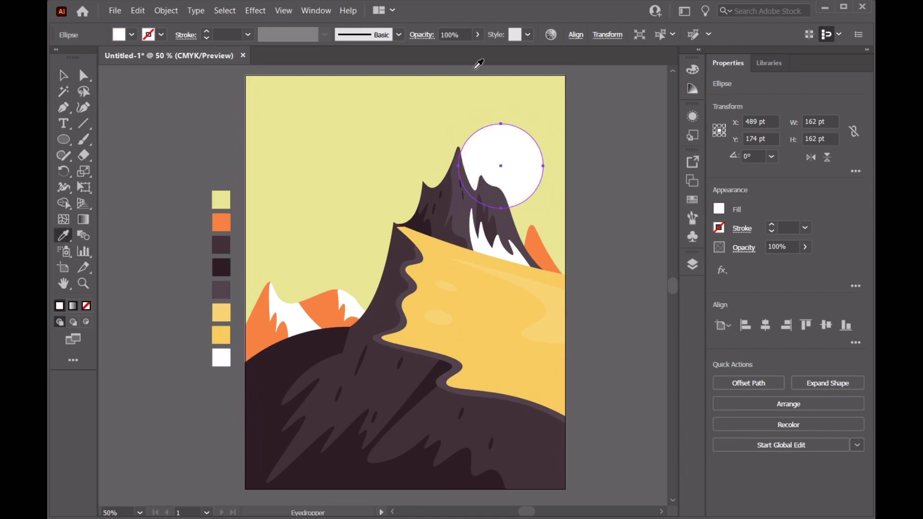
pyautogui.click(478, 34)
pyautogui.moveTo(478, 50); pyautogui.dragTo(470, 54)
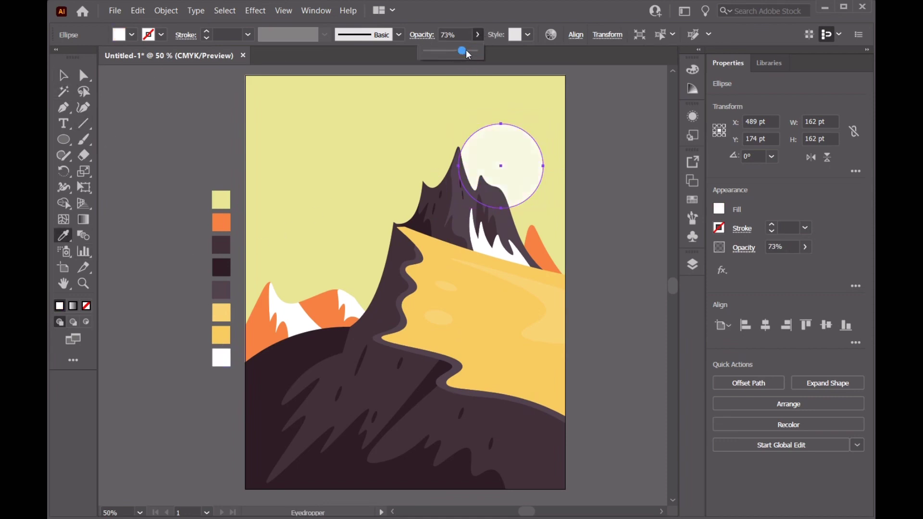
pyautogui.press('v')
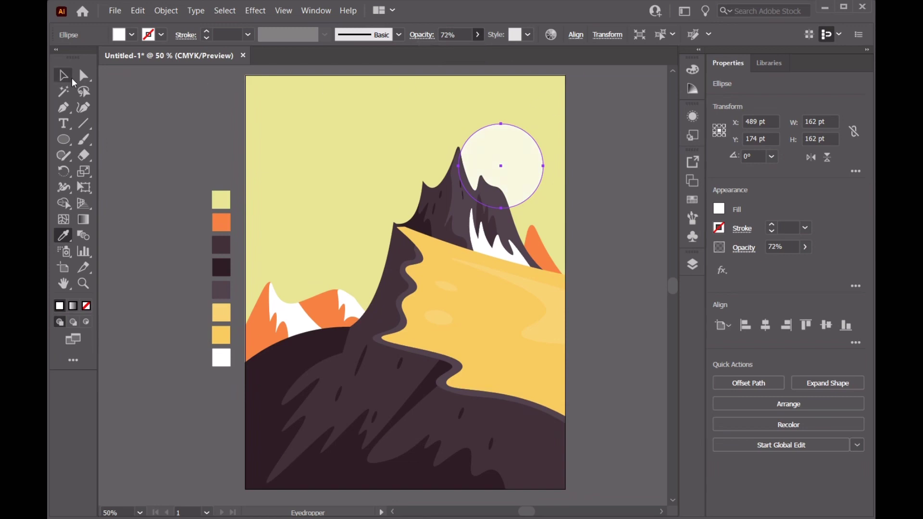
pyautogui.hotkey('ctrl', 'shift', 'a')
pyautogui.scroll(-2, 560, 265)
pyautogui.keyDown('alt'); pyautogui.scroll(1, 560, 265); pyautogui.keyUp('alt')
pyautogui.scroll(-1, 558, 260)
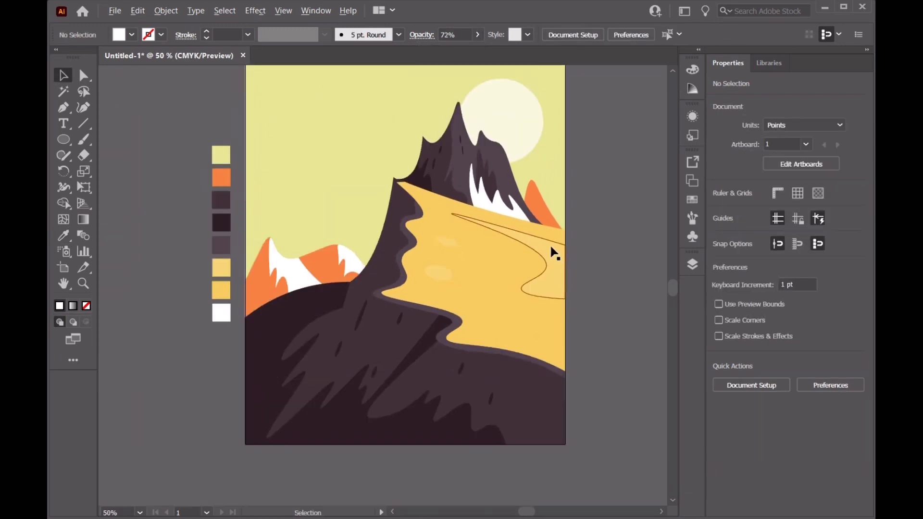
pyautogui.scroll(-2, 552, 251)
pyautogui.scroll(2, 610, 177)
pyautogui.scroll(1, 437, 215)
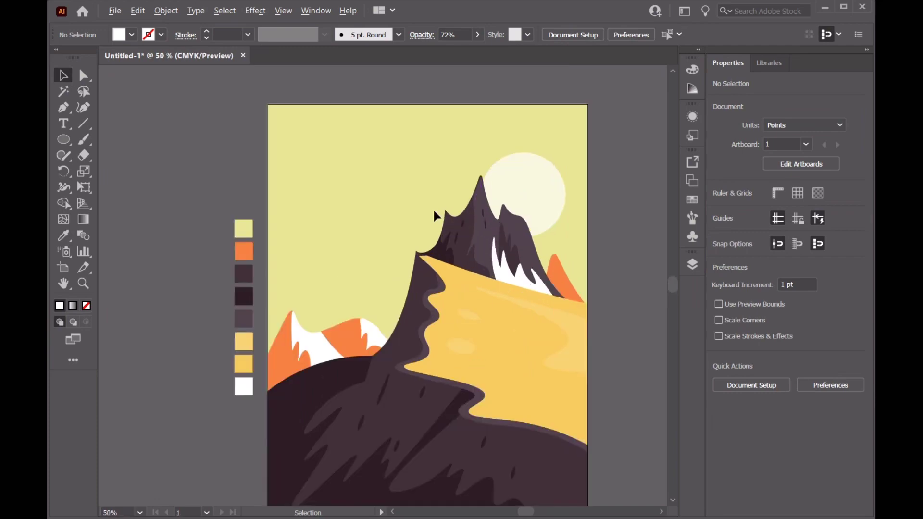